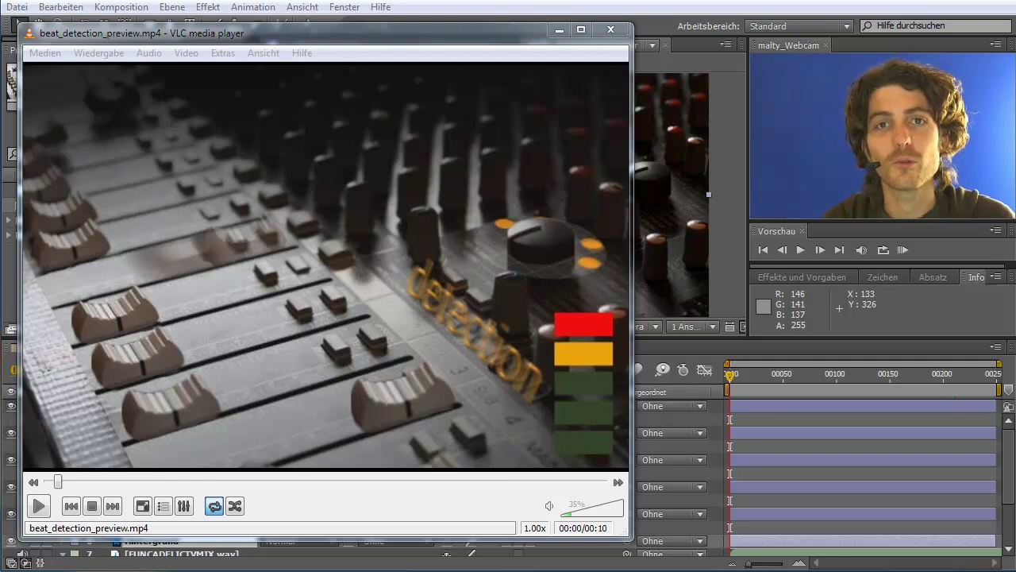
# Play and pause beat_detection_preview.mp4 in VLC, then minimize VLC to return to After Effects
pyautogui.click(38, 506)
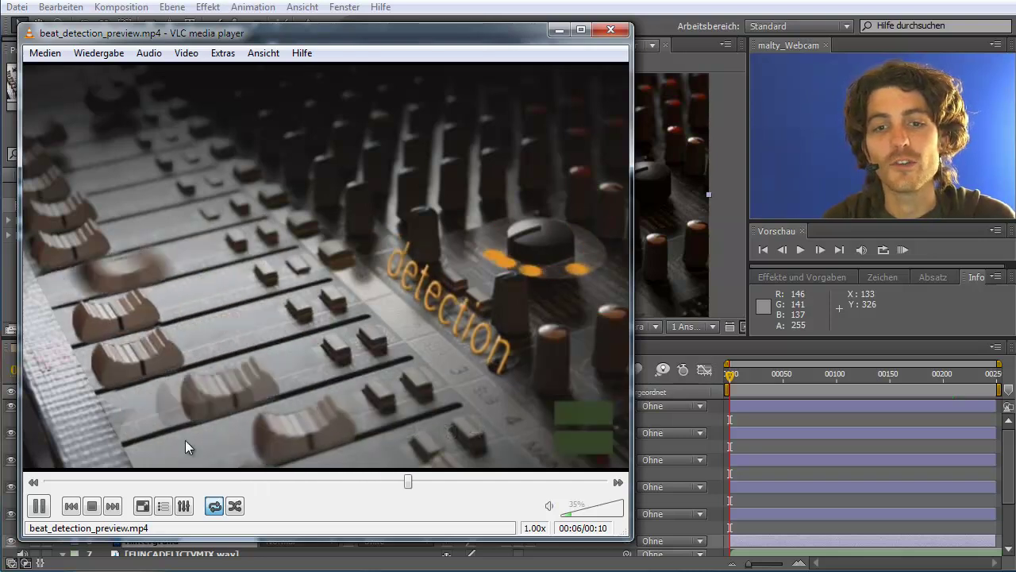
pyautogui.click(37, 505)
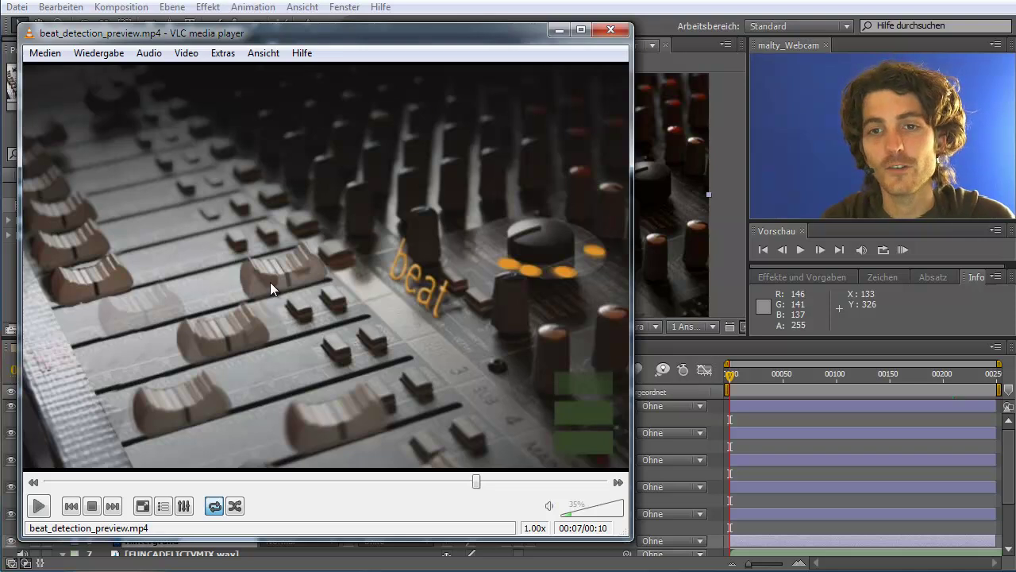
pyautogui.click(558, 30)
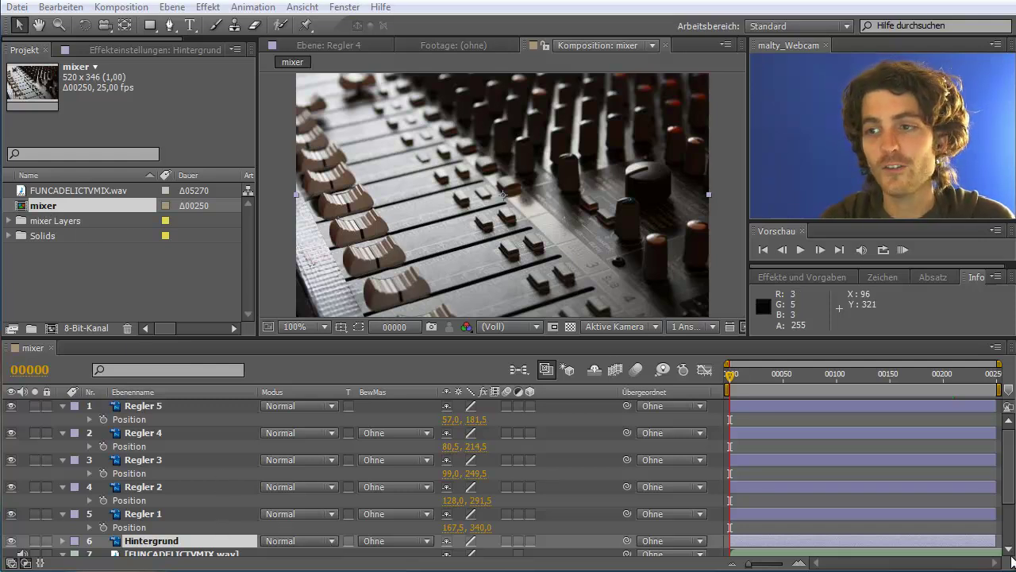
# Select the audio, Hintergrund and Regler 1–5 layers in turn, then nudge Regler 5 slightly
pyautogui.scroll(-5, 1011, 514)
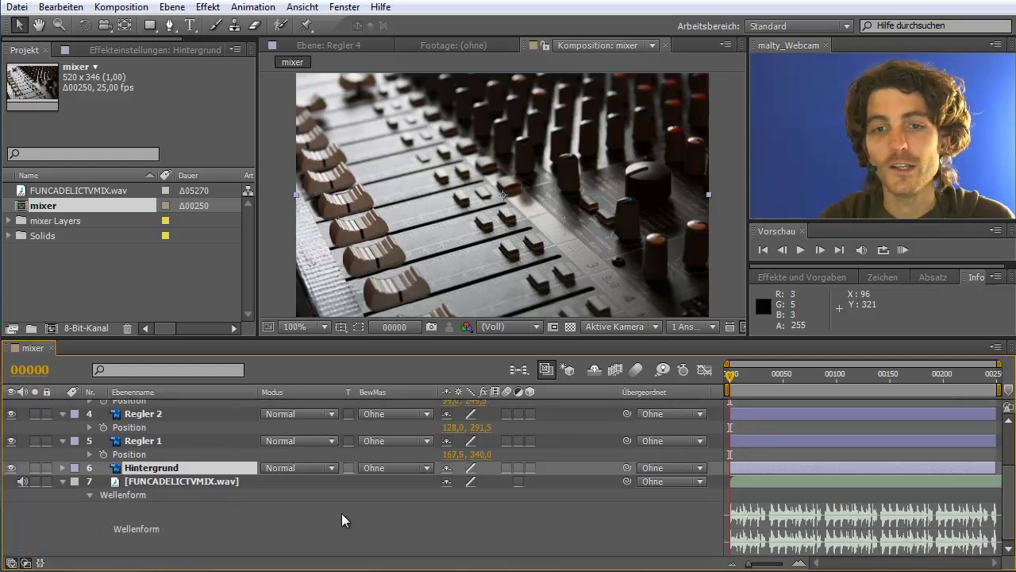
pyautogui.click(214, 482)
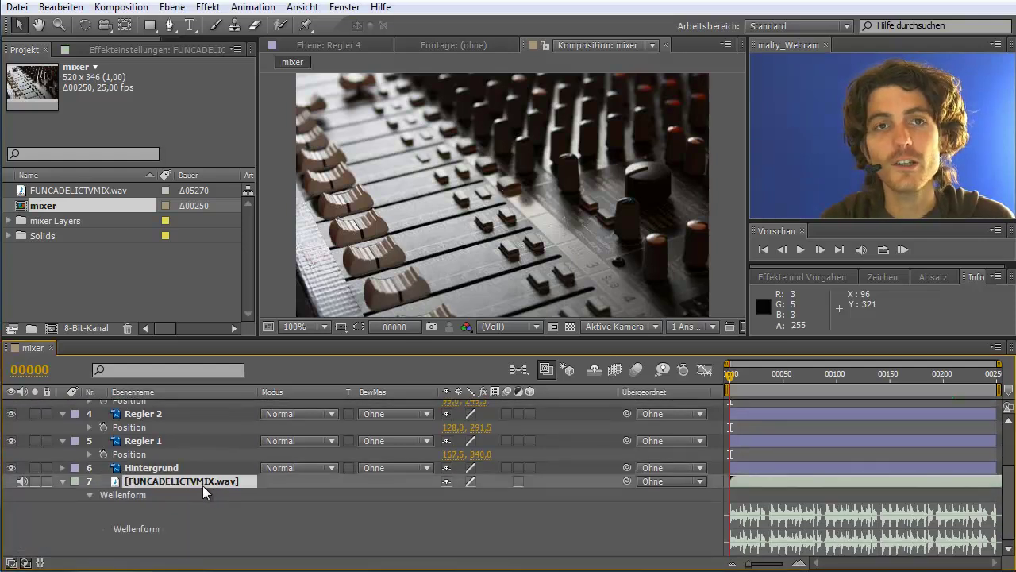
pyautogui.click(155, 471)
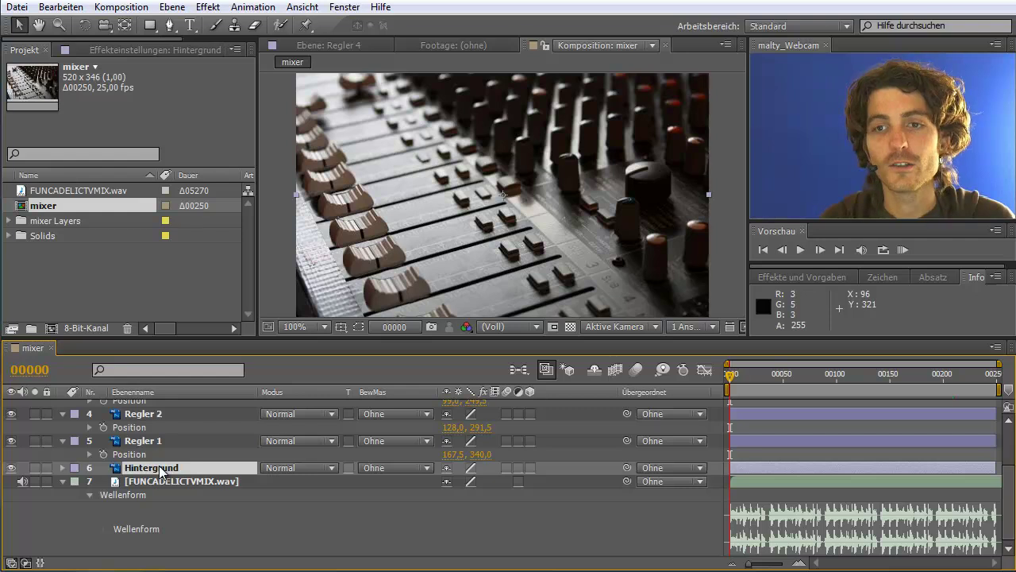
pyautogui.scroll(2, 156, 474)
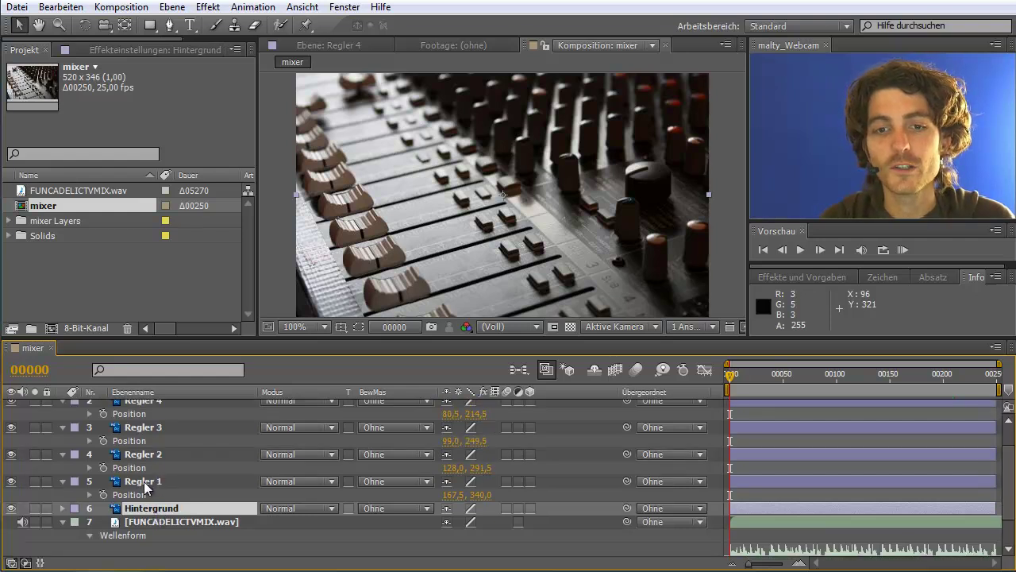
pyautogui.click(149, 482)
pyautogui.click(143, 457)
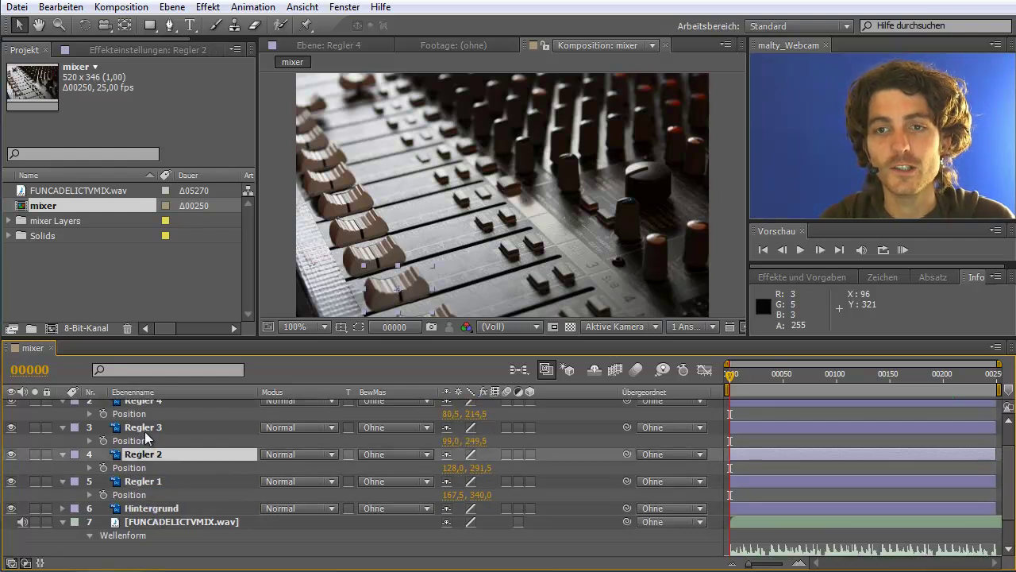
pyautogui.click(147, 429)
pyautogui.scroll(2, 146, 429)
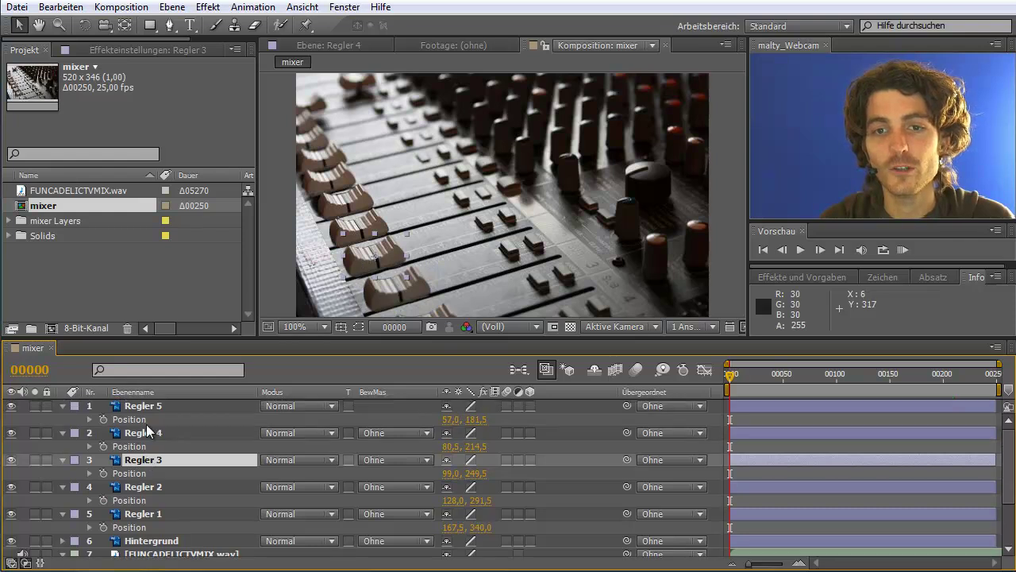
pyautogui.click(144, 435)
pyautogui.click(146, 406)
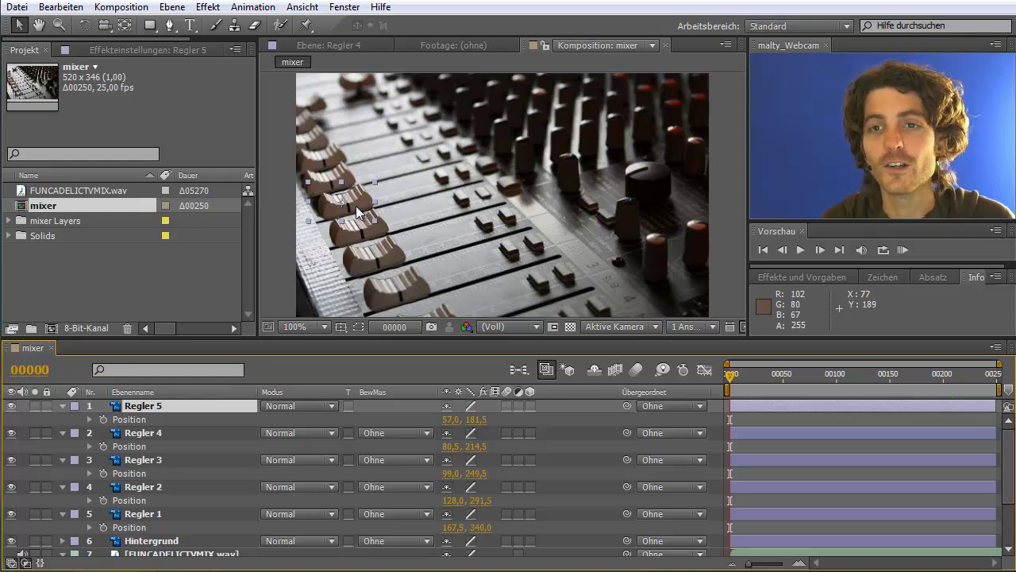
pyautogui.moveTo(355, 205); pyautogui.dragTo(355, 204)
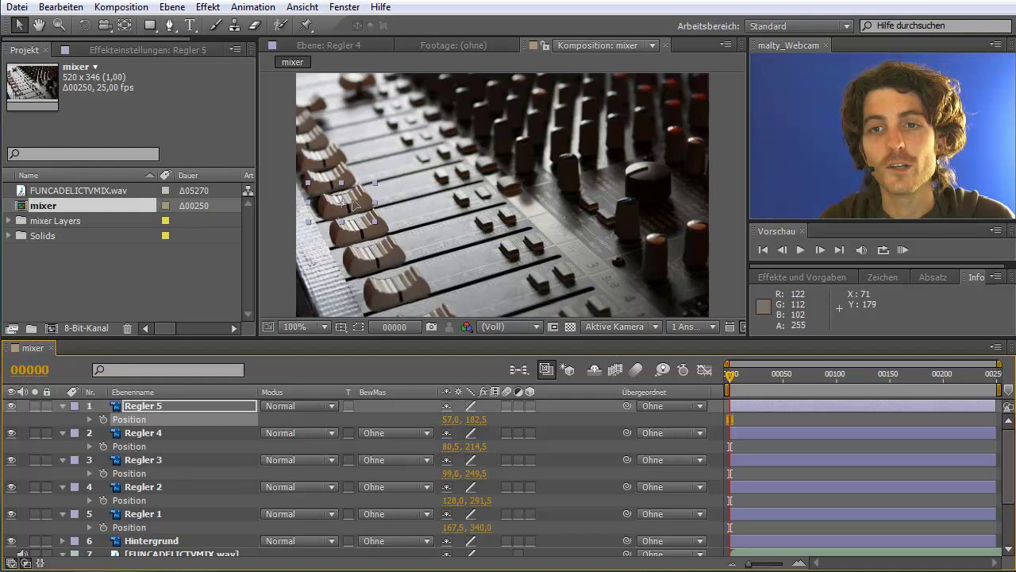
# Show the audio waveform, lock the Hintergrund layer and select FUNCADELICTVMIX.wav
pyautogui.press('l')
pyautogui.press('l')
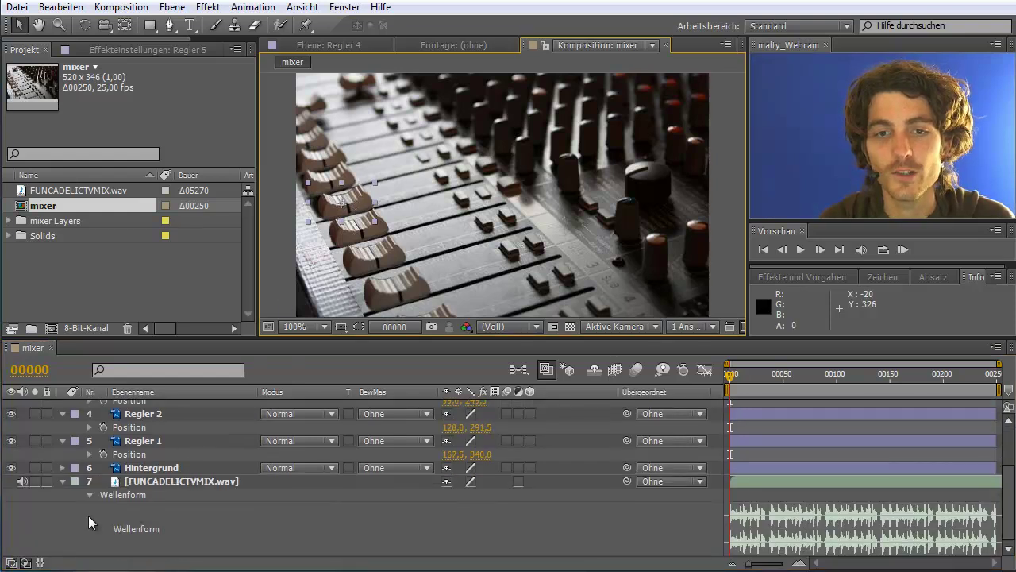
pyautogui.click(47, 467)
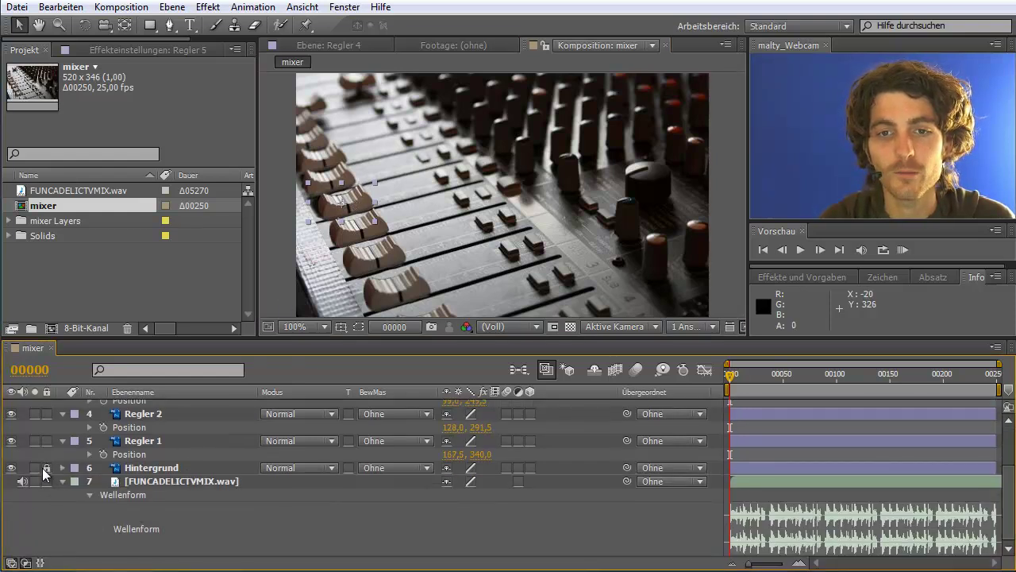
pyautogui.scroll(3, 76, 505)
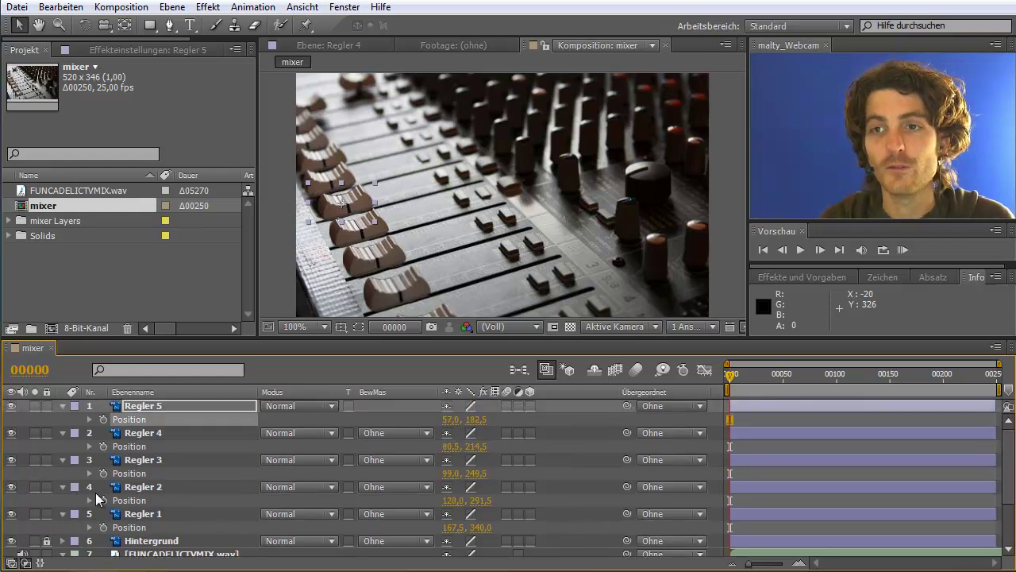
pyautogui.scroll(-2, 182, 508)
pyautogui.scroll(2, 182, 508)
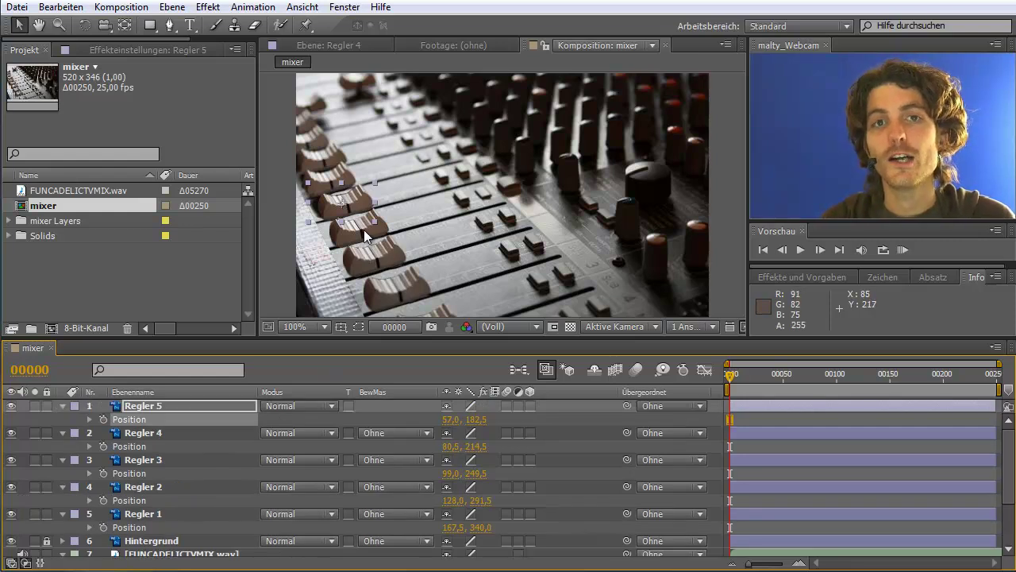
pyautogui.scroll(-2, 326, 460)
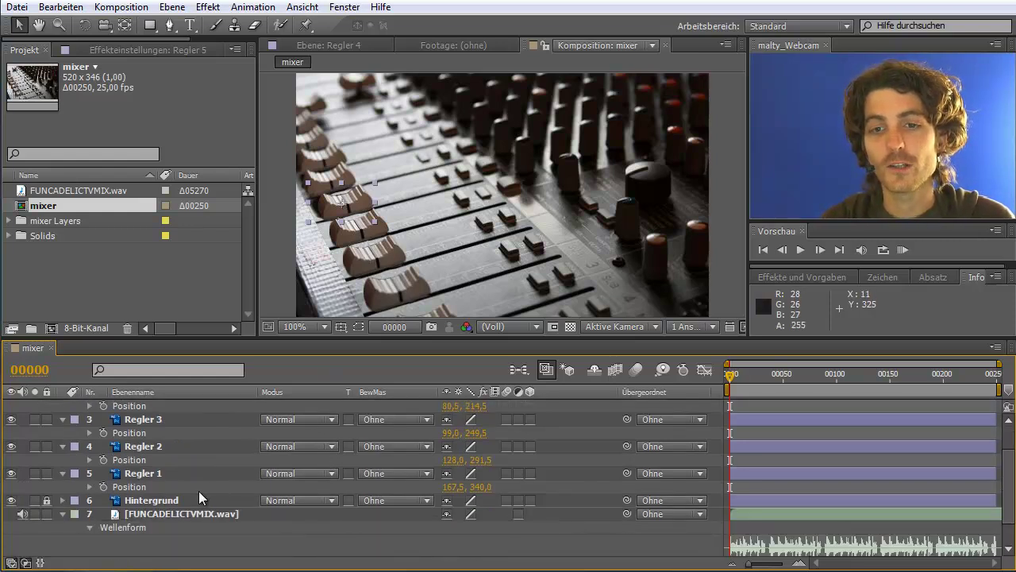
pyautogui.click(175, 514)
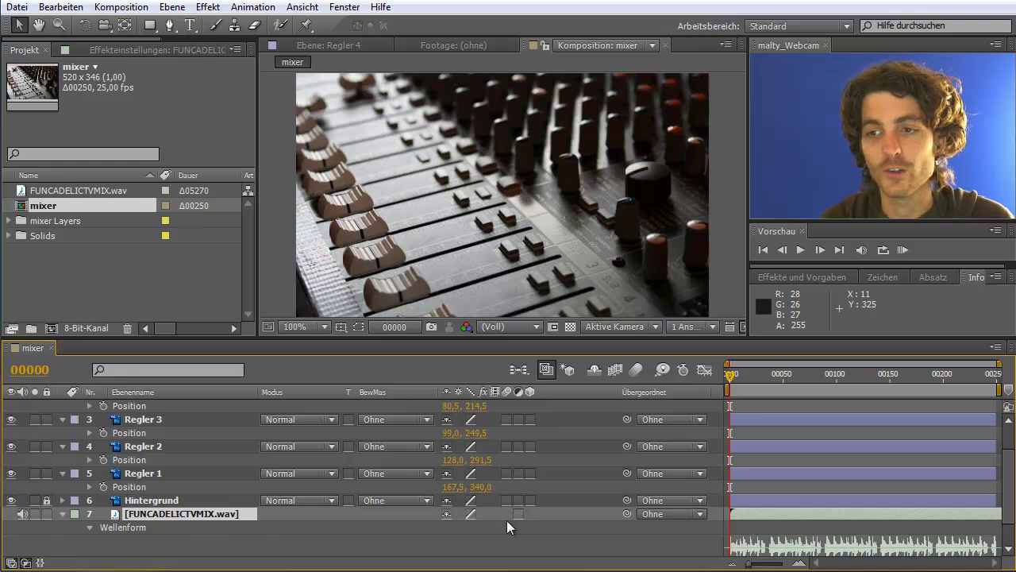
pyautogui.scroll(2, 185, 529)
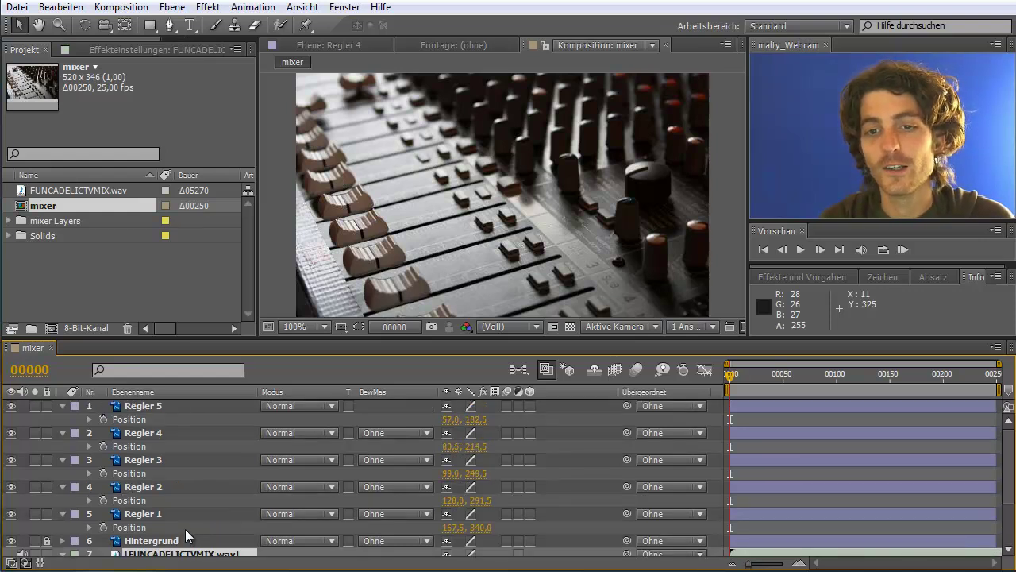
# Convert the music to keyframes with Audio in Keyframes konvertieren and expand the Audioamplitude effects
pyautogui.click(259, 7)
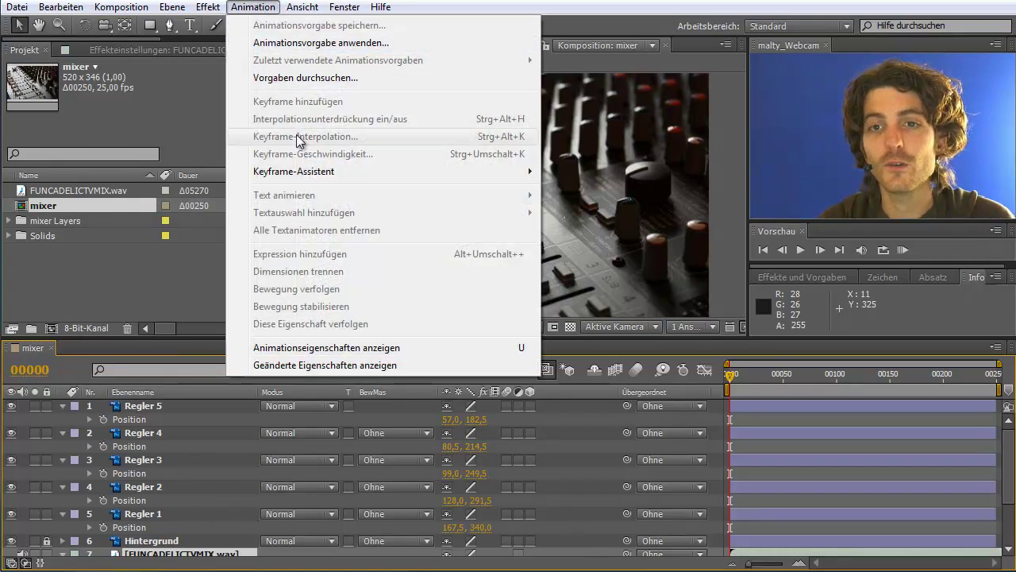
pyautogui.moveTo(300, 174)
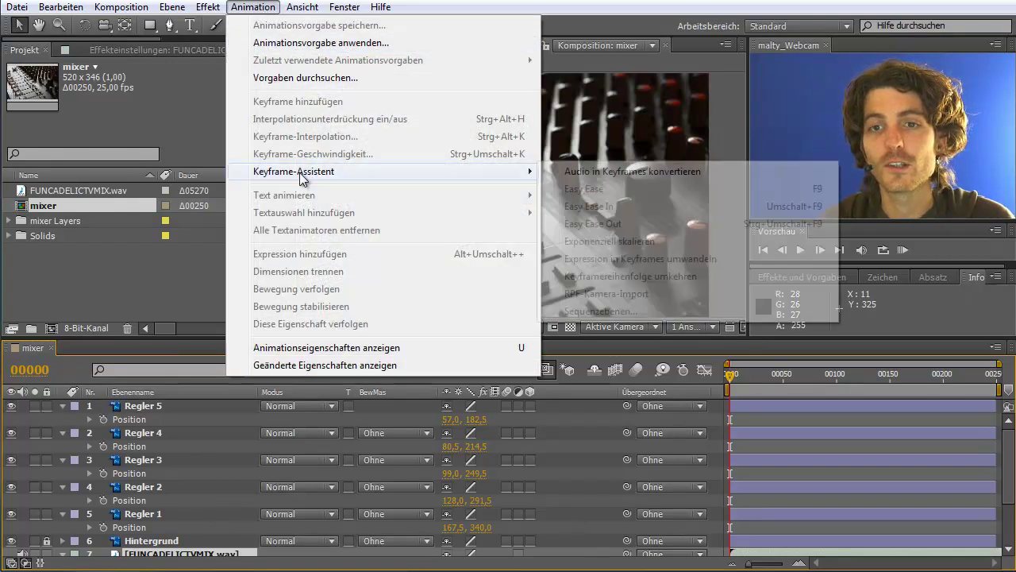
pyautogui.click(594, 173)
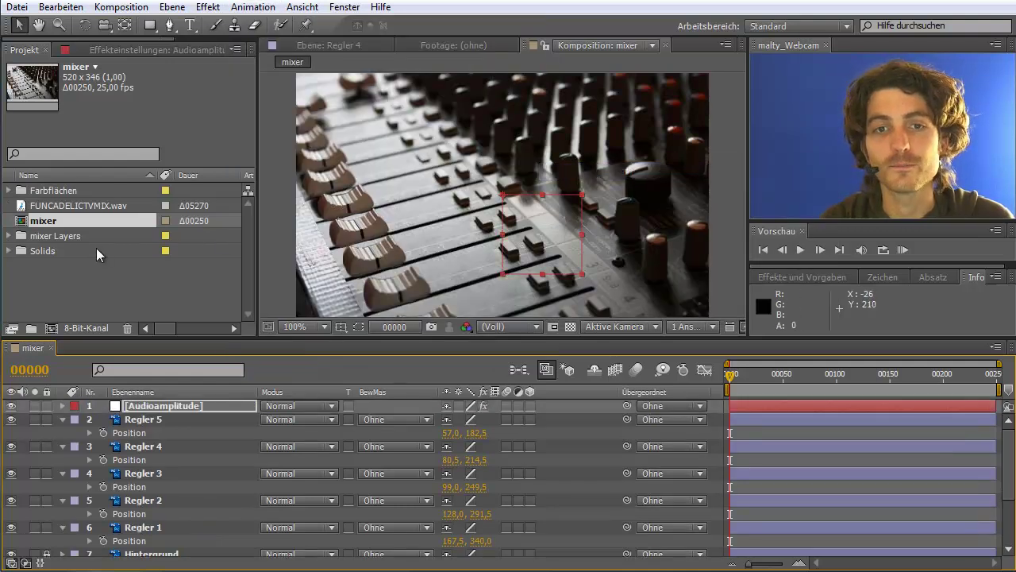
pyautogui.click(156, 407)
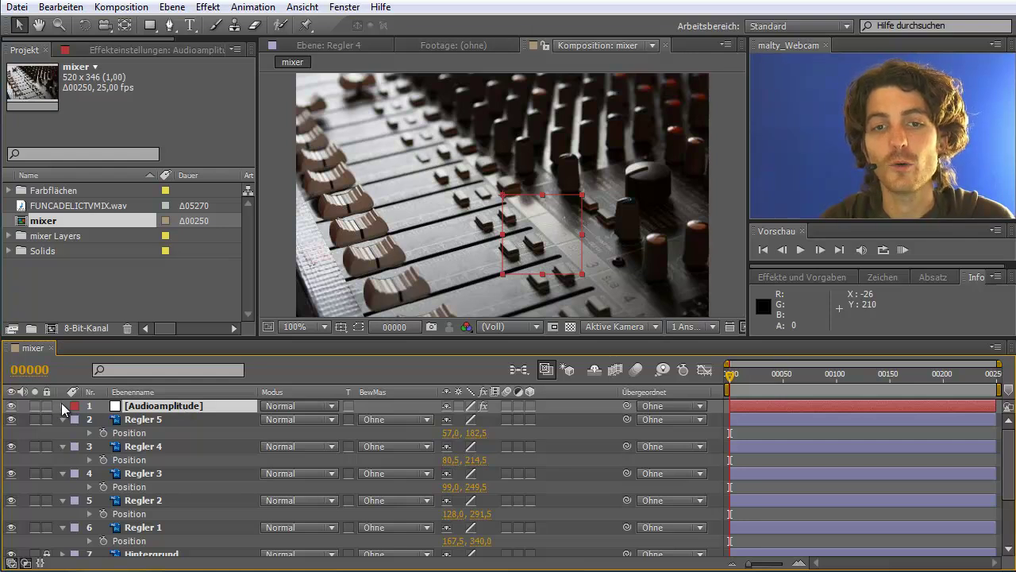
pyautogui.click(63, 405)
pyautogui.click(76, 419)
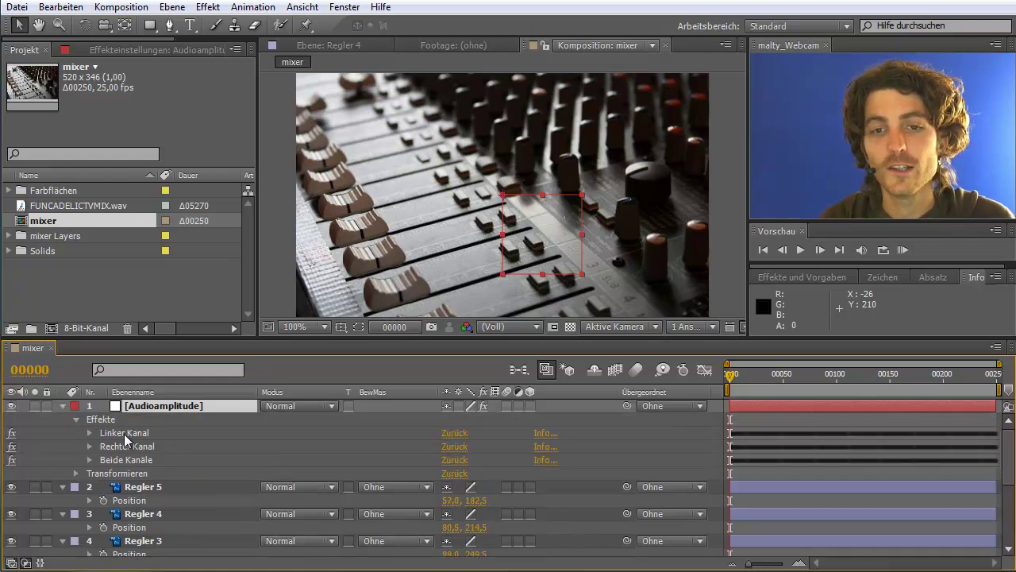
# Delete the Linker Kanal and Rechter Kanal effects from the Audioamplitude layer
pyautogui.click(125, 435)
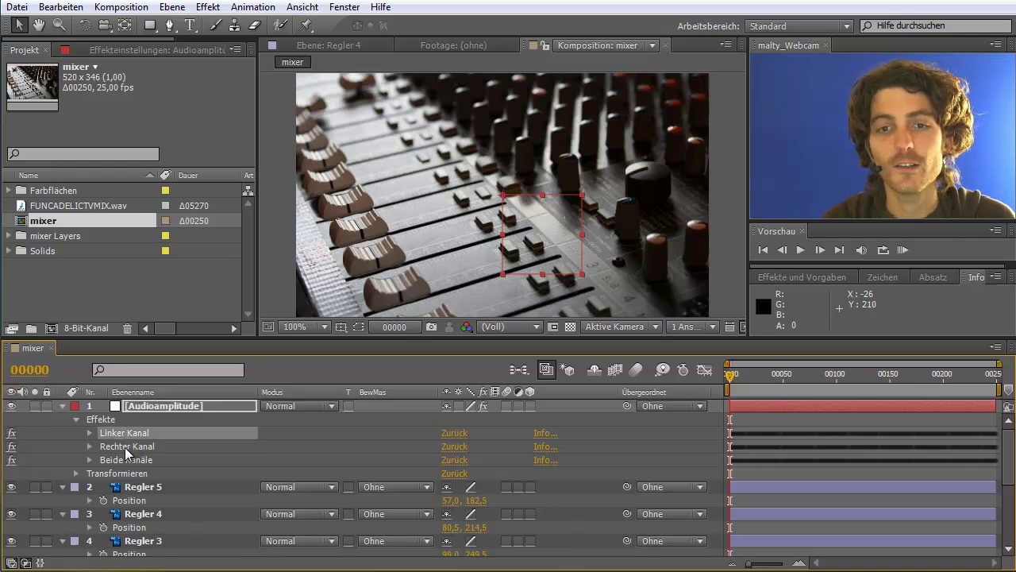
pyautogui.click(125, 448)
pyautogui.click(125, 461)
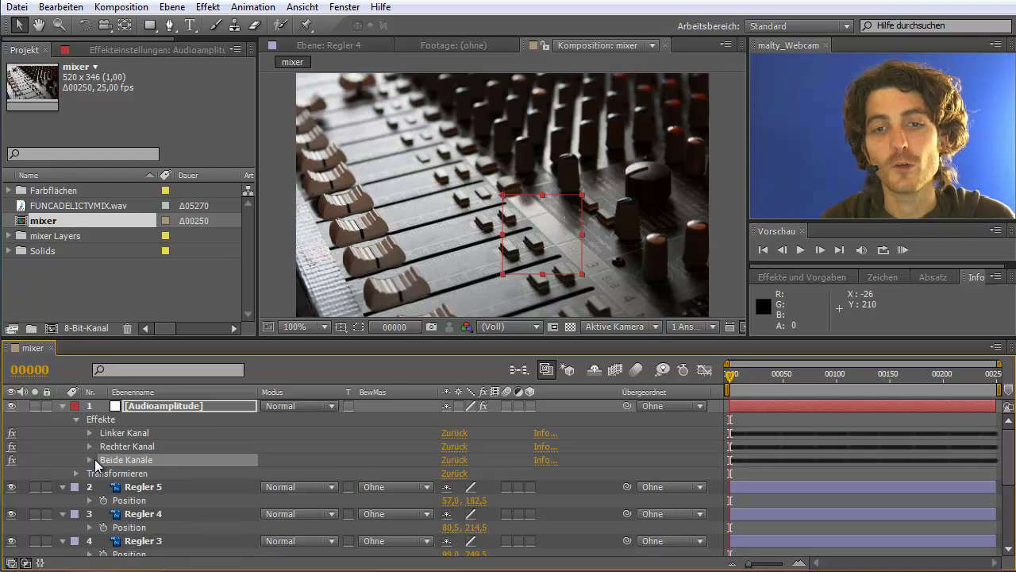
pyautogui.click(119, 446)
pyautogui.keyDown('shift'); pyautogui.click(119, 435); pyautogui.keyUp('shift')
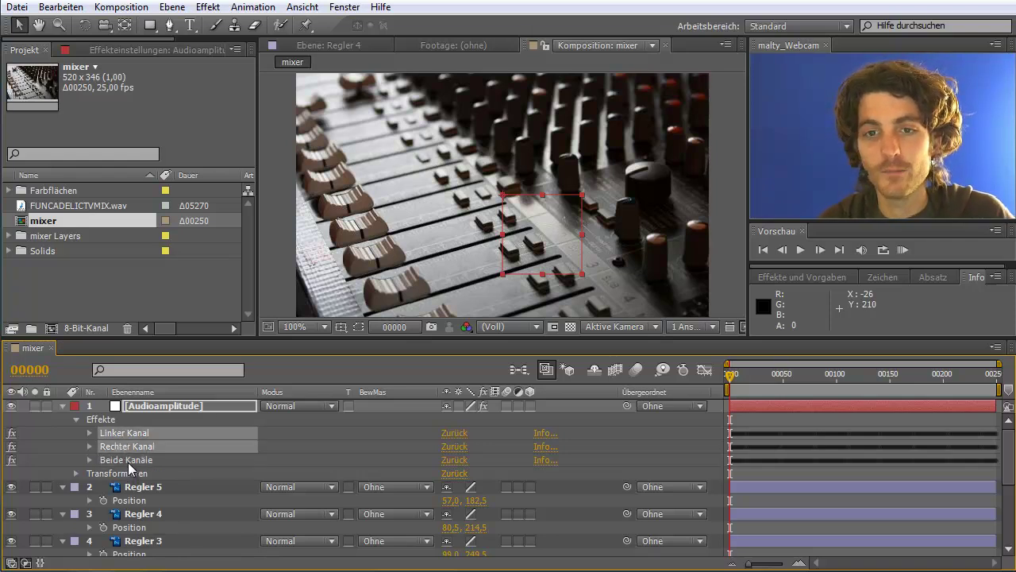
pyautogui.press('Delete')
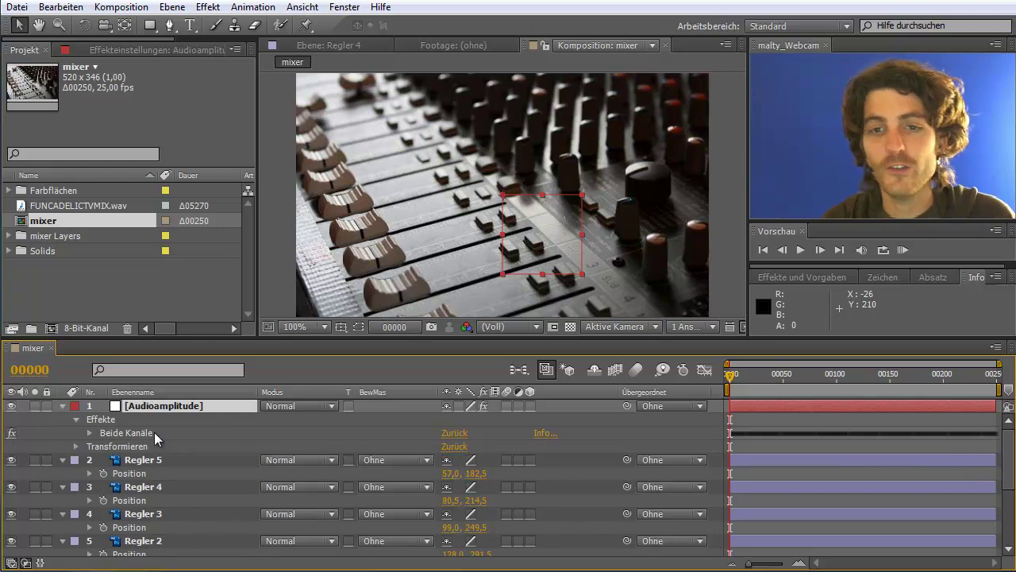
# Expand Beide Kanäle, select its Schieberegler keyframes and scrub to watch the values change
pyautogui.click(90, 432)
pyautogui.click(167, 447)
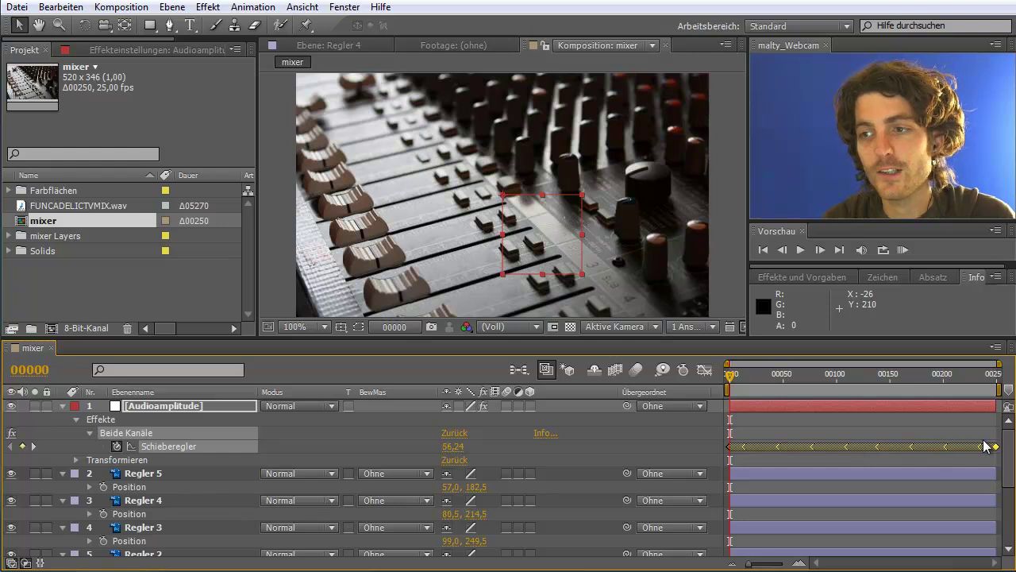
pyautogui.moveTo(731, 374); pyautogui.dragTo(750, 380)
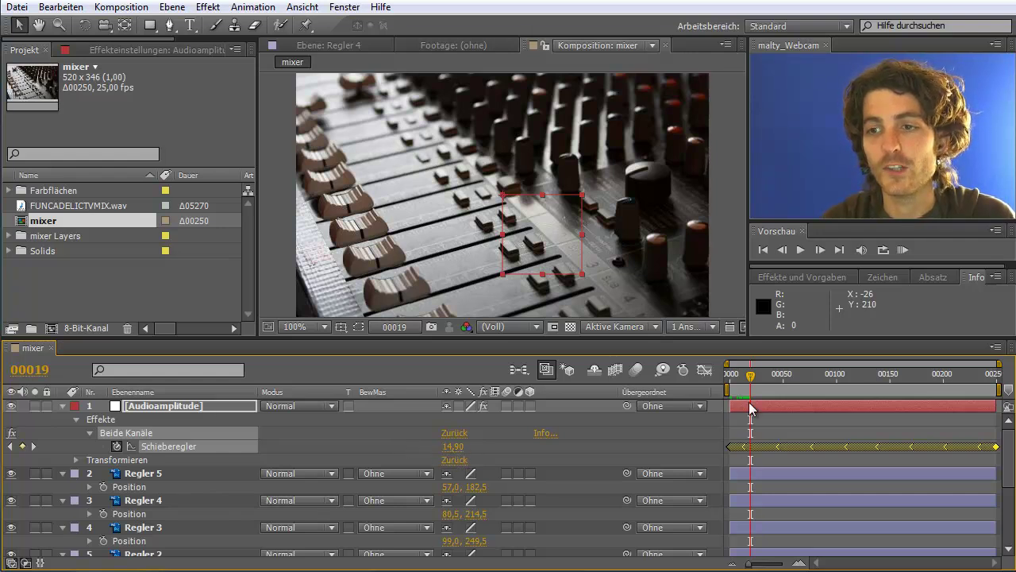
pyautogui.moveTo(751, 377)
pyautogui.mouseDown()
pyautogui.moveTo(759, 379)
pyautogui.moveTo(727, 385)
pyautogui.mouseUp()
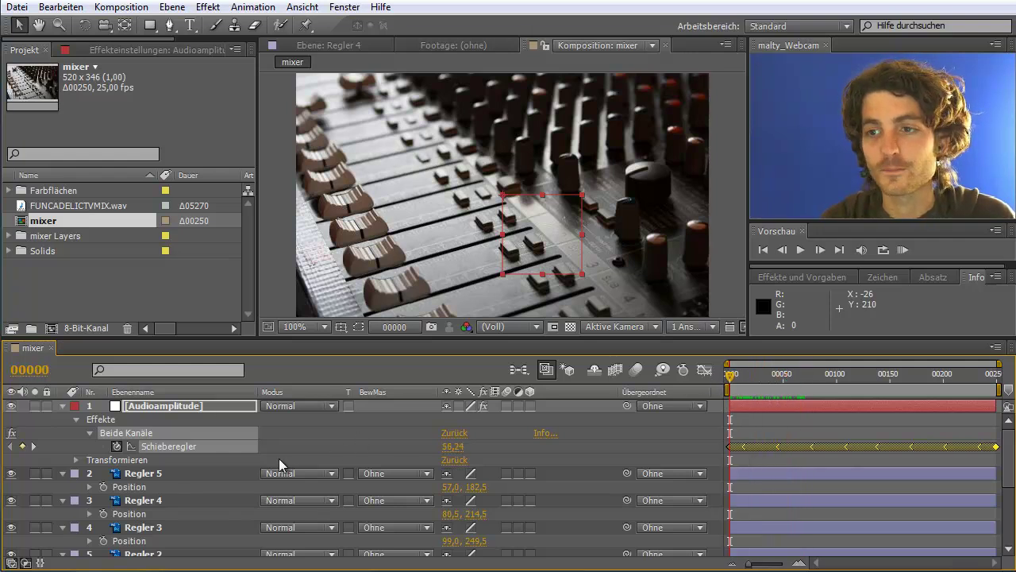
# Dock the iExpressions panel on the left and open its Bibliothek library window
pyautogui.click(346, 8)
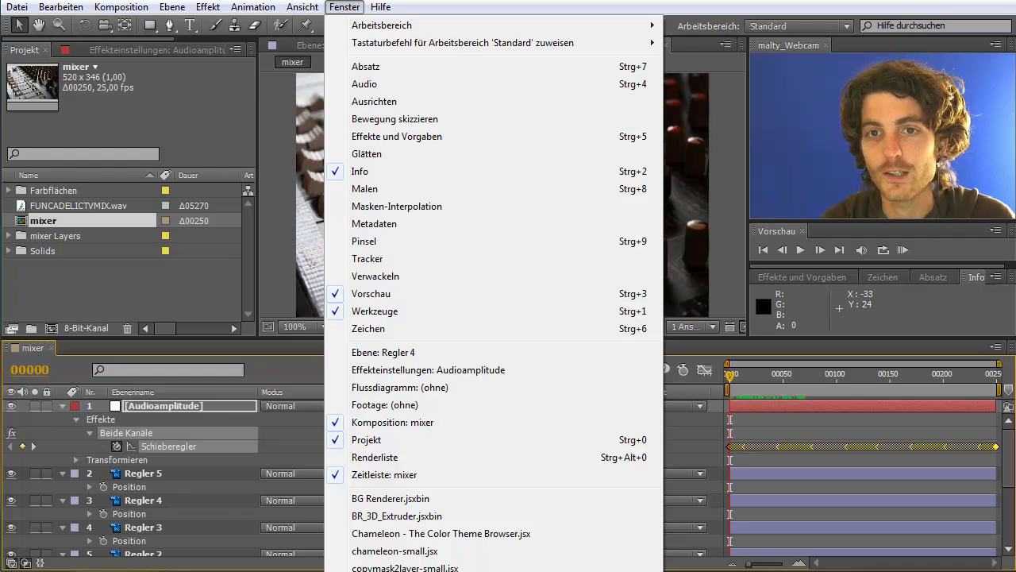
pyautogui.press('Escape')
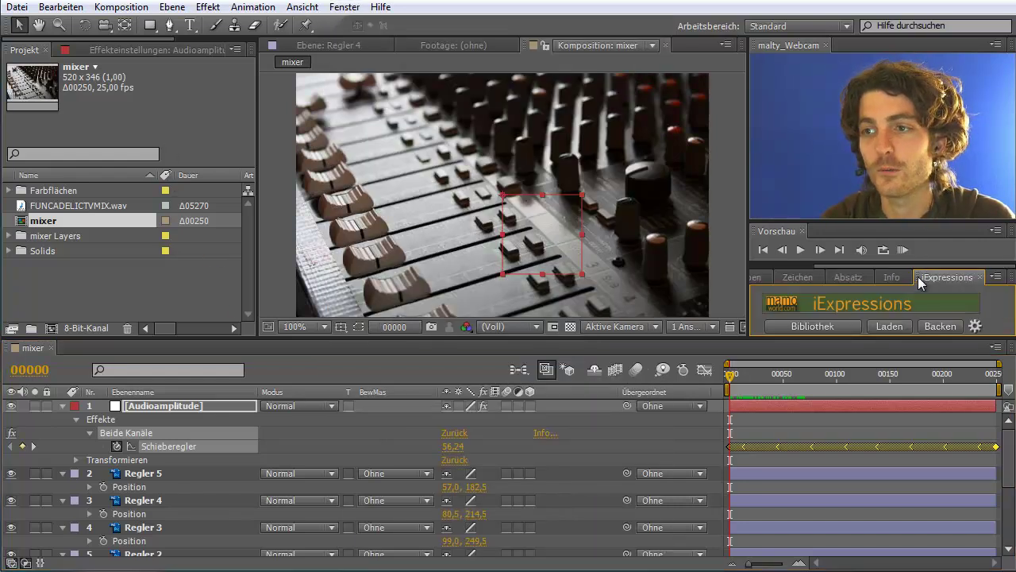
pyautogui.moveTo(945, 277); pyautogui.dragTo(125, 160)
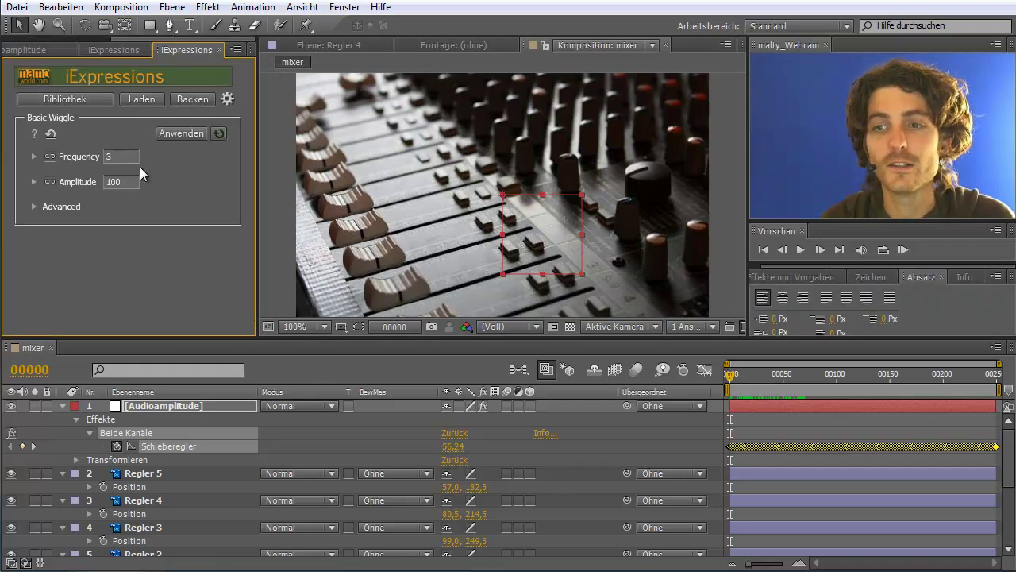
pyautogui.click(82, 97)
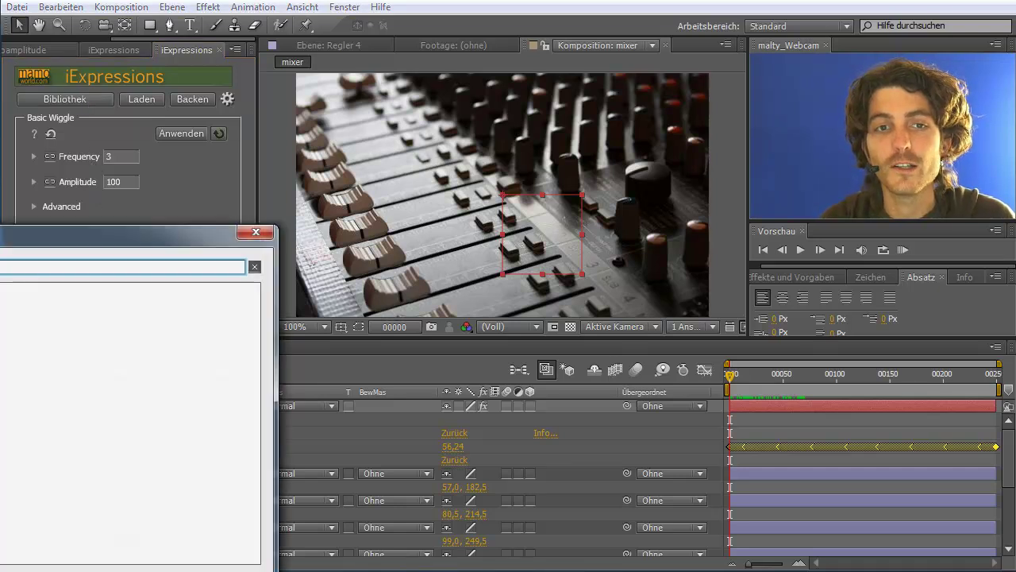
pyautogui.moveTo(16, 233); pyautogui.dragTo(259, 50)
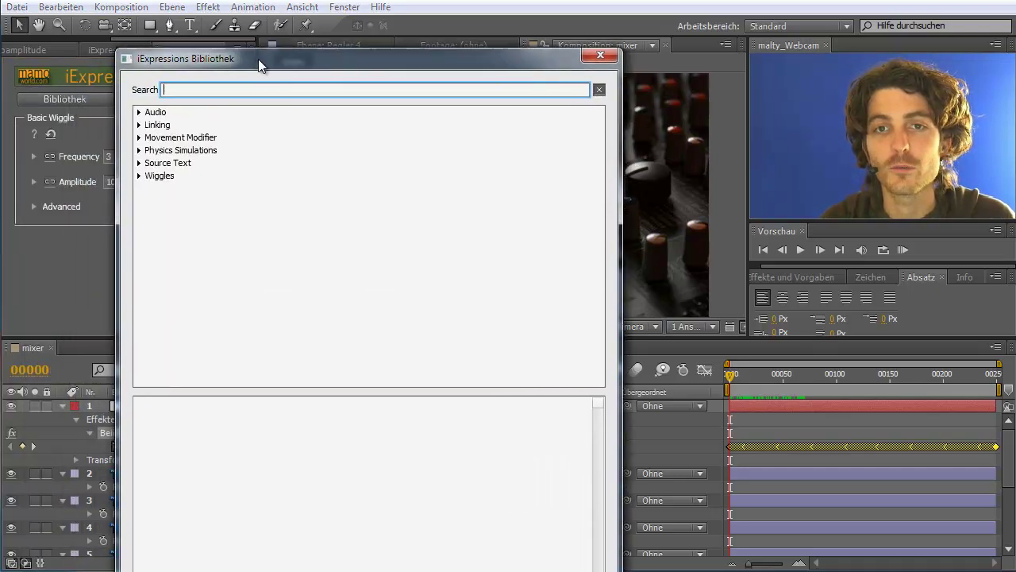
# Load Linear Link 2D from the library's Linking category into the iExpressions panel
pyautogui.click(140, 115)
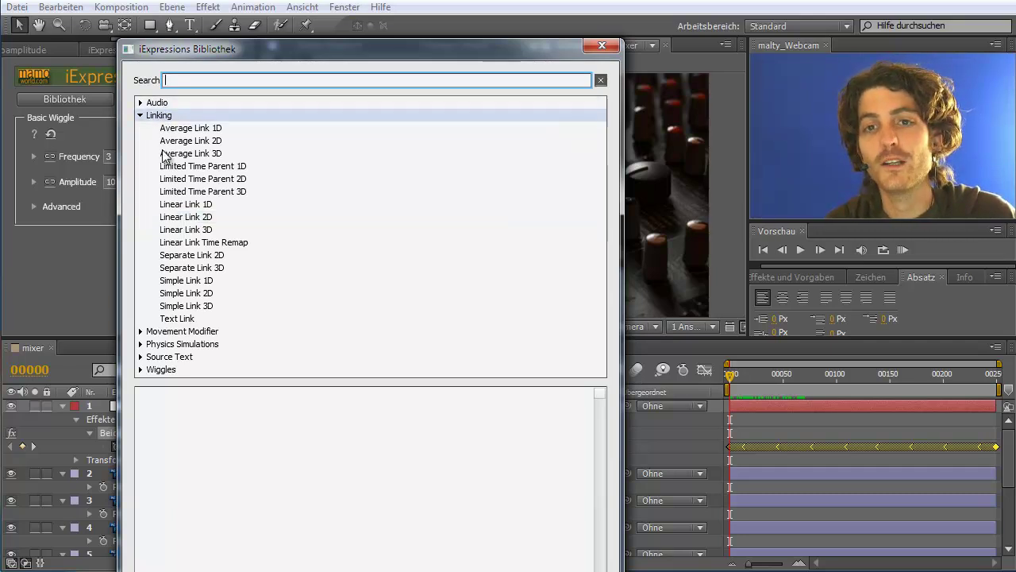
pyautogui.click(194, 221)
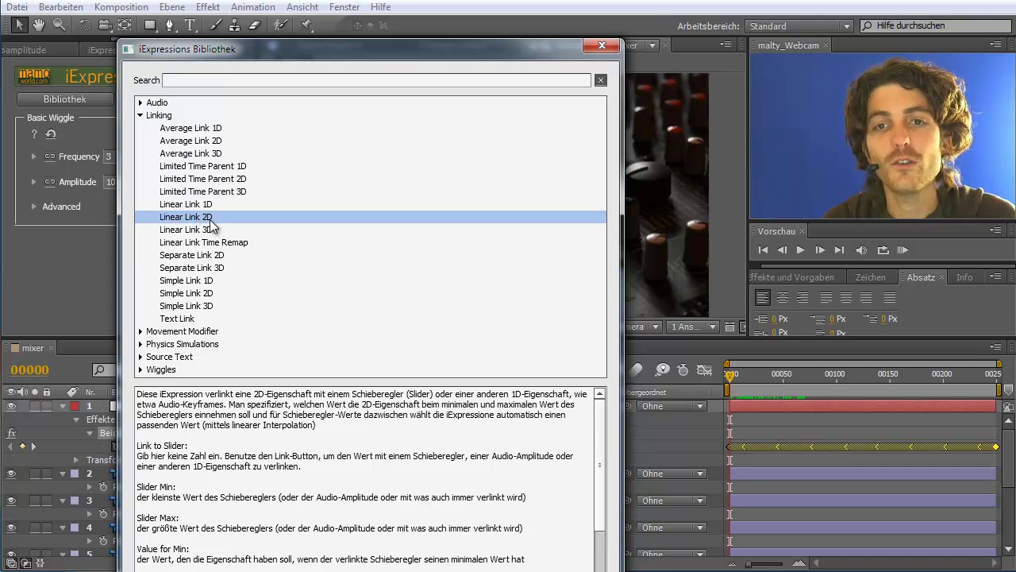
pyautogui.moveTo(259, 51); pyautogui.dragTo(692, 43)
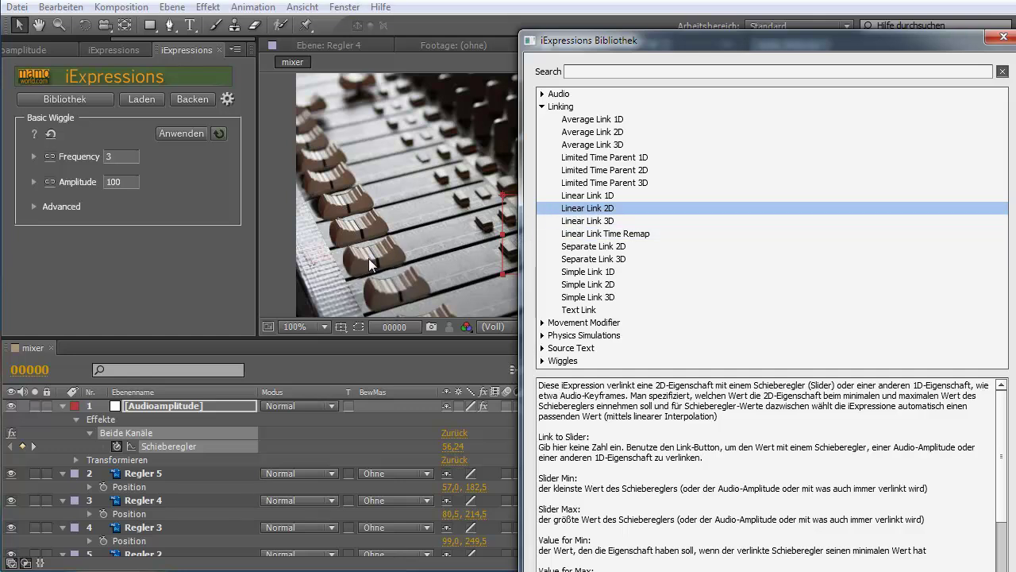
pyautogui.doubleClick(608, 209)
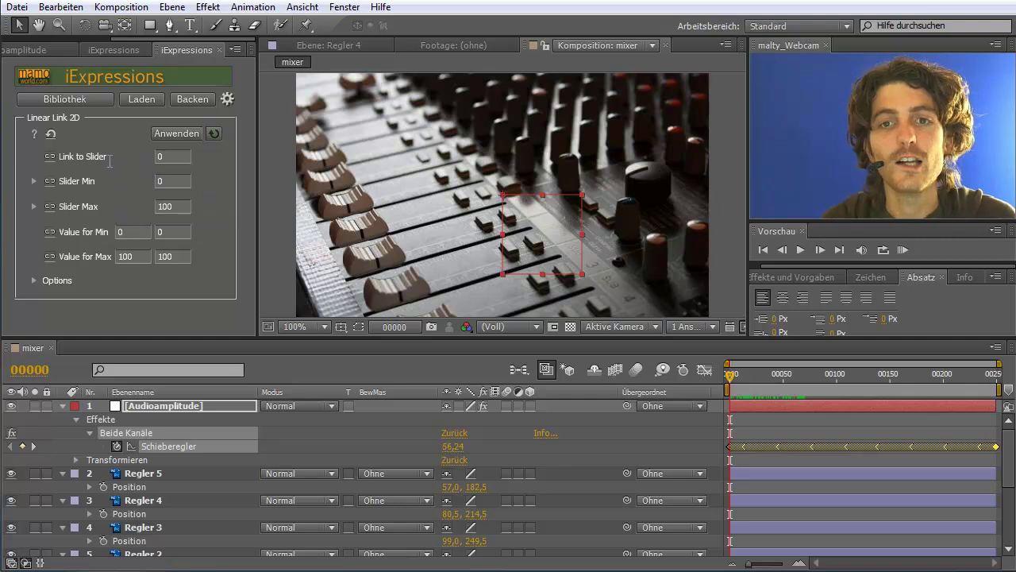
# Set Link to Slider to the Audioamplitude Schieberegler and scrub to check the amplitude
pyautogui.moveTo(104, 162)
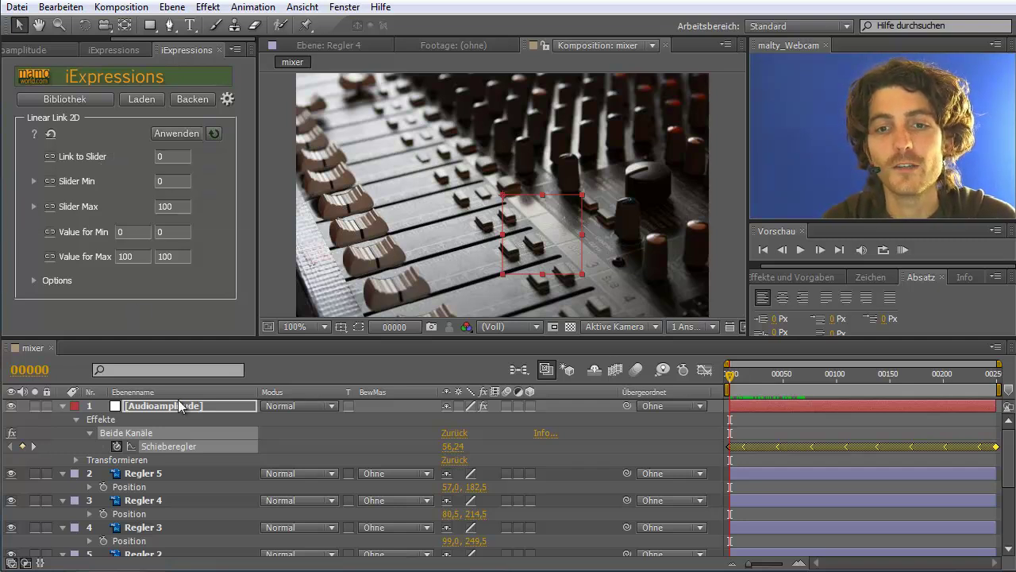
pyautogui.click(183, 443)
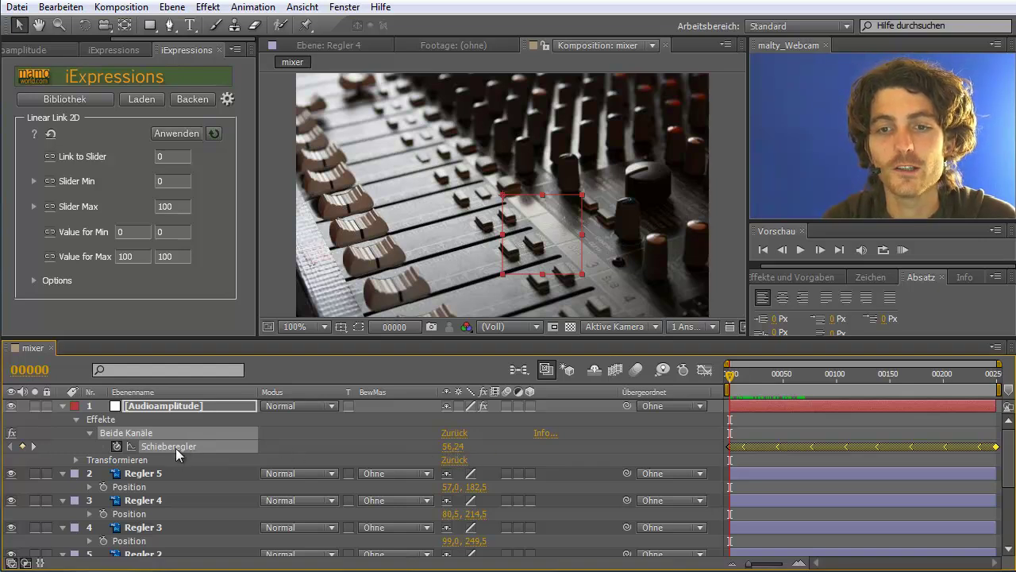
pyautogui.click(48, 157)
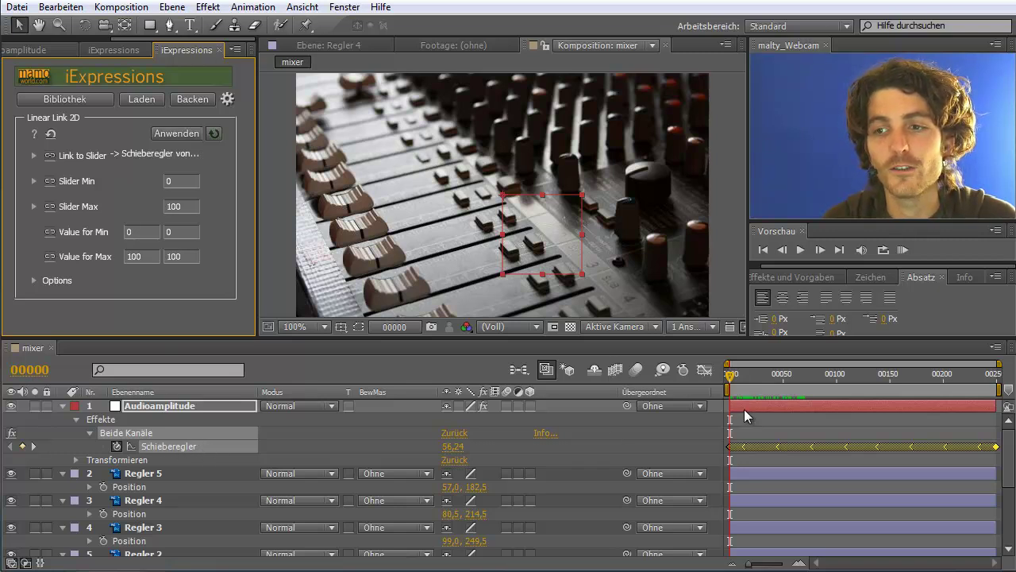
pyautogui.moveTo(727, 379); pyautogui.dragTo(727, 379)
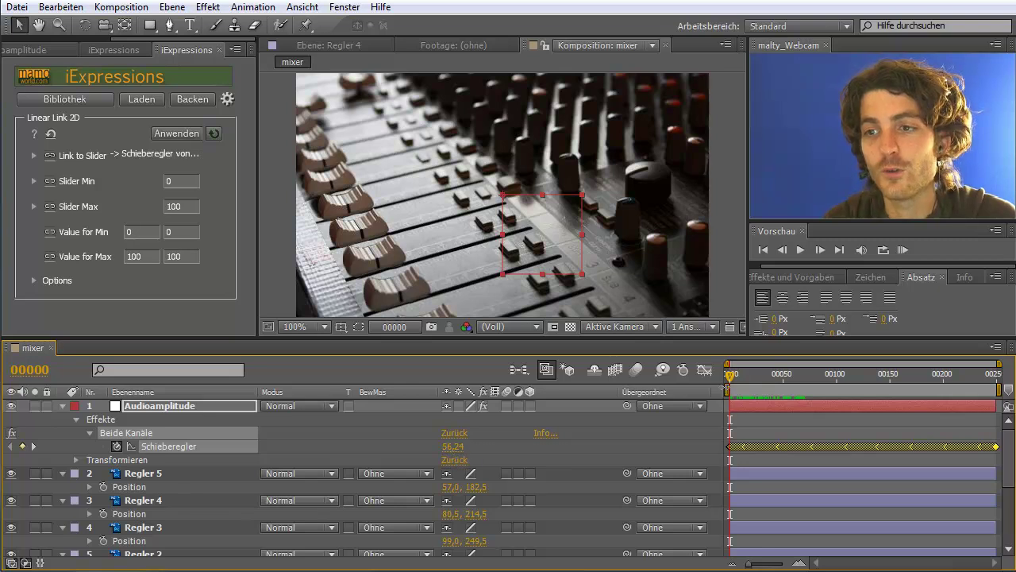
pyautogui.moveTo(731, 379)
pyautogui.mouseDown()
pyautogui.moveTo(824, 386)
pyautogui.moveTo(715, 389)
pyautogui.mouseUp()
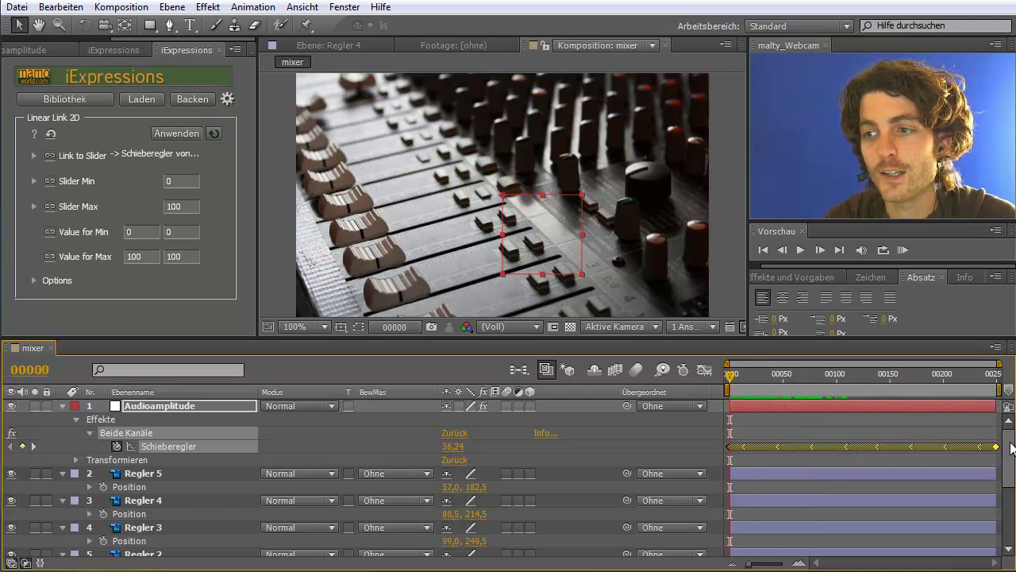
pyautogui.moveTo(1009, 444); pyautogui.dragTo(1008, 516)
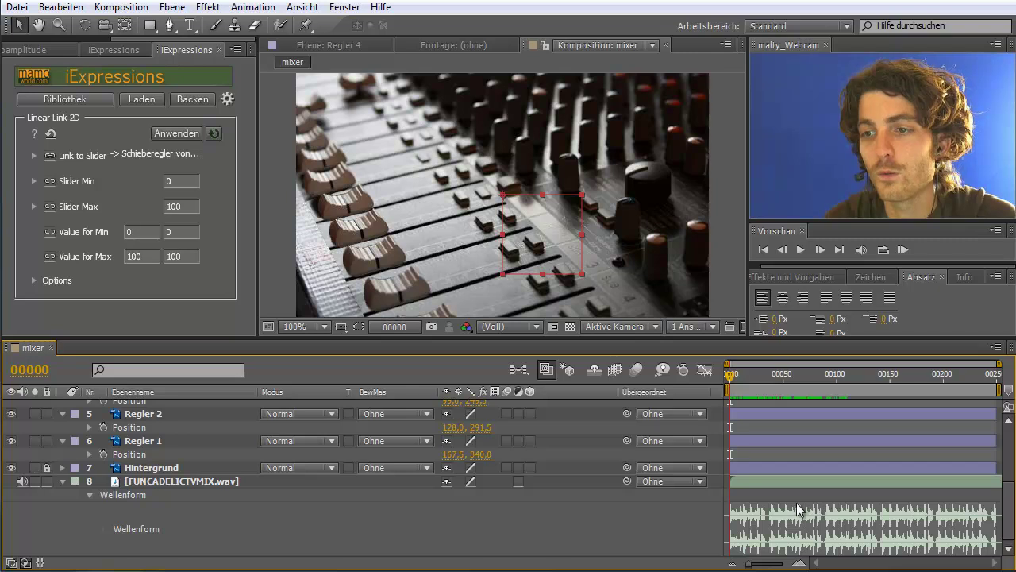
pyautogui.moveTo(769, 375); pyautogui.dragTo(780, 378)
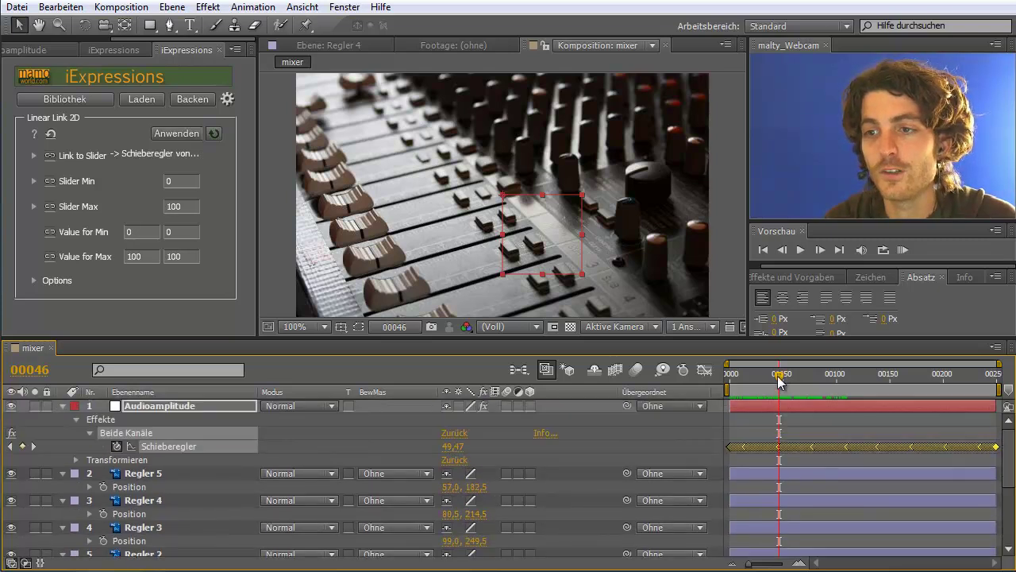
pyautogui.moveTo(779, 373); pyautogui.dragTo(708, 376)
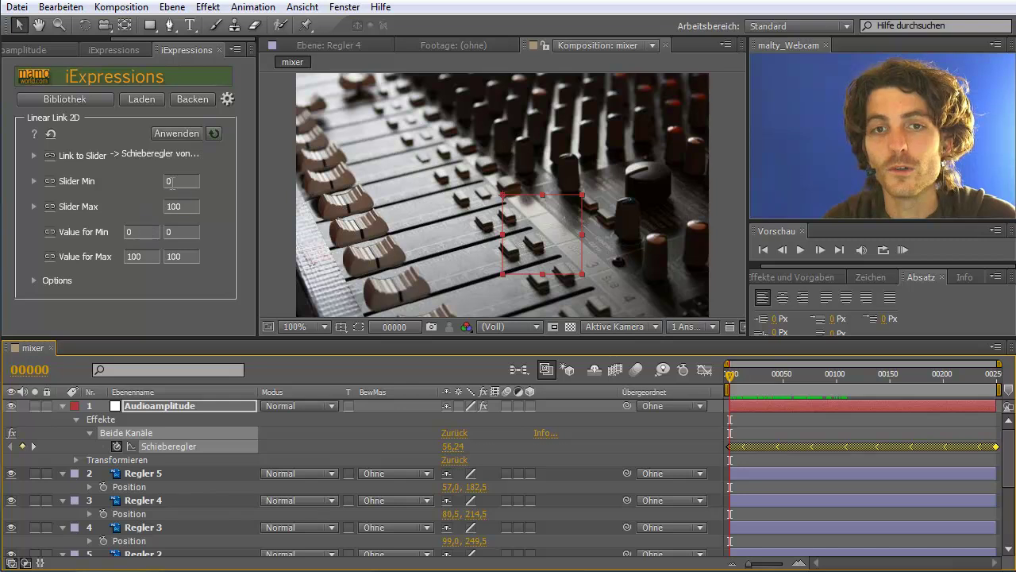
# Enter Slider Max 60, enlarge the viewer and select the Regler 1 fader
pyautogui.click(143, 208)
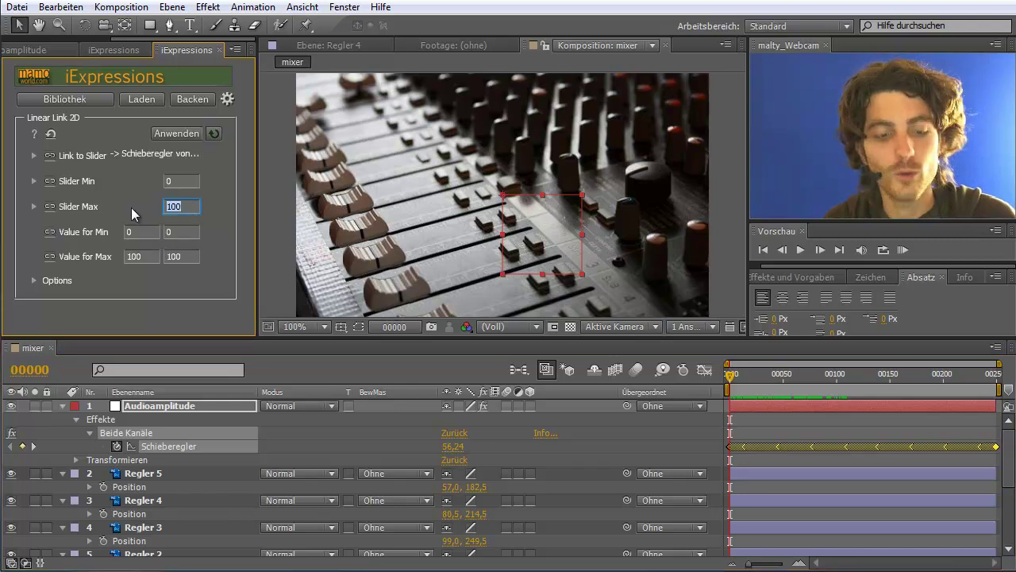
pyautogui.write('60')
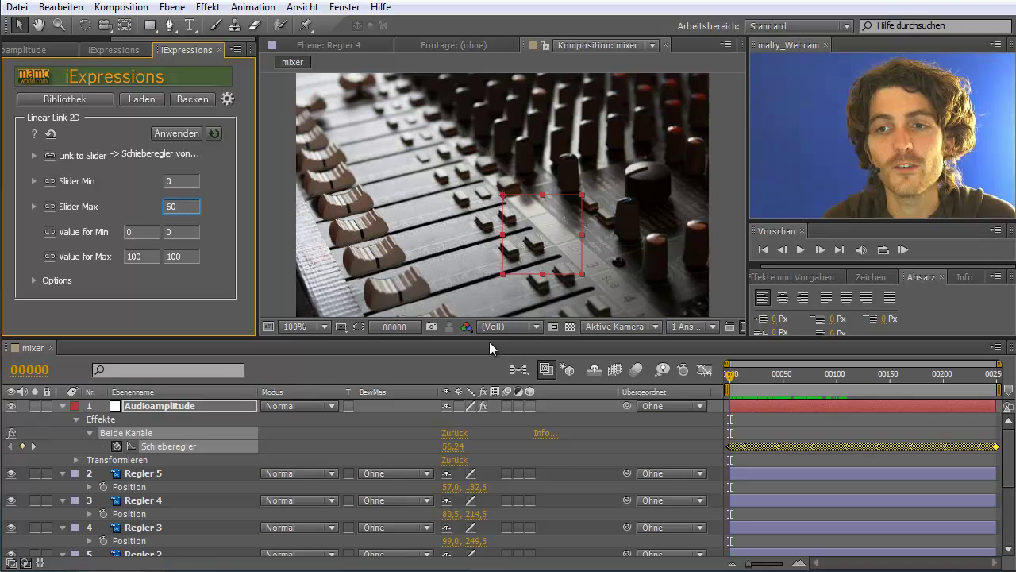
pyautogui.moveTo(489, 339); pyautogui.dragTo(468, 373)
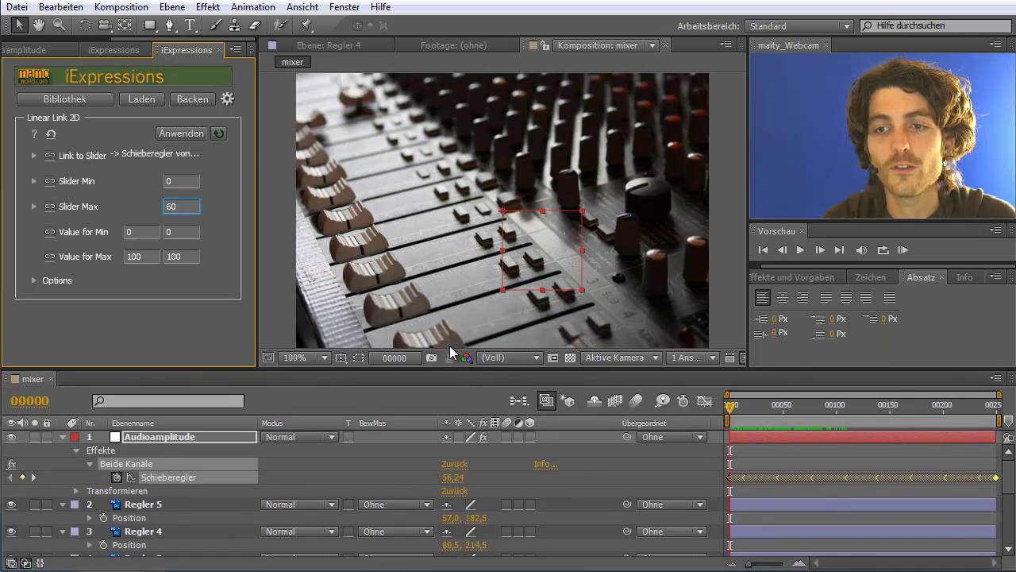
pyautogui.click(450, 344)
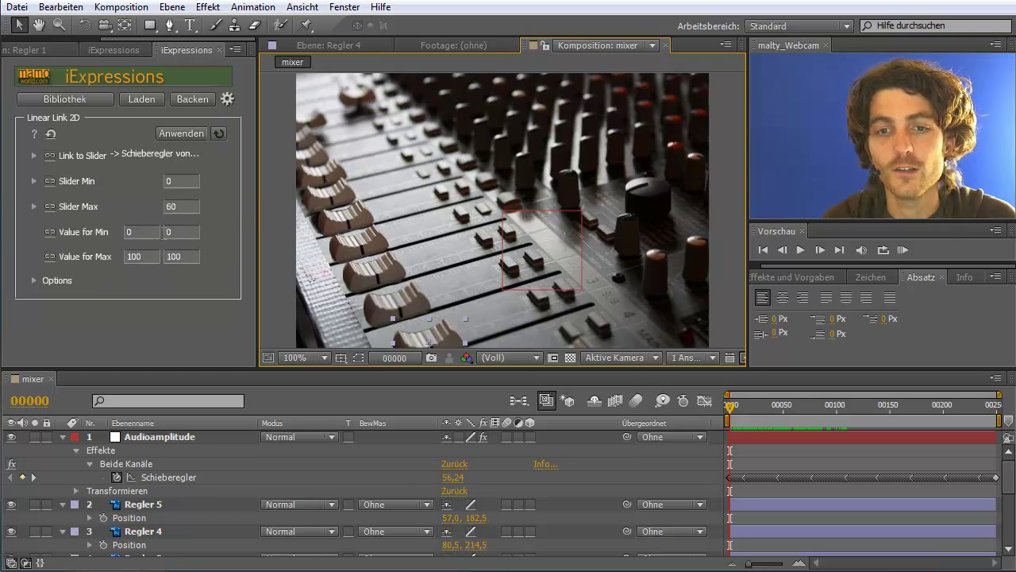
pyautogui.scroll(-3, 268, 490)
pyautogui.scroll(-2, 292, 502)
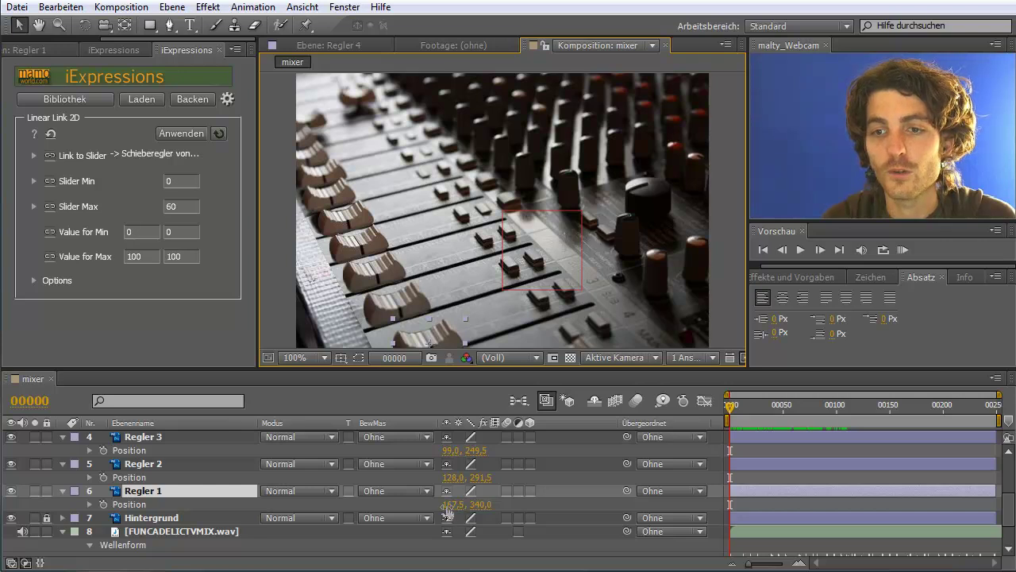
# Set Value for Min to 167.5, 340 and slide Regler 1 to its top position
pyautogui.click(145, 231)
pyautogui.write('167')
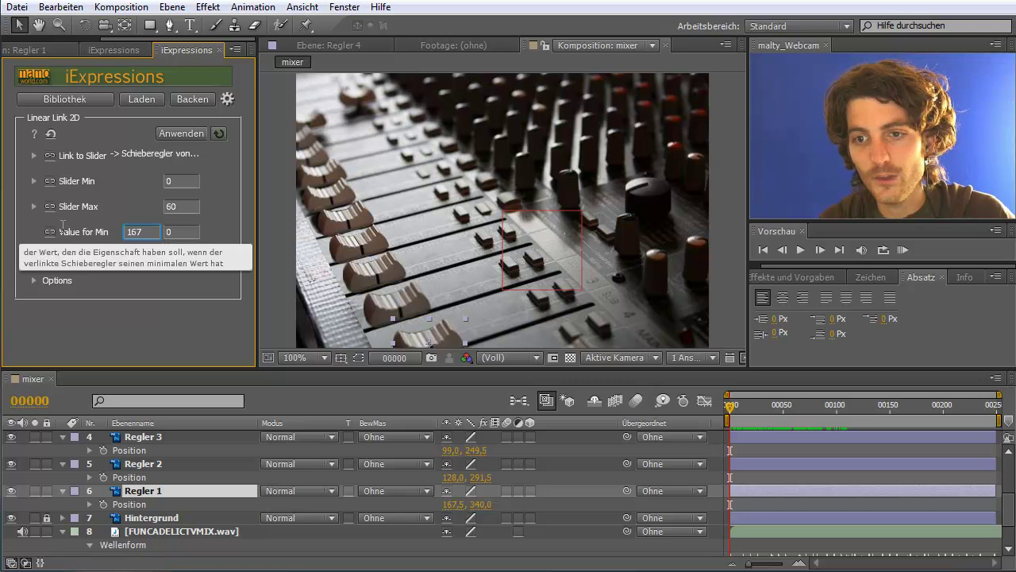
pyautogui.write('.5')
pyautogui.press('Tab')
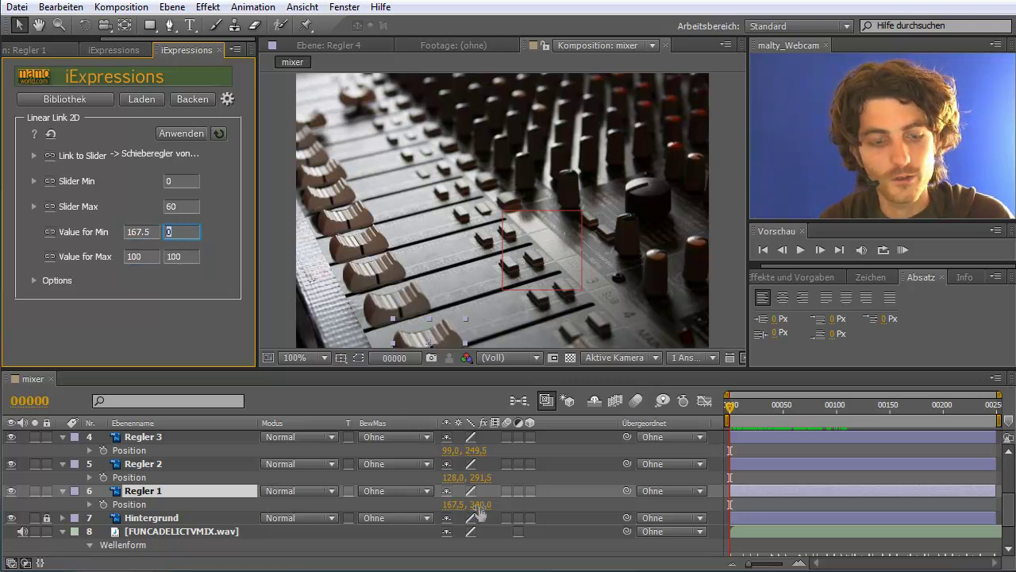
pyautogui.write('340')
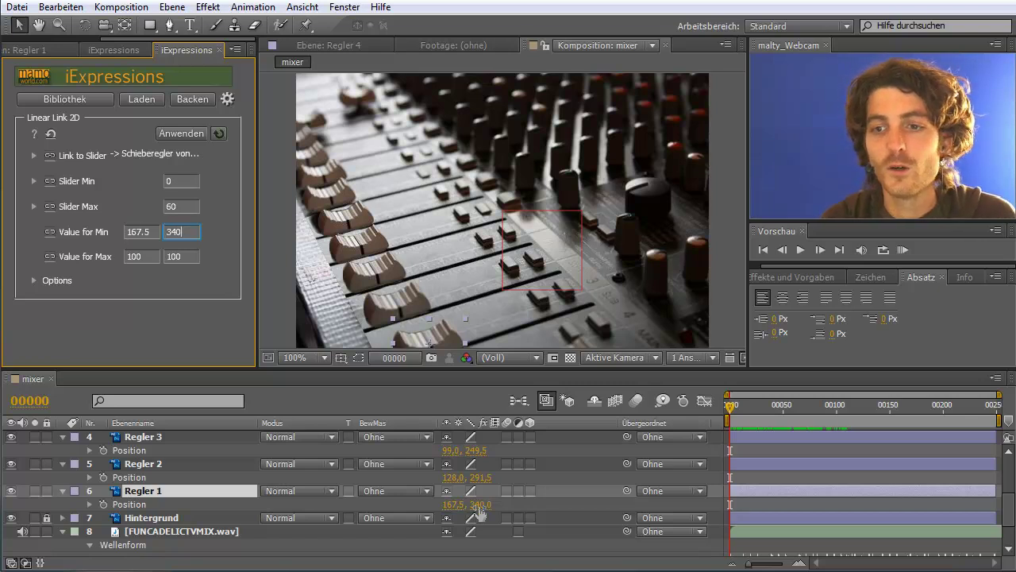
pyautogui.moveTo(447, 336); pyautogui.dragTo(567, 296)
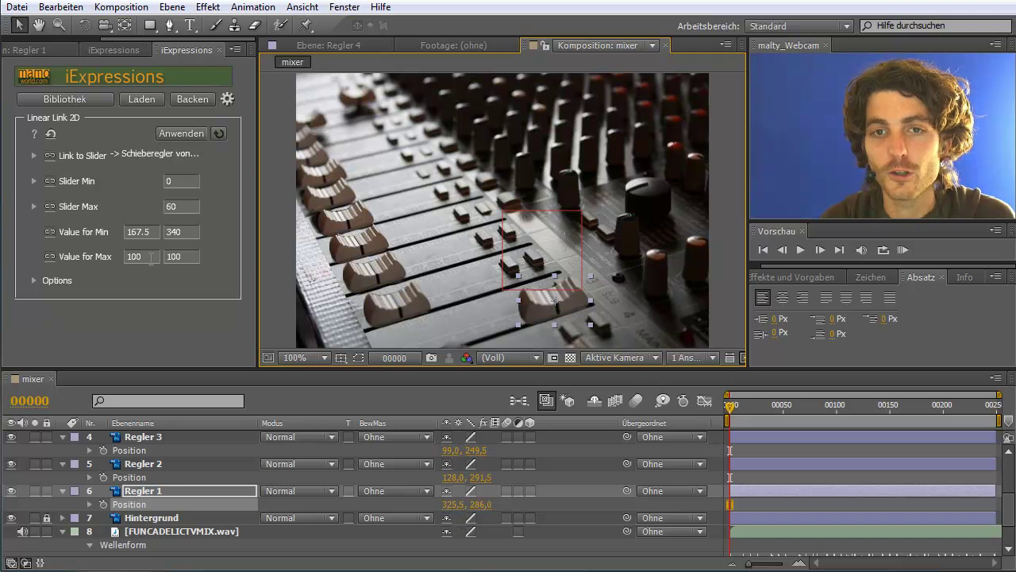
# Set Value for Max to 325.5, 286 and apply the link to Regler 1's Position
pyautogui.click(141, 257)
pyautogui.moveTo(99, 260)
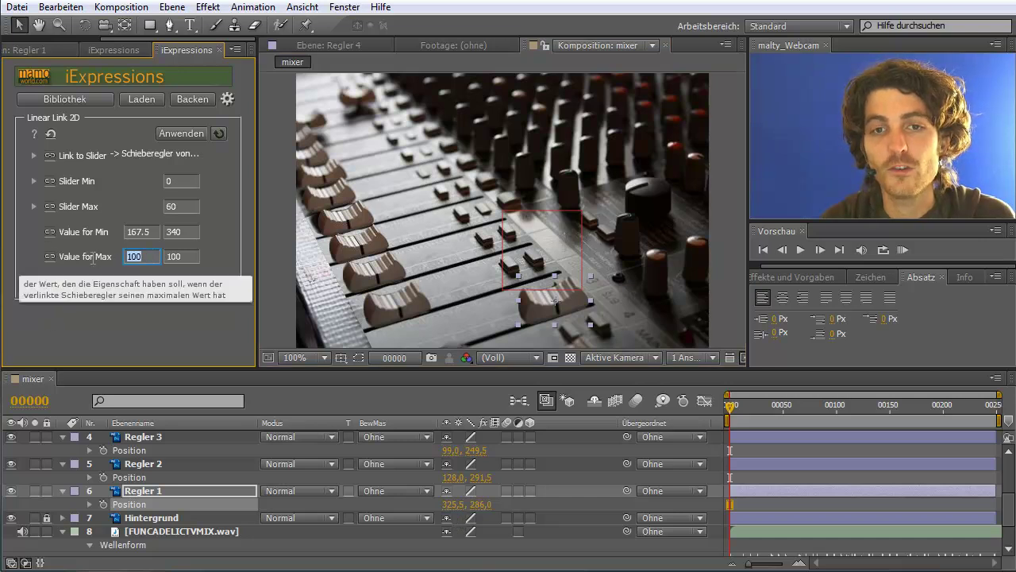
pyautogui.write('325,')
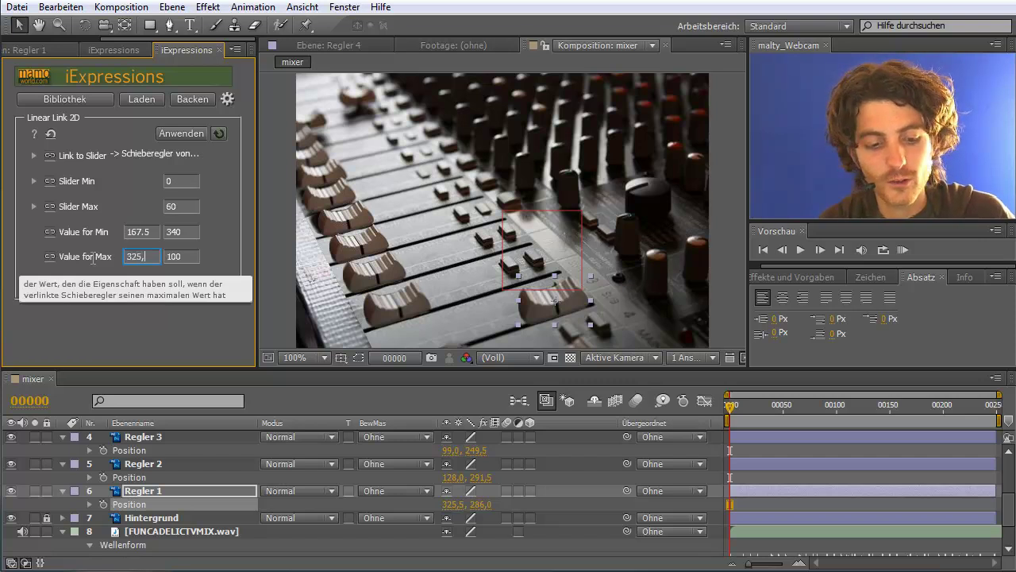
pyautogui.write('.5')
pyautogui.press('Tab')
pyautogui.write('28')
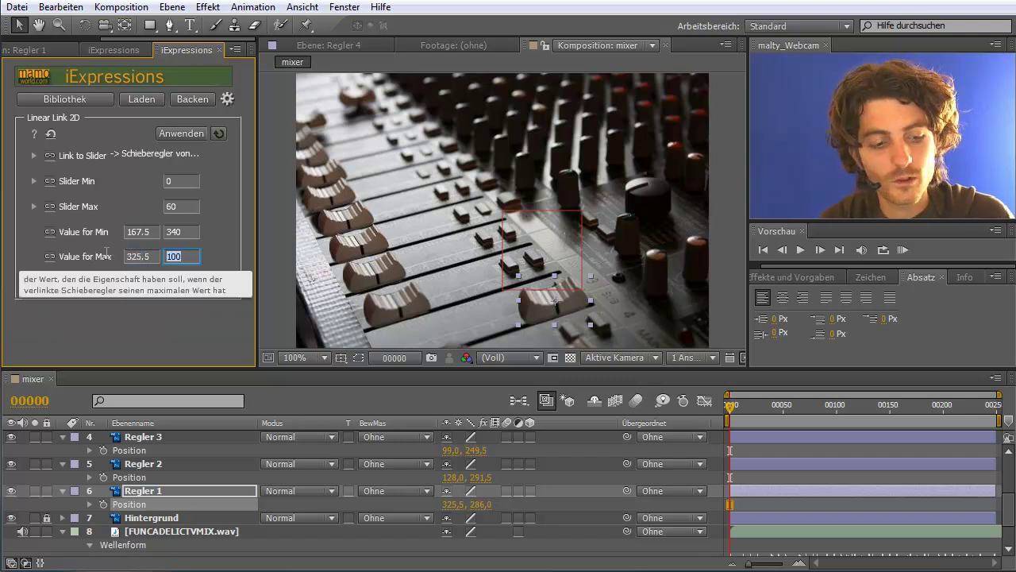
pyautogui.write('6,0')
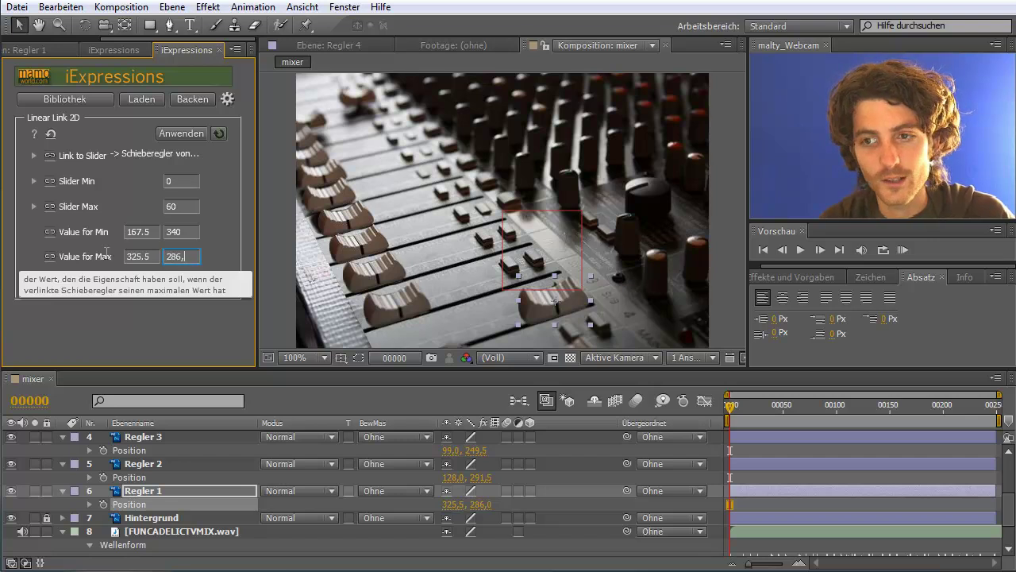
pyautogui.press('Return')
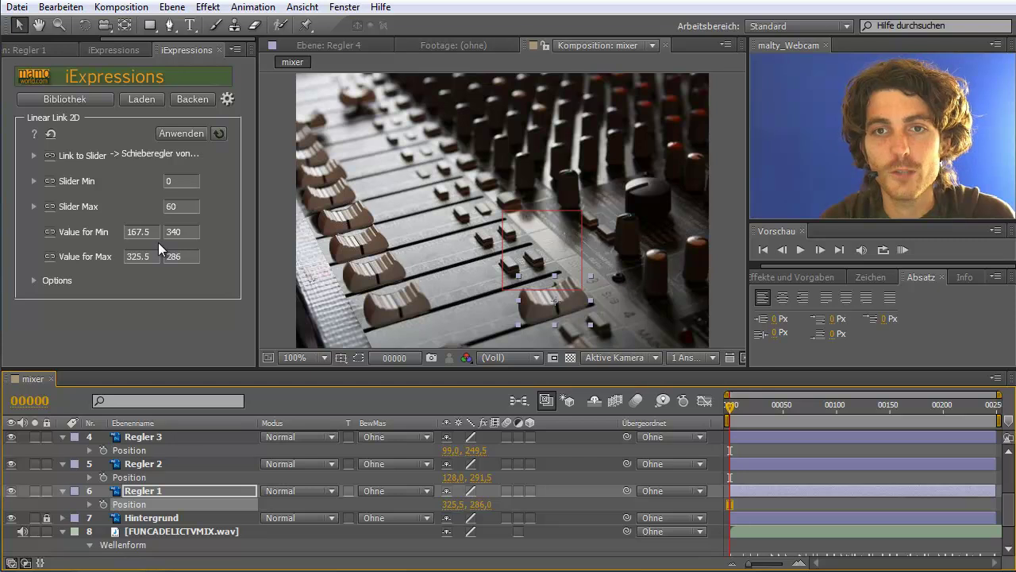
pyautogui.click(175, 132)
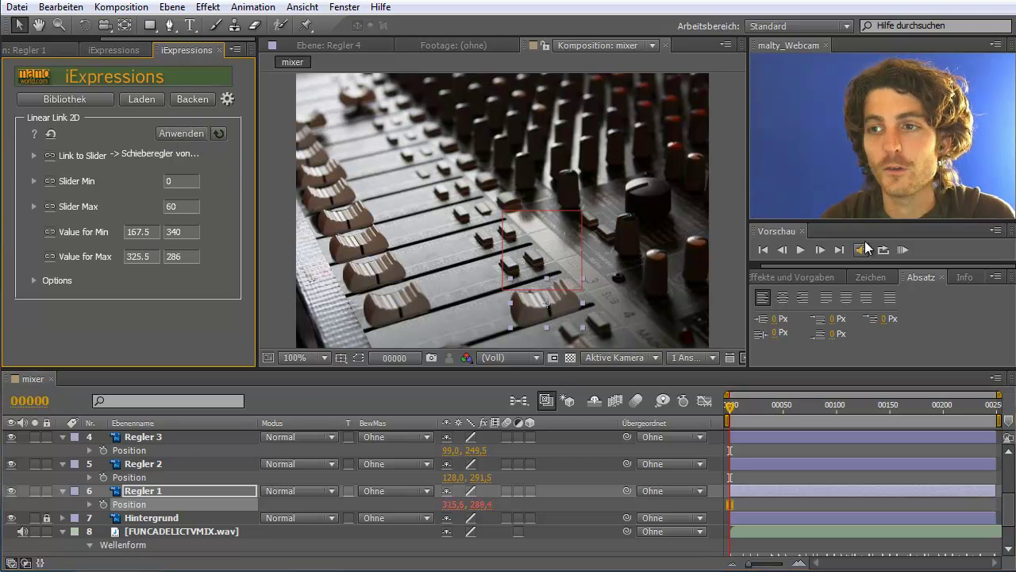
# Preview the audio-driven Regler 1 fader, check the Link to Slider options, then select Regler 2
pyautogui.click(903, 249)
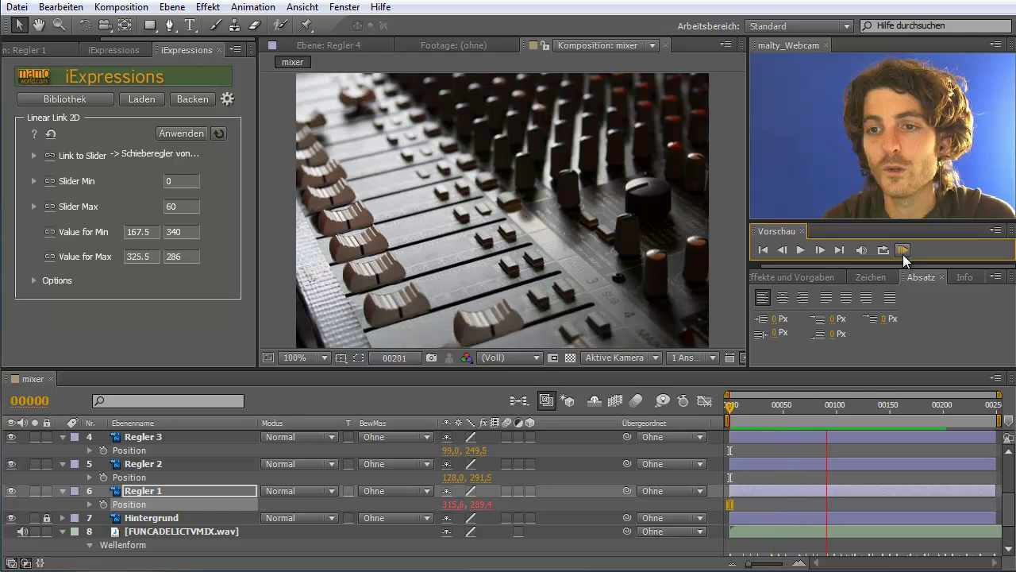
pyautogui.click(586, 296)
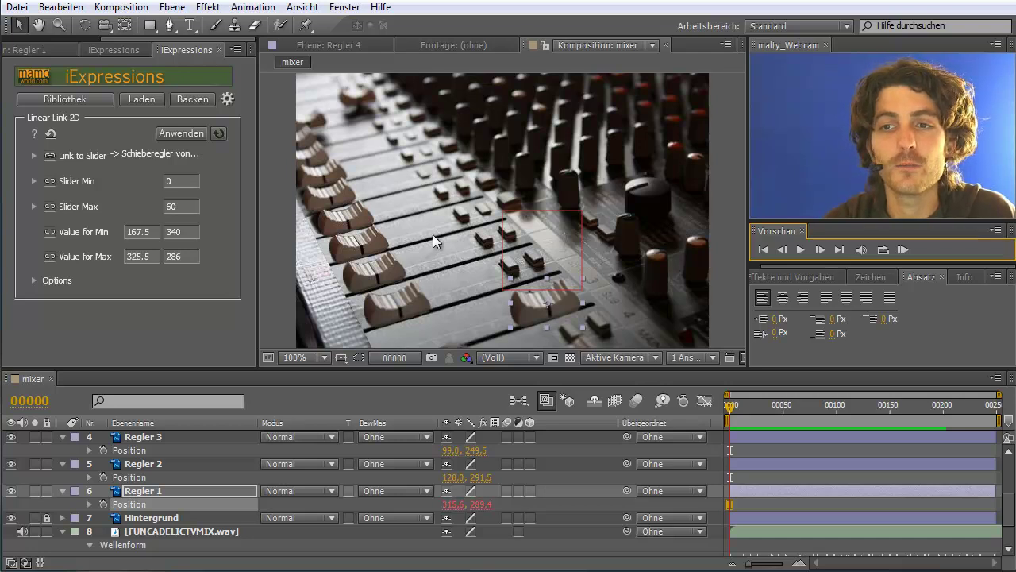
pyautogui.click(33, 155)
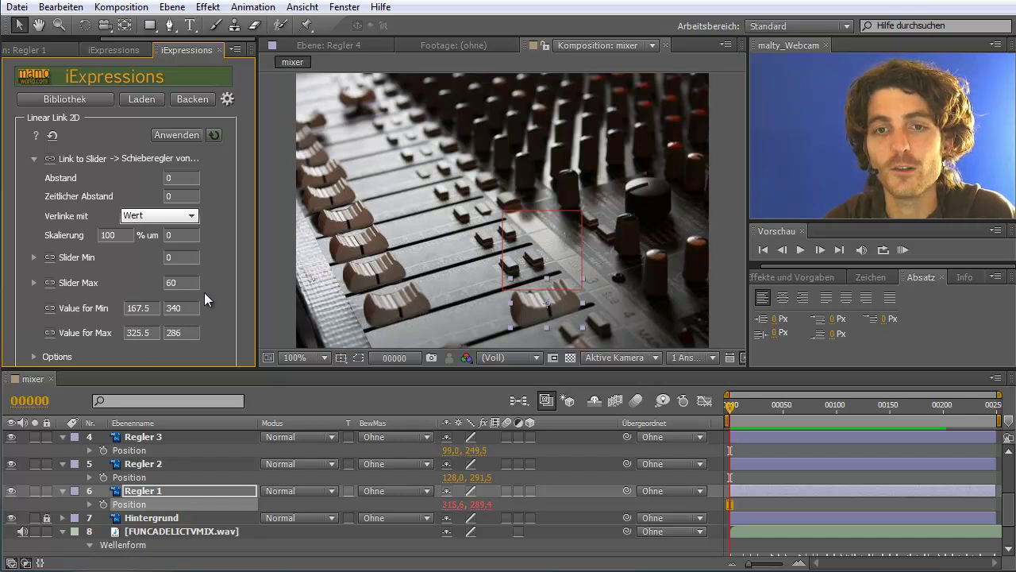
pyautogui.click(32, 159)
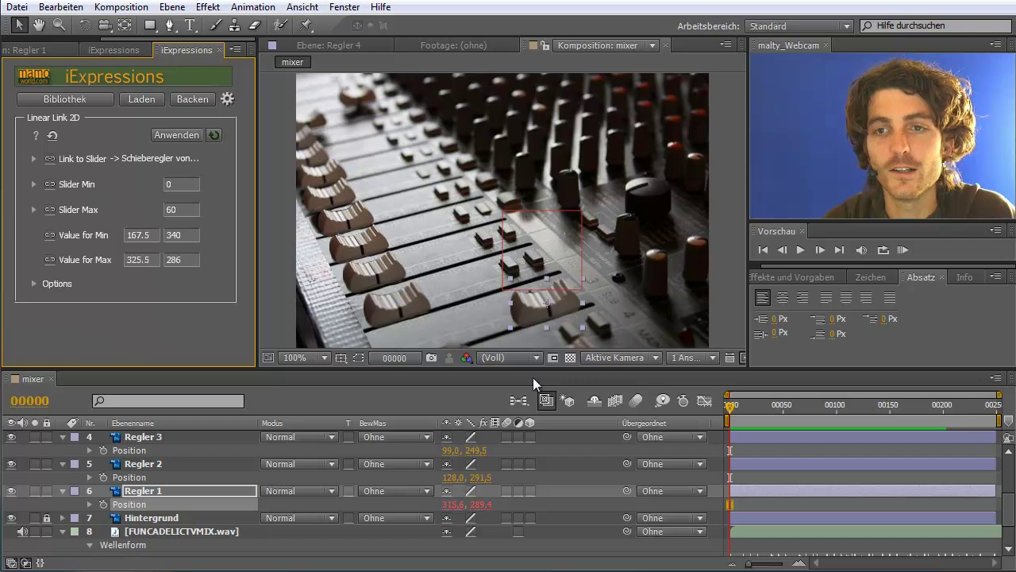
pyautogui.click(404, 301)
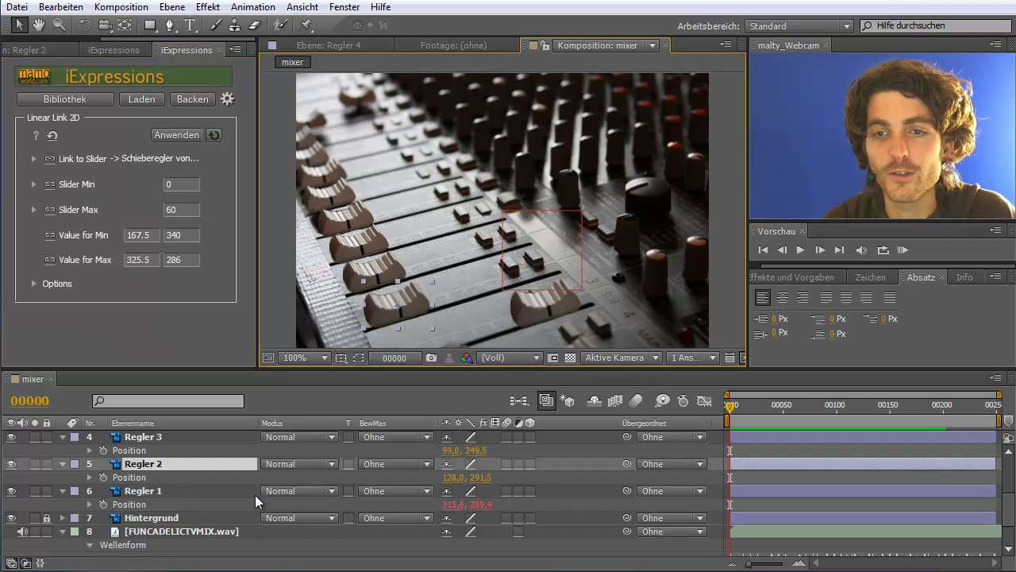
# Set Regler 2's Value for Min to 128, 291.5
pyautogui.click(140, 234)
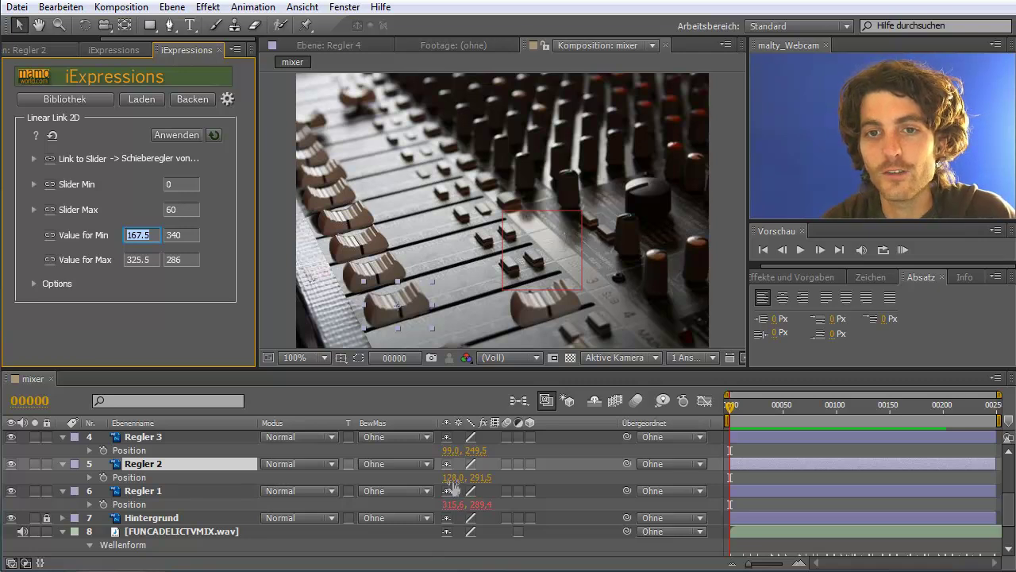
pyautogui.write('128')
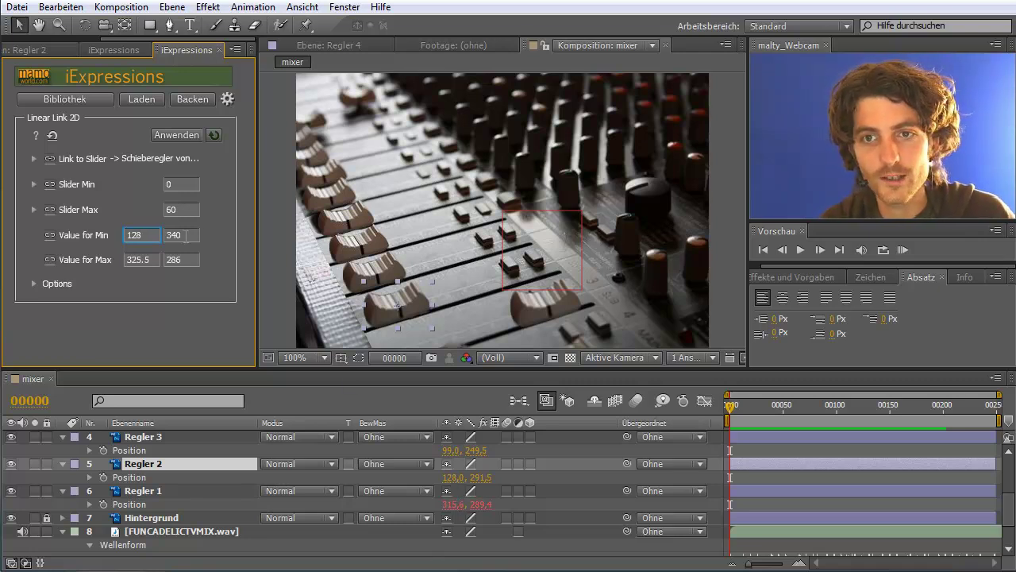
pyautogui.click(186, 235)
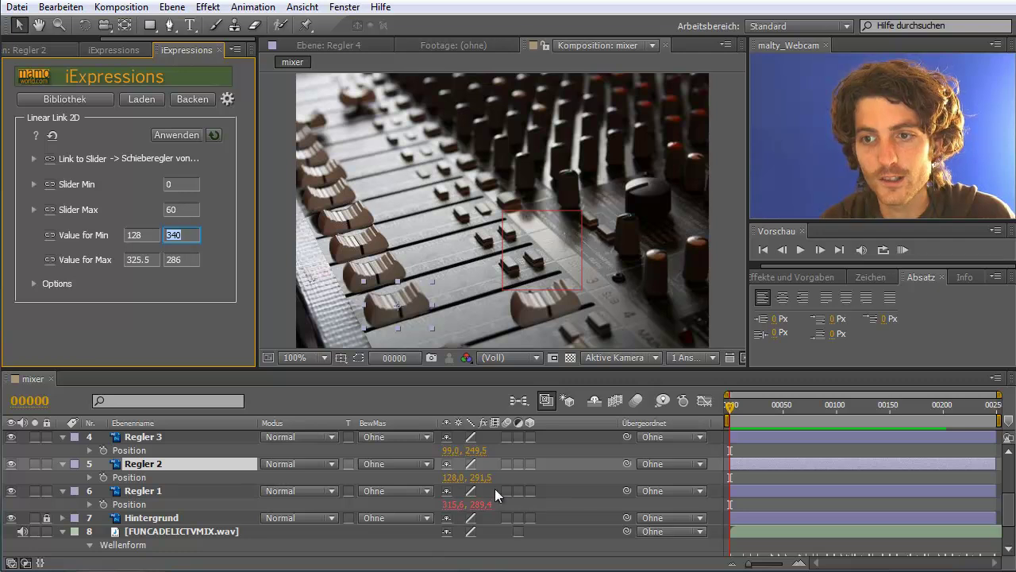
pyautogui.write('291,5')
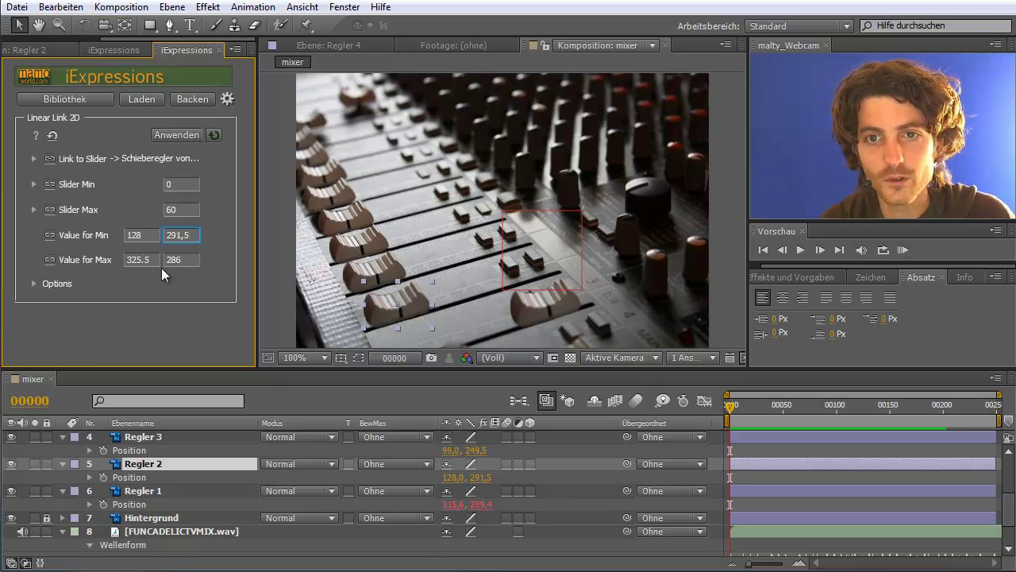
pyautogui.moveTo(407, 304); pyautogui.dragTo(531, 268)
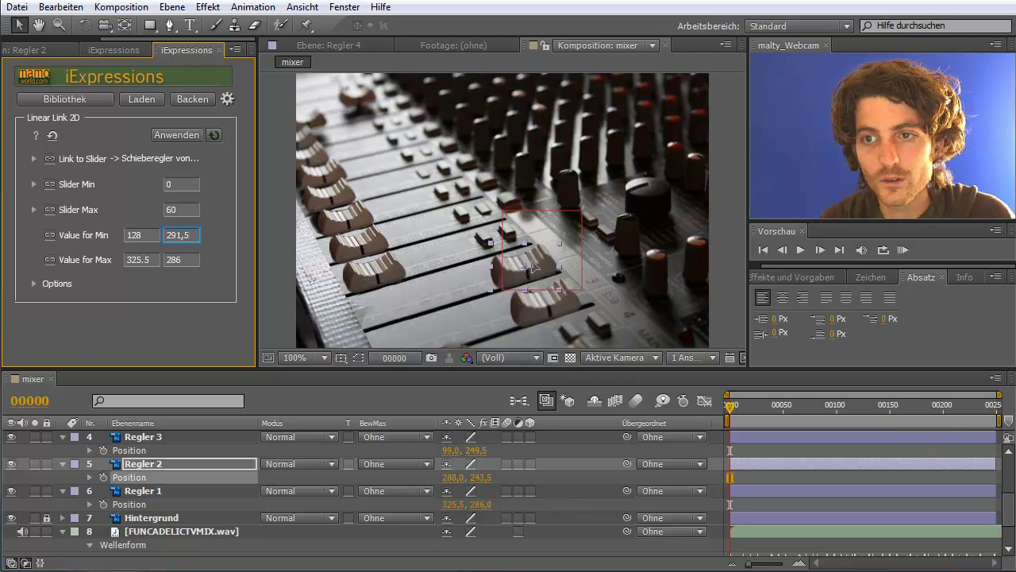
pyautogui.click(531, 268)
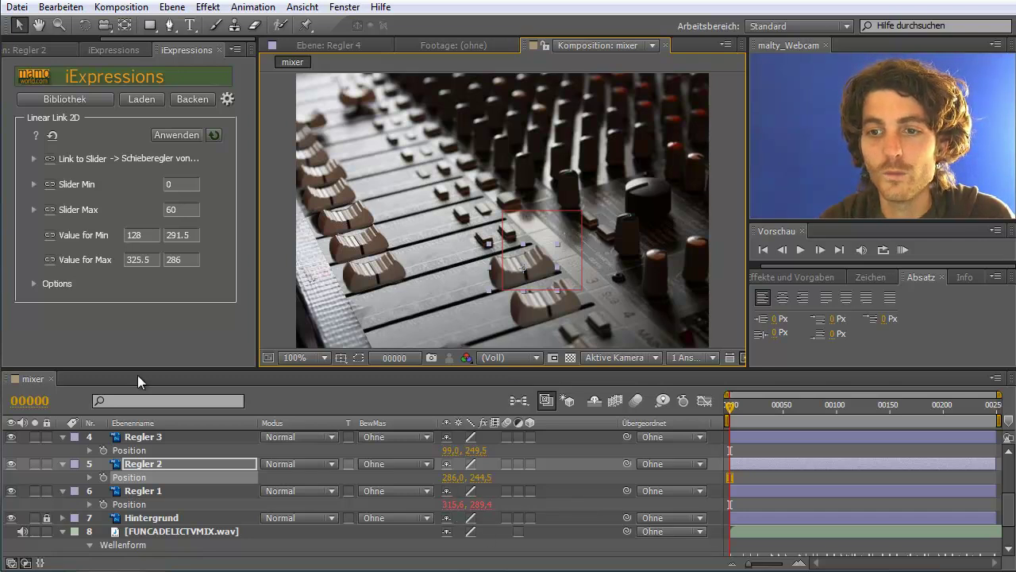
# Set Value for Max to 286, 244.5 and apply the link to Regler 2
pyautogui.click(143, 260)
pyautogui.write('286')
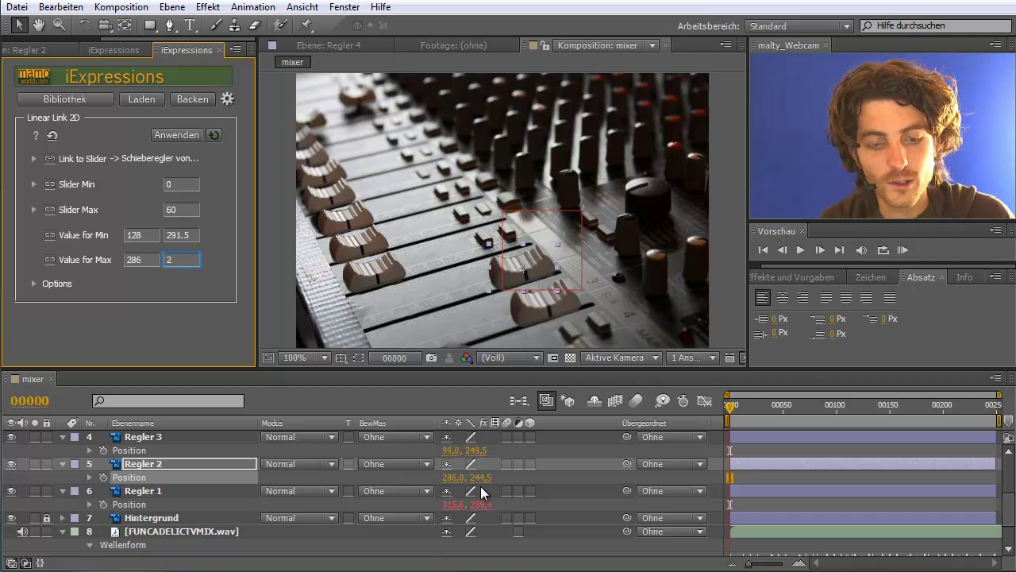
pyautogui.write('44,5')
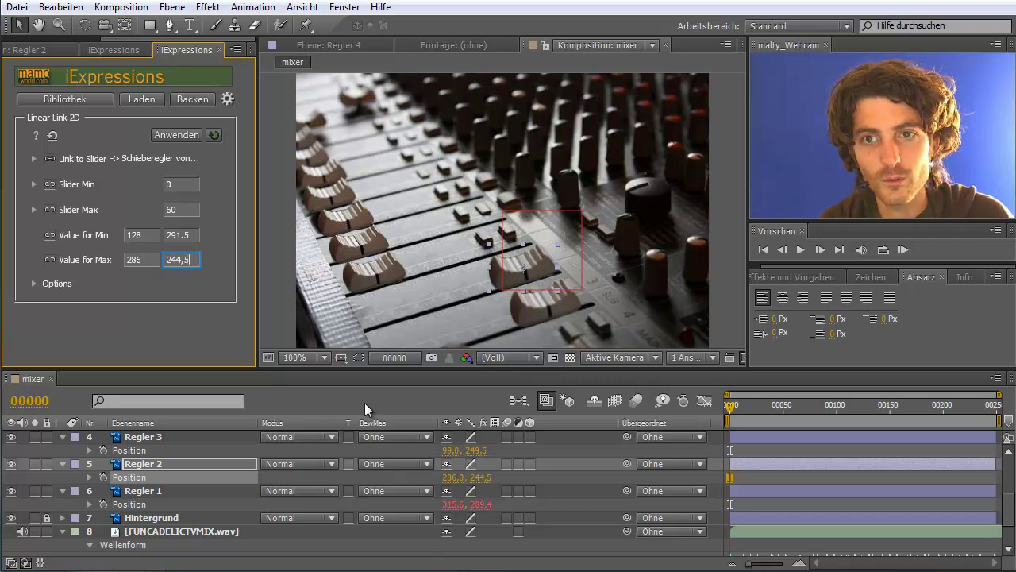
pyautogui.click(130, 477)
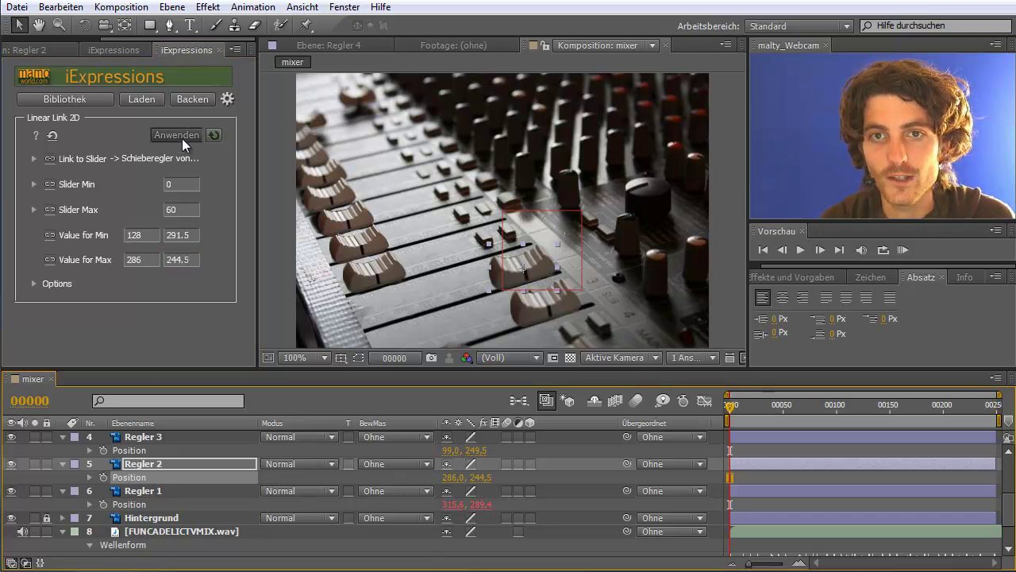
pyautogui.click(181, 138)
# RAM-preview Regler 2 following the slider, then reveal Link to Slider's offset and scaling options
pyautogui.click(903, 250)
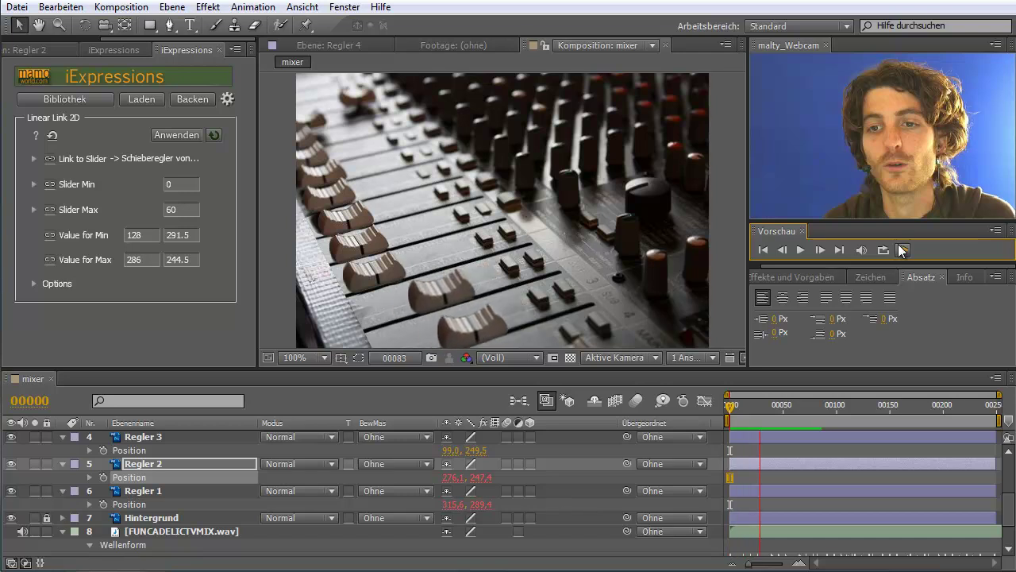
pyautogui.click(903, 250)
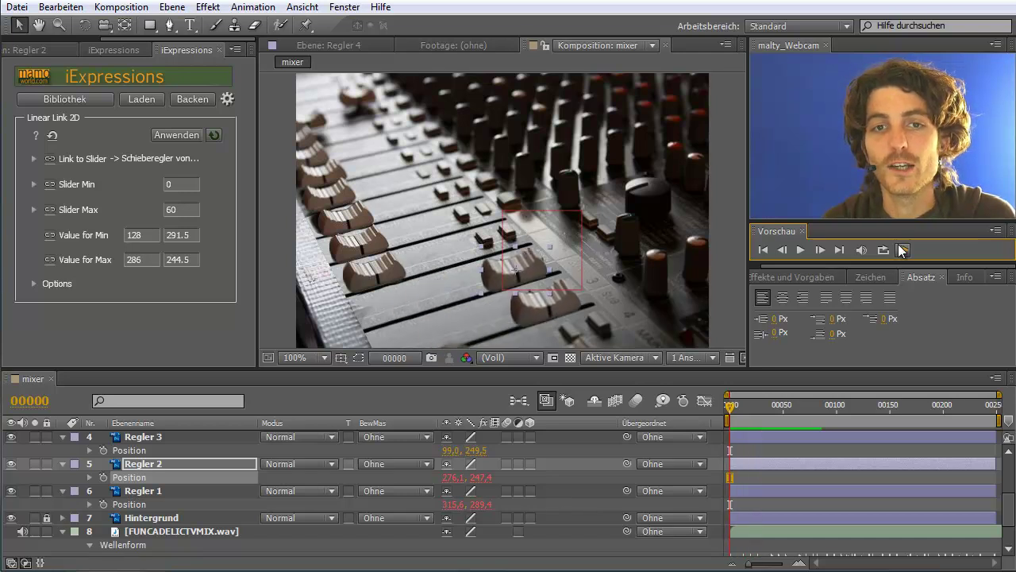
pyautogui.click(128, 478)
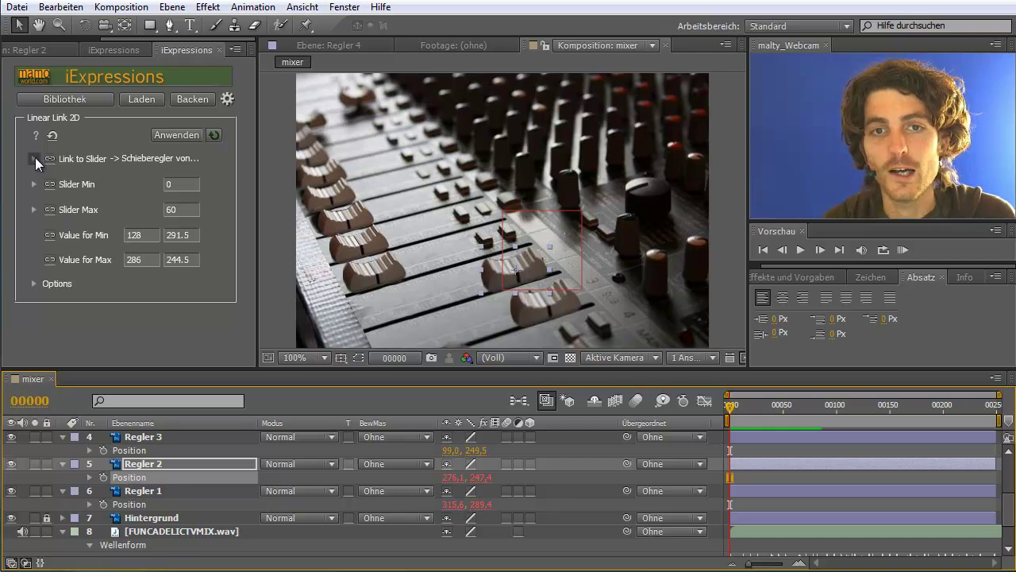
pyautogui.click(33, 158)
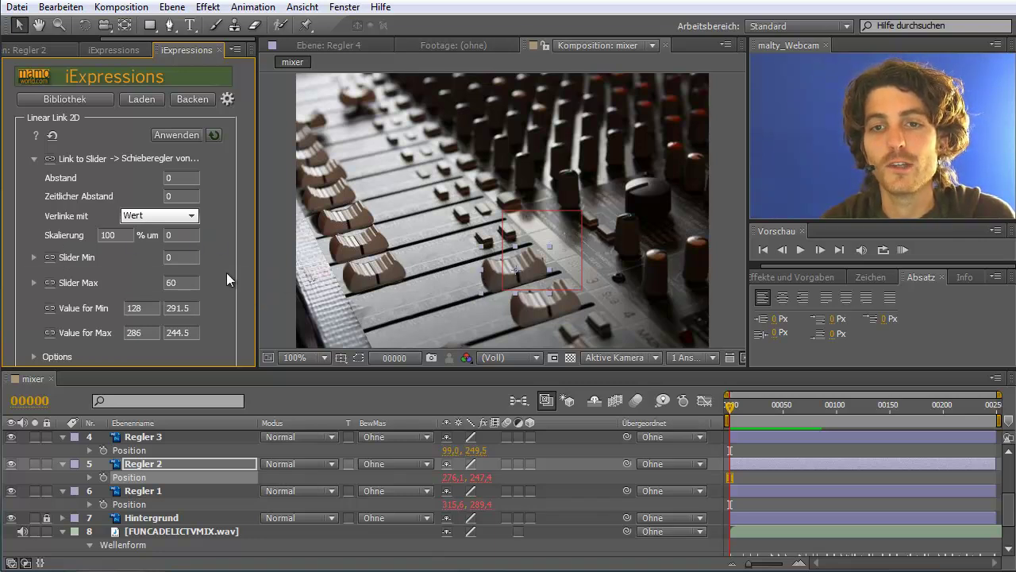
# Try a Skalierung of 50 and RAM-preview the half-scaled fader motion
pyautogui.click(109, 235)
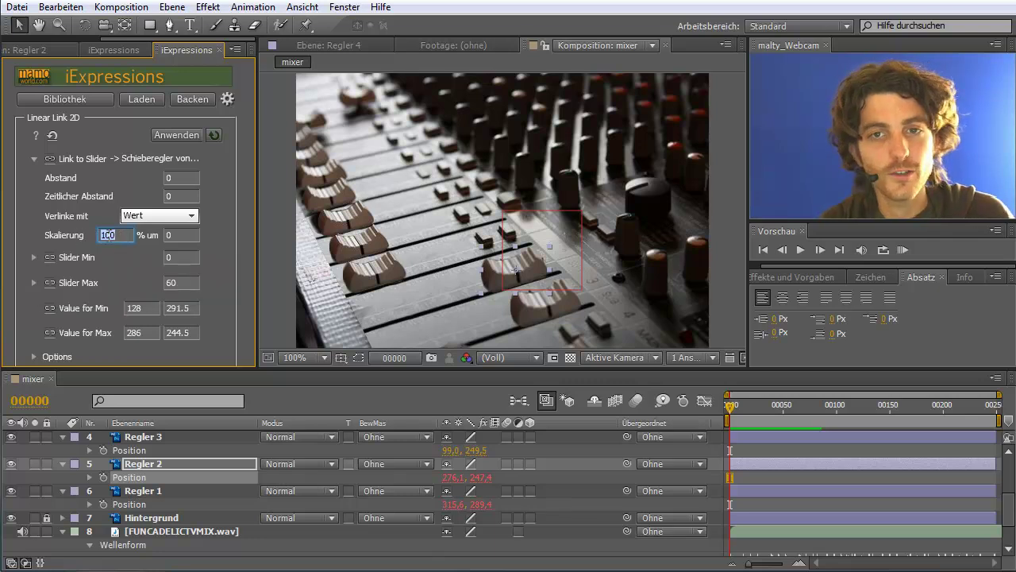
pyautogui.write('50')
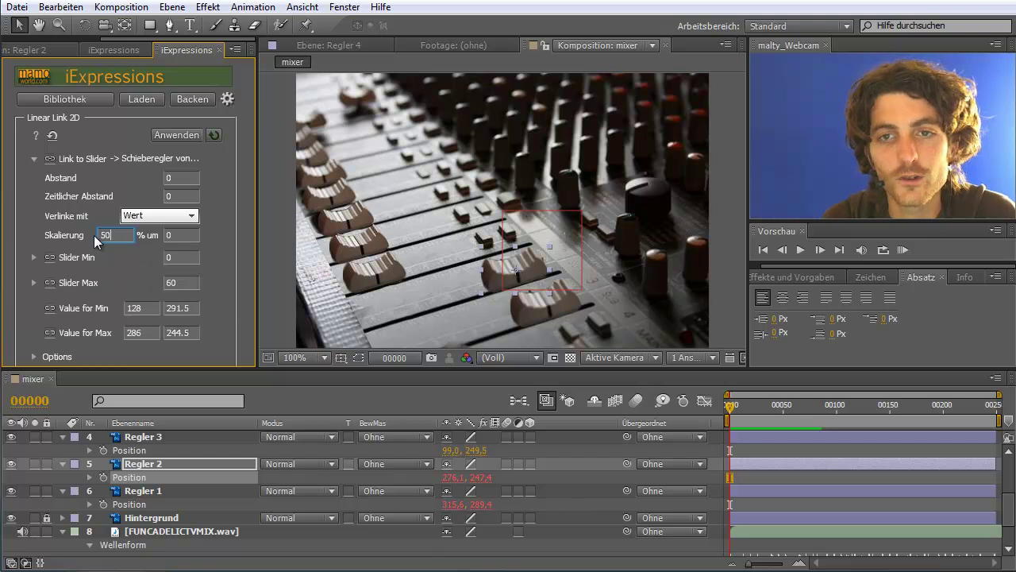
pyautogui.moveTo(132, 236); pyautogui.dragTo(96, 237)
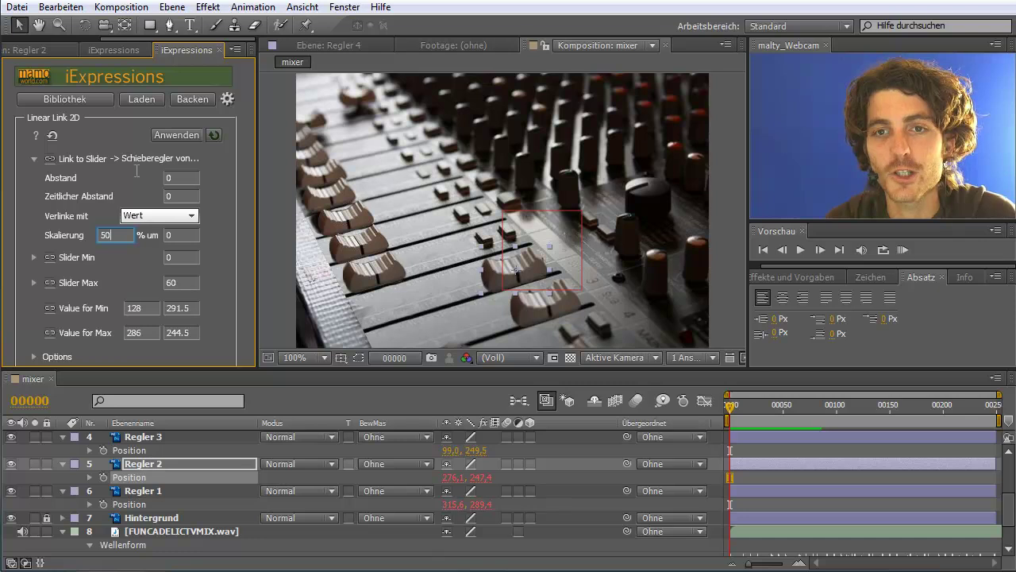
pyautogui.click(902, 249)
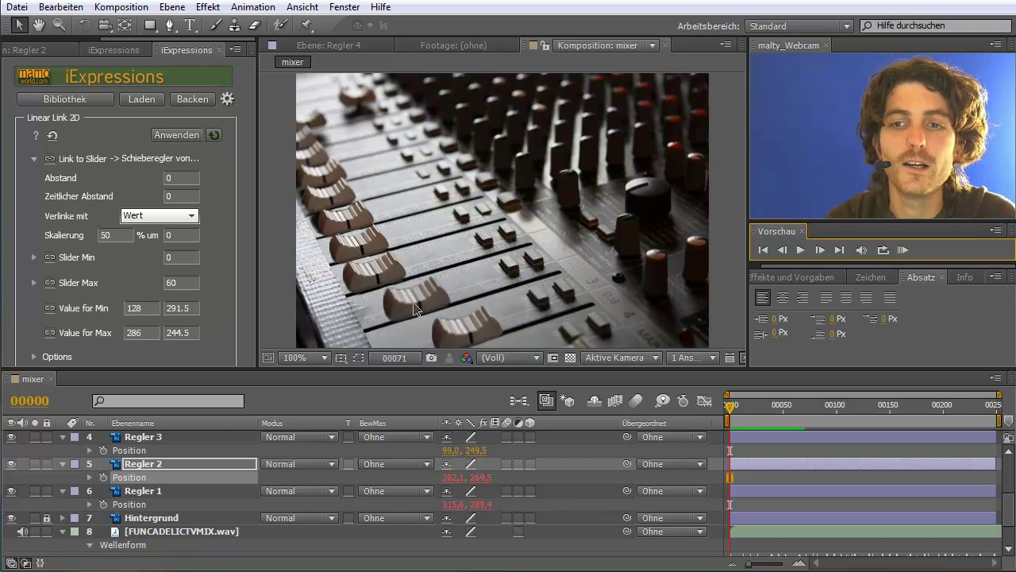
pyautogui.click(896, 249)
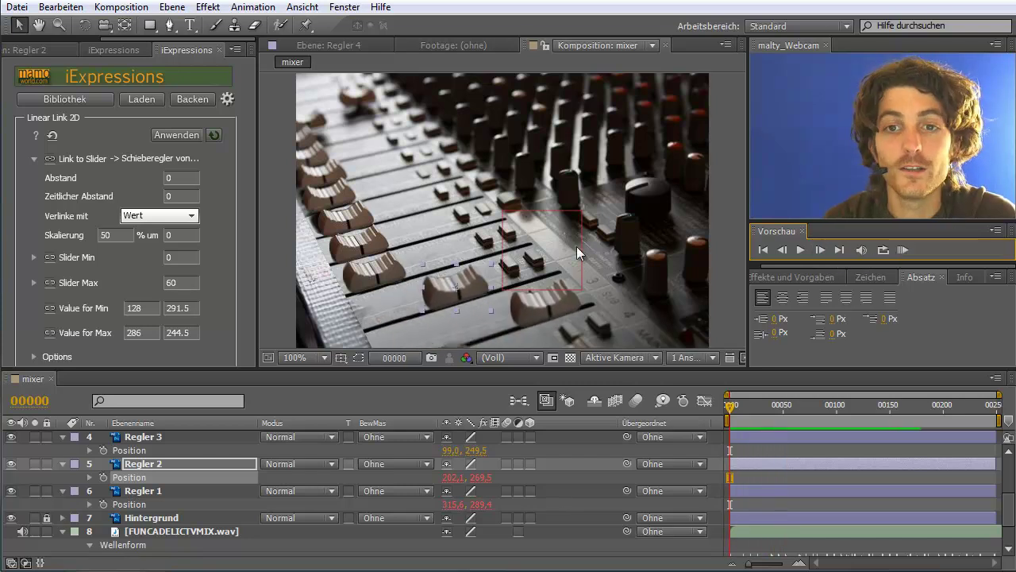
# Set Zeitlicher Abstand to 10 and Skalierung to 100, and apply the link to Regler 2
pyautogui.moveTo(181, 195)
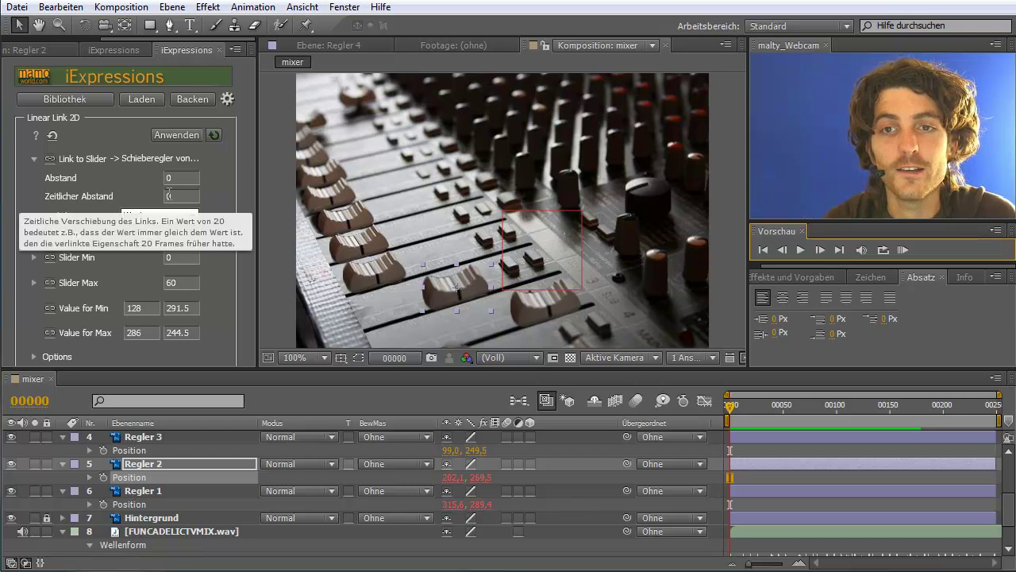
pyautogui.click(181, 194)
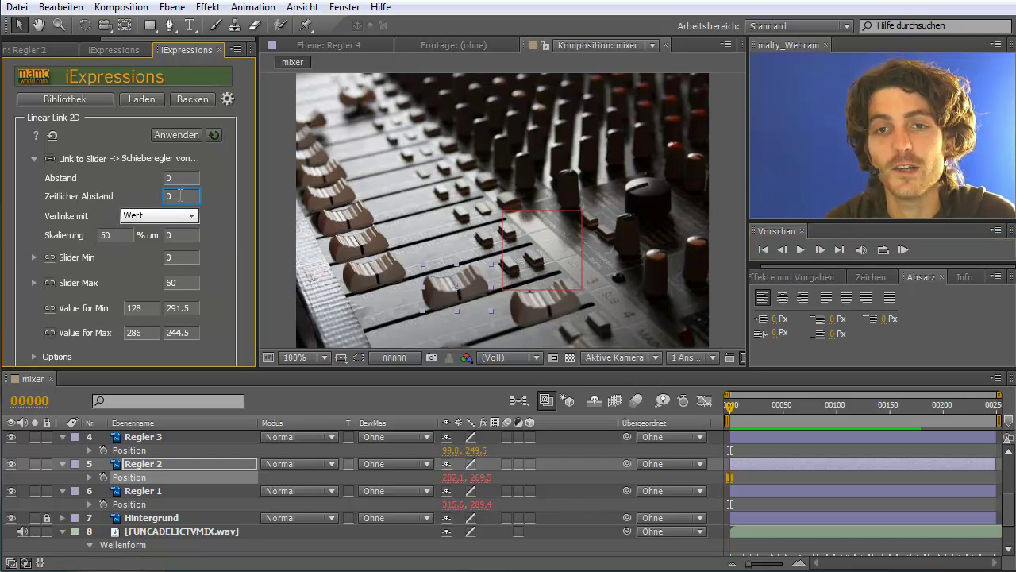
pyautogui.doubleClick(168, 196)
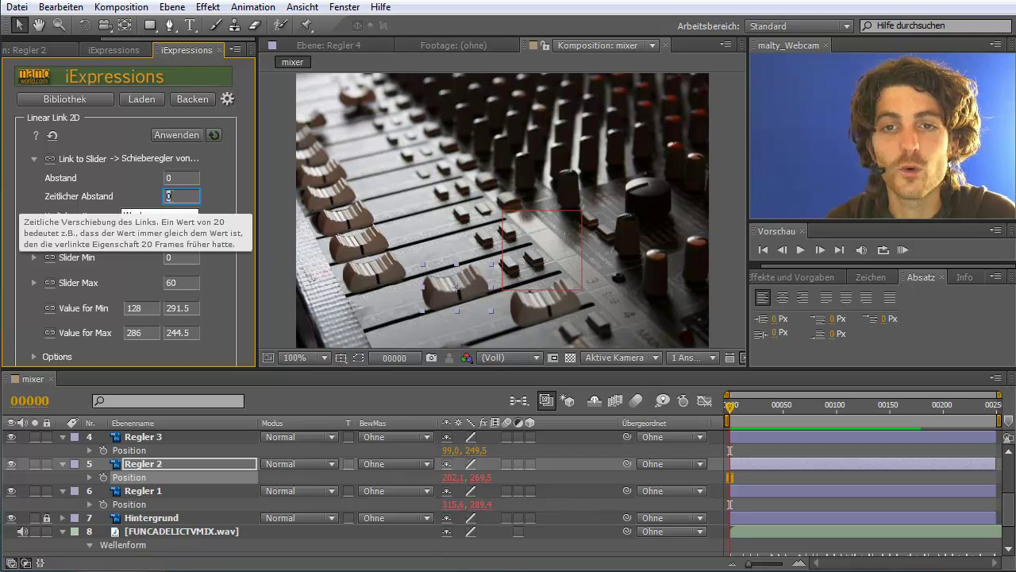
pyautogui.write('1')
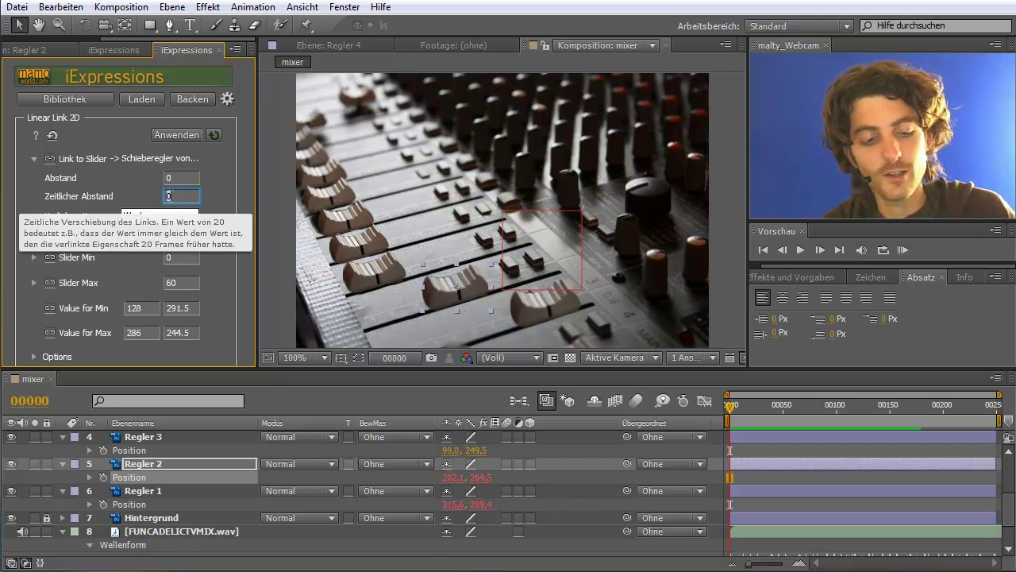
pyautogui.write('0')
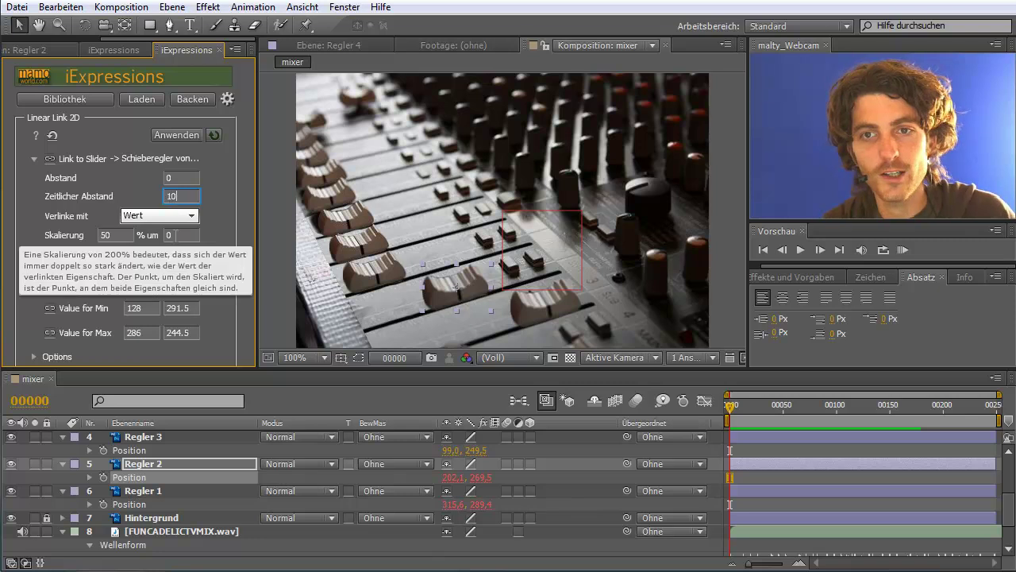
pyautogui.press('Tab')
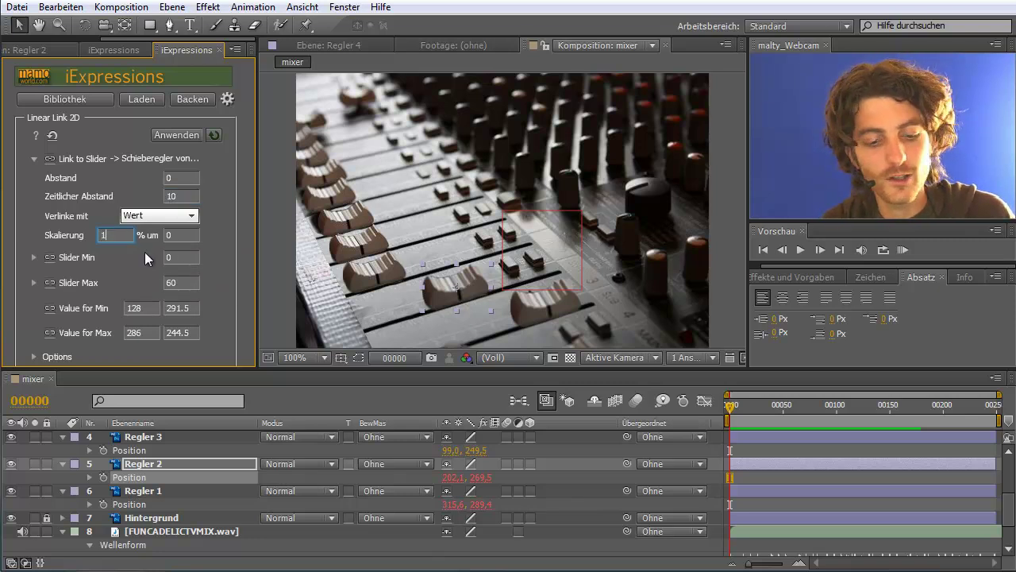
pyautogui.write('100')
pyautogui.click(131, 474)
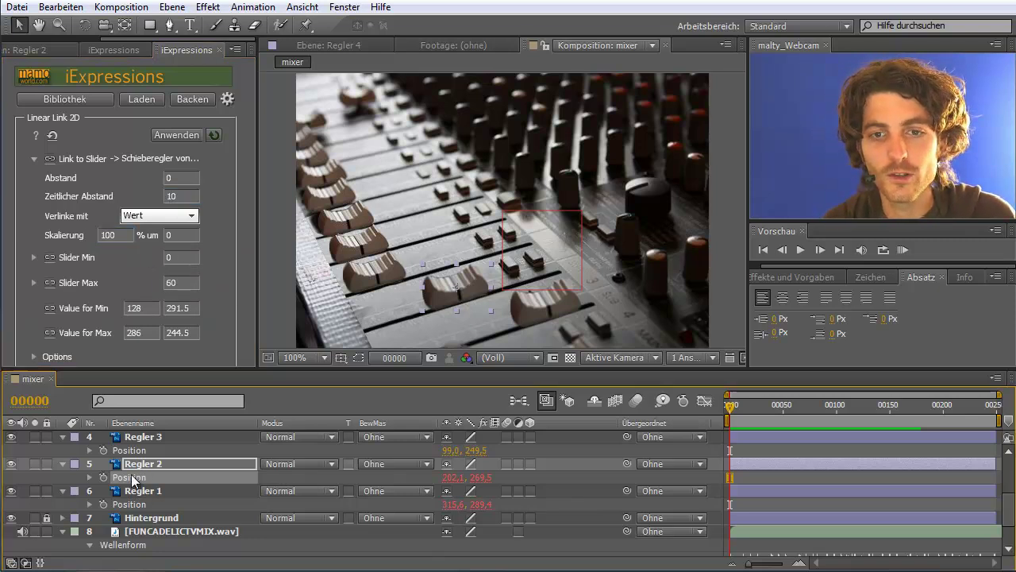
pyautogui.click(173, 134)
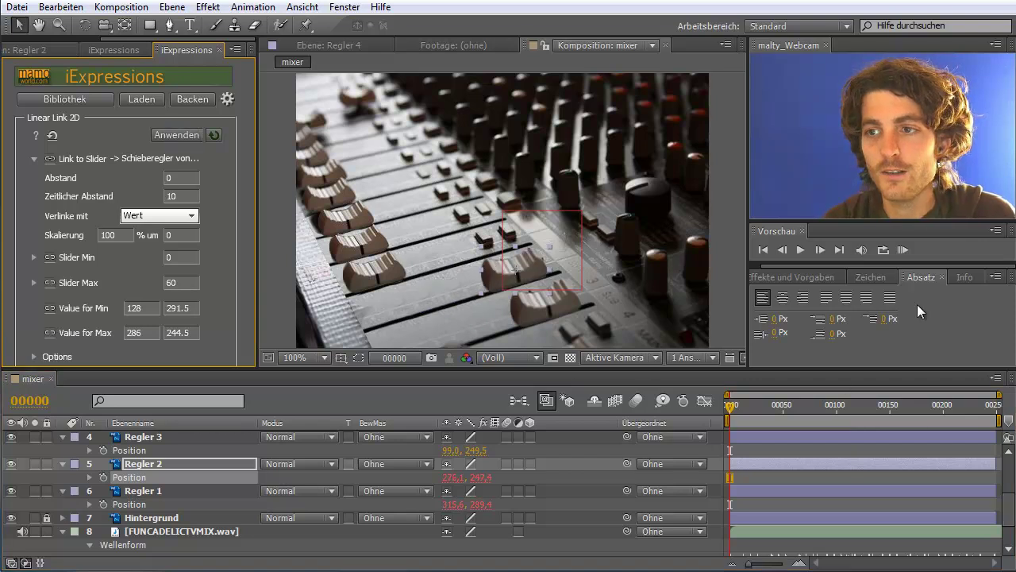
# RAM-preview the delayed fader and scrub through the first frames
pyautogui.click(902, 251)
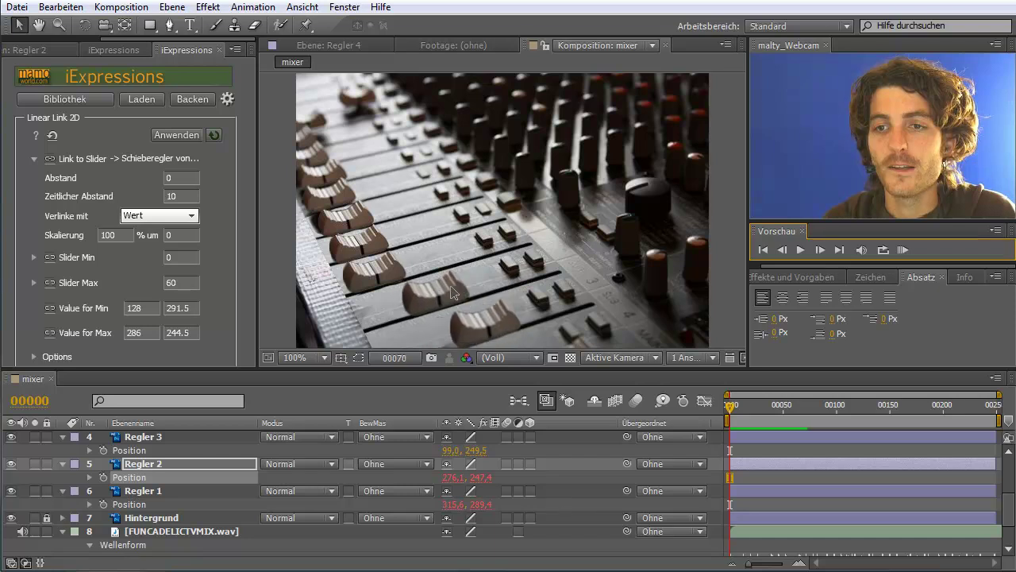
pyautogui.click(903, 252)
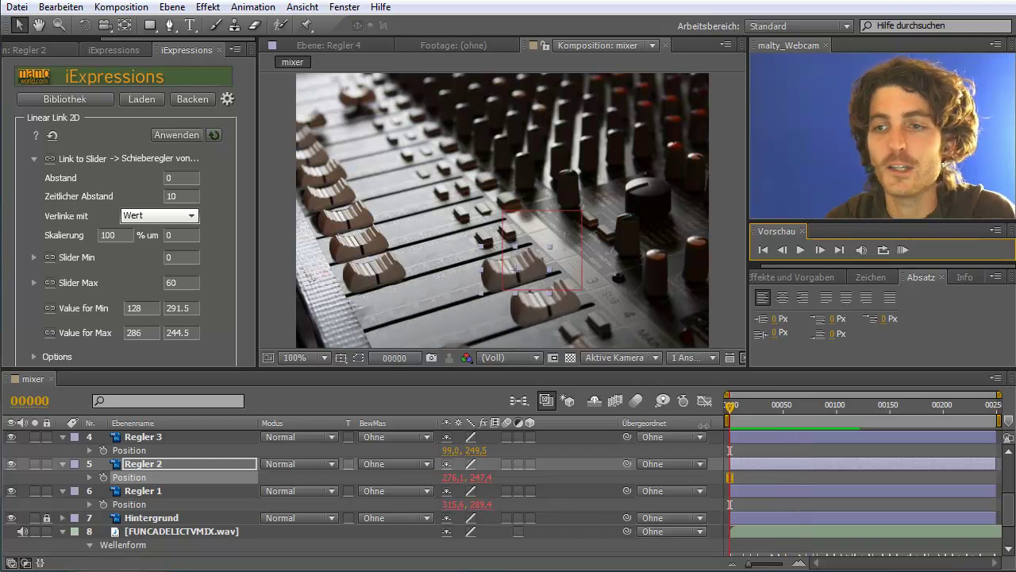
pyautogui.moveTo(730, 405); pyautogui.dragTo(757, 408)
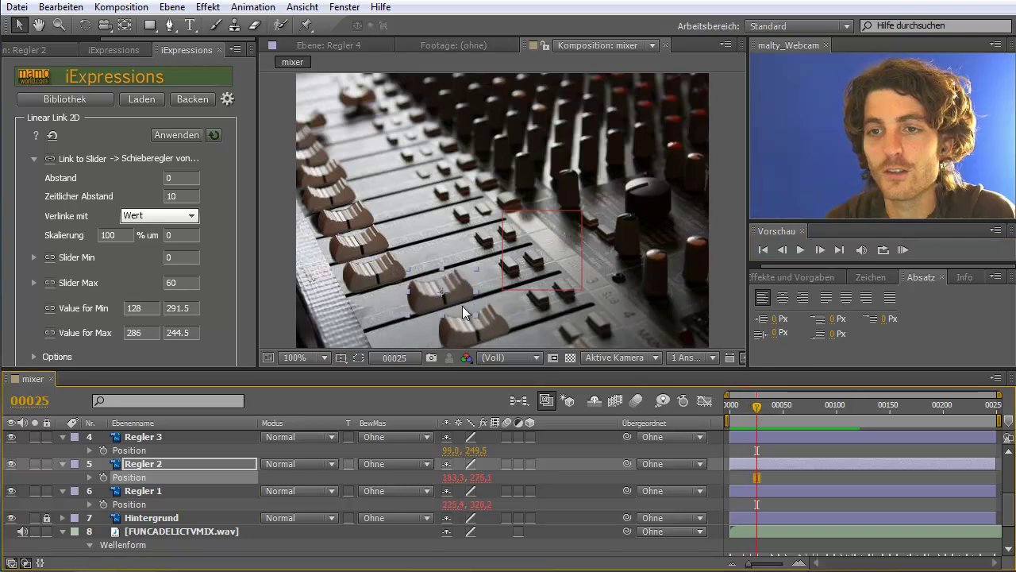
# Set Zeitlicher Abstand to 2 and apply the link to Regler 2's position
pyautogui.click(181, 196)
pyautogui.write('2')
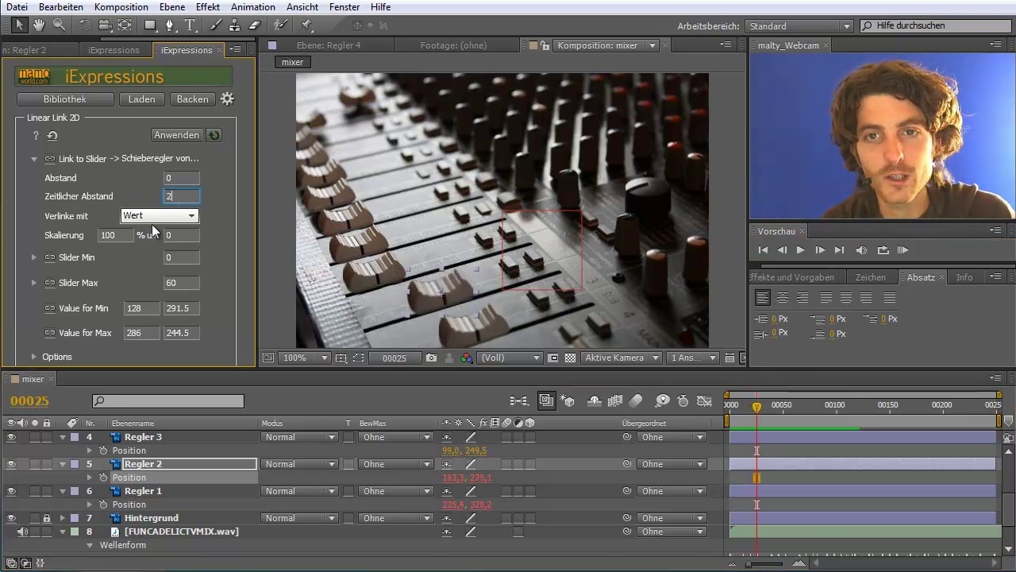
pyautogui.click(131, 473)
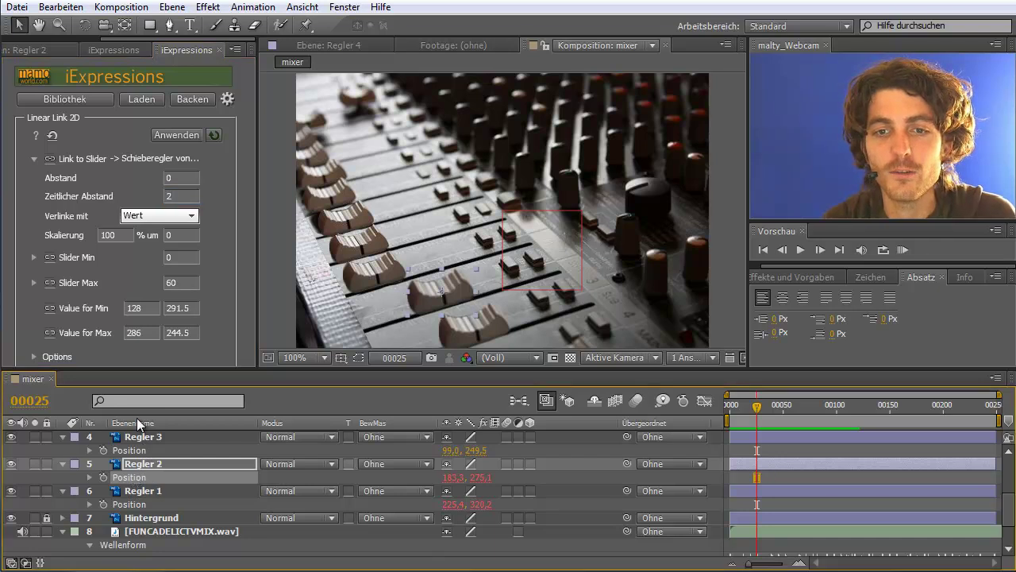
pyautogui.click(176, 135)
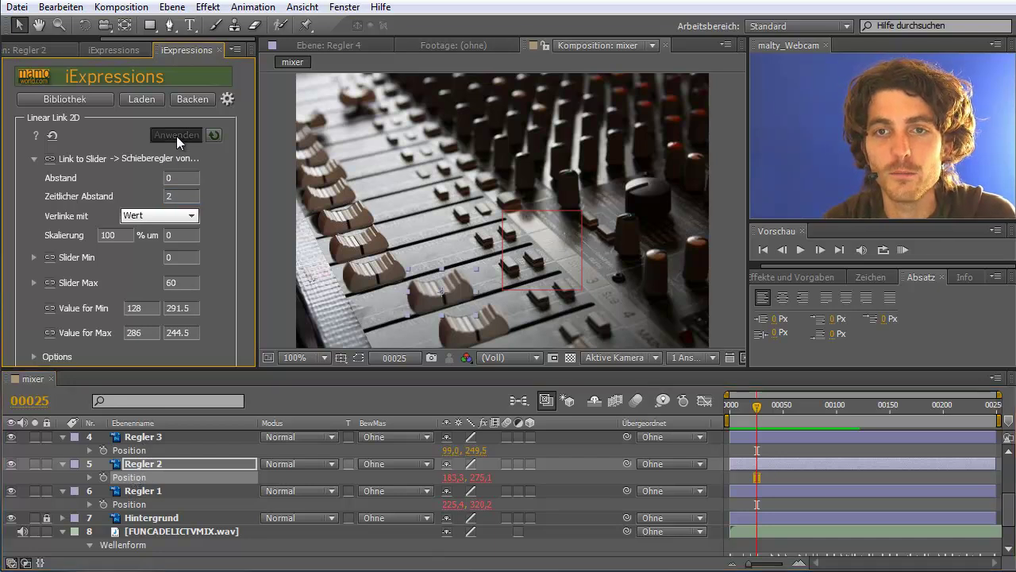
# RAM-preview the fader animation and scrub between frames 20 and 24 to check it
pyautogui.click(904, 250)
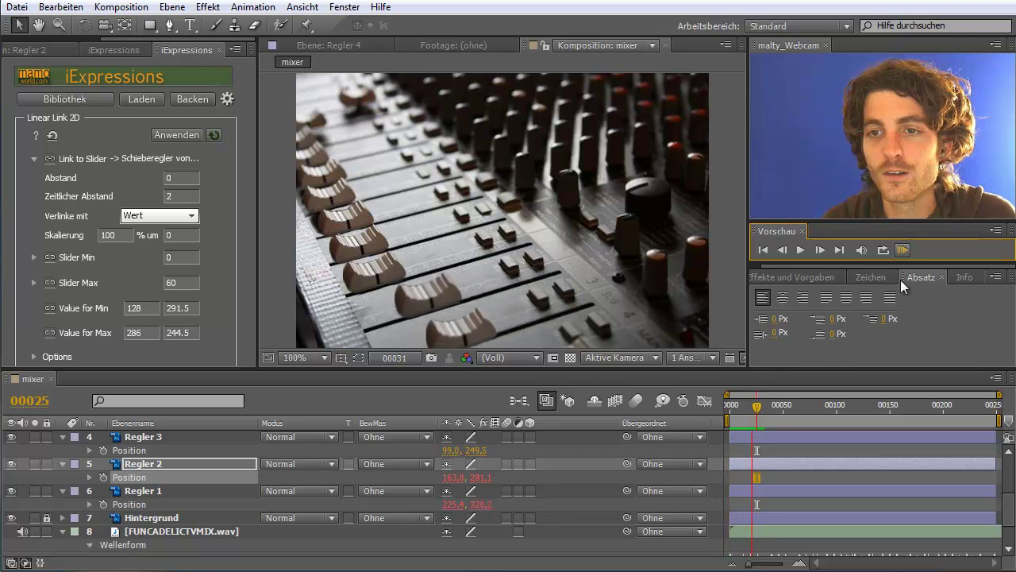
pyautogui.click(901, 251)
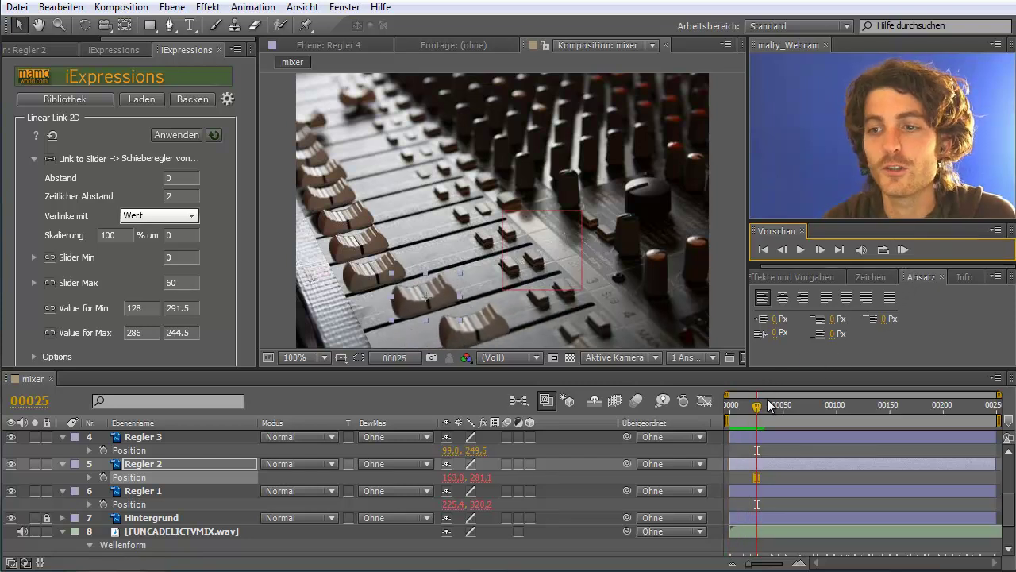
pyautogui.moveTo(769, 404); pyautogui.dragTo(751, 407)
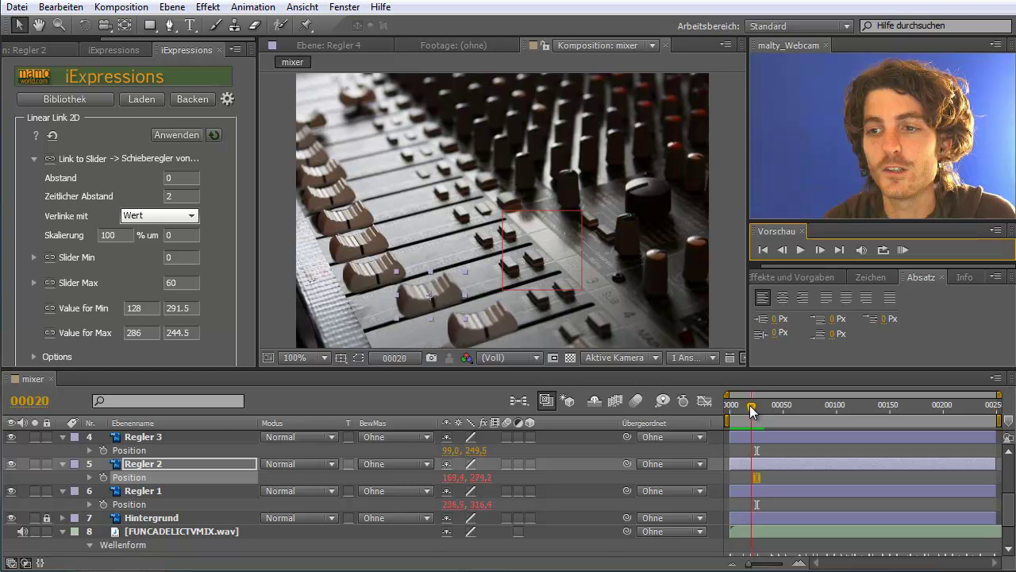
pyautogui.moveTo(751, 407); pyautogui.dragTo(781, 405)
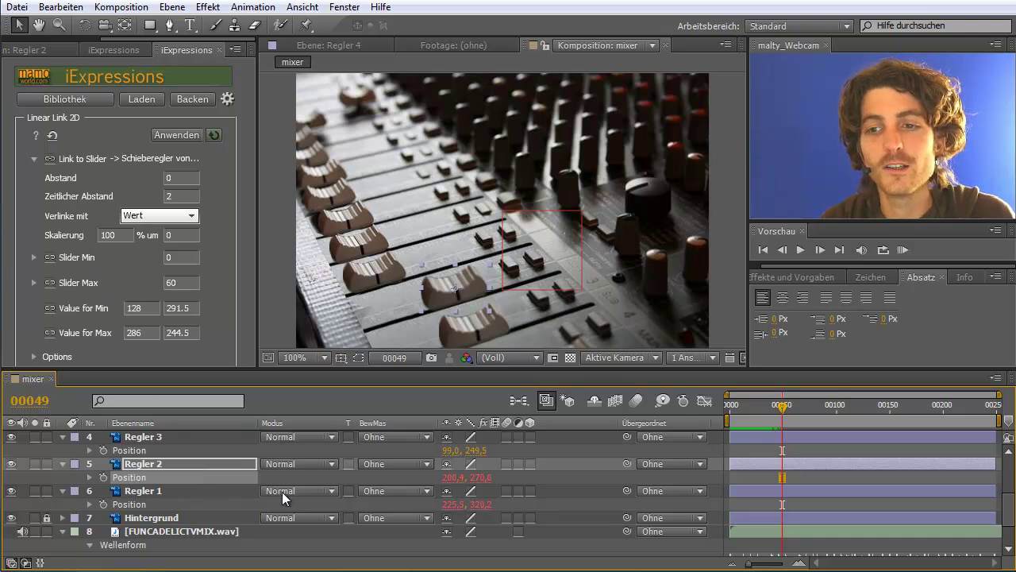
# Disable Regler 2's Position expression, drag the fader lower left, and select Audioamplitude
pyautogui.click(88, 477)
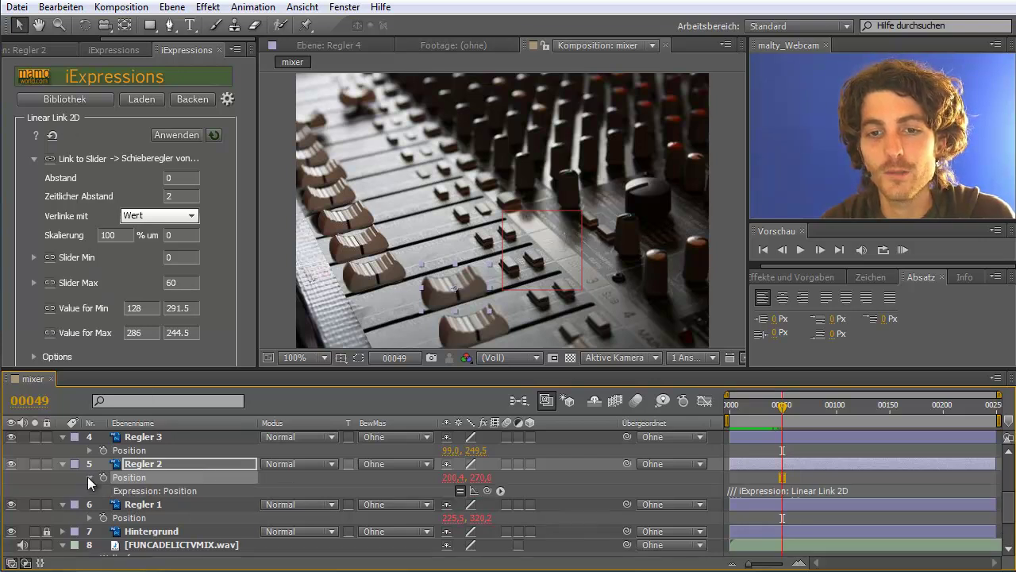
pyautogui.click(462, 490)
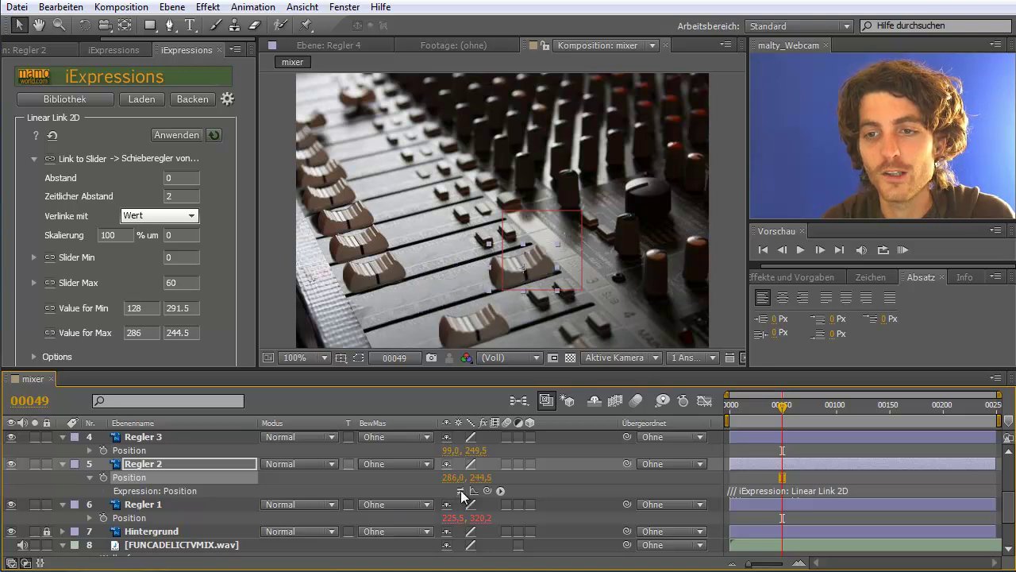
pyautogui.moveTo(512, 272); pyautogui.dragTo(386, 309)
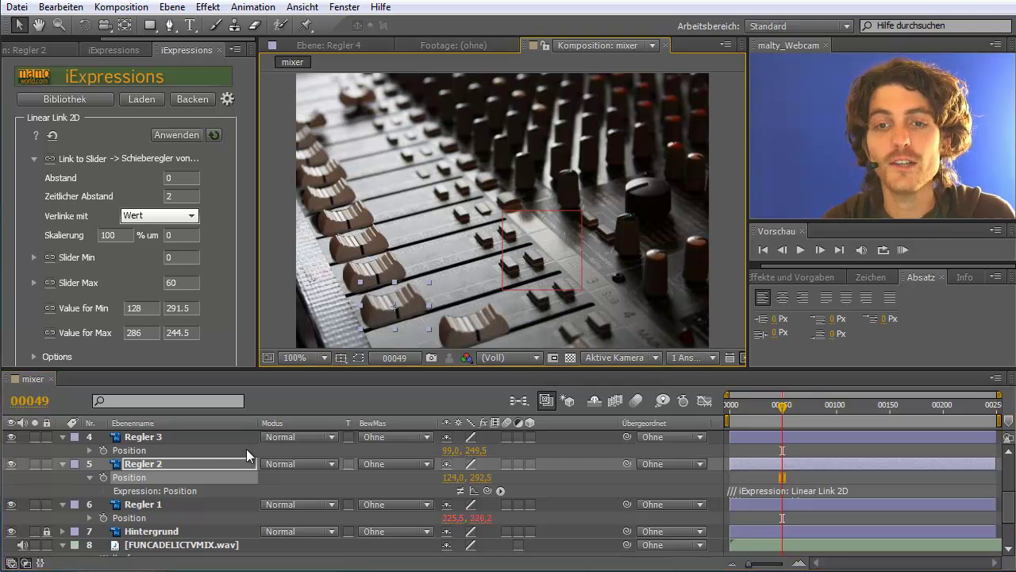
pyautogui.scroll(5, 246, 448)
pyautogui.click(163, 435)
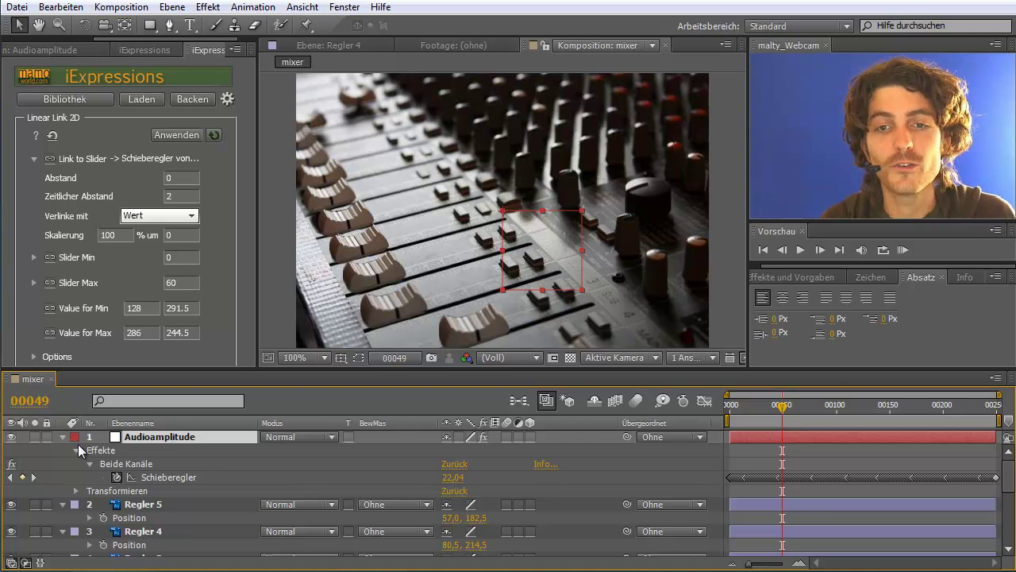
# Load Beat Detector Automatic from the library's Audio category
pyautogui.click(57, 103)
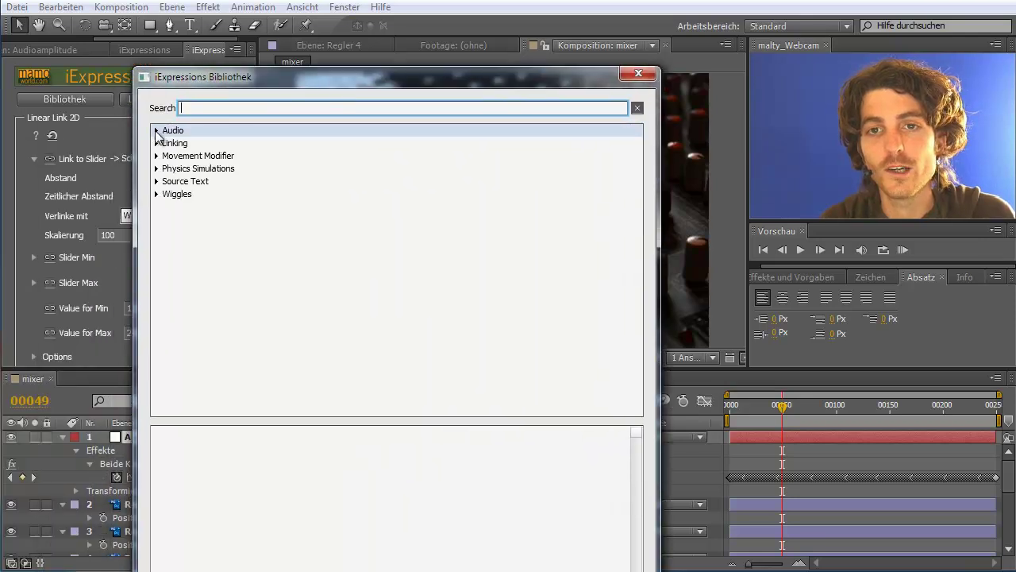
pyautogui.click(156, 131)
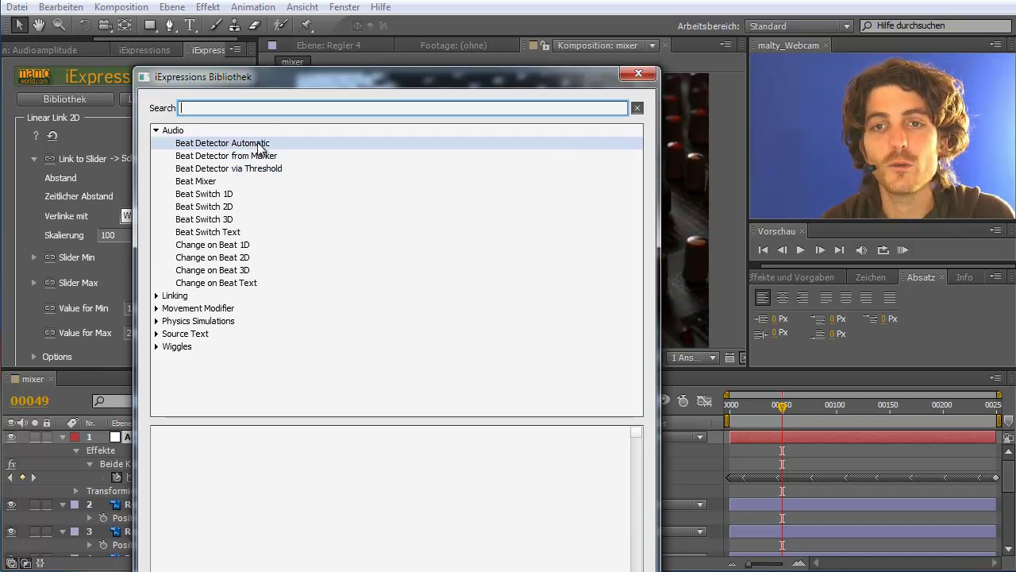
pyautogui.click(259, 147)
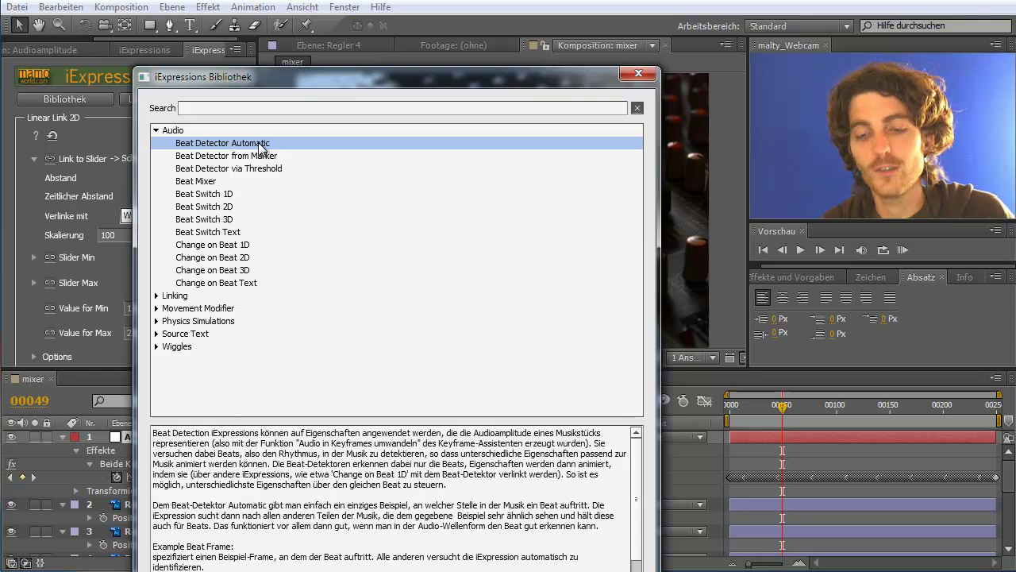
pyautogui.doubleClick(258, 145)
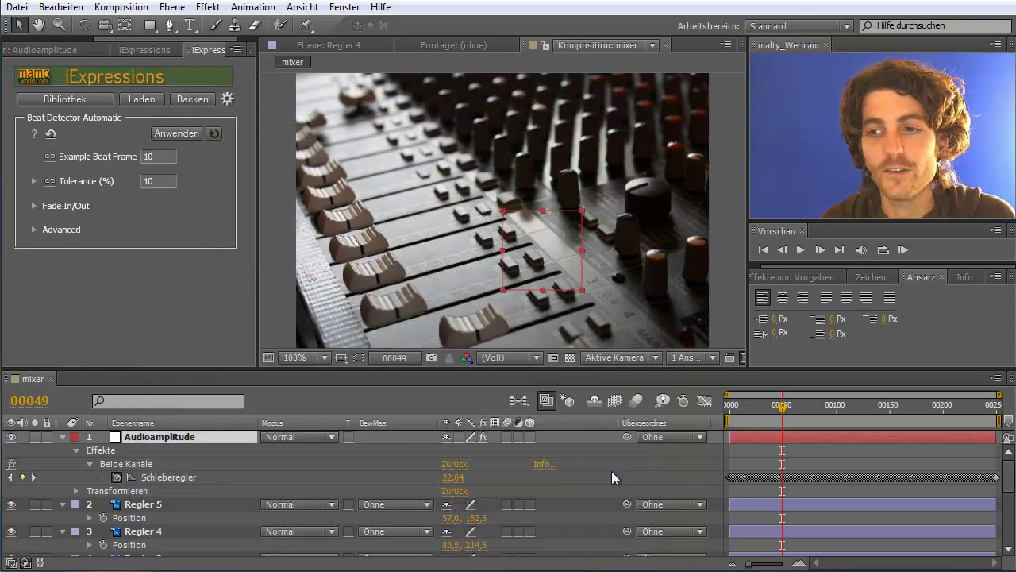
# Show the music waveform, adjust timeline zoom to frames 0–100, and go to frame 13
pyautogui.moveTo(1010, 472); pyautogui.dragTo(1009, 528)
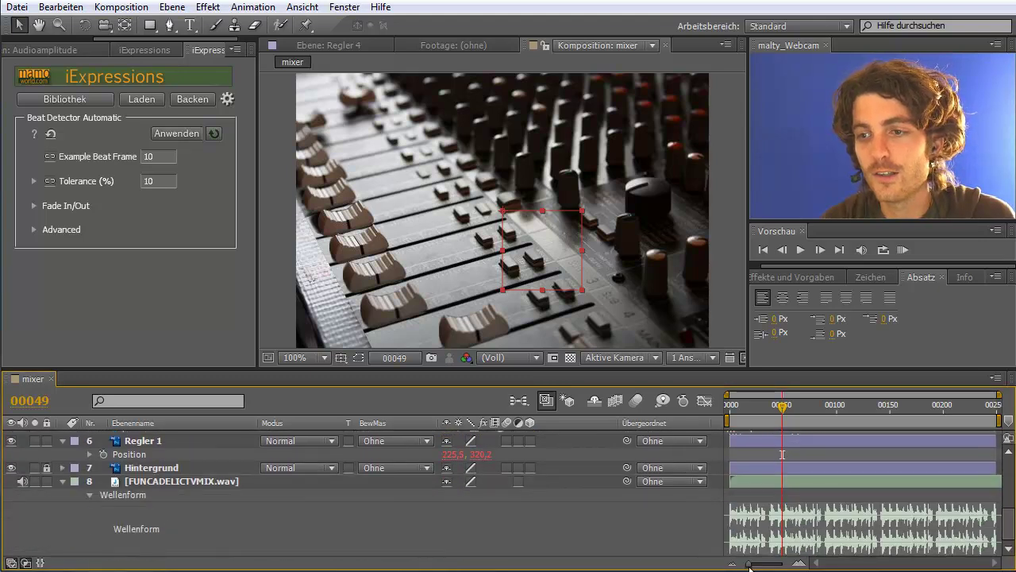
pyautogui.moveTo(749, 565); pyautogui.dragTo(779, 564)
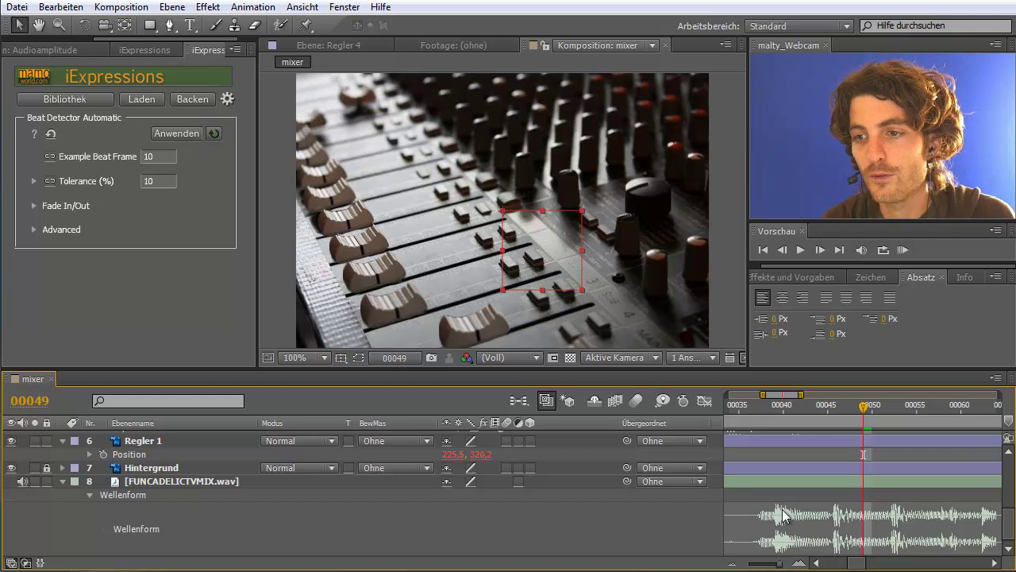
pyautogui.moveTo(780, 566); pyautogui.dragTo(768, 566)
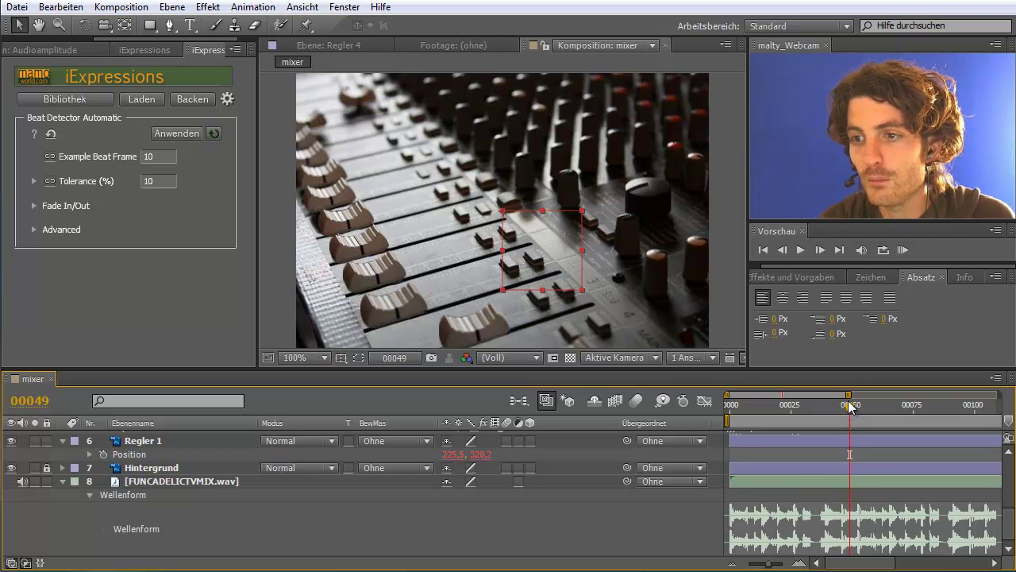
pyautogui.moveTo(850, 405); pyautogui.dragTo(764, 419)
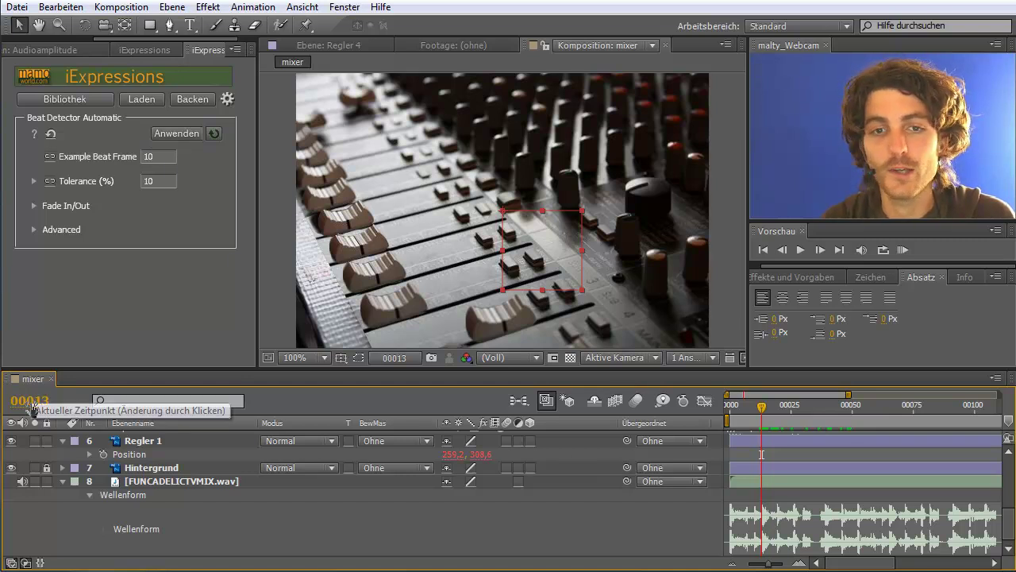
# Enter 13 as the Example Beat Frame and check another beat at frame 54
pyautogui.click(158, 158)
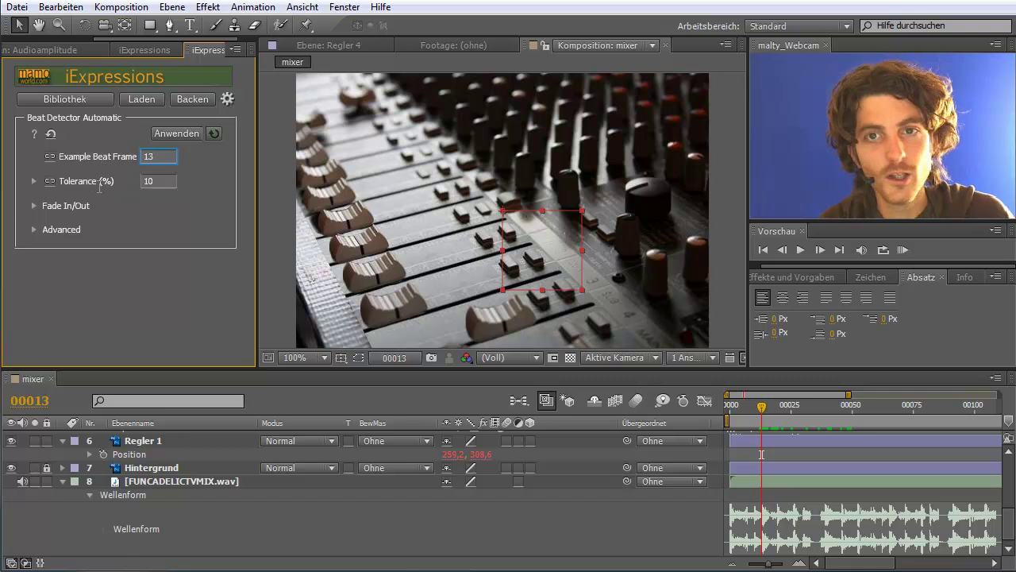
pyautogui.write('13')
pyautogui.moveTo(762, 406); pyautogui.dragTo(862, 407)
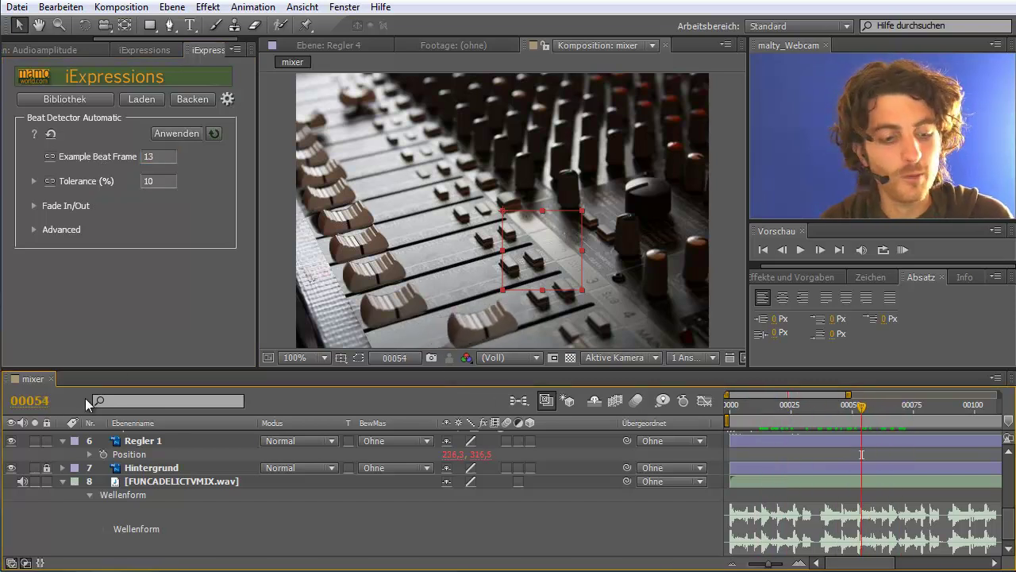
# Cycle the time display back to frames, return to frame 13, and open Beat Detector help
pyautogui.keyDown('ctrl'); pyautogui.click(39, 403); pyautogui.keyUp('ctrl')
pyautogui.keyDown('ctrl'); pyautogui.click(40, 402); pyautogui.keyUp('ctrl')
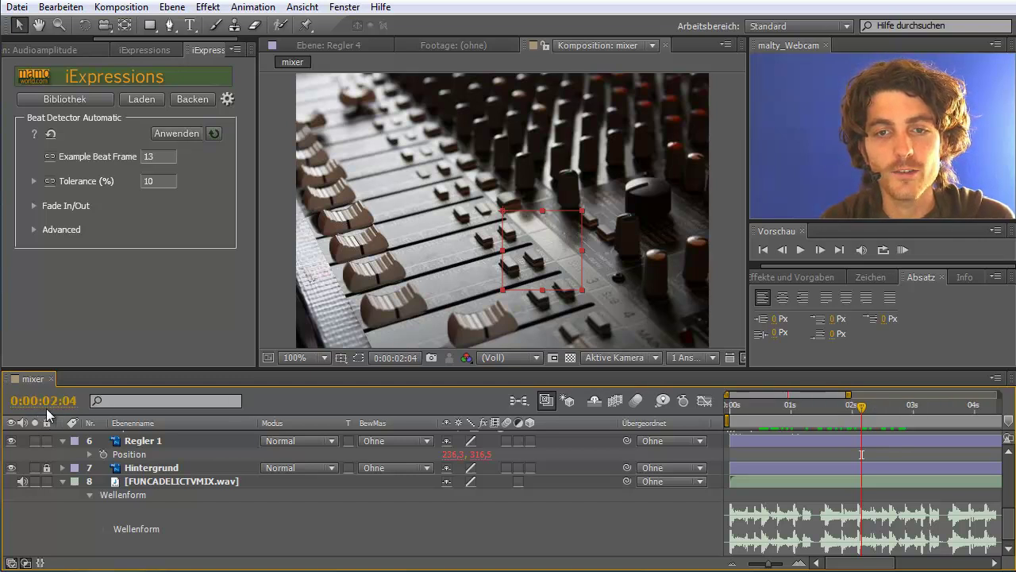
pyautogui.keyDown('ctrl'); pyautogui.click(40, 402); pyautogui.keyUp('ctrl')
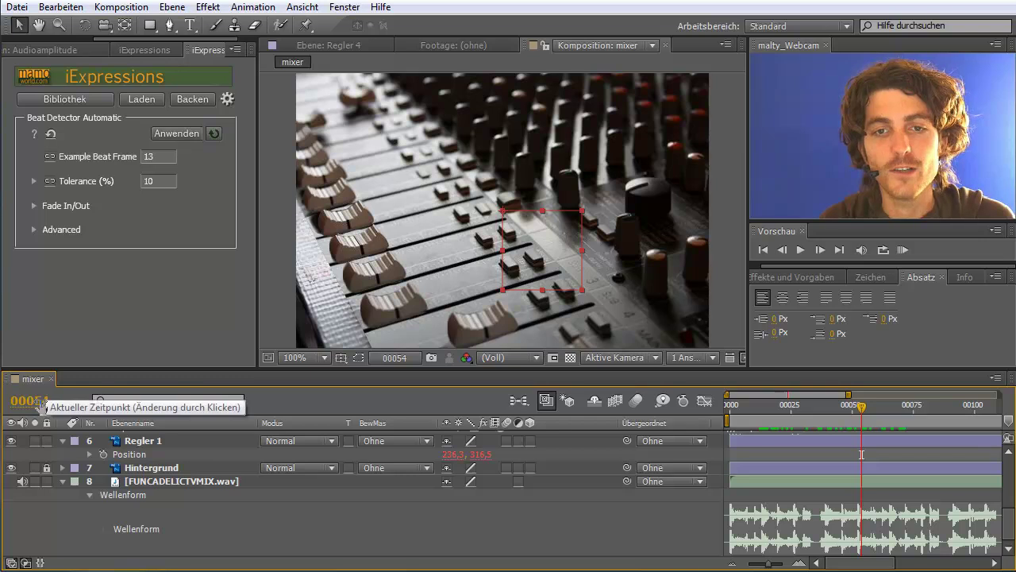
pyautogui.moveTo(825, 412); pyautogui.dragTo(761, 415)
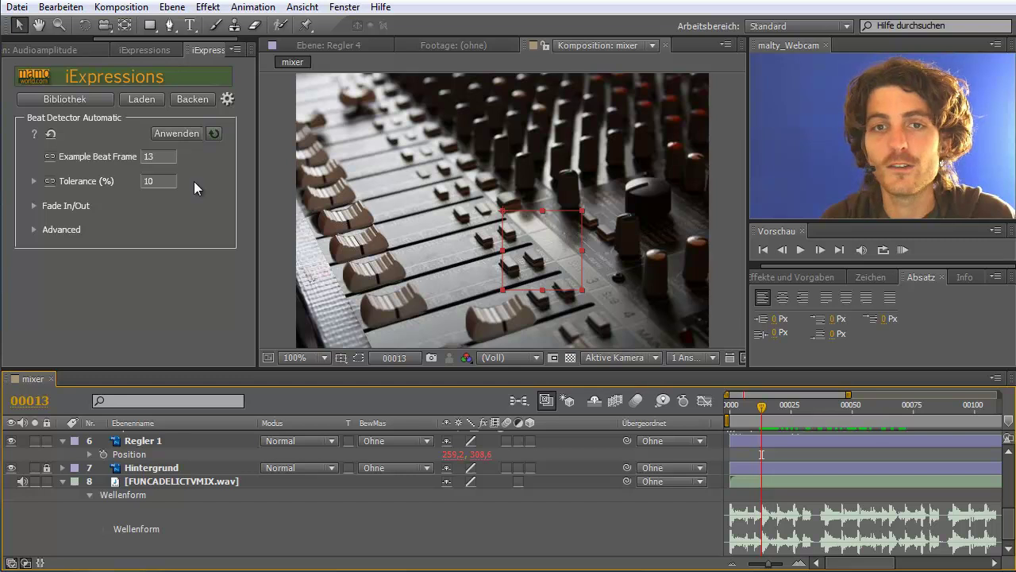
pyautogui.click(35, 136)
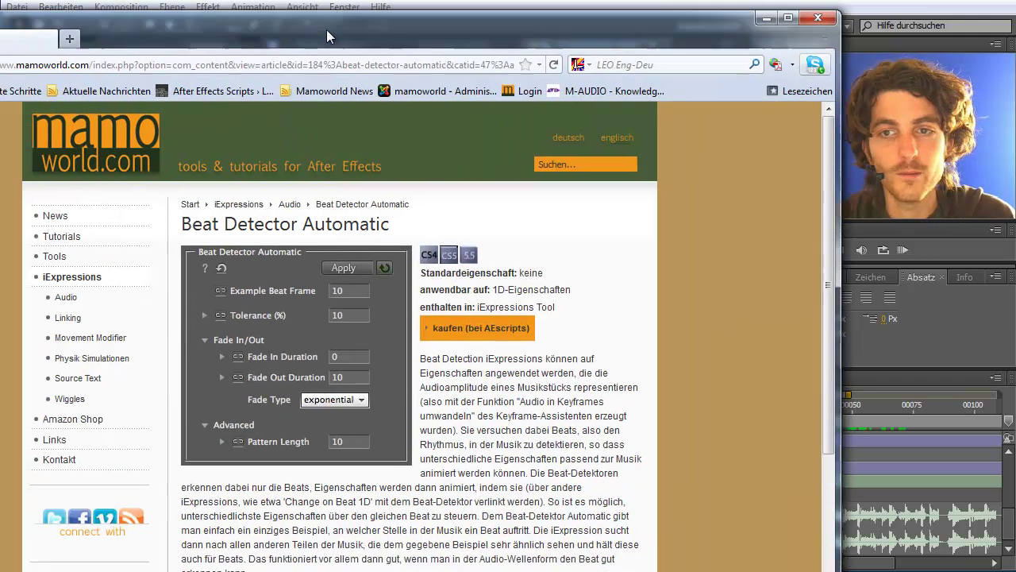
pyautogui.moveTo(433, 28)
pyautogui.mouseDown()
pyautogui.moveTo(466, 19)
pyautogui.moveTo(430, 50)
pyautogui.mouseUp()
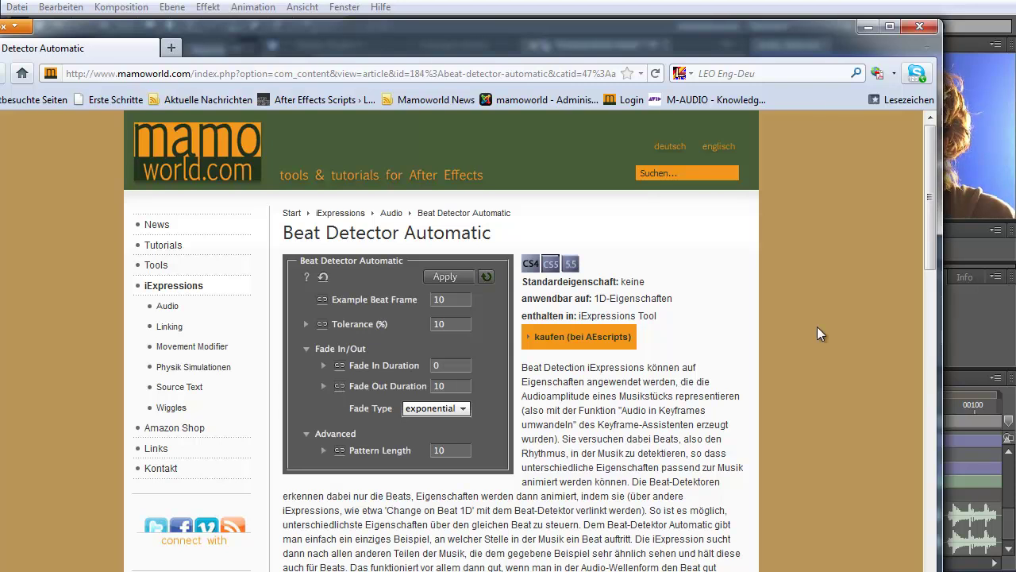
pyautogui.moveTo(929, 224); pyautogui.dragTo(933, 330)
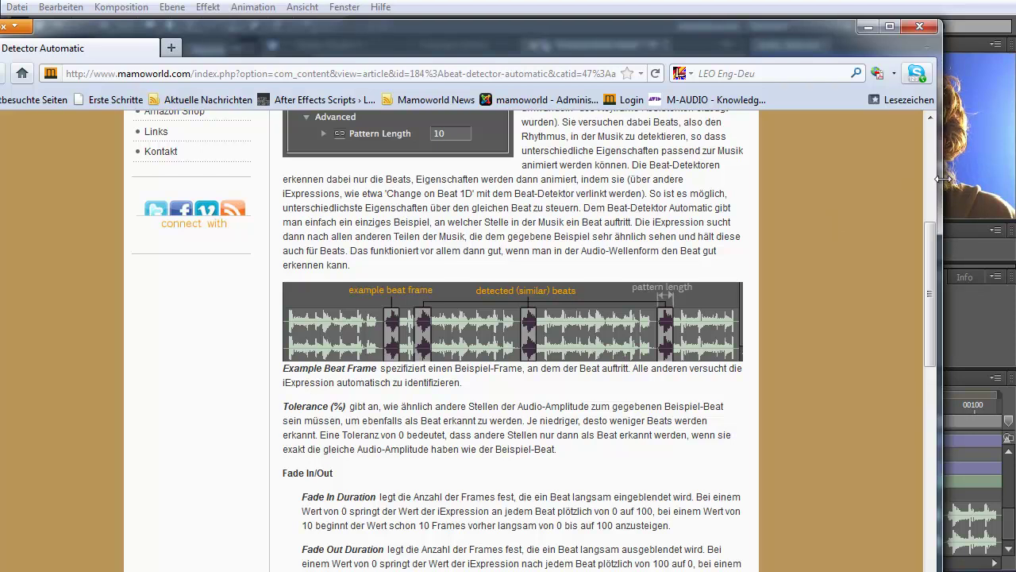
pyautogui.moveTo(941, 199); pyautogui.dragTo(787, 181)
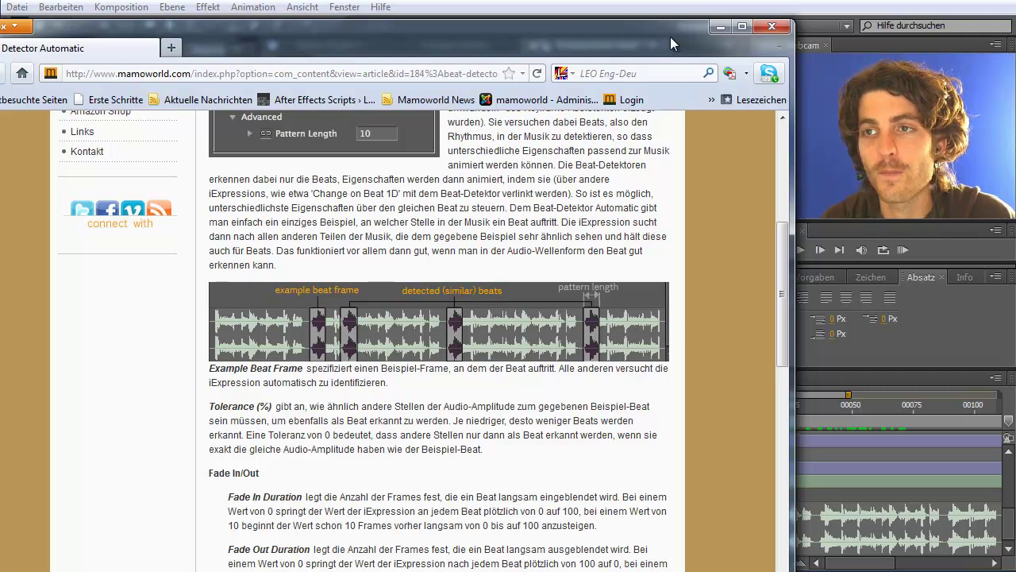
pyautogui.click(720, 26)
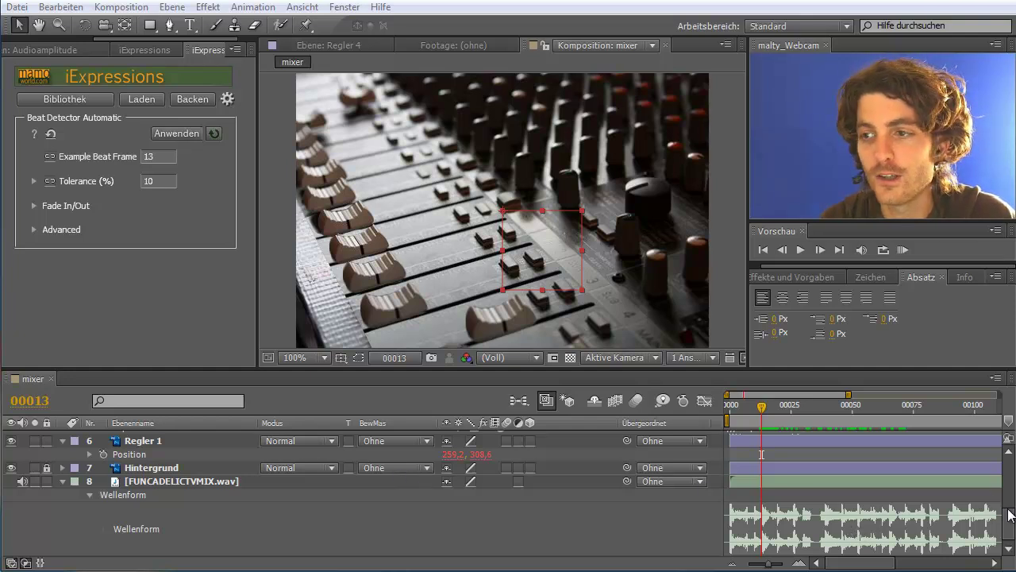
# Duplicate the Audioamplitude layer and rename the copy 'beat 1'
pyautogui.scroll(5, 1009, 514)
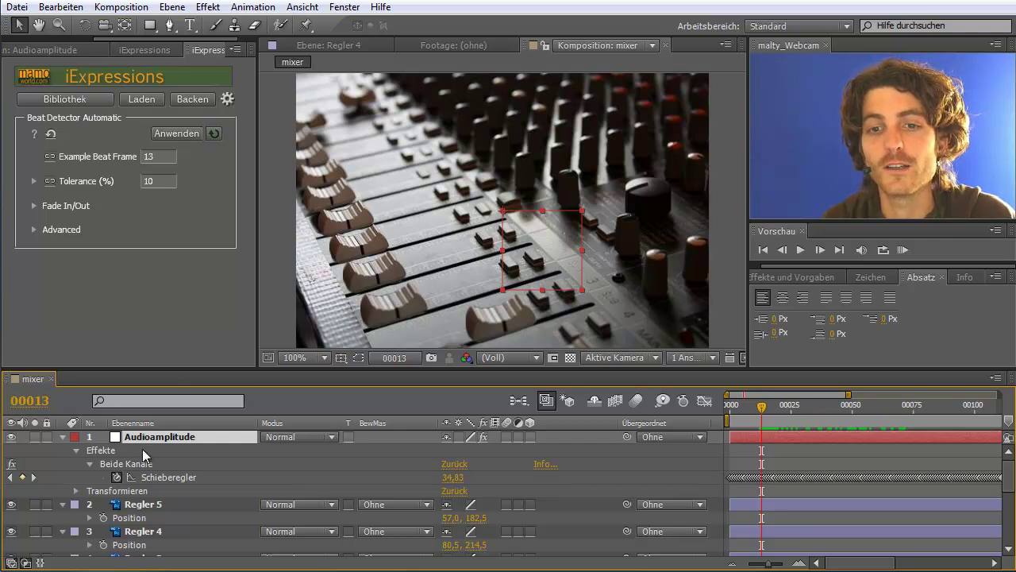
pyautogui.click(60, 7)
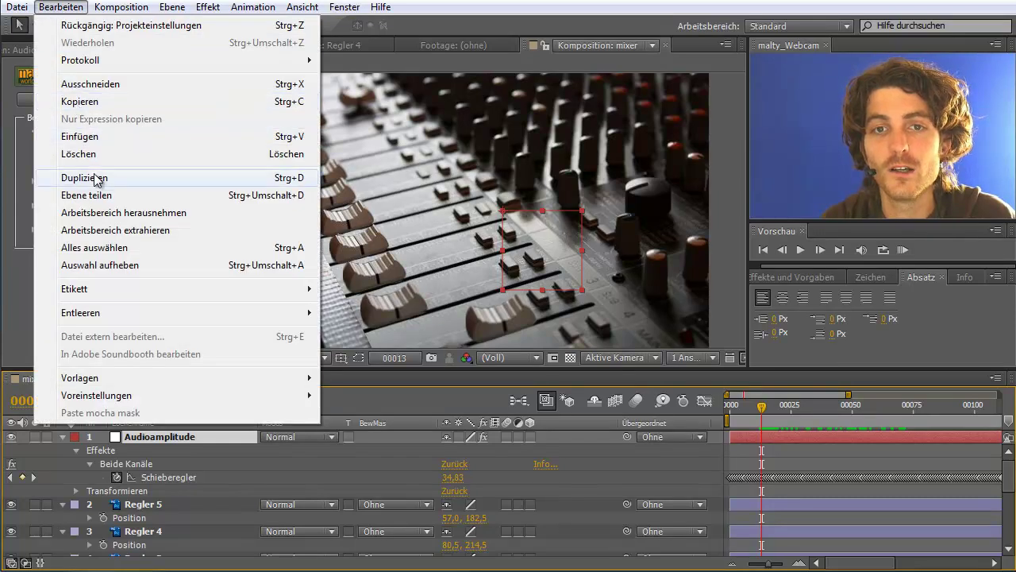
pyautogui.click(98, 177)
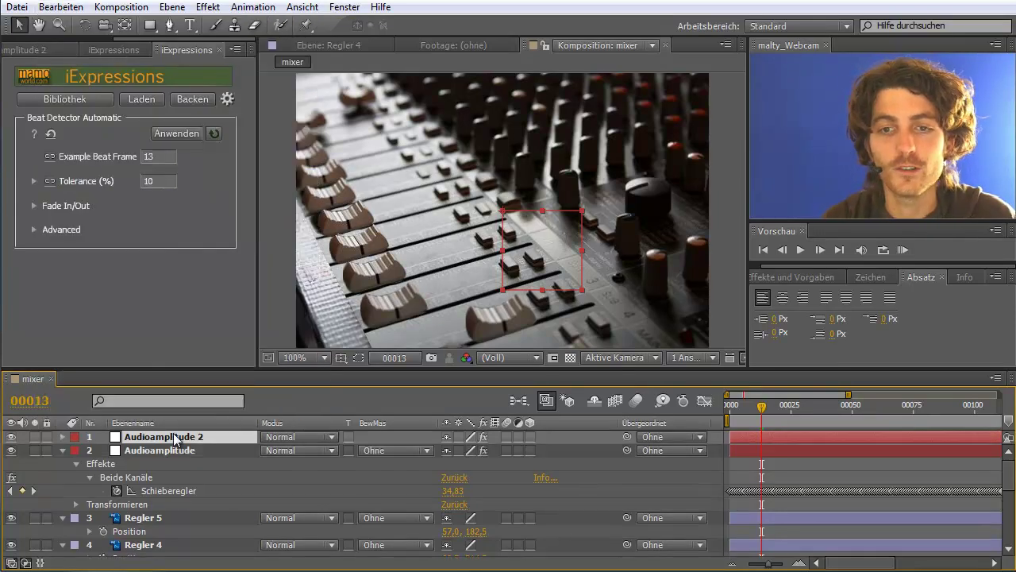
pyautogui.press('Return')
pyautogui.write('beat 1')
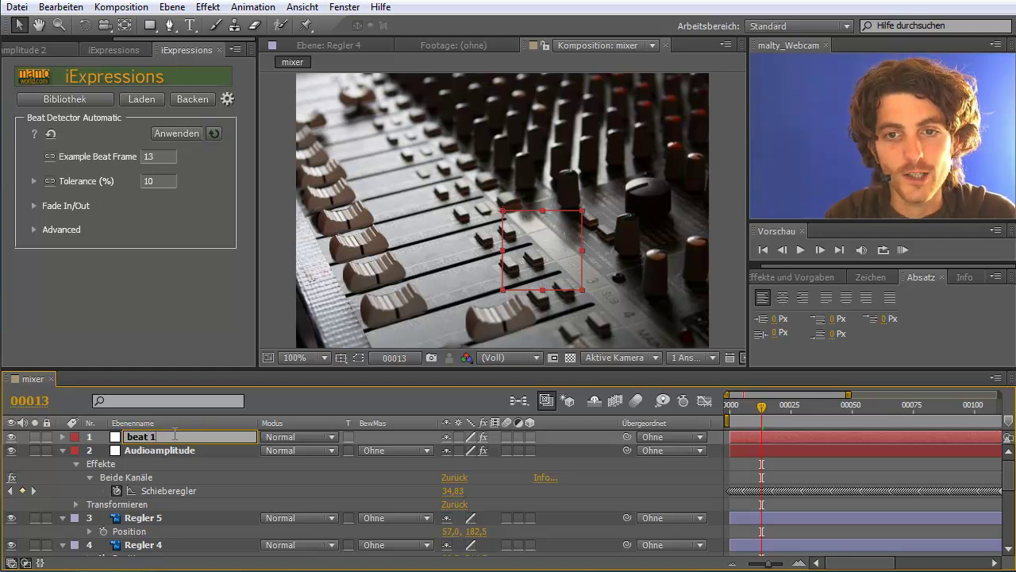
pyautogui.press('Return')
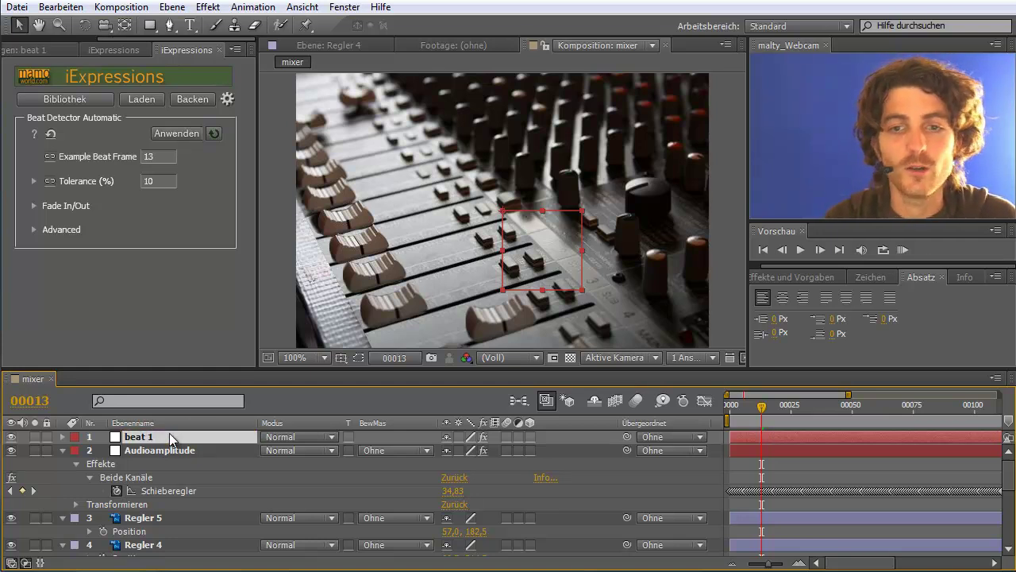
# Move beat 1 below Audioamplitude and apply Beat Detector Automatic to its Schieberegler
pyautogui.moveTo(118, 471); pyautogui.dragTo(132, 512)
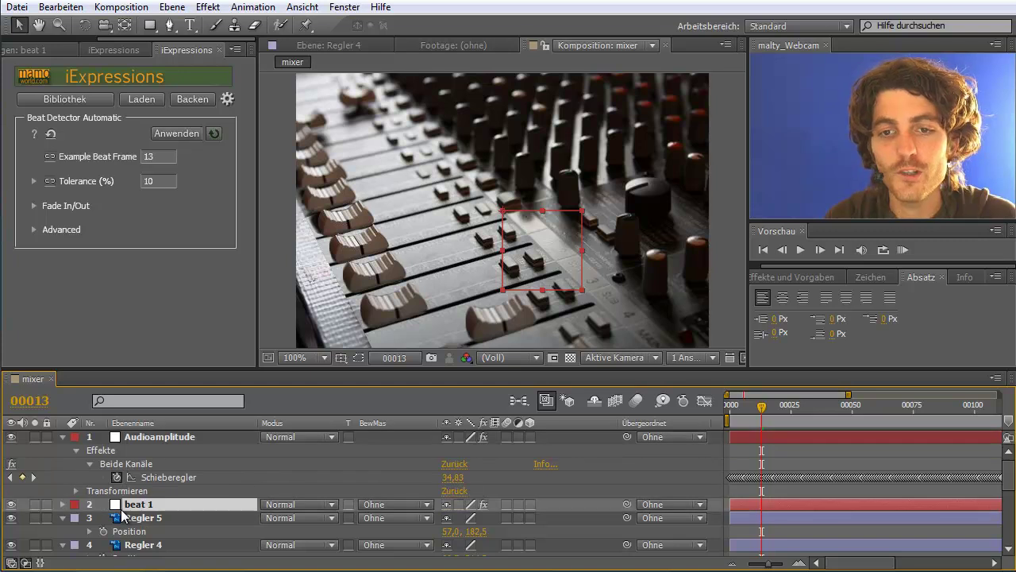
pyautogui.click(62, 504)
pyautogui.click(75, 518)
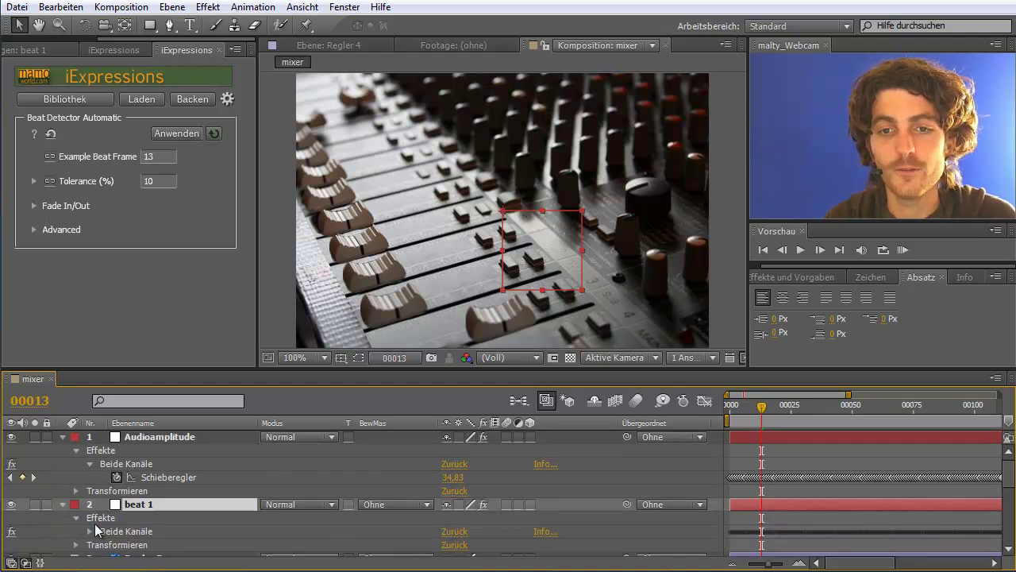
pyautogui.click(119, 531)
pyautogui.click(90, 531)
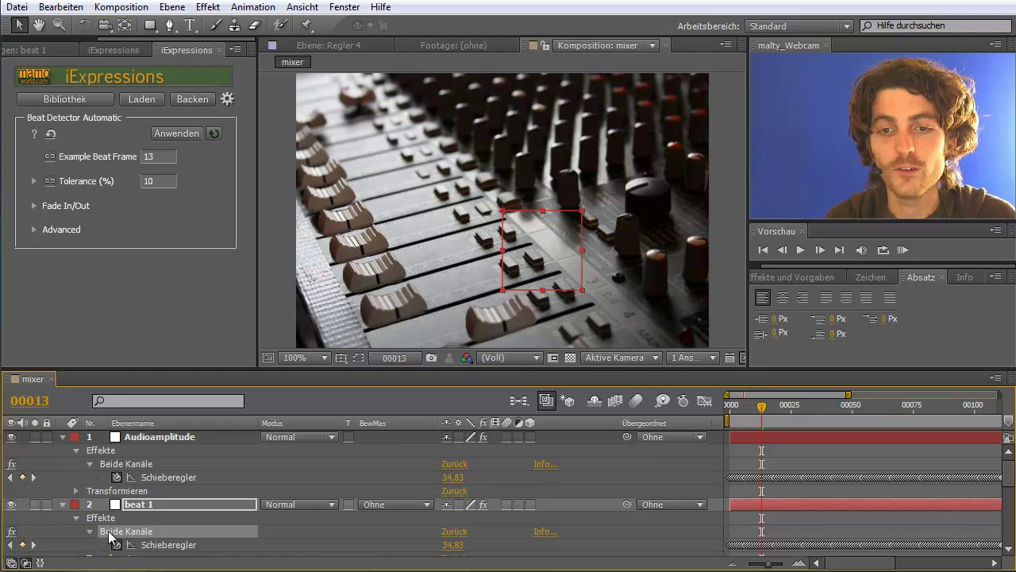
pyautogui.click(150, 547)
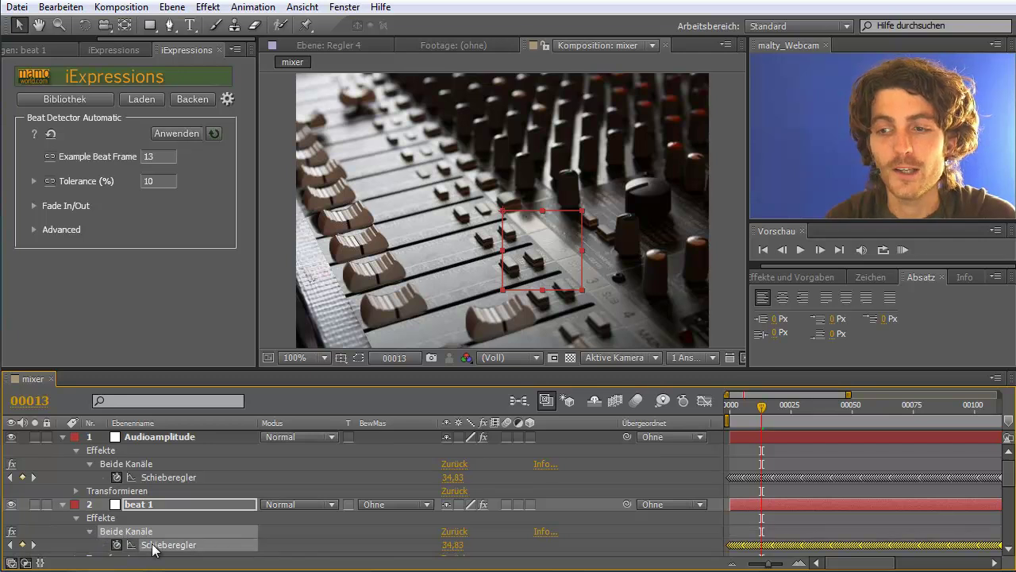
pyautogui.click(176, 135)
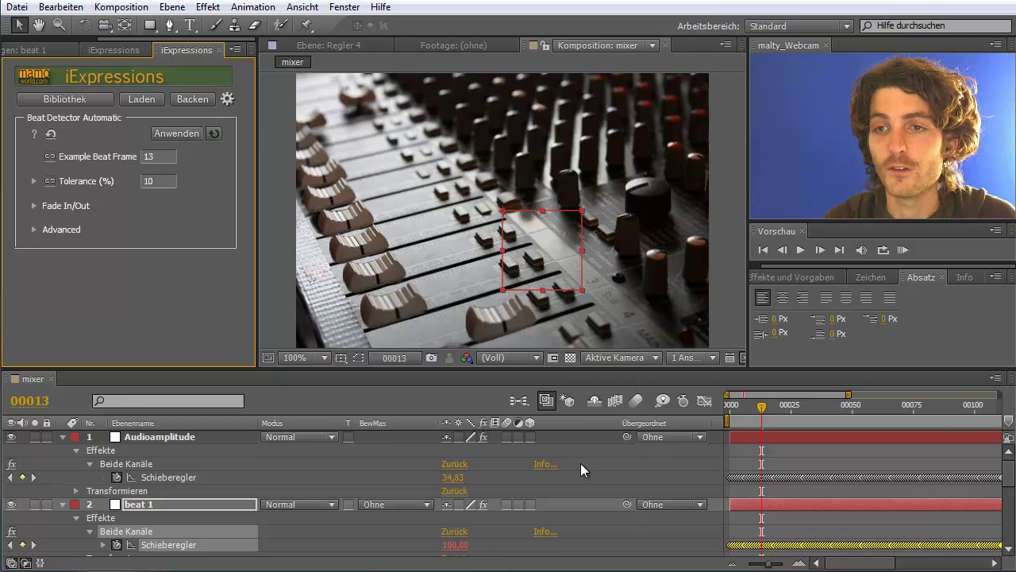
# Scrub the timeline around frame 19 to compare the detected beats with the music
pyautogui.moveTo(1010, 475)
pyautogui.mouseDown()
pyautogui.moveTo(1013, 519)
pyautogui.moveTo(1010, 491)
pyautogui.mouseUp()
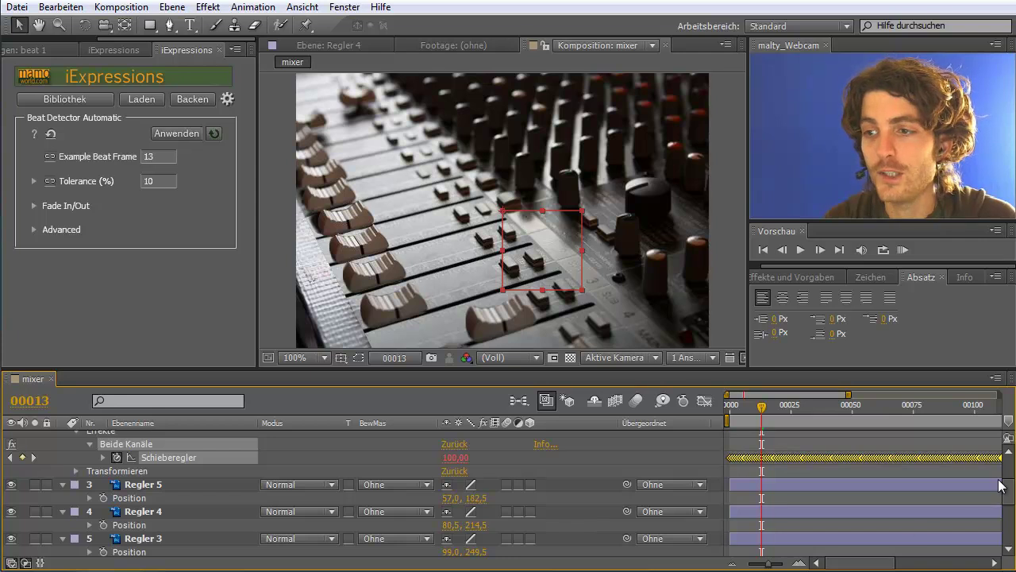
pyautogui.moveTo(763, 404); pyautogui.dragTo(778, 408)
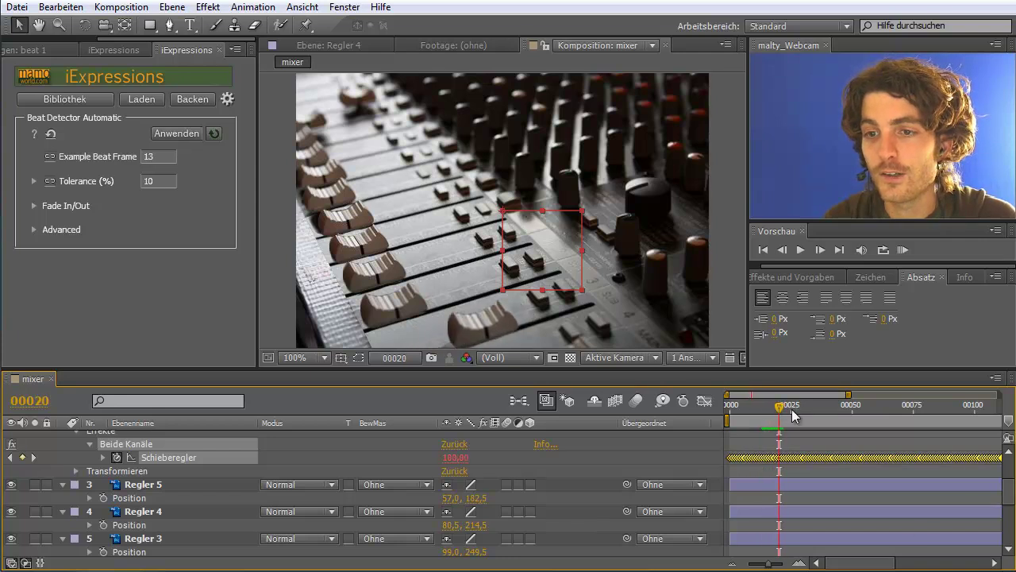
pyautogui.moveTo(1012, 493); pyautogui.dragTo(1011, 527)
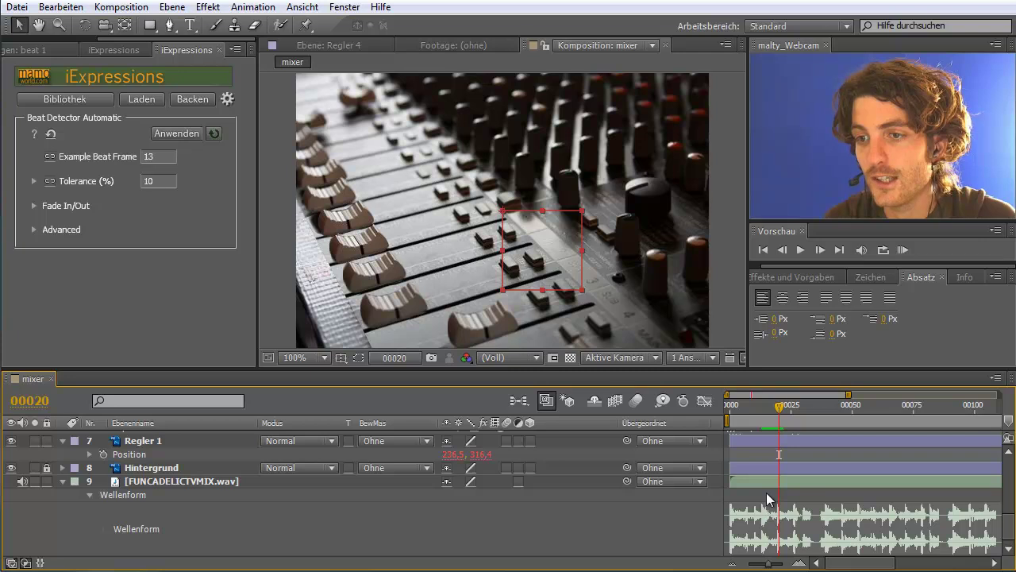
pyautogui.moveTo(777, 408); pyautogui.dragTo(775, 408)
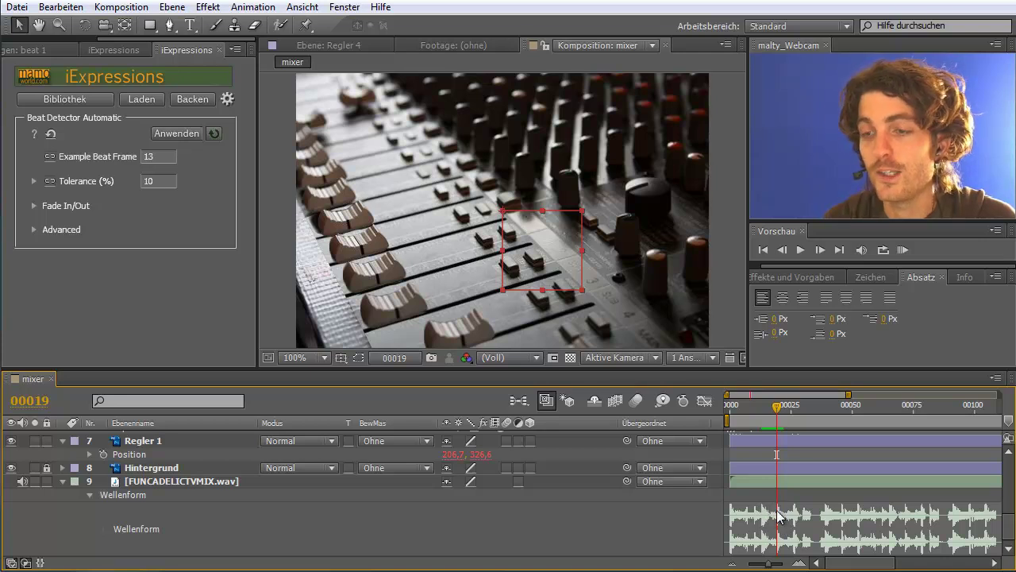
# Lower the Tolerance to 5% and reapply the beat detector to beat 1's slider
pyautogui.click(147, 180)
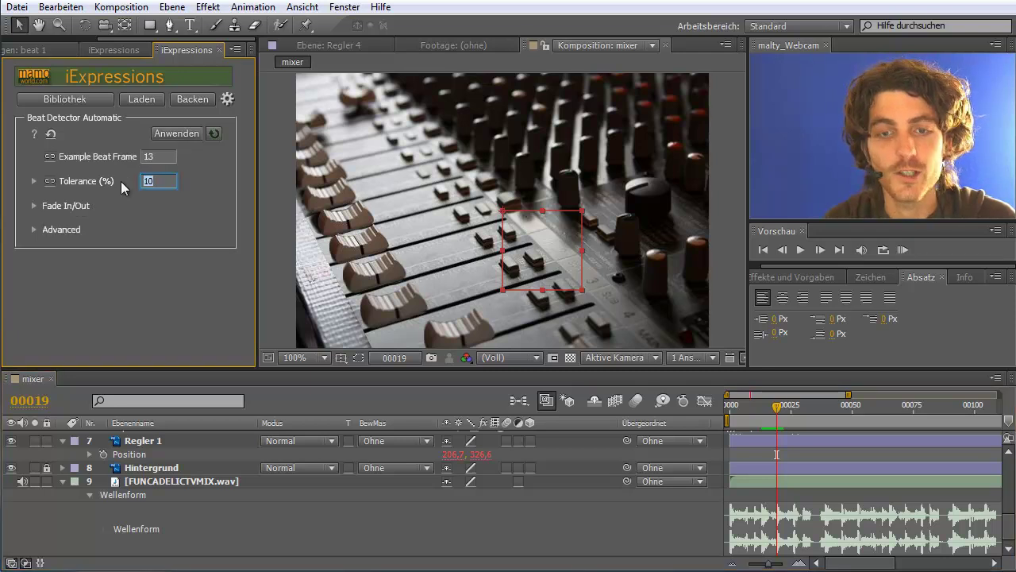
pyautogui.write('5')
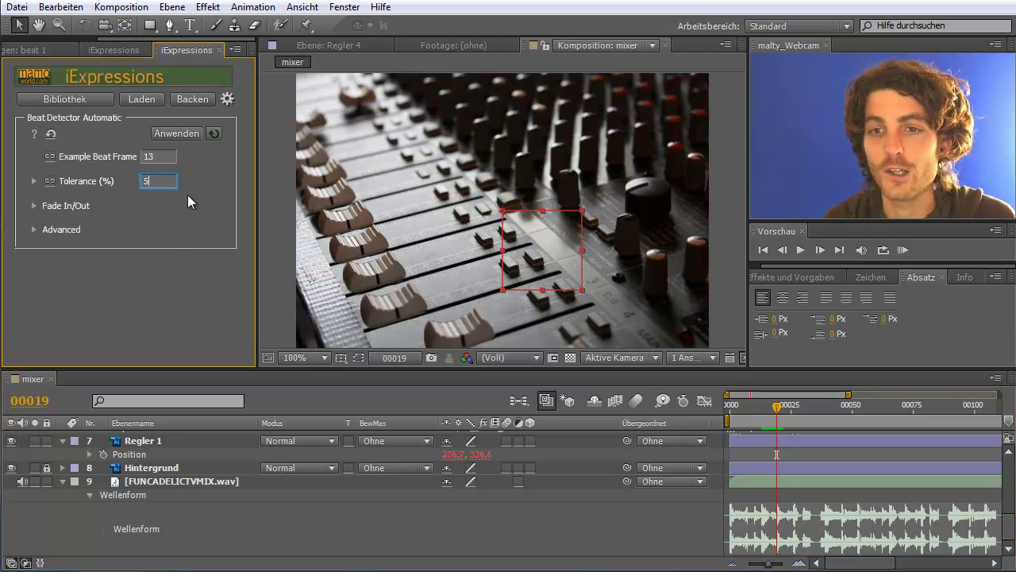
pyautogui.click(167, 134)
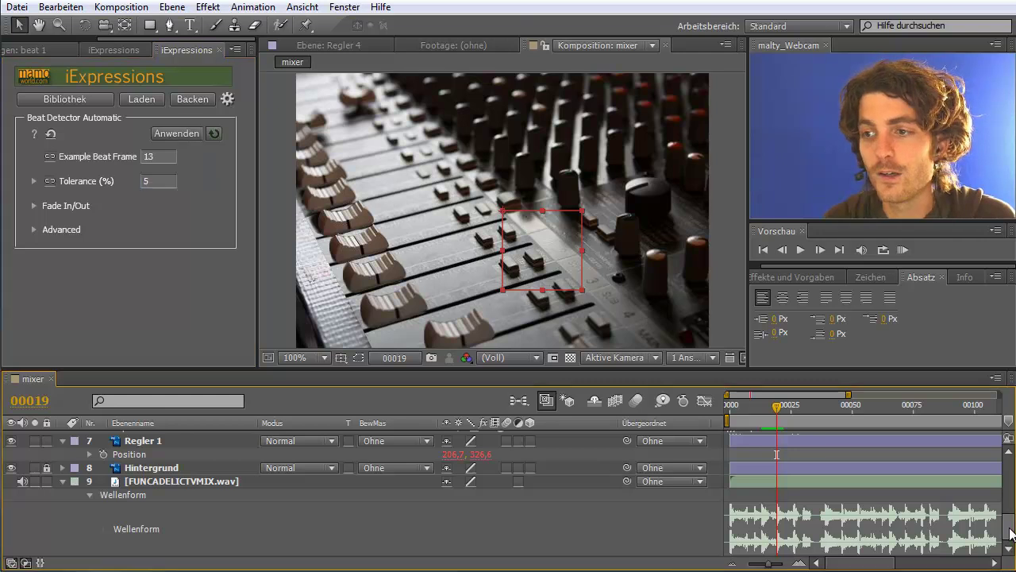
pyautogui.moveTo(1010, 533); pyautogui.dragTo(1010, 458)
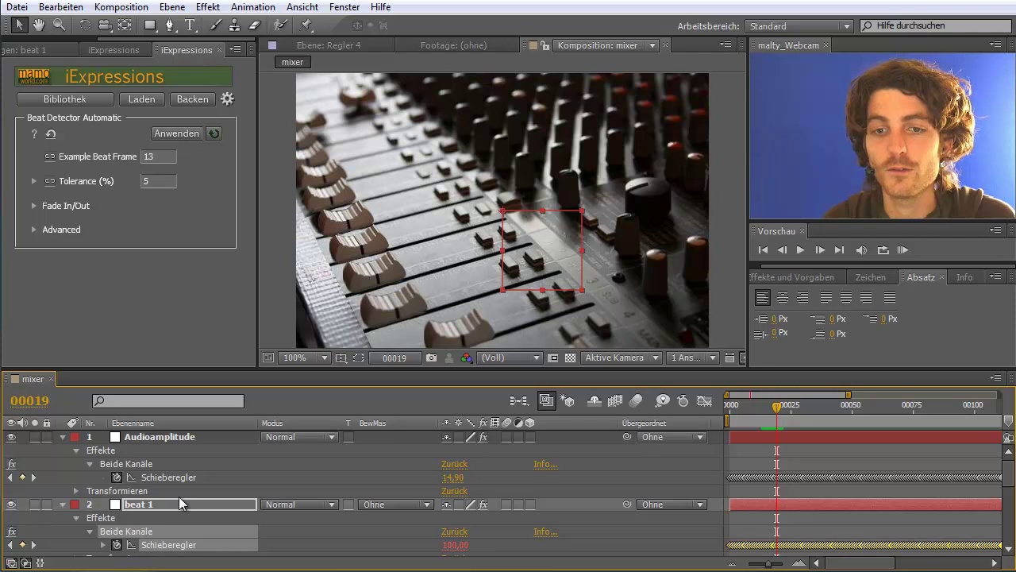
pyautogui.click(174, 130)
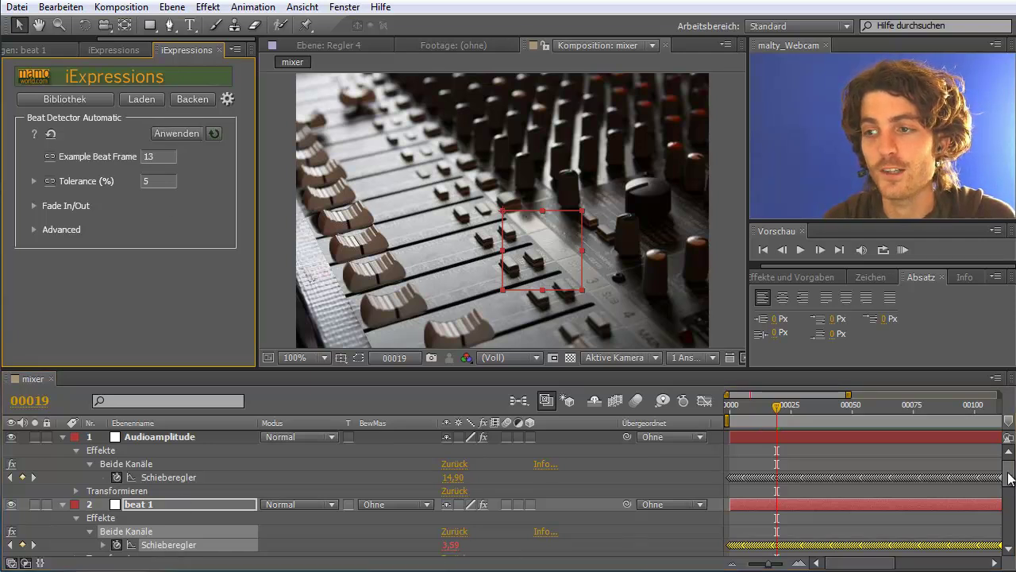
# Scrub later in the music to check the newly detected beats
pyautogui.moveTo(1010, 478); pyautogui.dragTo(1012, 540)
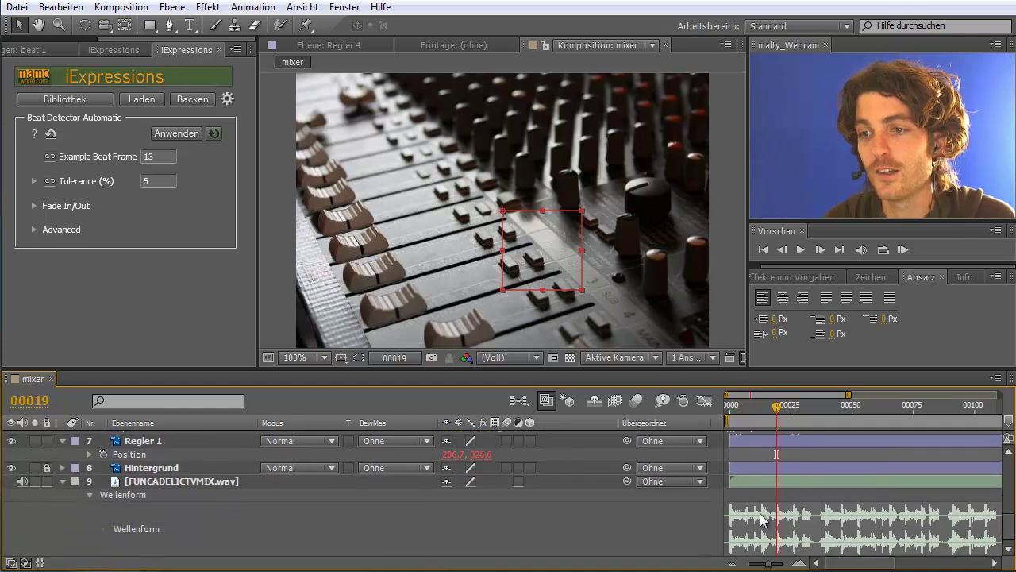
pyautogui.moveTo(775, 410)
pyautogui.mouseDown()
pyautogui.moveTo(882, 415)
pyautogui.moveTo(842, 416)
pyautogui.mouseUp()
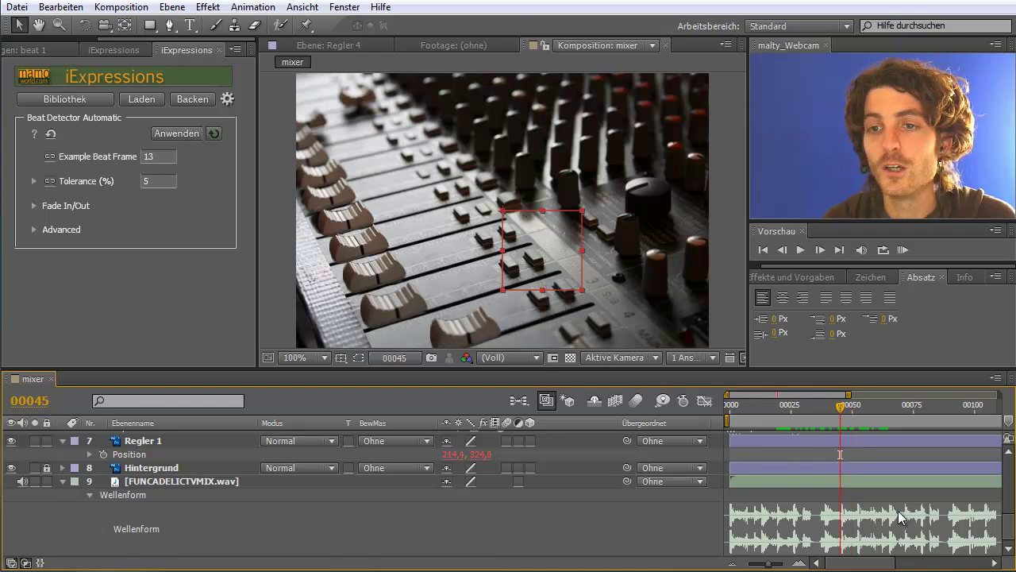
pyautogui.moveTo(1008, 525); pyautogui.dragTo(1008, 475)
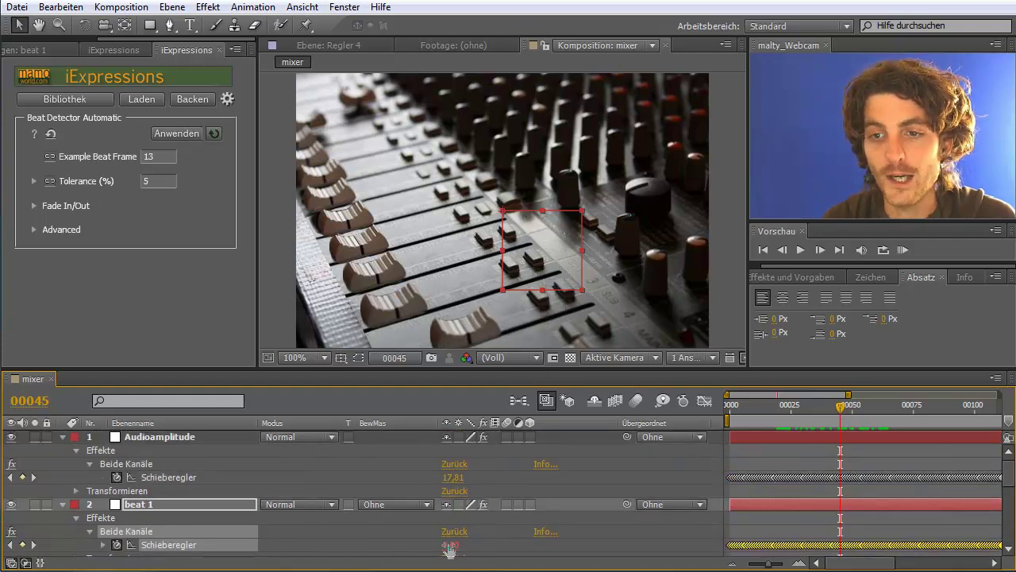
pyautogui.scroll(-4, 1008, 490)
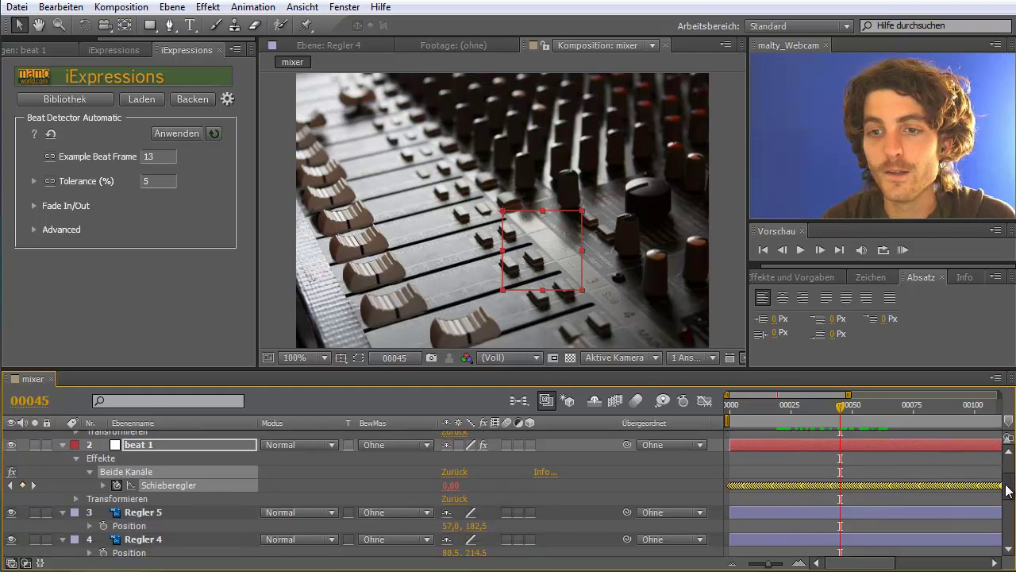
pyautogui.moveTo(1006, 490); pyautogui.dragTo(1008, 519)
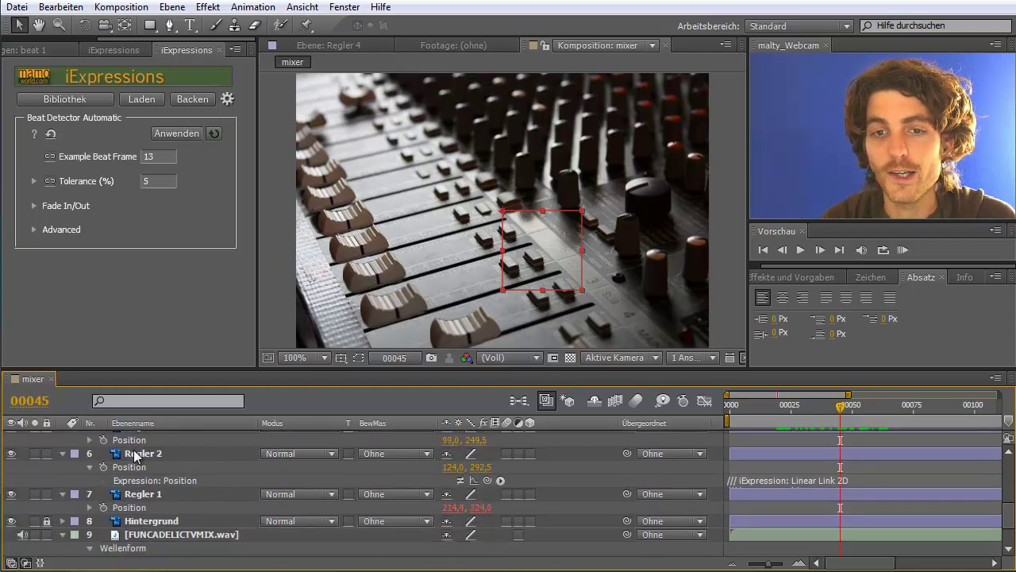
# Select Regler 2 and load Change on Beat 2D from the library's Audio category
pyautogui.click(146, 453)
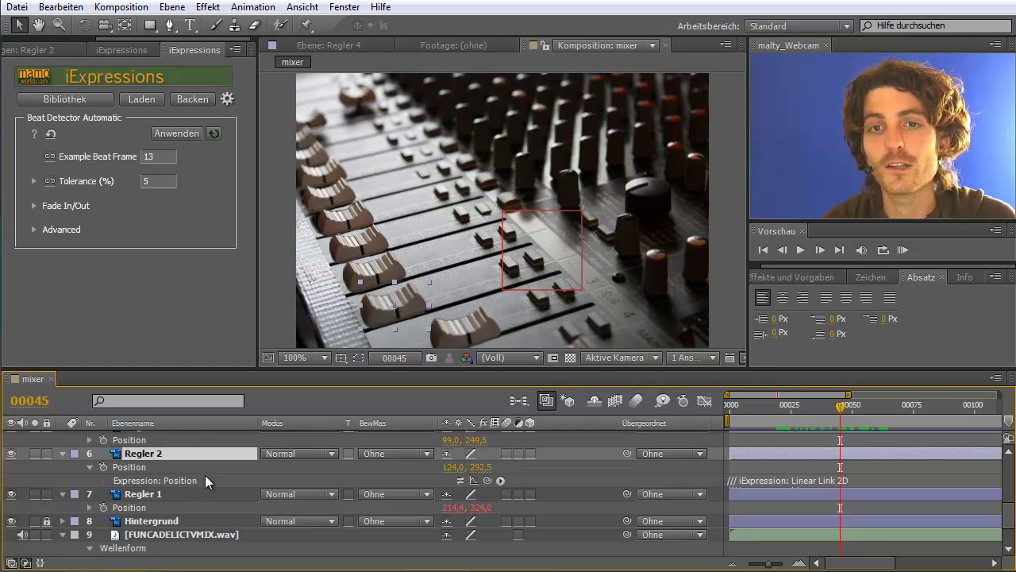
pyautogui.click(72, 99)
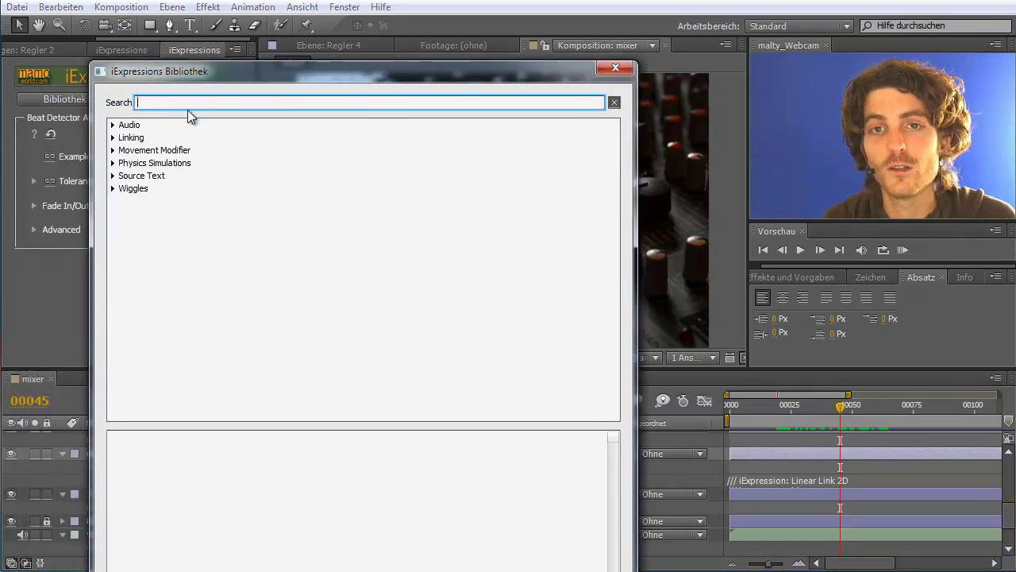
pyautogui.click(113, 126)
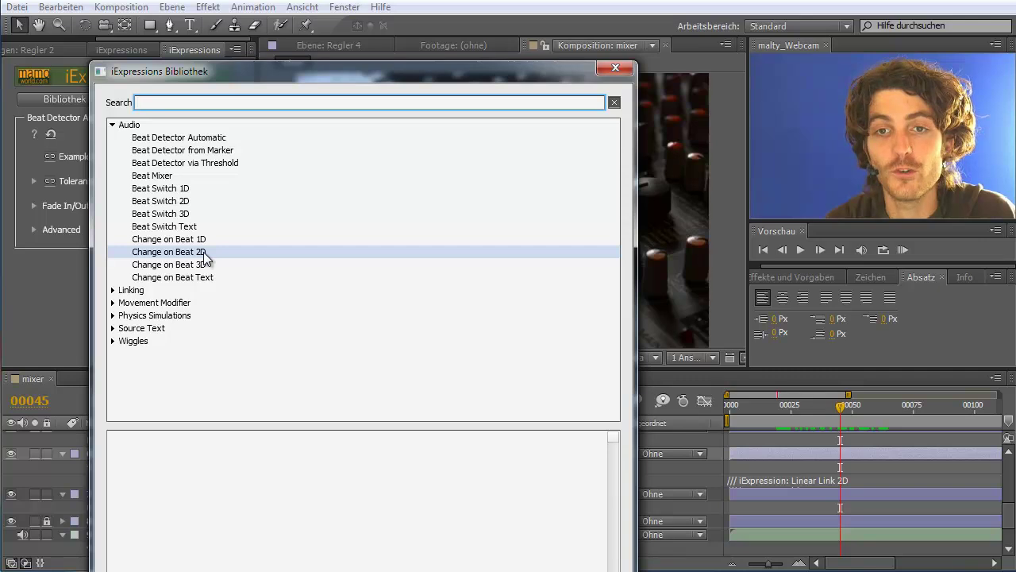
pyautogui.click(205, 254)
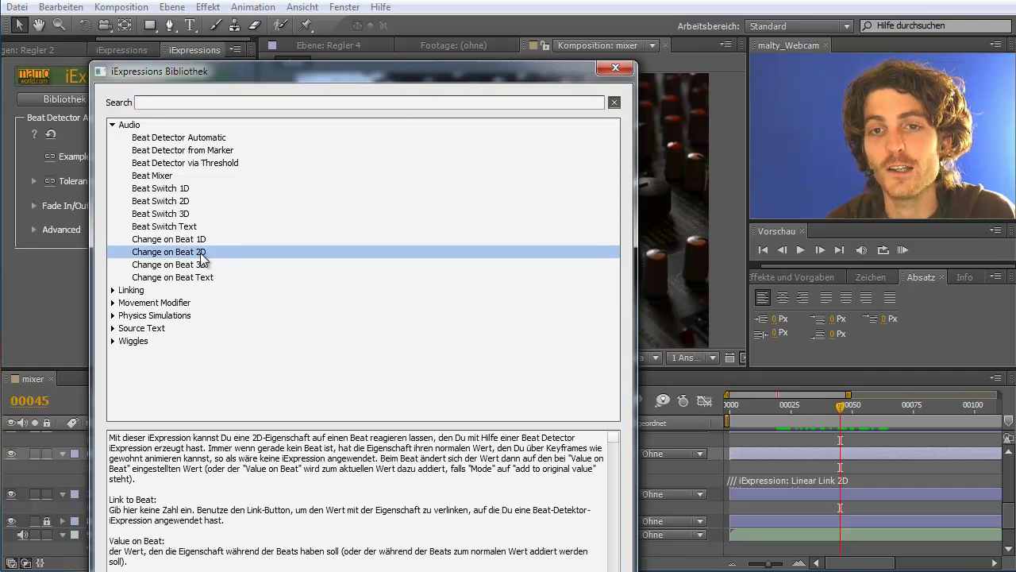
pyautogui.doubleClick(201, 253)
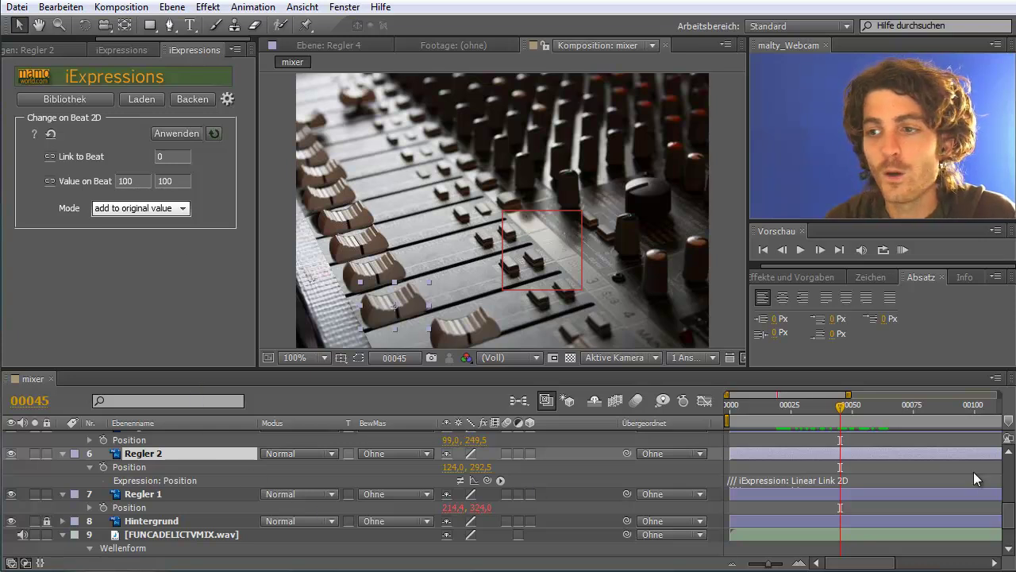
# Point Link to Beat at beat 1's Schieberegler slider
pyautogui.scroll(5, 873, 468)
pyautogui.scroll(5, 794, 456)
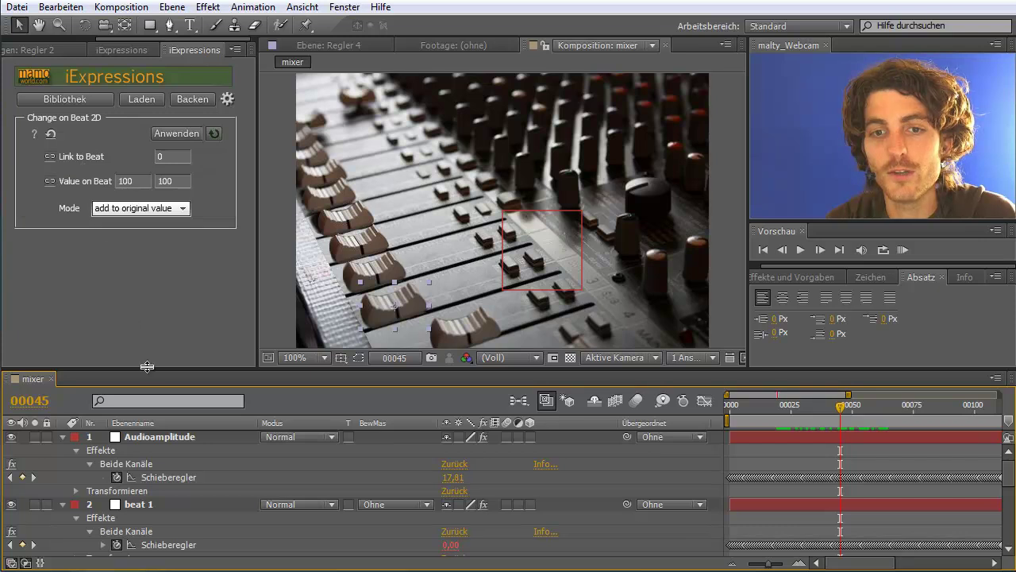
pyautogui.click(161, 546)
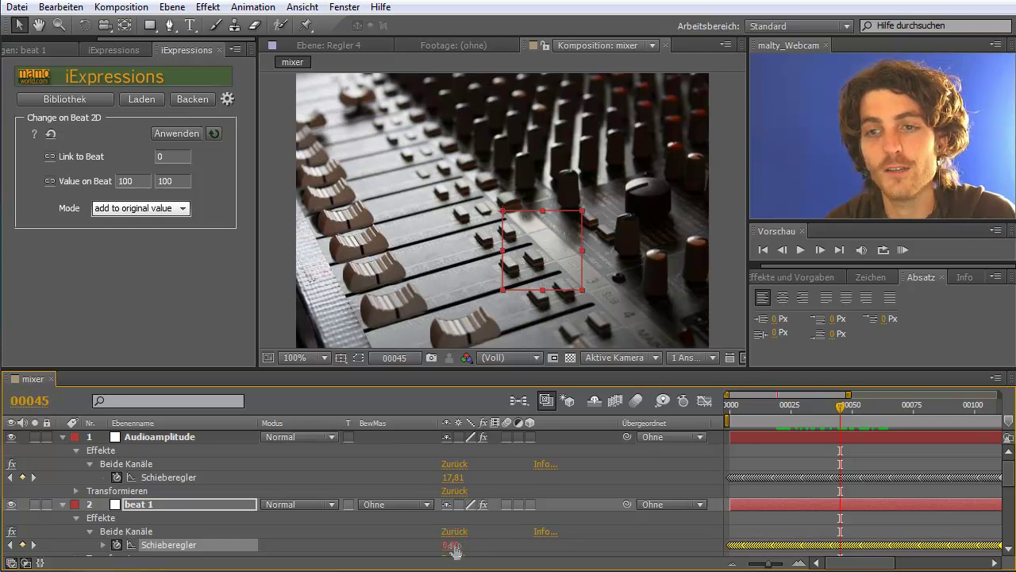
pyautogui.click(50, 156)
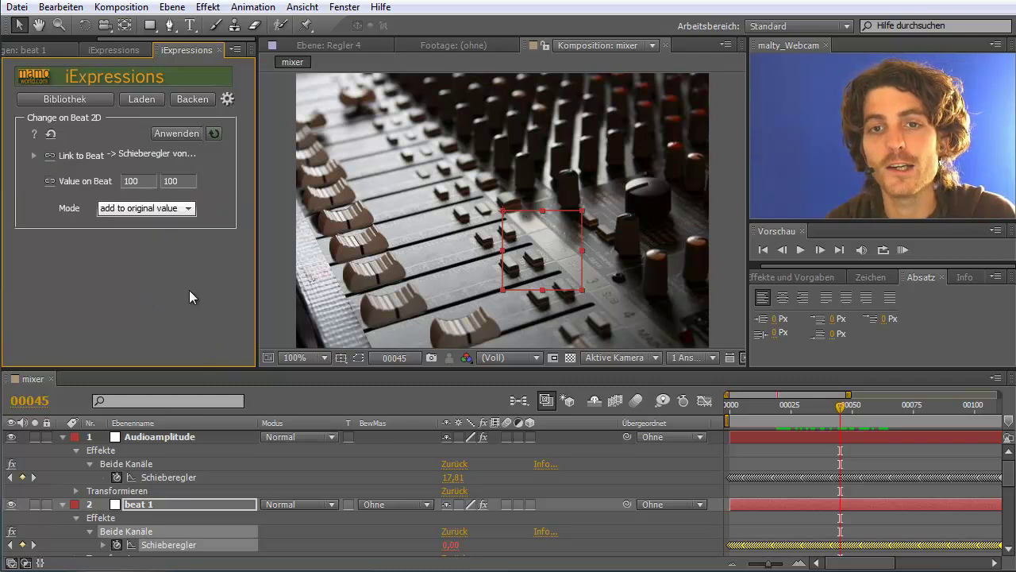
# Set the Mode to 'replace original value'
pyautogui.moveTo(138, 217)
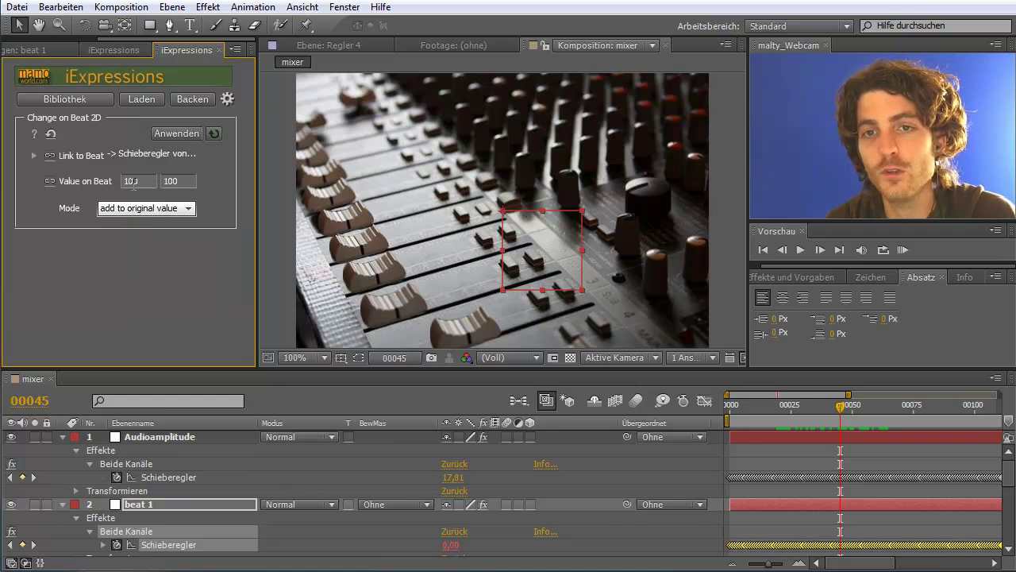
pyautogui.moveTo(131, 180)
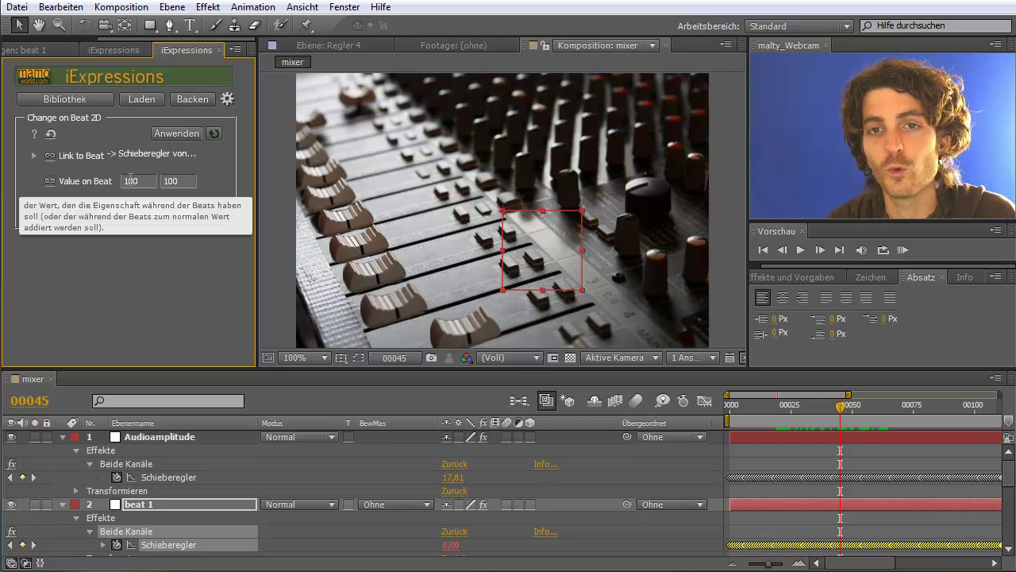
pyautogui.moveTo(178, 180)
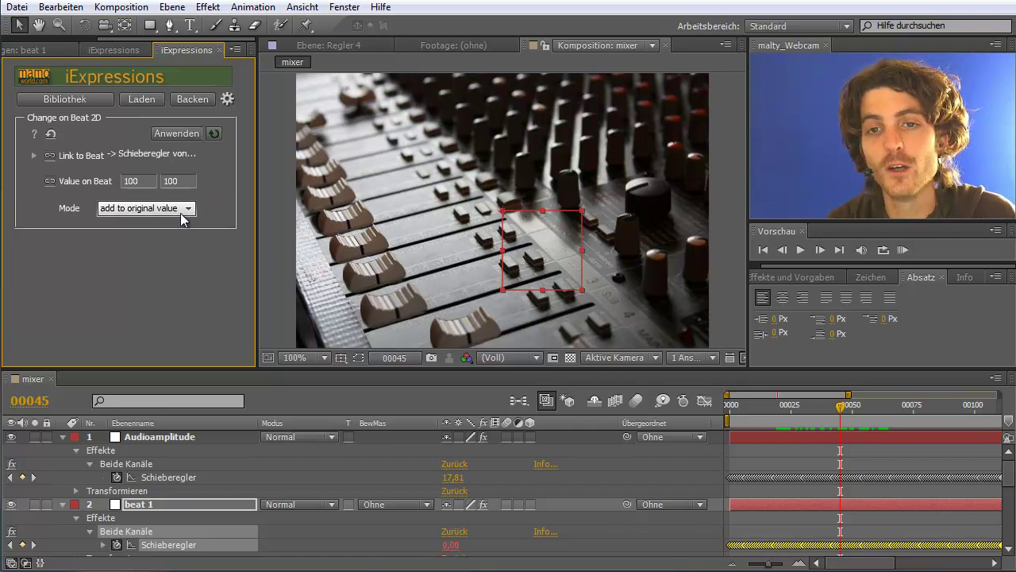
pyautogui.click(181, 209)
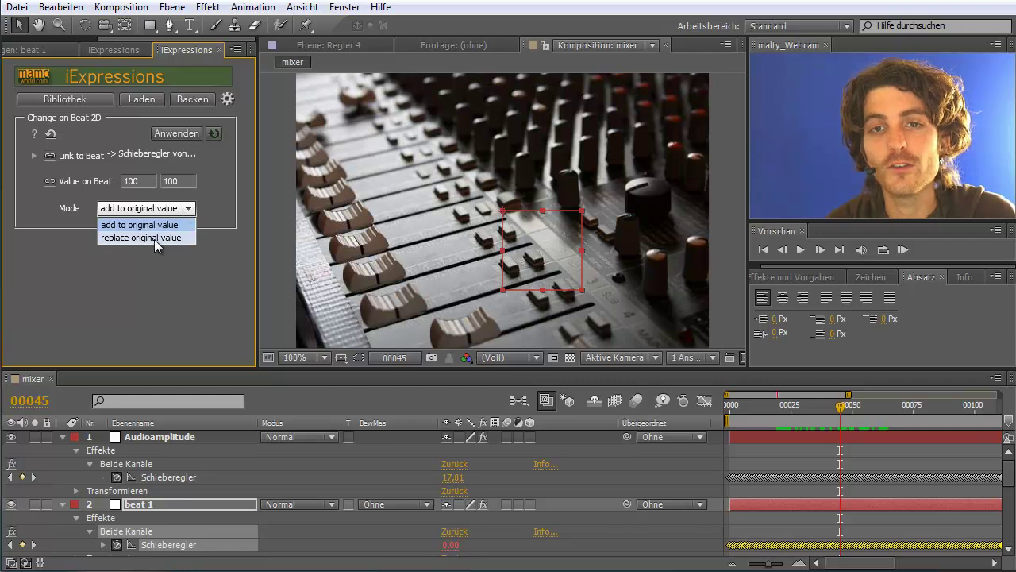
pyautogui.click(154, 238)
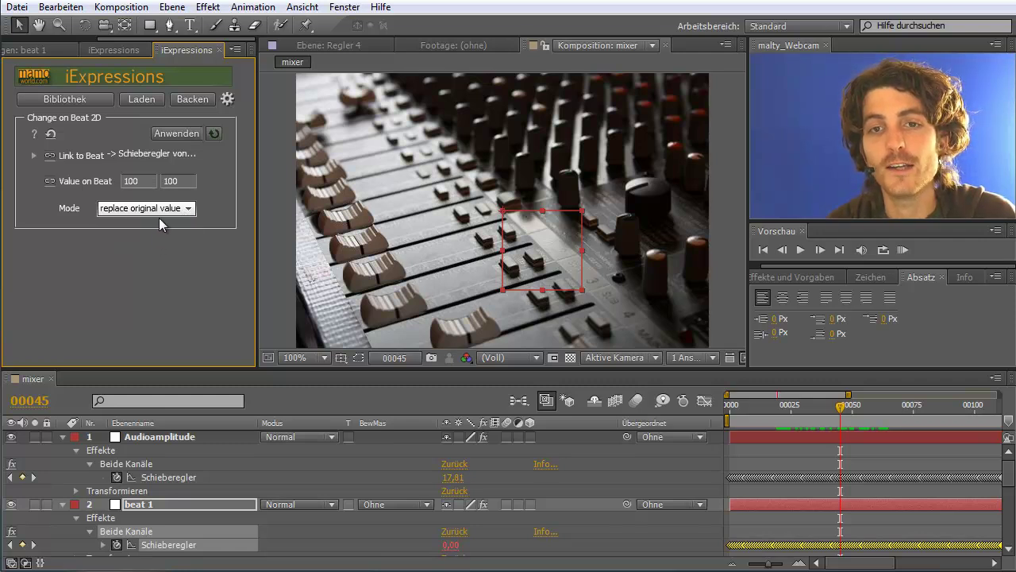
pyautogui.scroll(-10, 1006, 469)
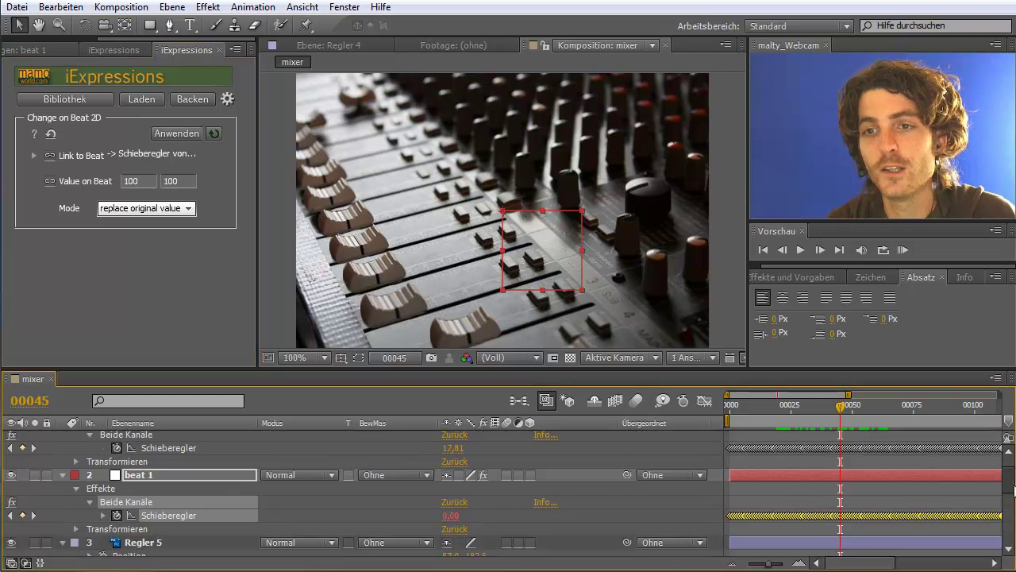
pyautogui.scroll(-1, 736, 467)
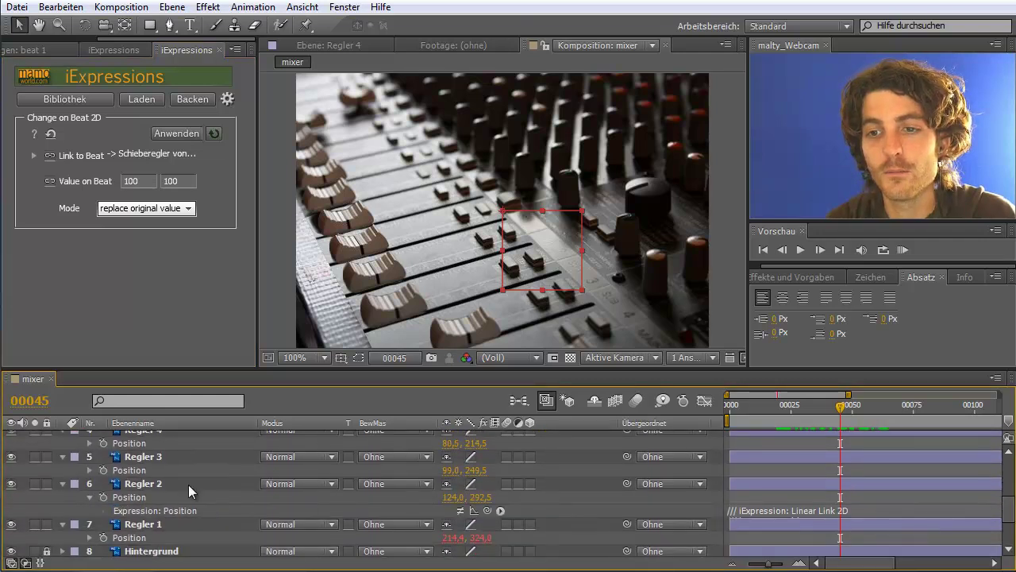
# Enter 285, 244.5 as Value on Beat, checking the on-beat spot by dragging Regler 2
pyautogui.click(125, 498)
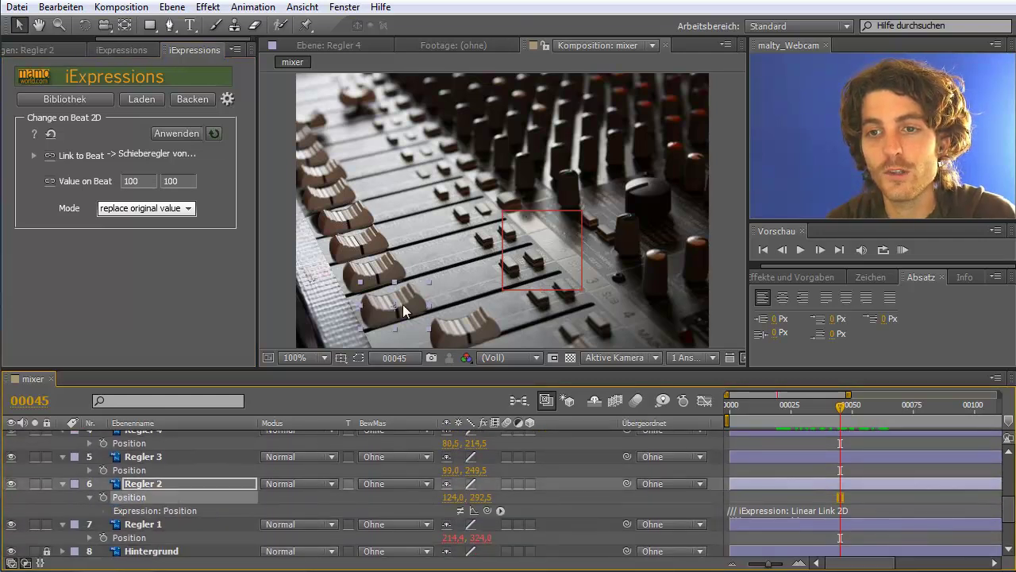
pyautogui.moveTo(400, 304); pyautogui.dragTo(526, 267)
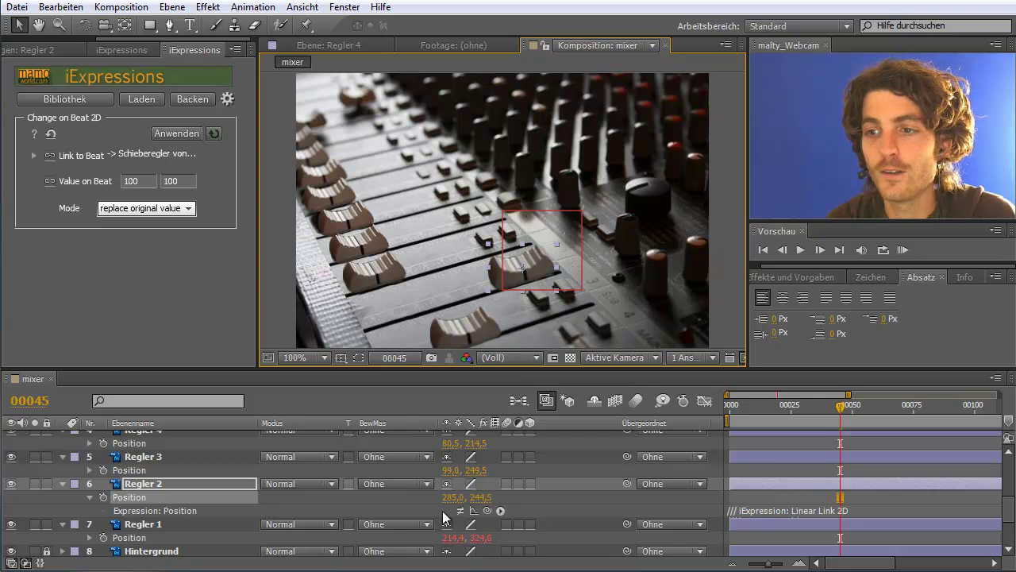
pyautogui.click(131, 181)
pyautogui.write('2')
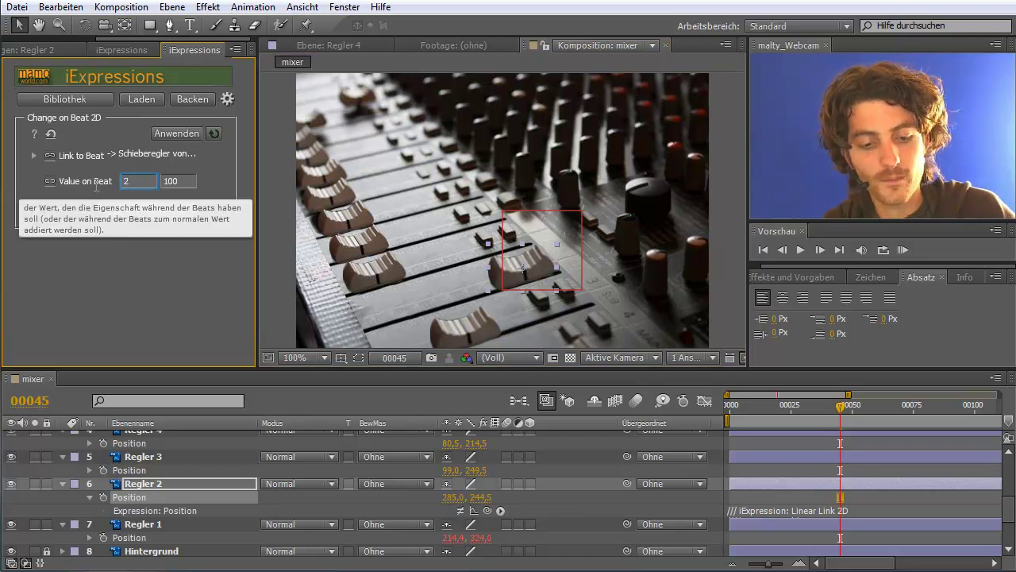
pyautogui.write('85')
pyautogui.press('Tab')
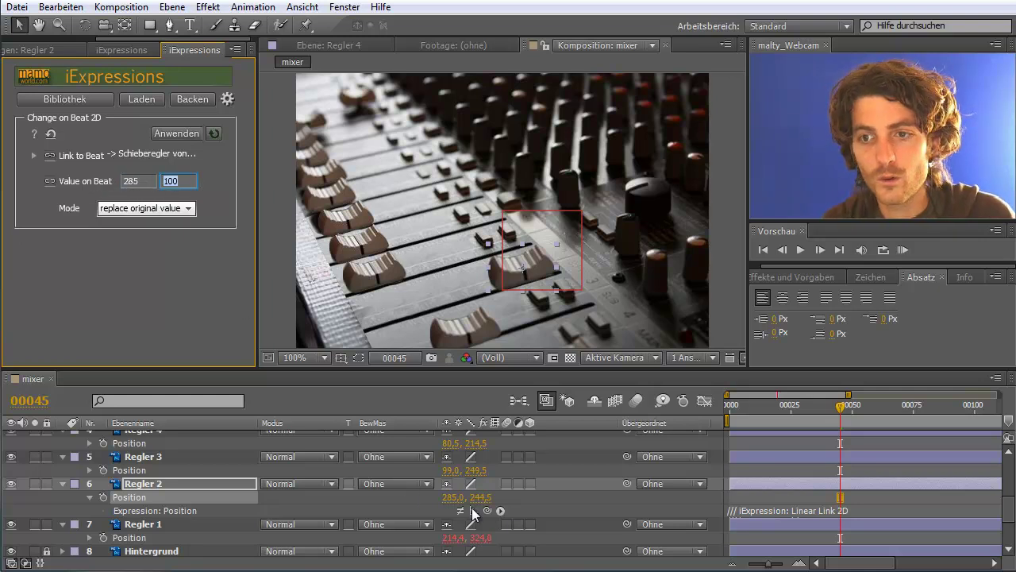
pyautogui.write('244,5')
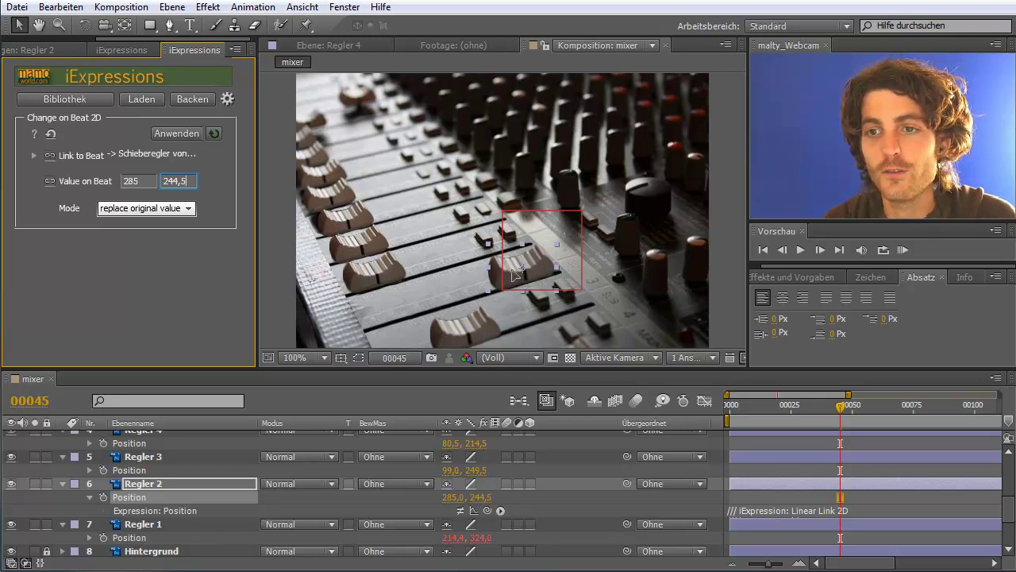
pyautogui.moveTo(514, 274); pyautogui.dragTo(389, 312)
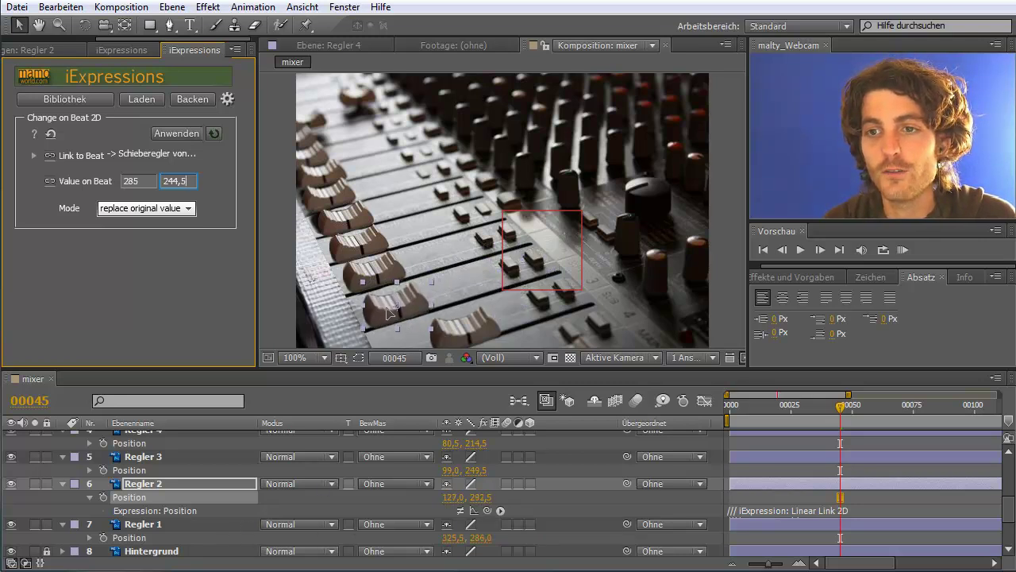
pyautogui.click(389, 312)
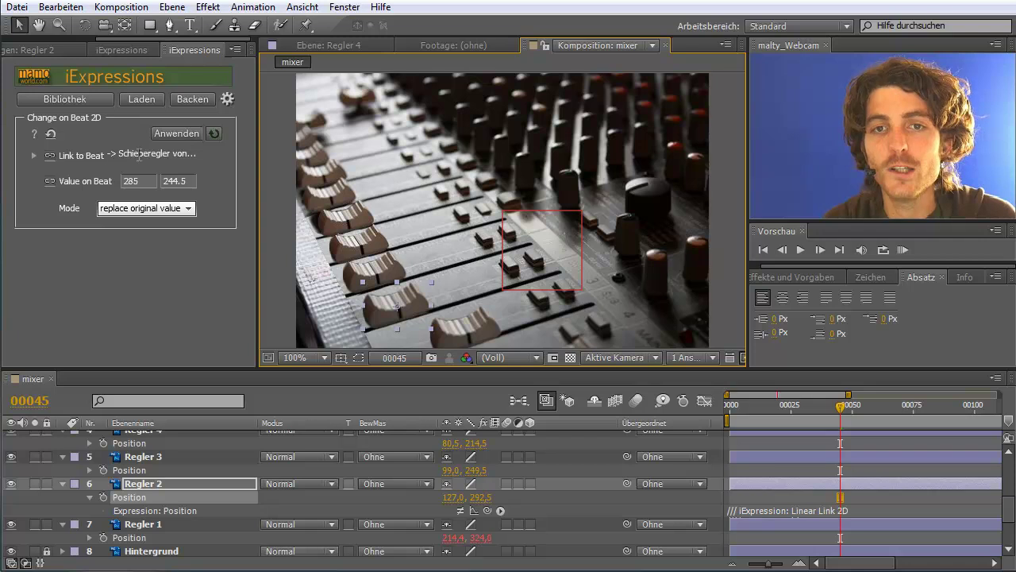
# Apply Change on Beat 2D to Regler 2's position and RAM-preview it with the music
pyautogui.moveTo(160, 181)
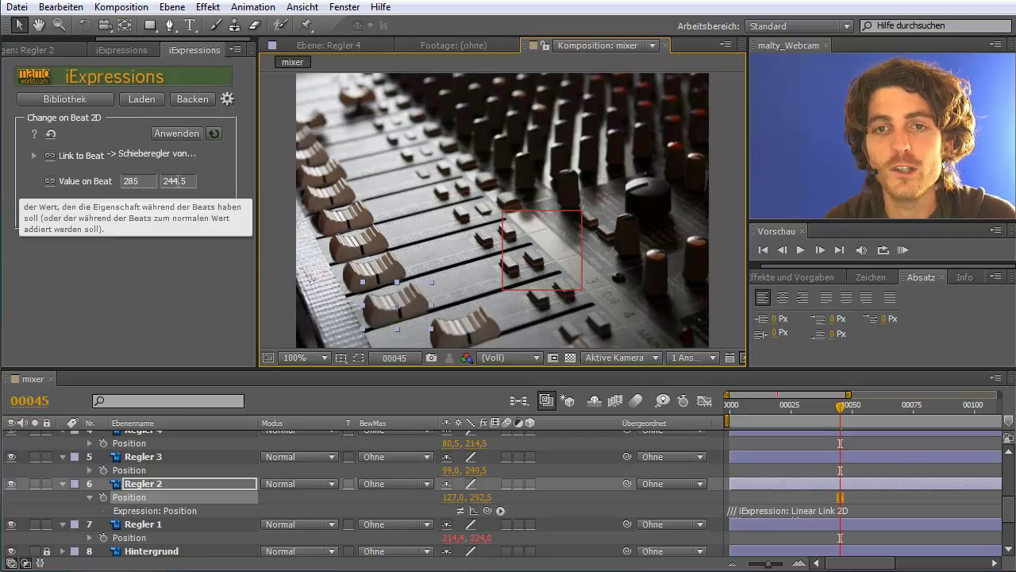
pyautogui.click(189, 133)
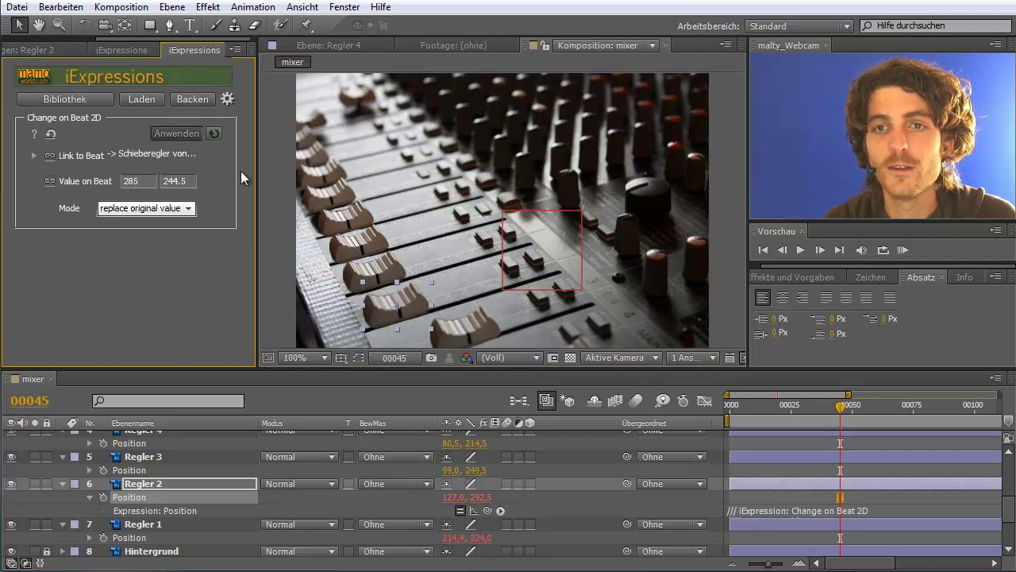
pyautogui.click(903, 251)
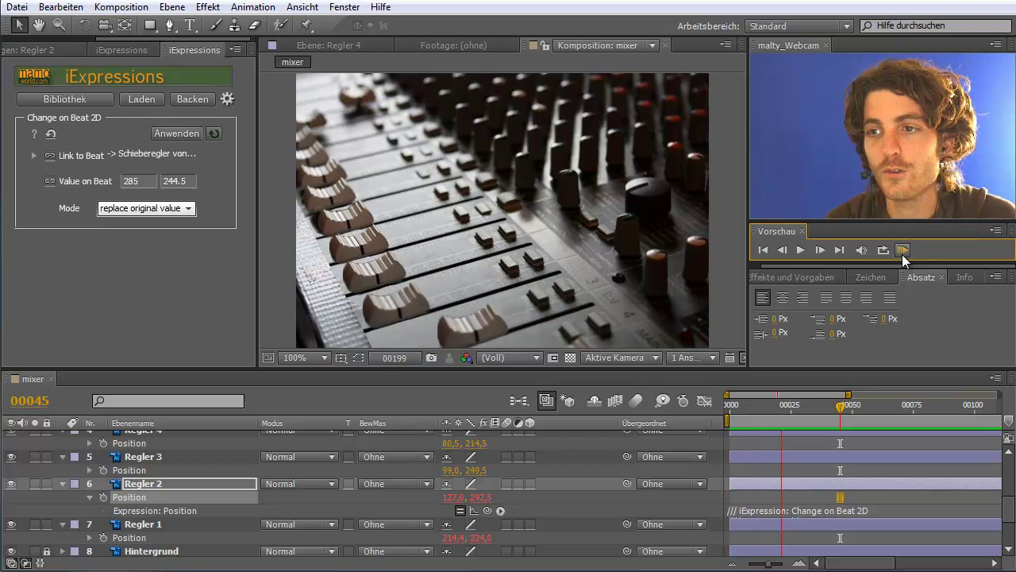
pyautogui.click(902, 253)
pyautogui.scroll(-3, 1008, 516)
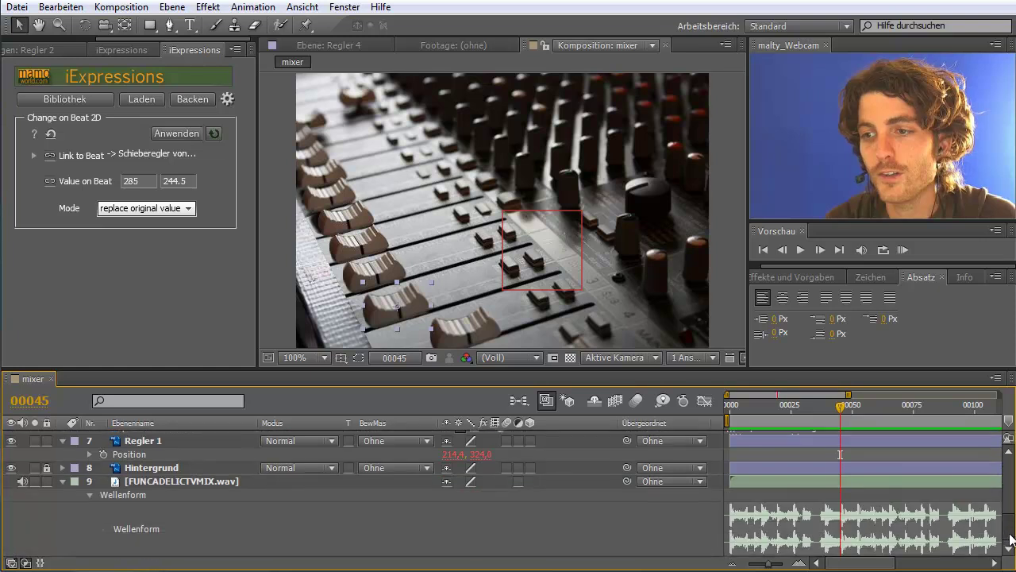
pyautogui.moveTo(836, 410); pyautogui.dragTo(761, 414)
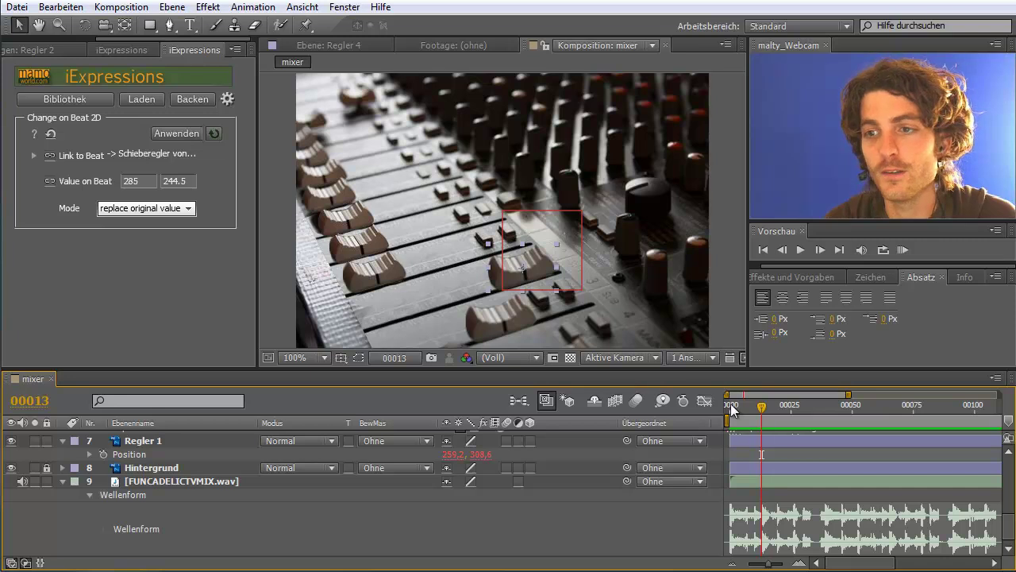
pyautogui.moveTo(762, 406)
pyautogui.mouseDown()
pyautogui.moveTo(893, 418)
pyautogui.moveTo(888, 411)
pyautogui.mouseUp()
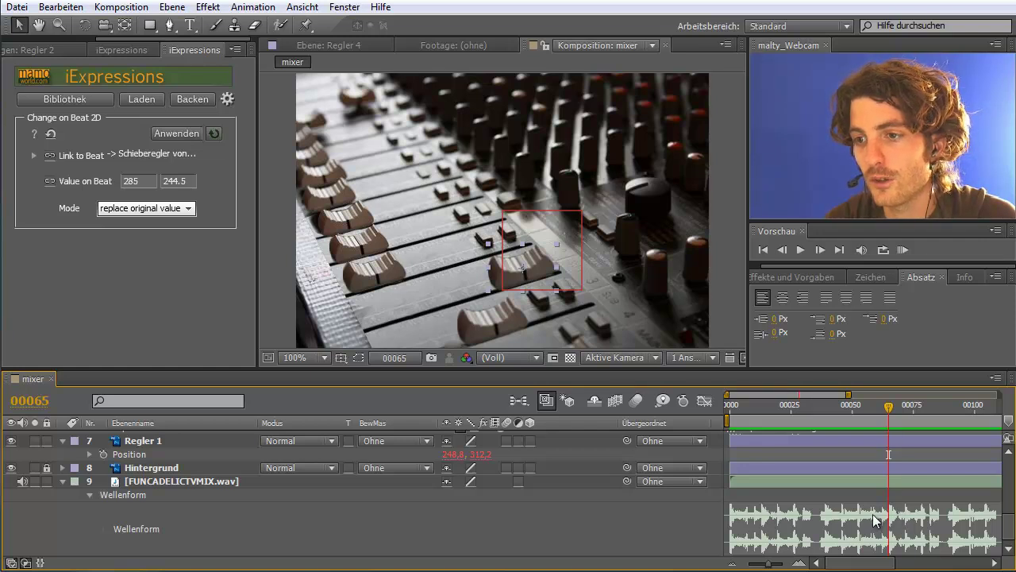
pyautogui.moveTo(894, 407)
pyautogui.mouseDown()
pyautogui.moveTo(1001, 423)
pyautogui.moveTo(945, 417)
pyautogui.mouseUp()
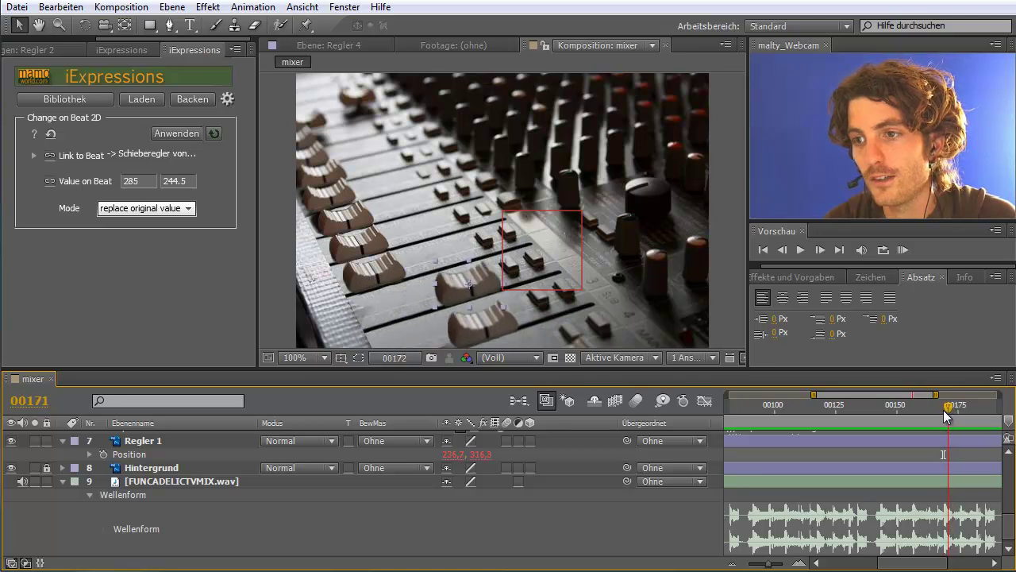
pyautogui.moveTo(938, 411)
pyautogui.mouseDown()
pyautogui.moveTo(947, 416)
pyautogui.moveTo(754, 411)
pyautogui.moveTo(803, 406)
pyautogui.mouseUp()
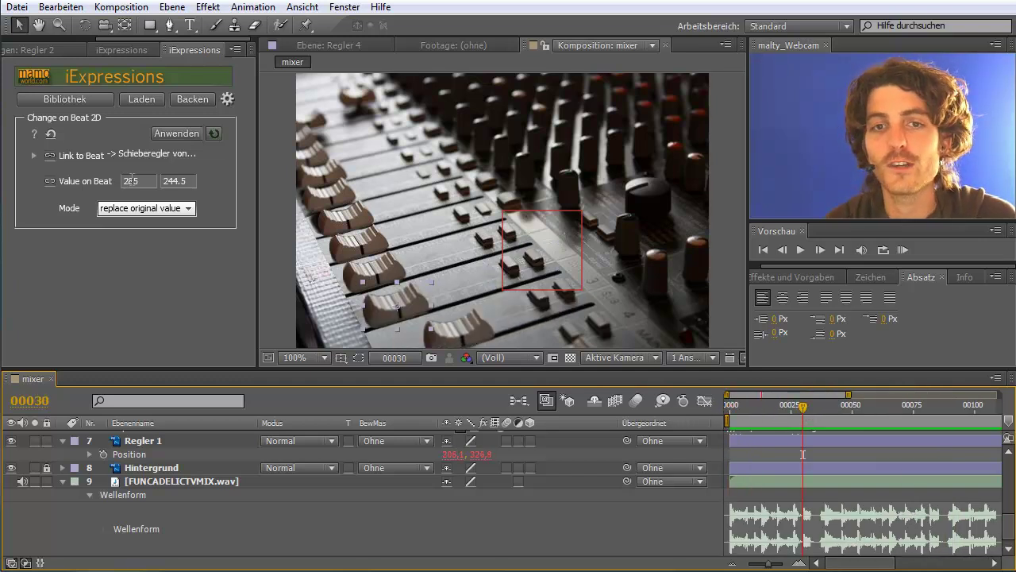
# Load Beat Detector Automatic onto beat 1's slider and scrub to frame 35 to find a beat
pyautogui.scroll(5, 301, 493)
pyautogui.scroll(5, 239, 485)
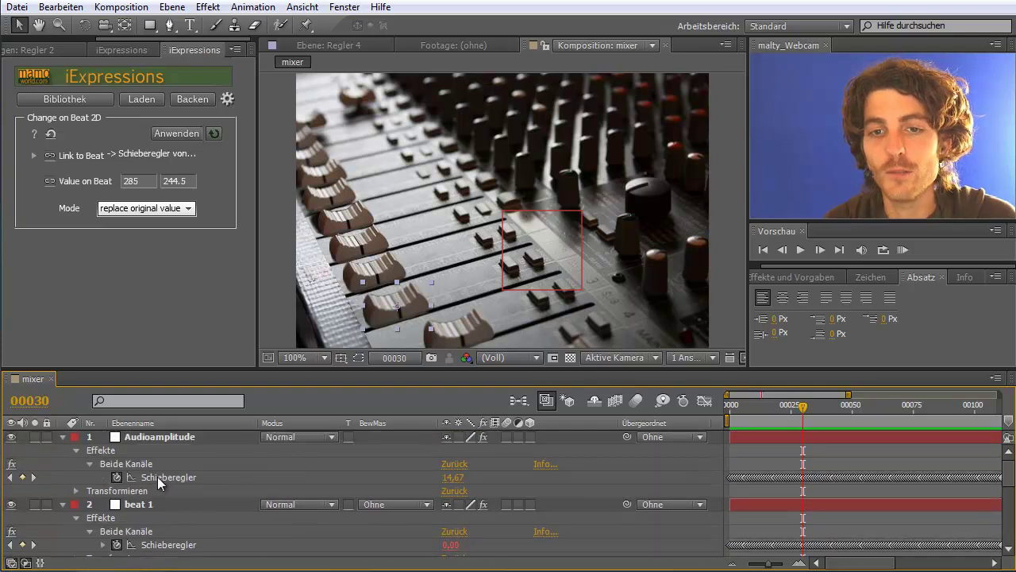
pyautogui.click(159, 544)
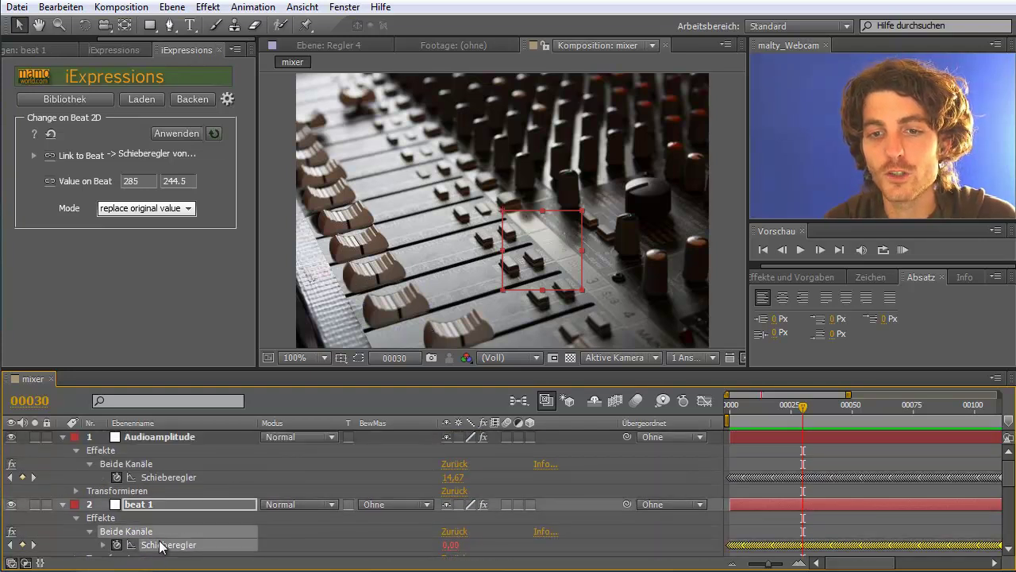
pyautogui.click(139, 99)
pyautogui.moveTo(89, 182)
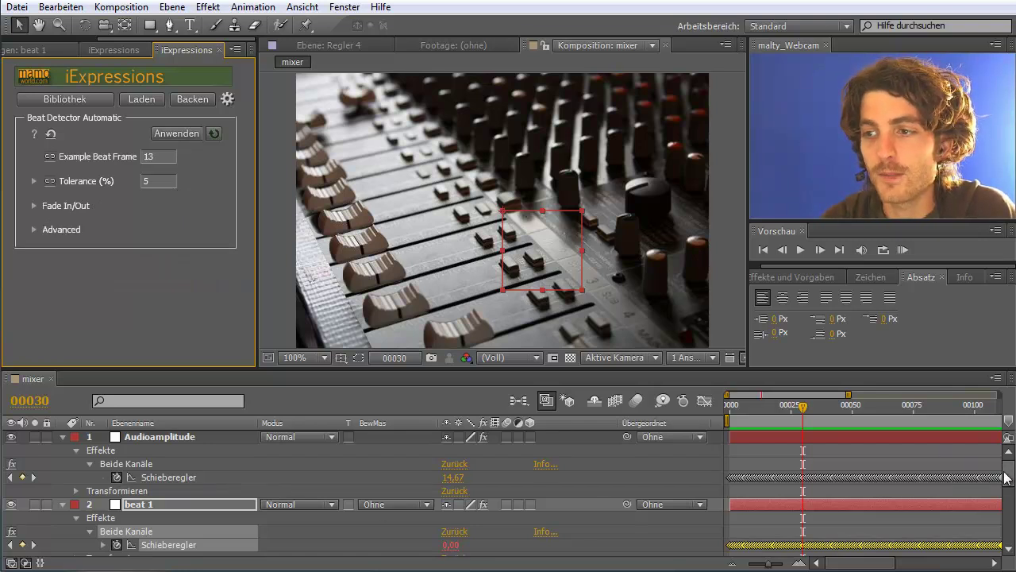
pyautogui.moveTo(1006, 477); pyautogui.dragTo(990, 539)
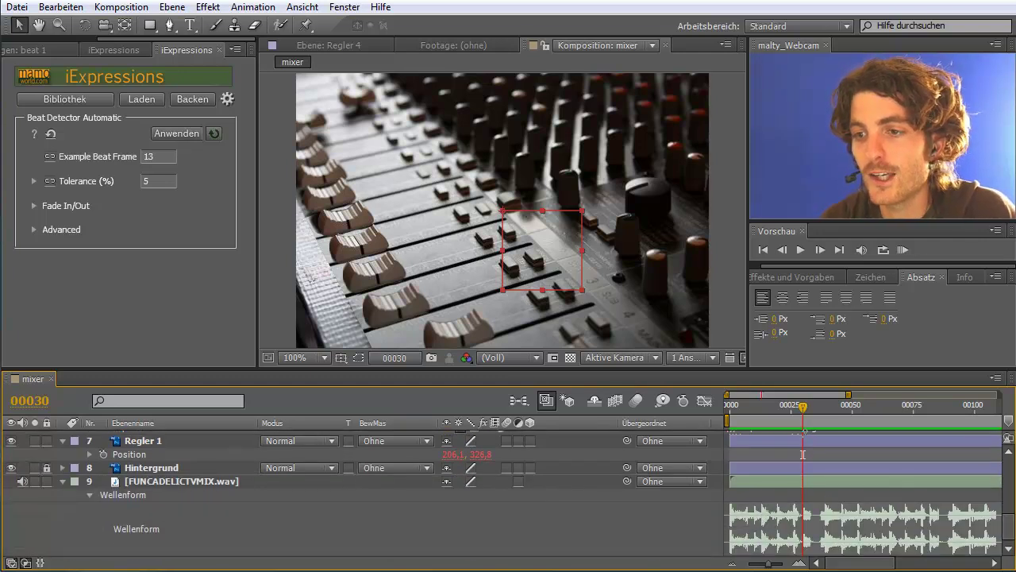
pyautogui.moveTo(802, 406); pyautogui.dragTo(815, 406)
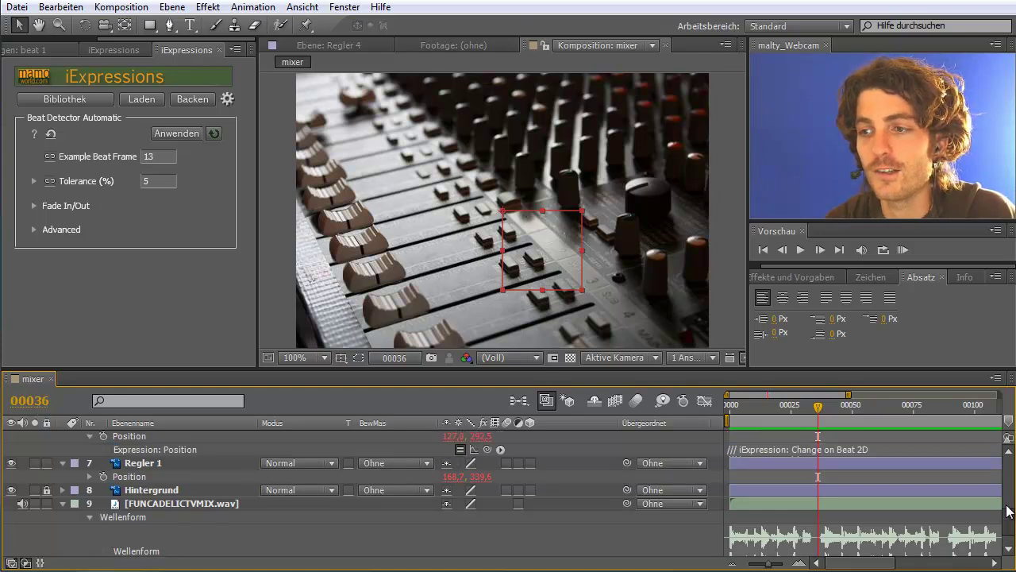
# Duplicate the beat 1 layer as beat 2 and move beat 1 back above it
pyautogui.click(136, 506)
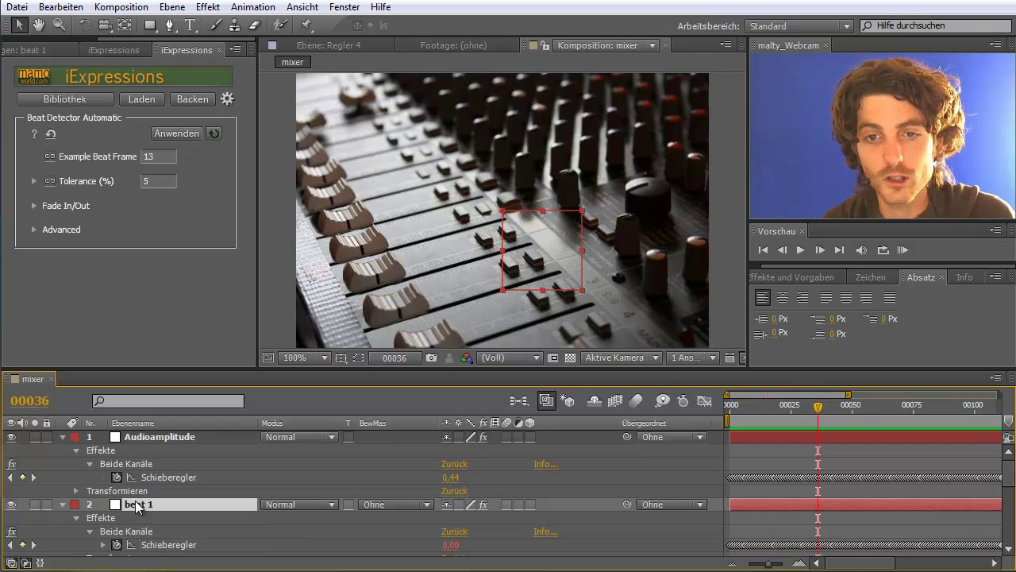
pyautogui.hotkey('ctrl', 'd')
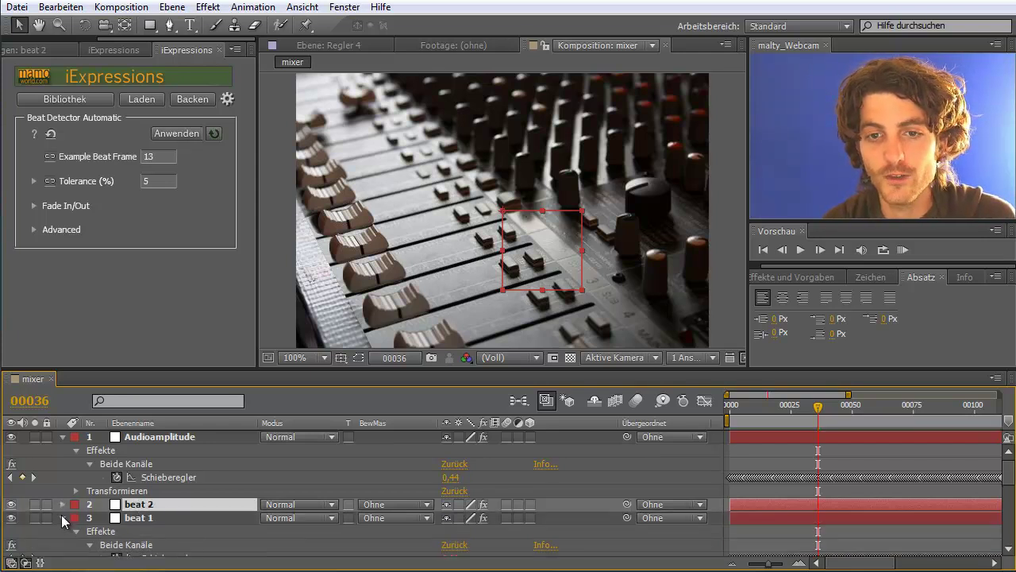
pyautogui.click(62, 517)
pyautogui.moveTo(138, 520); pyautogui.dragTo(127, 499)
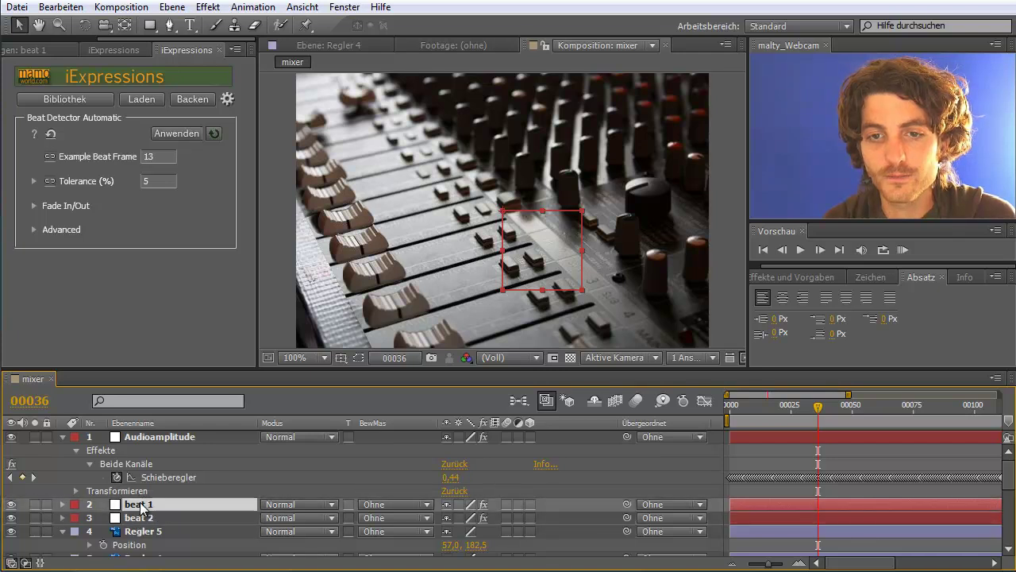
pyautogui.click(62, 517)
pyautogui.scroll(-1, 131, 534)
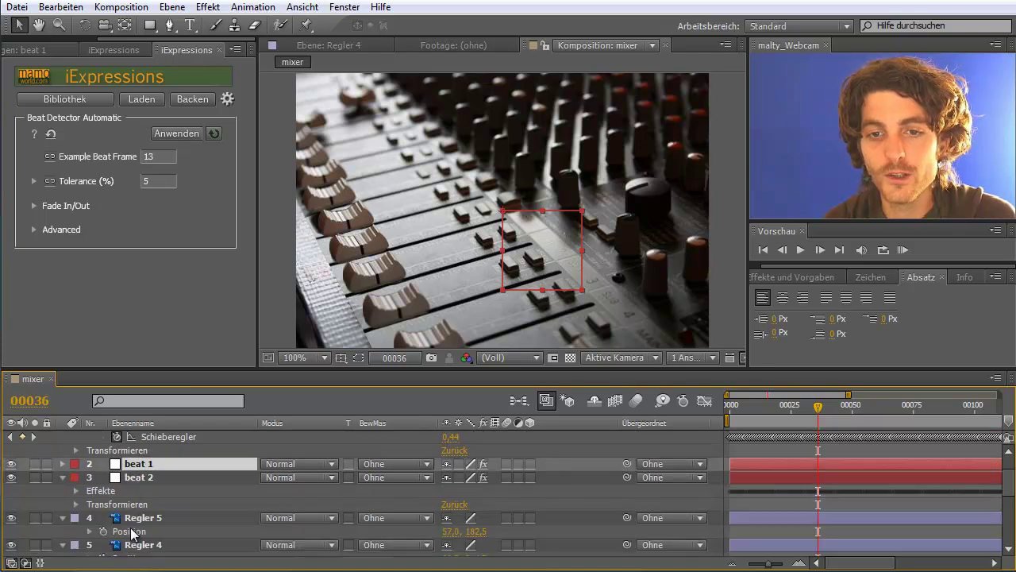
pyautogui.click(73, 486)
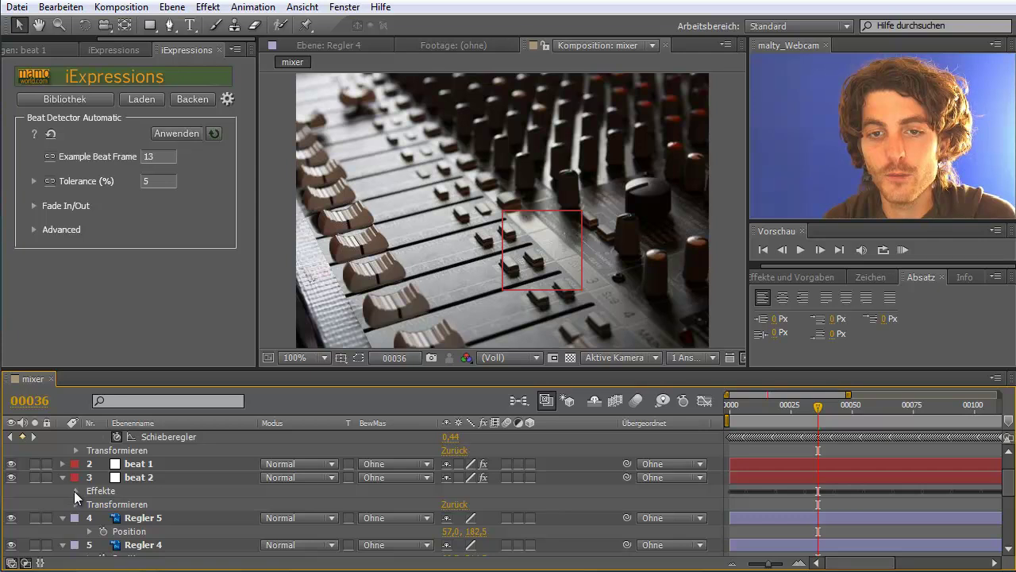
# Select beat 2's Beide Kanäle slider and set Example Beat Frame to 36
pyautogui.click(75, 491)
pyautogui.click(91, 505)
pyautogui.click(152, 517)
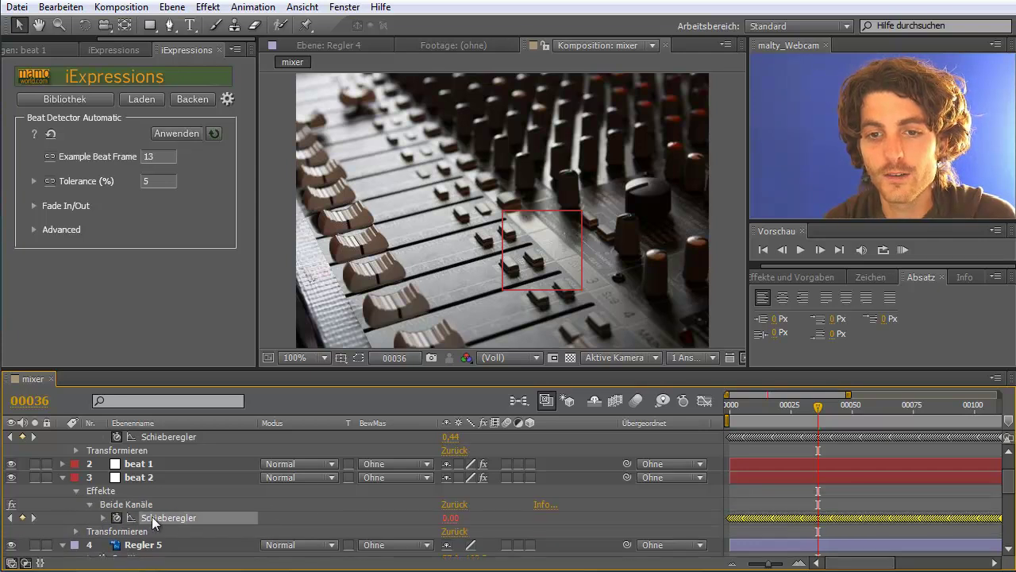
pyautogui.click(159, 157)
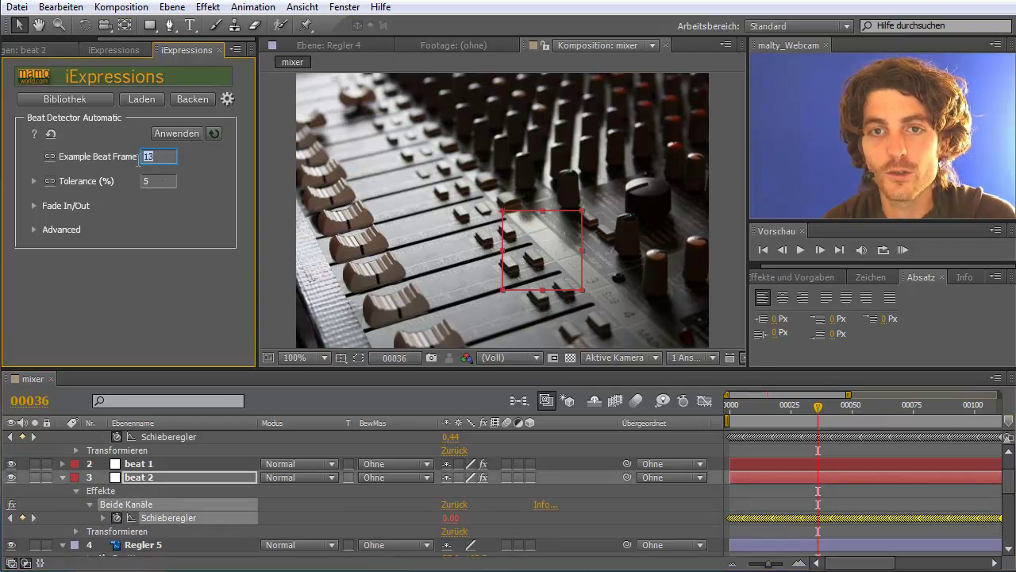
pyautogui.write('36')
pyautogui.press('Return')
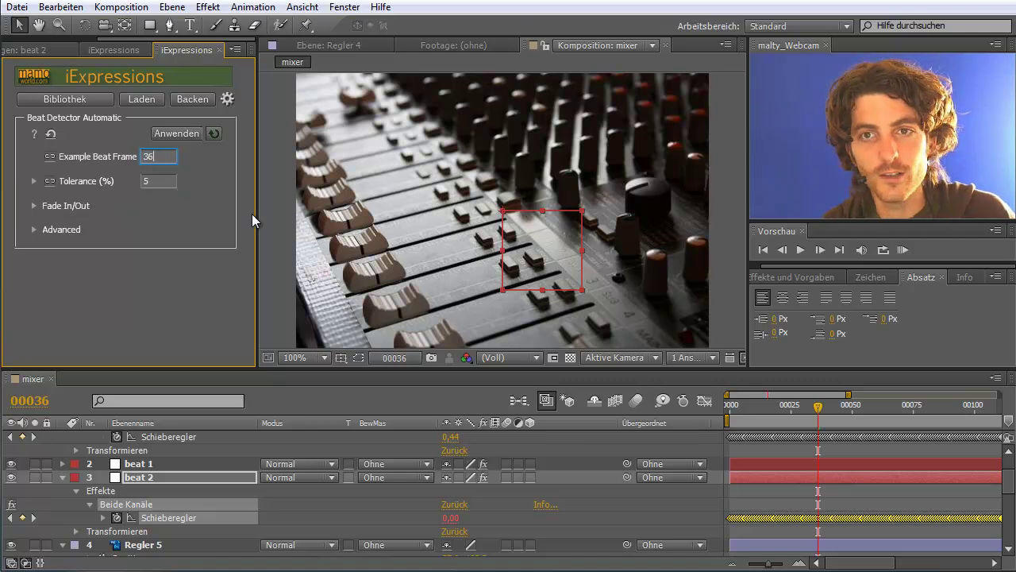
pyautogui.moveTo(1008, 479); pyautogui.dragTo(1011, 534)
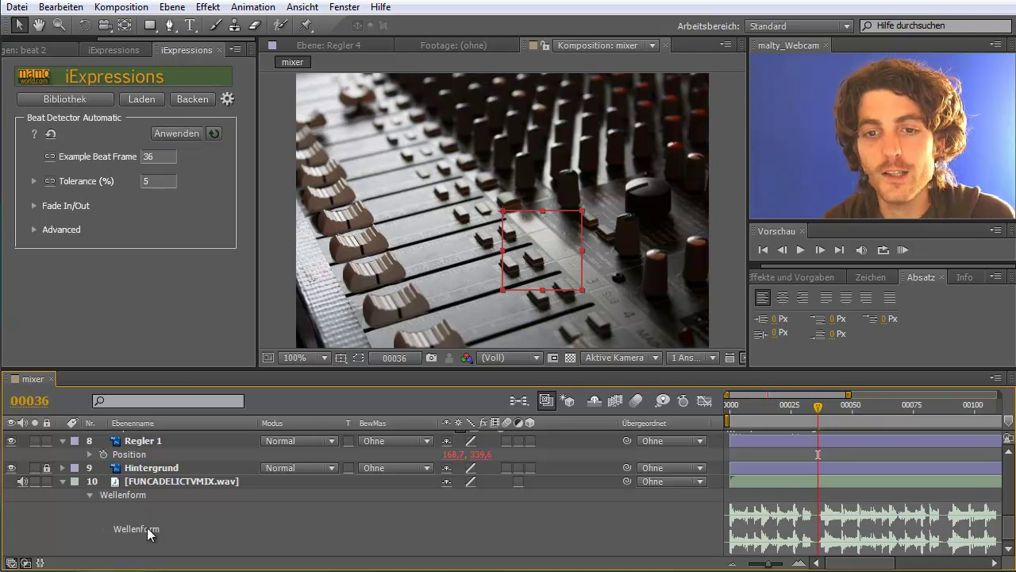
# Apply the automatic beat detector to beat 2's slider
pyautogui.scroll(3, 157, 520)
pyautogui.scroll(3, 157, 520)
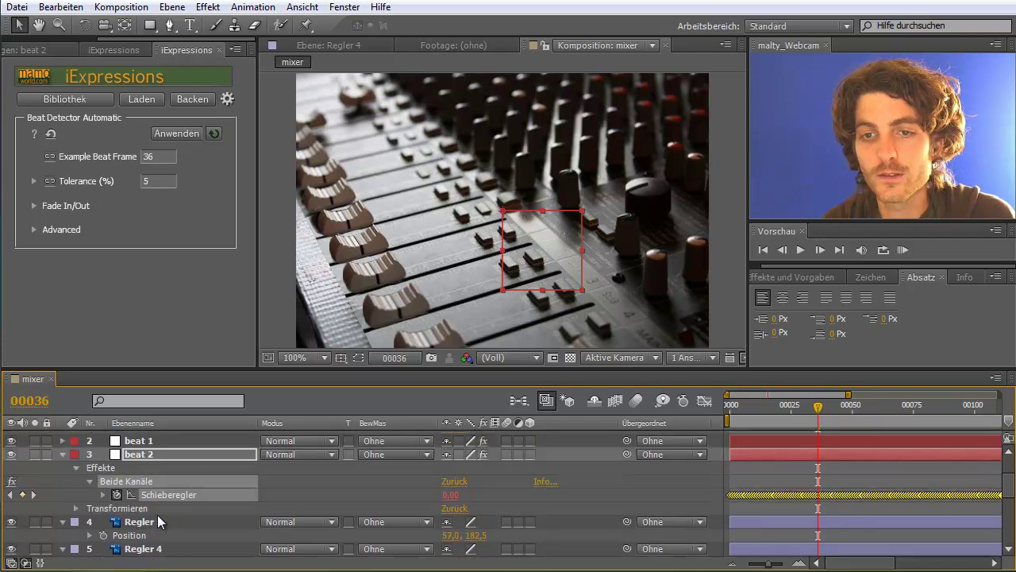
pyautogui.click(171, 134)
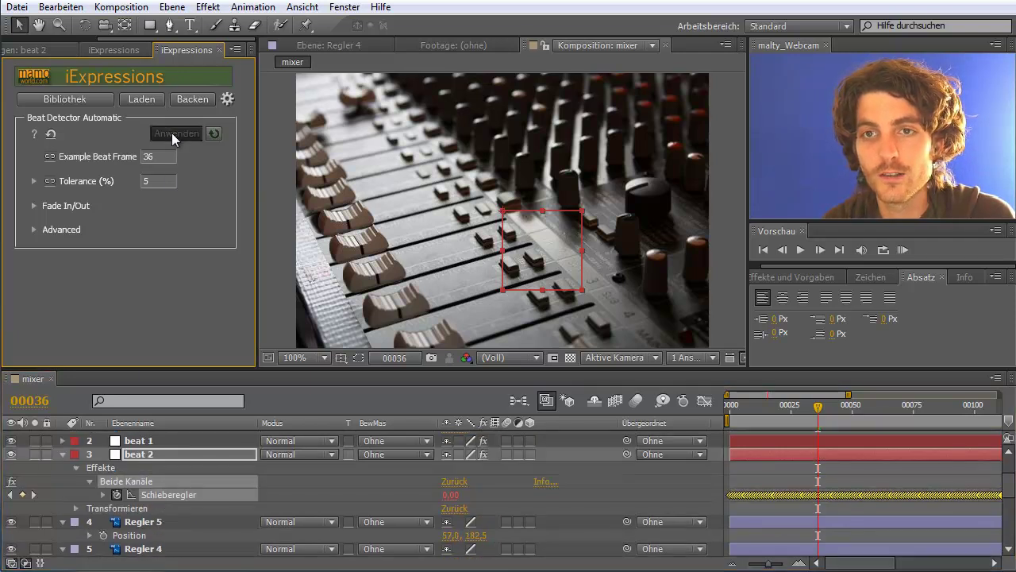
# Collapse fader layers Regler 5 through 1, mark them shy, and hide them
pyautogui.click(63, 521)
pyautogui.click(63, 536)
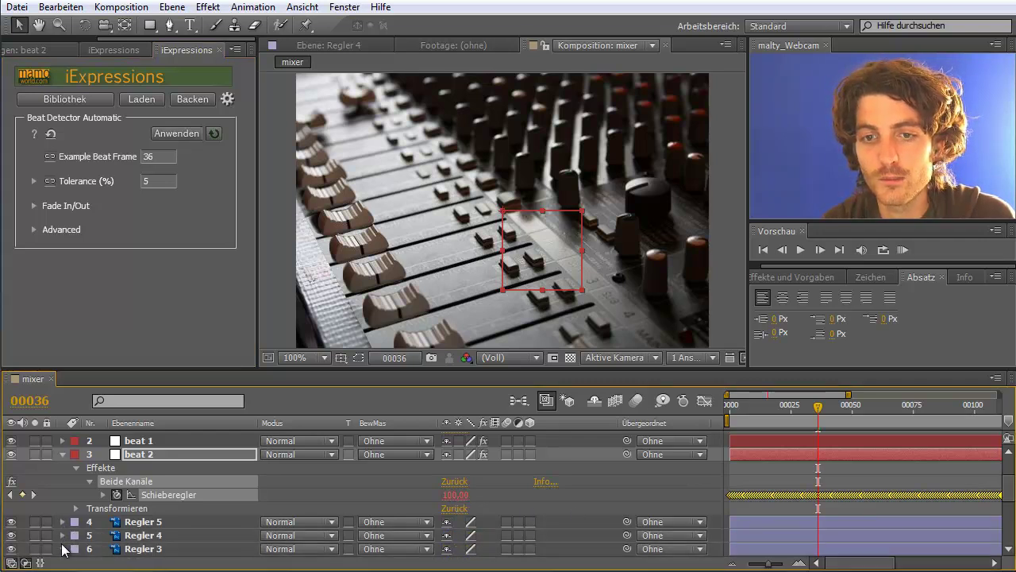
pyautogui.scroll(-3, 127, 555)
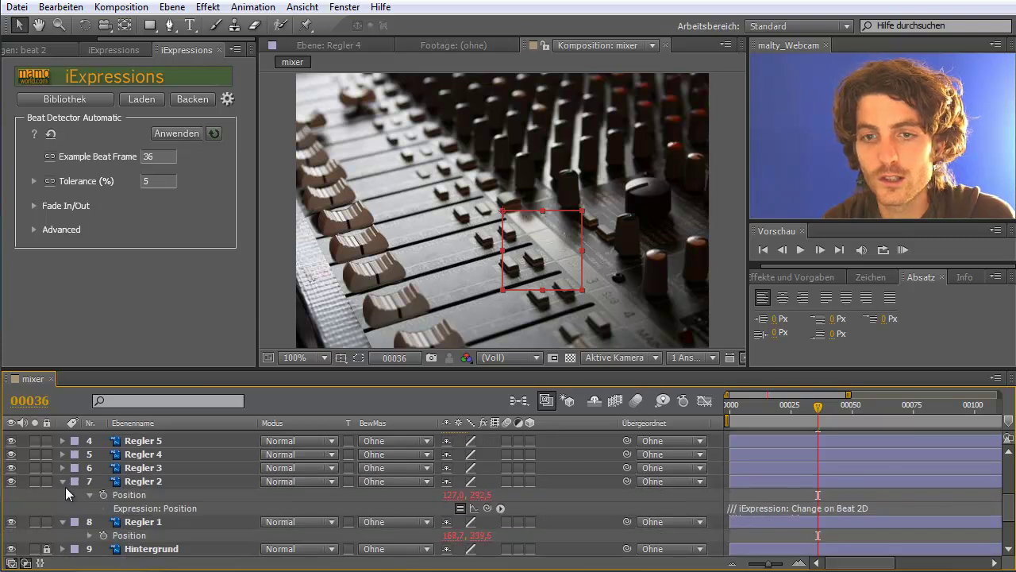
pyautogui.click(61, 480)
pyautogui.click(63, 495)
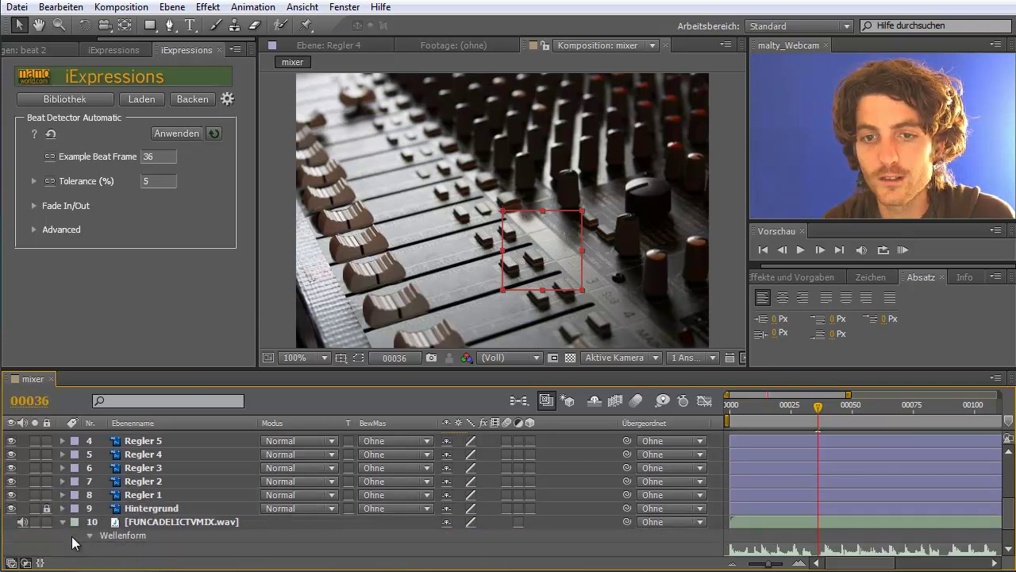
pyautogui.click(154, 496)
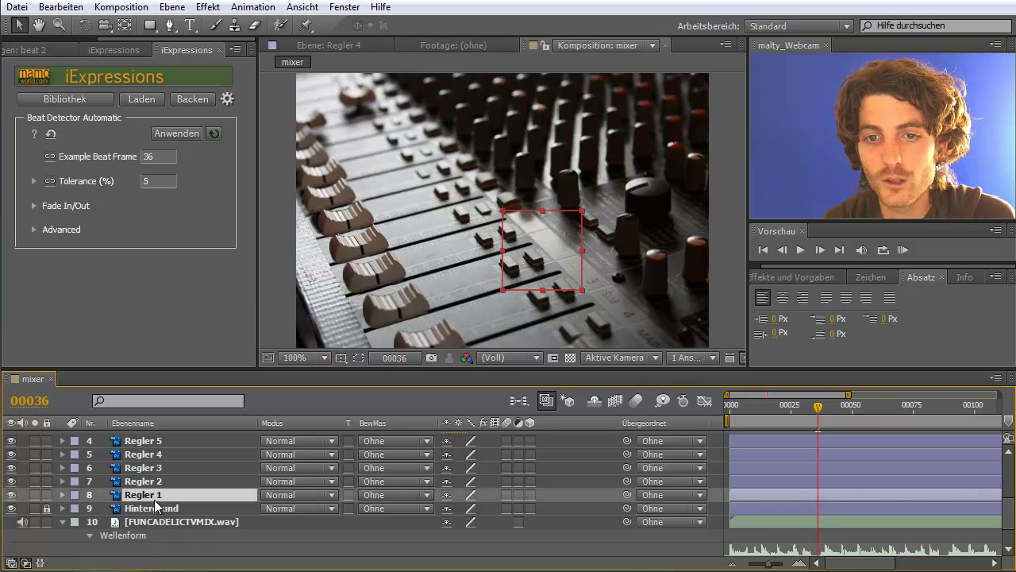
pyautogui.scroll(2, 155, 495)
pyautogui.keyDown('shift'); pyautogui.click(139, 480); pyautogui.keyUp('shift')
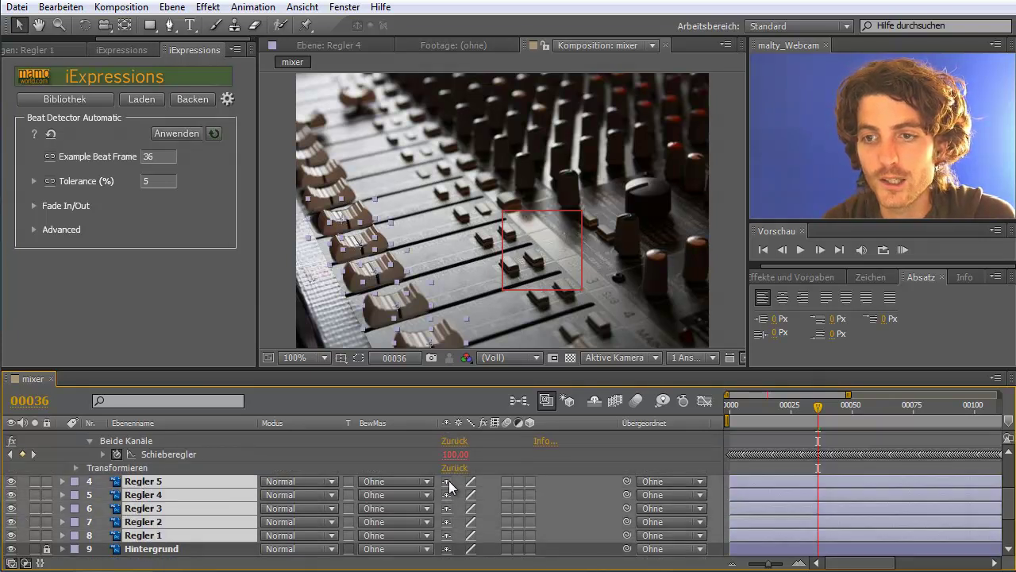
pyautogui.moveTo(448, 480); pyautogui.dragTo(448, 535)
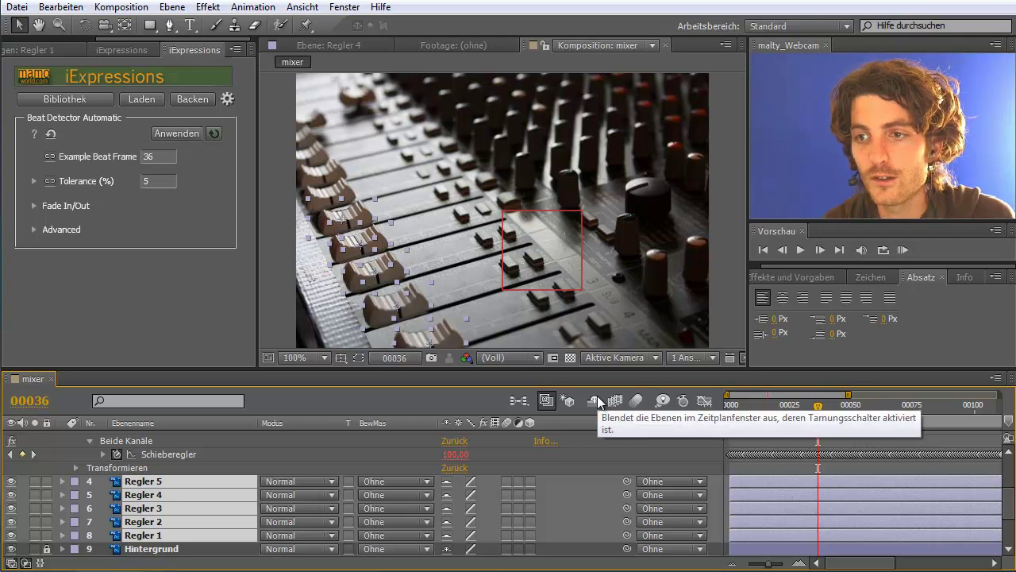
pyautogui.click(595, 401)
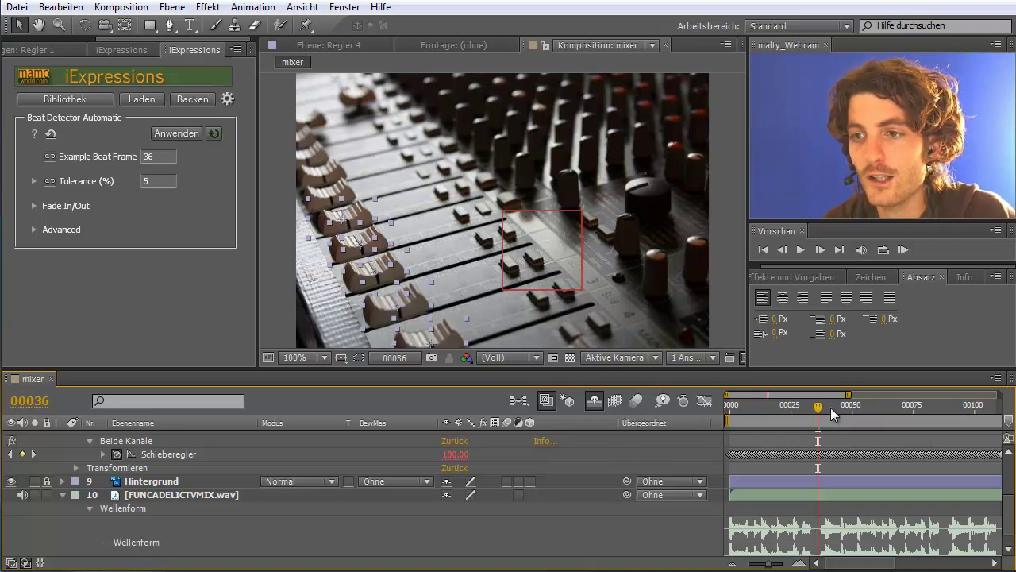
# Scrub the timeline forward and back to check beat 2's slider values
pyautogui.moveTo(819, 407); pyautogui.dragTo(946, 414)
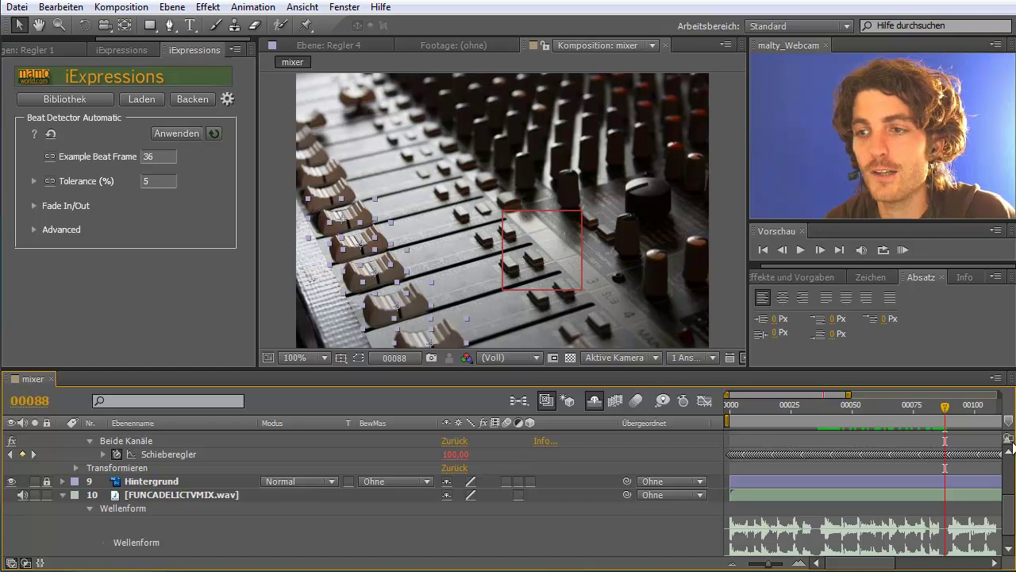
pyautogui.moveTo(950, 407)
pyautogui.mouseDown()
pyautogui.moveTo(805, 417)
pyautogui.moveTo(818, 417)
pyautogui.mouseUp()
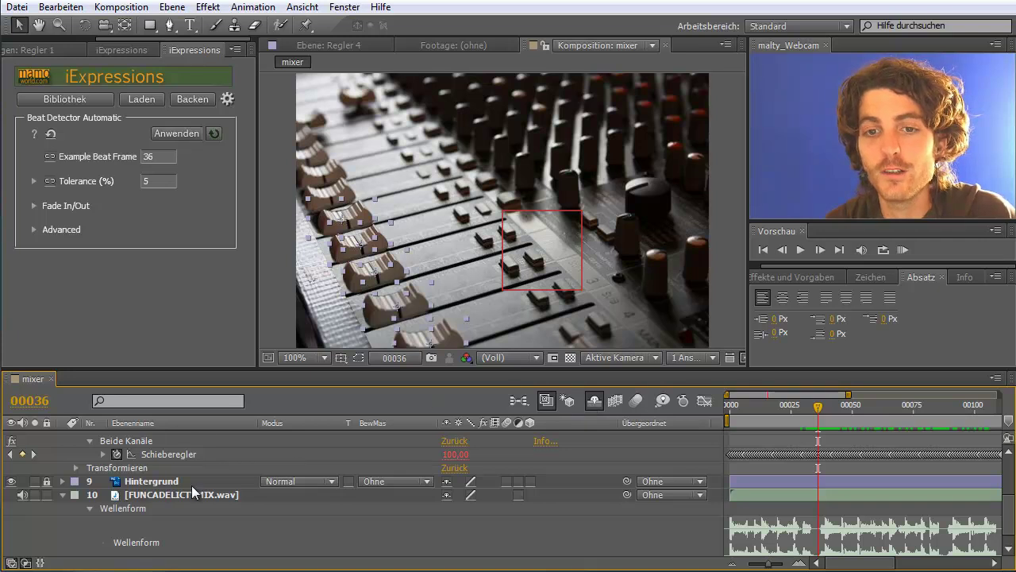
pyautogui.scroll(-1, 202, 487)
pyautogui.scroll(3, 201, 485)
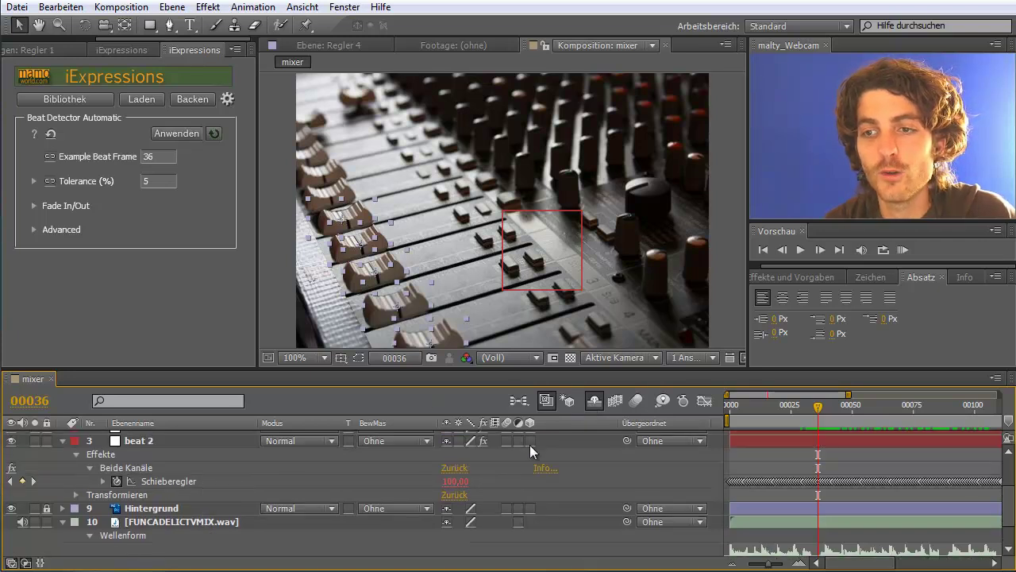
# Show the shy layers and move Regler 3's fader beside the red box to 250,0, 208,5
pyautogui.click(595, 400)
pyautogui.scroll(-3, 217, 523)
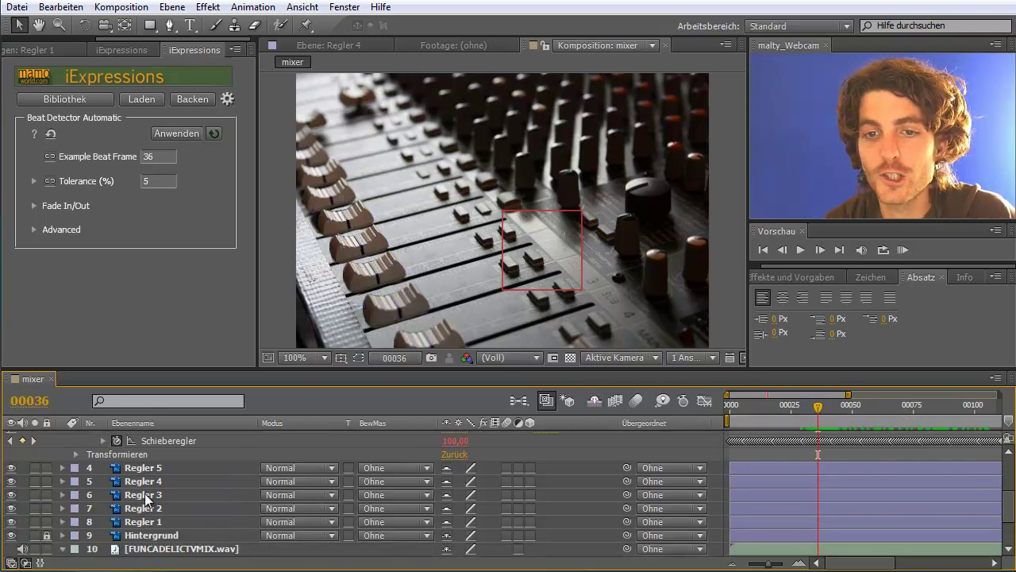
pyautogui.click(144, 493)
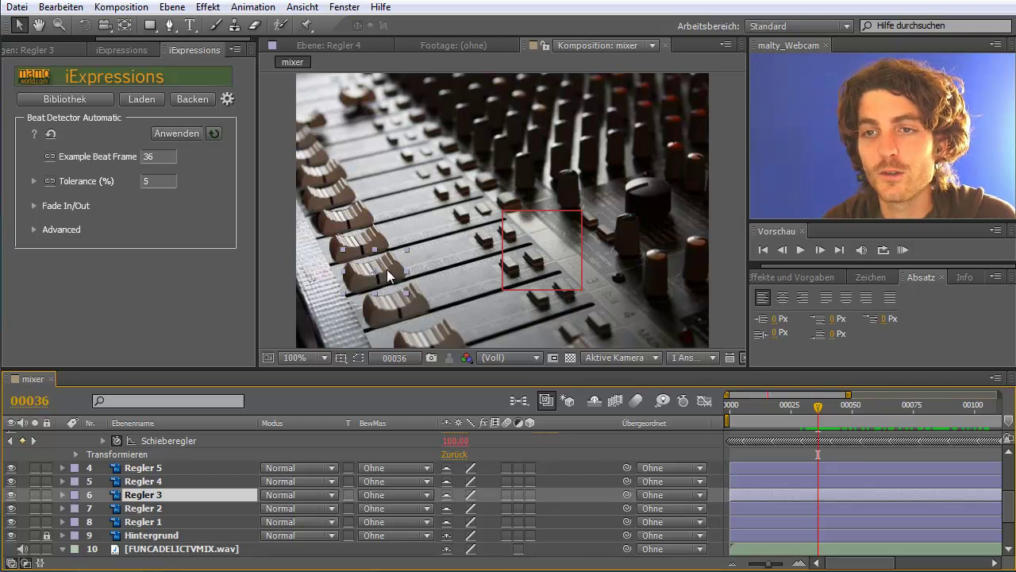
pyautogui.moveTo(386, 269); pyautogui.dragTo(505, 237)
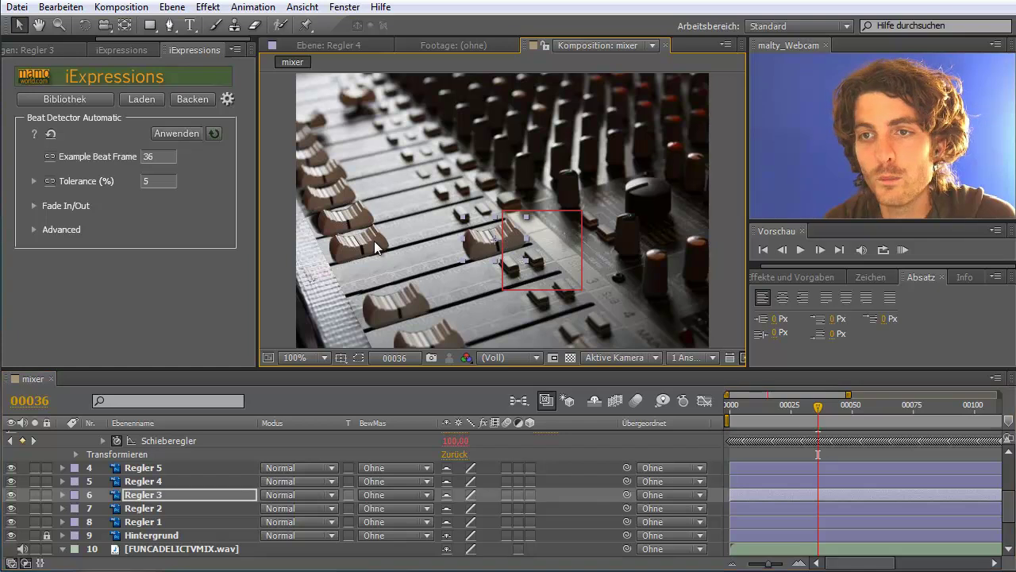
pyautogui.click(149, 493)
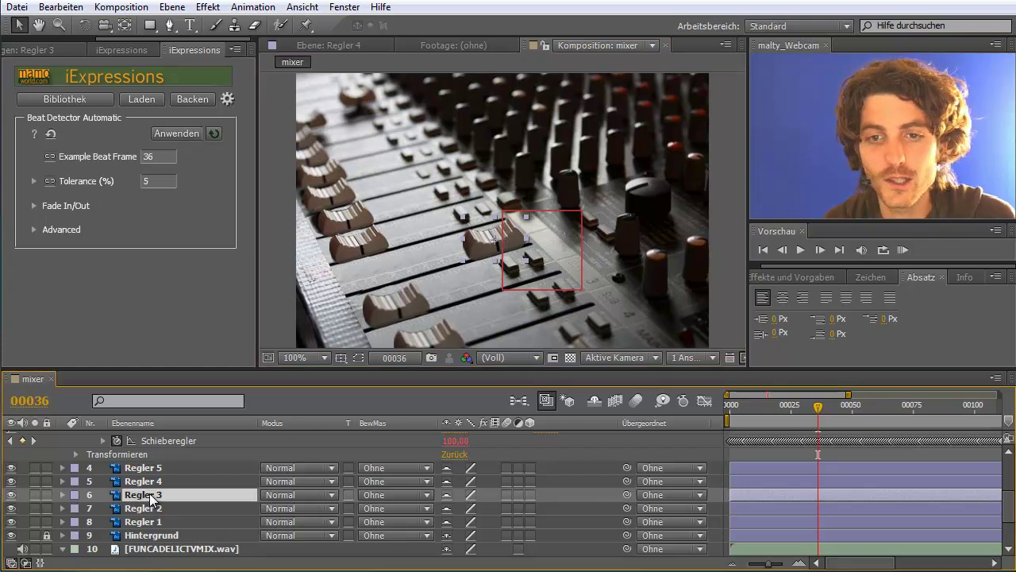
pyautogui.press('p')
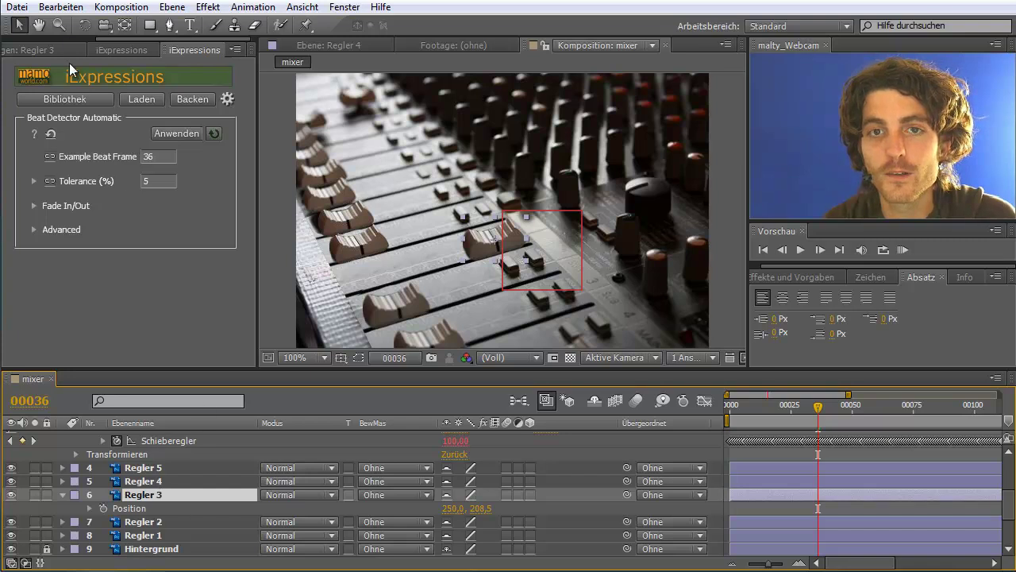
# Load Audio > Change on Beat 2D with Value on Beat 250,0, 208,5
pyautogui.click(54, 100)
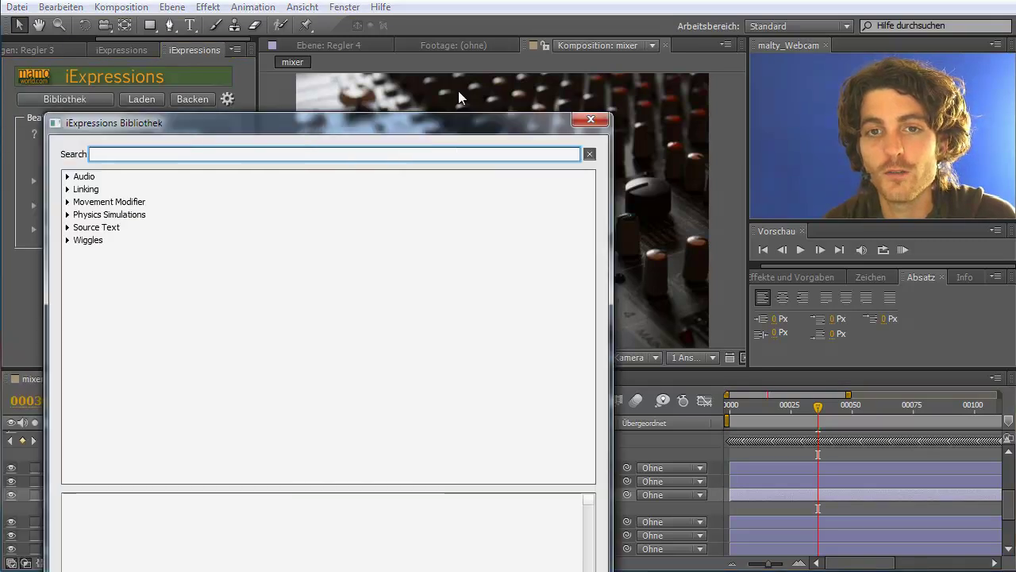
pyautogui.click(198, 115)
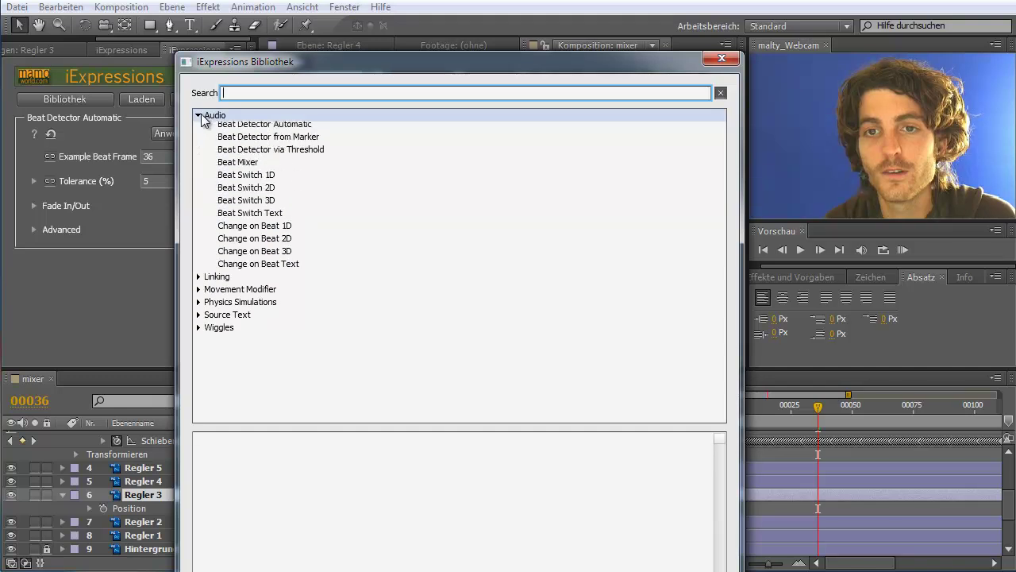
pyautogui.click(281, 243)
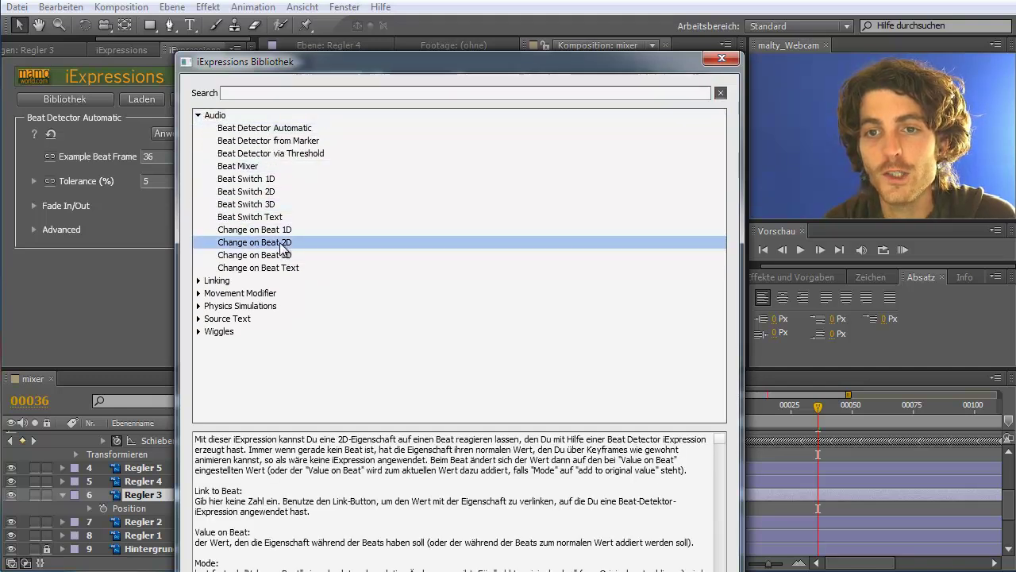
pyautogui.doubleClick(281, 245)
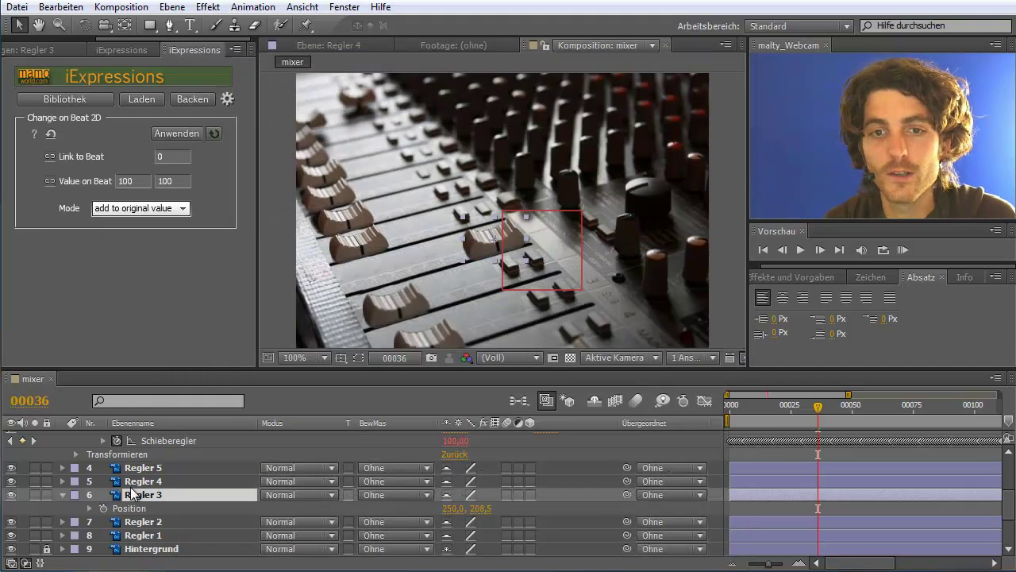
pyautogui.click(143, 181)
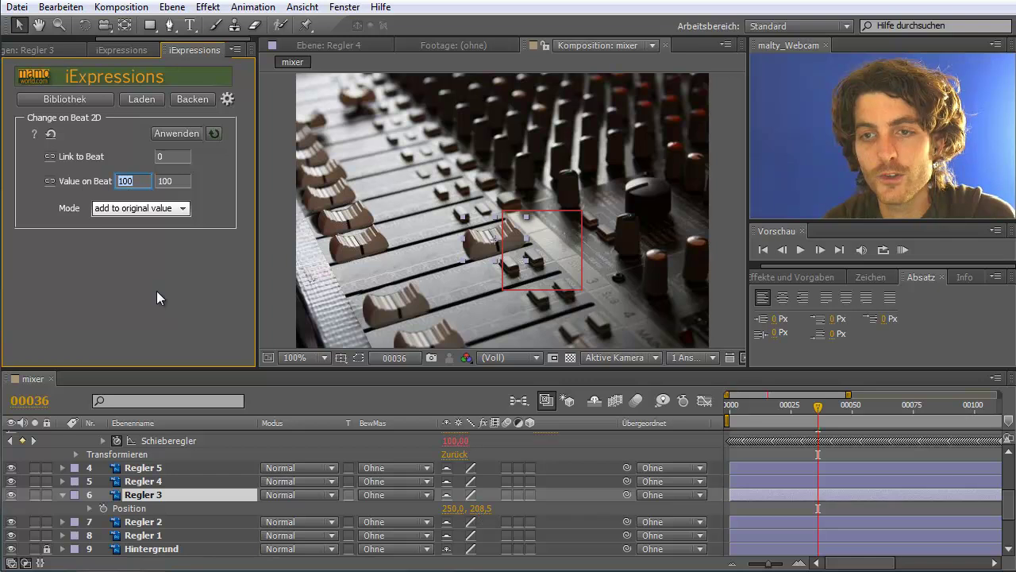
pyautogui.write('25')
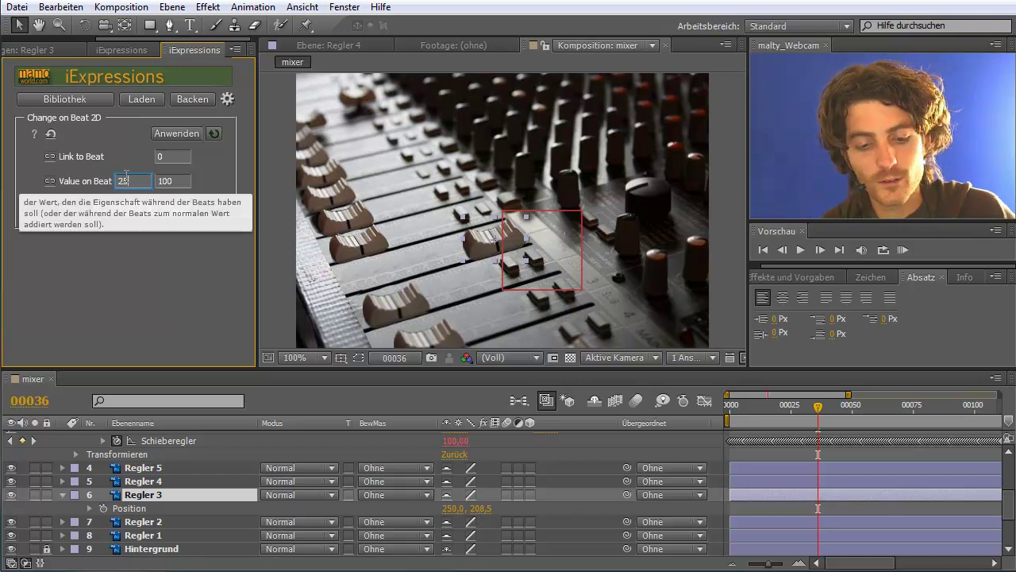
pyautogui.write('0,0, 2')
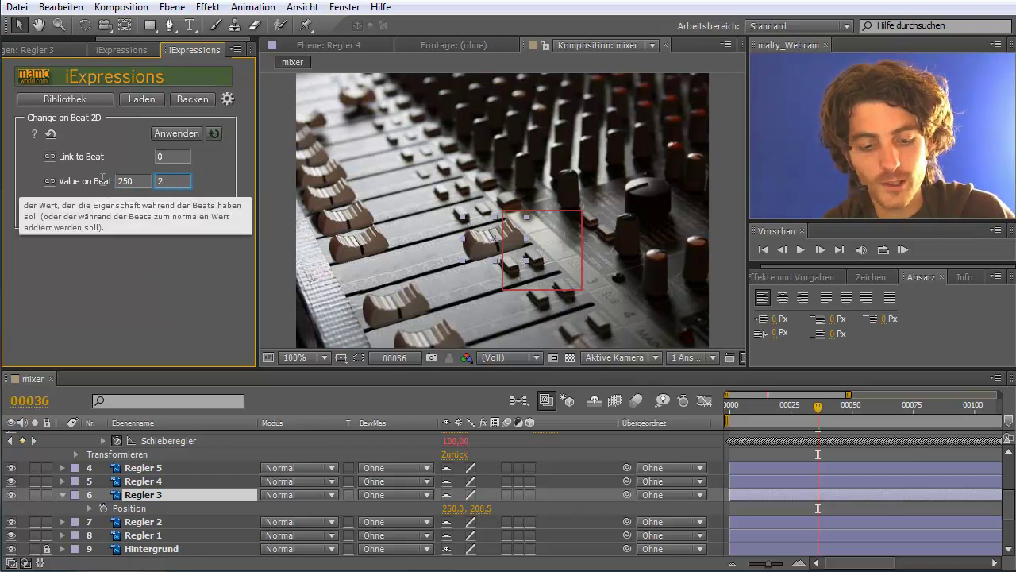
pyautogui.write('08,5')
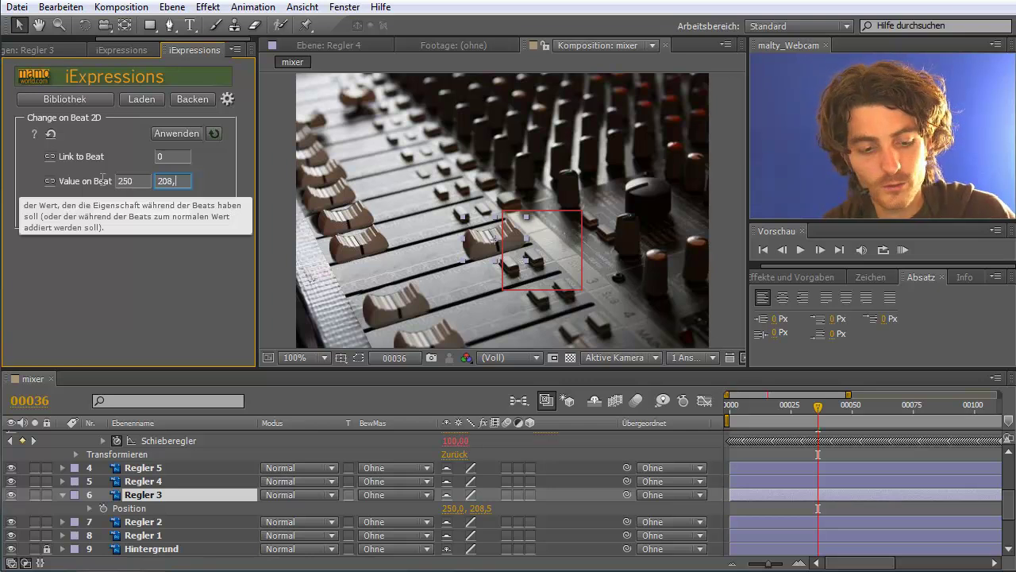
pyautogui.press('Return')
# Link Change on Beat 2D's Link to Beat to beat 2's Schieberegler
pyautogui.click(162, 157)
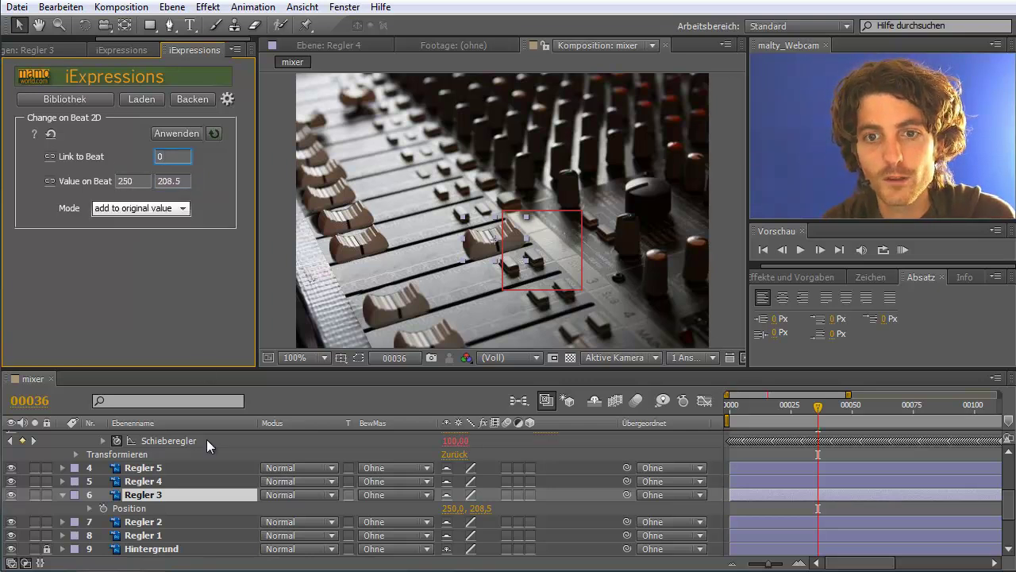
pyautogui.scroll(2, 199, 484)
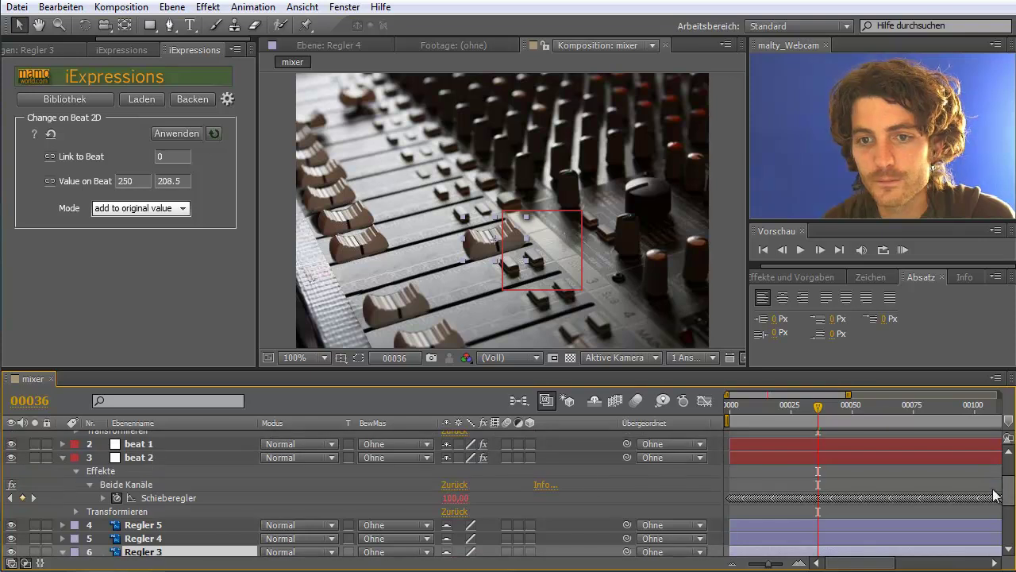
pyautogui.click(160, 495)
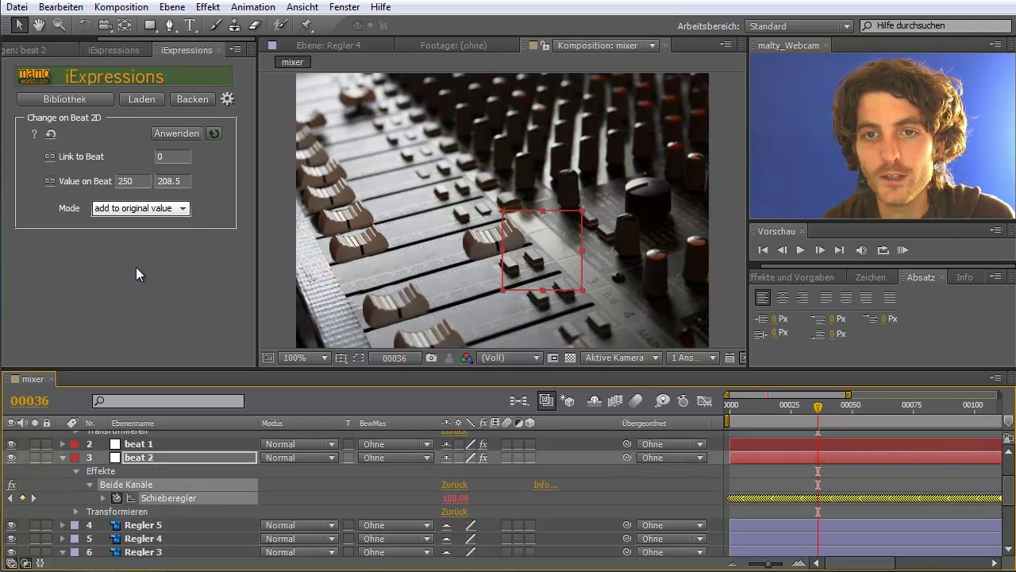
pyautogui.click(48, 156)
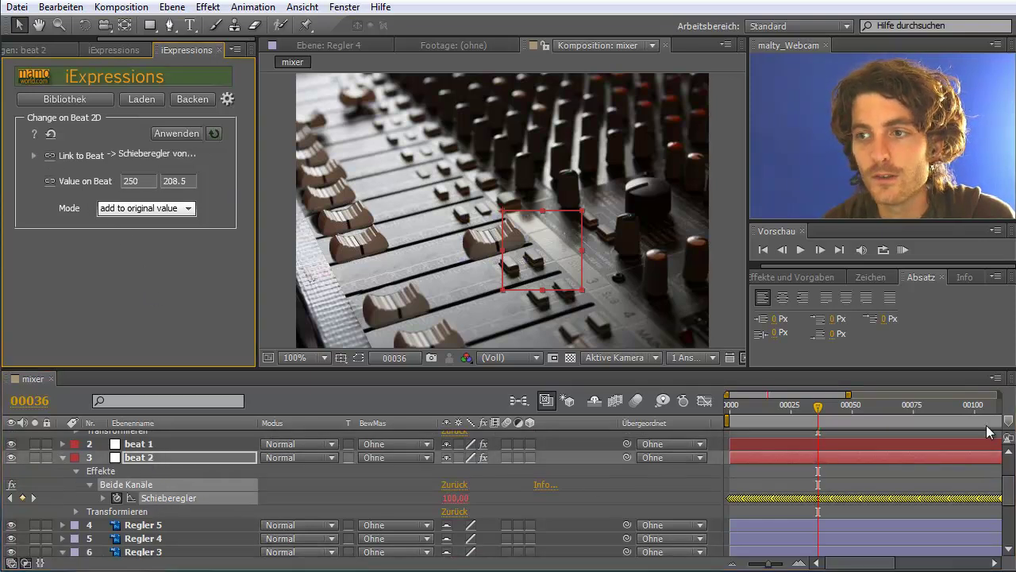
pyautogui.scroll(-5, 413, 465)
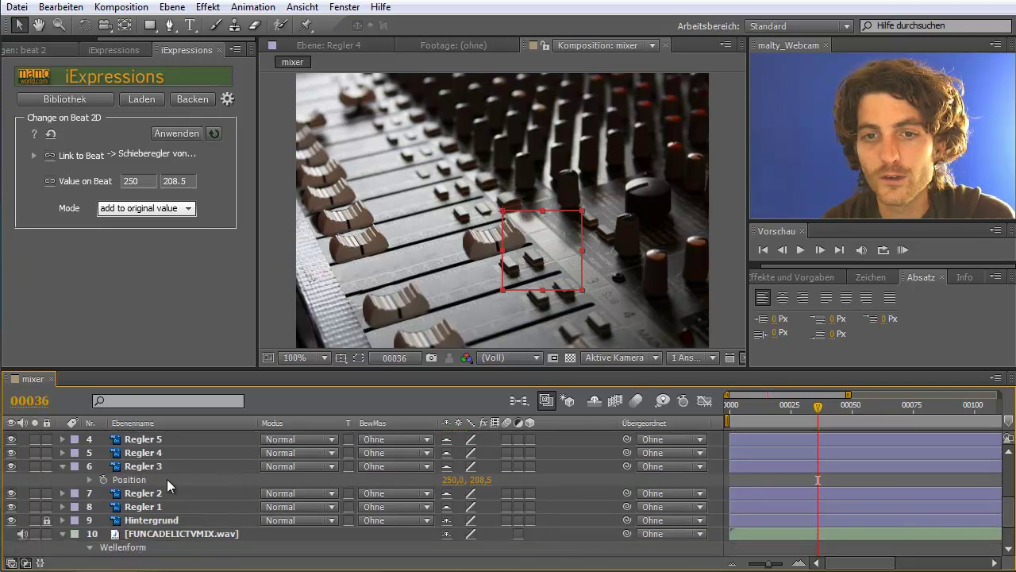
# Return Regler 3's fader down-left, apply Change on Beat 2D to its Position, and scrub to check
pyautogui.click(131, 479)
pyautogui.moveTo(477, 238); pyautogui.dragTo(354, 272)
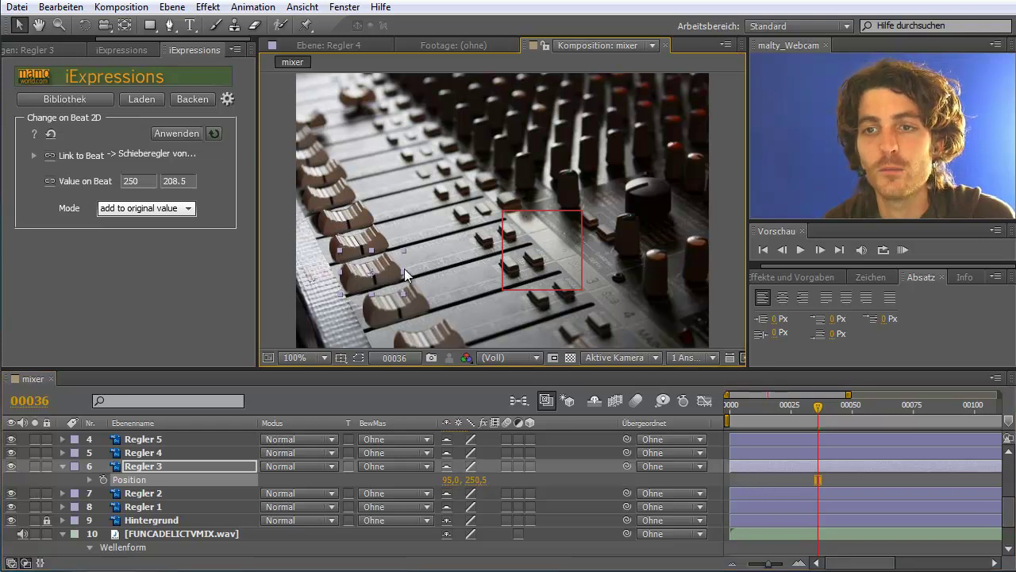
pyautogui.click(143, 480)
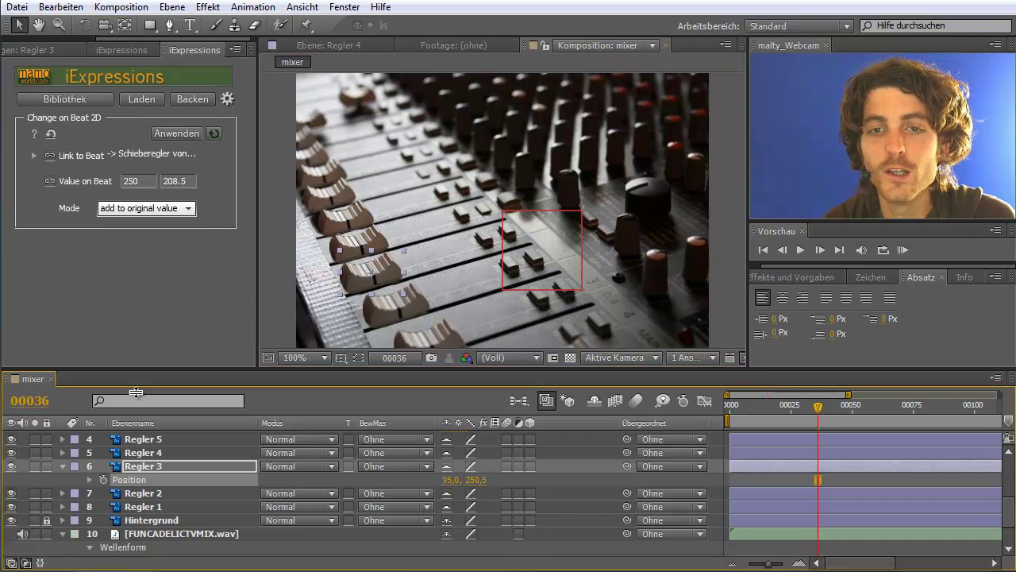
pyautogui.click(162, 135)
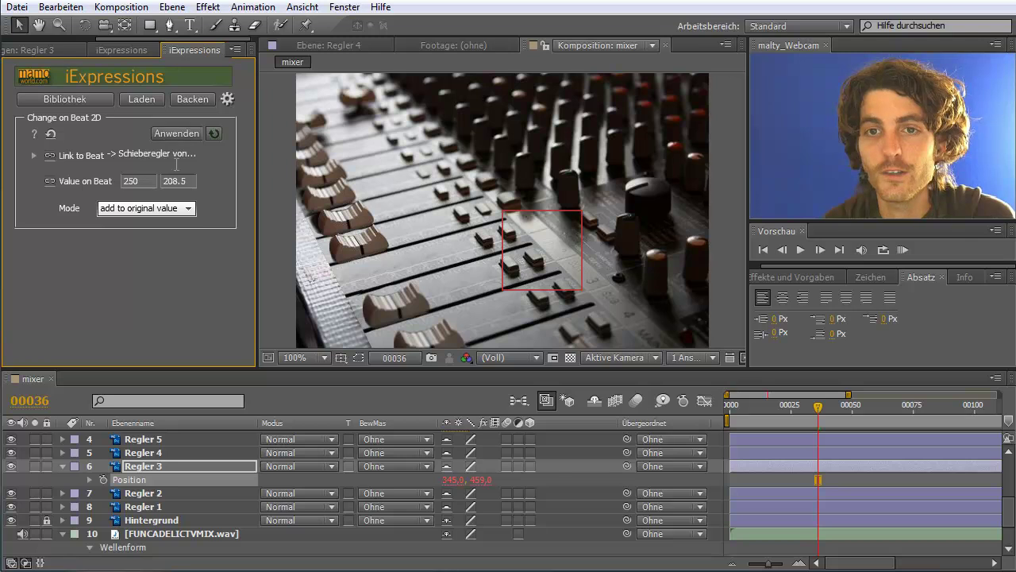
pyautogui.moveTo(135, 213)
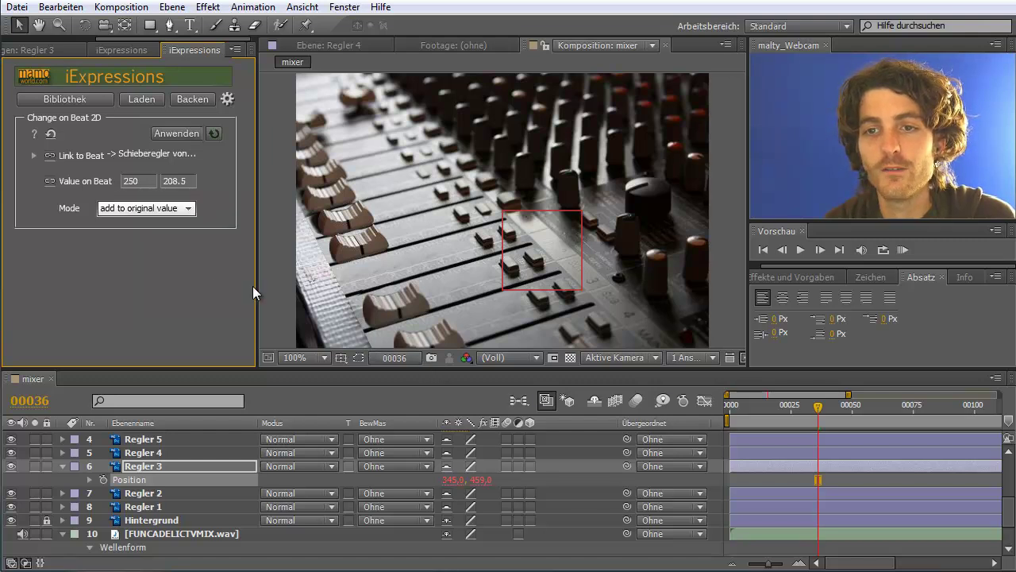
pyautogui.moveTo(818, 421)
pyautogui.mouseDown()
pyautogui.moveTo(843, 414)
pyautogui.moveTo(821, 417)
pyautogui.mouseUp()
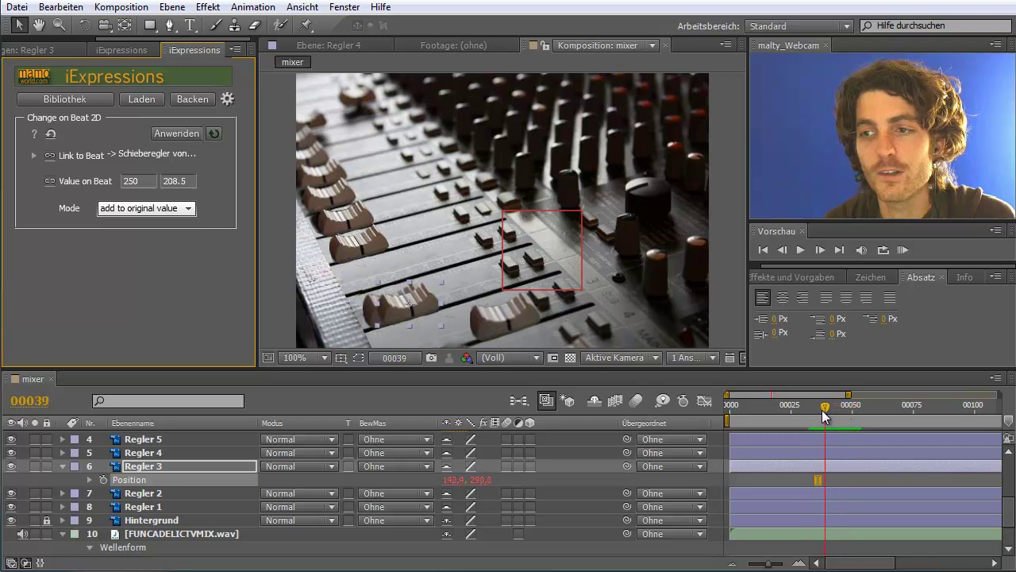
# Reapply Regler 3's Position beat link in 'replace original value' mode and play a RAM Preview
pyautogui.moveTo(821, 417); pyautogui.dragTo(826, 417)
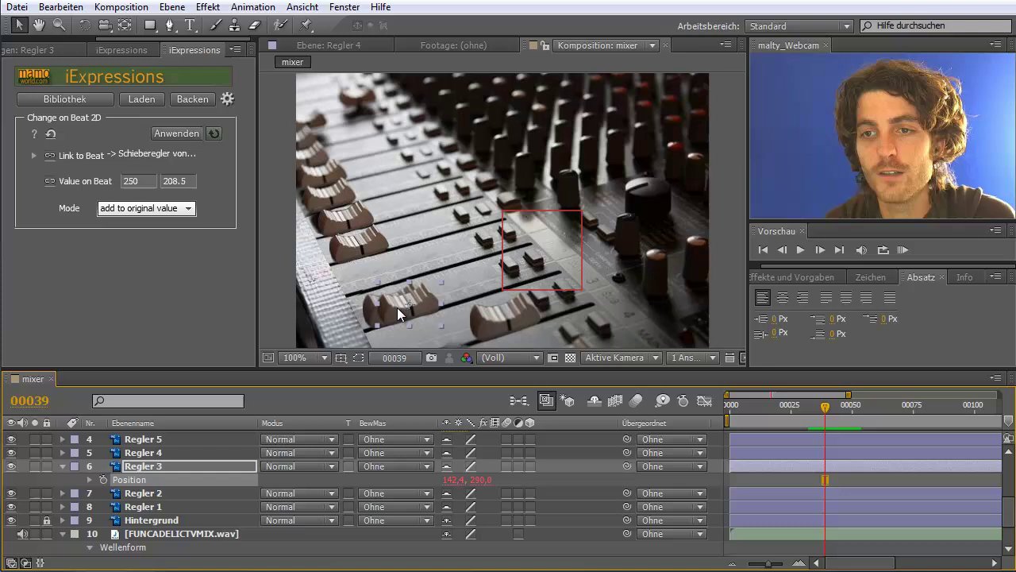
pyautogui.click(188, 208)
pyautogui.click(150, 238)
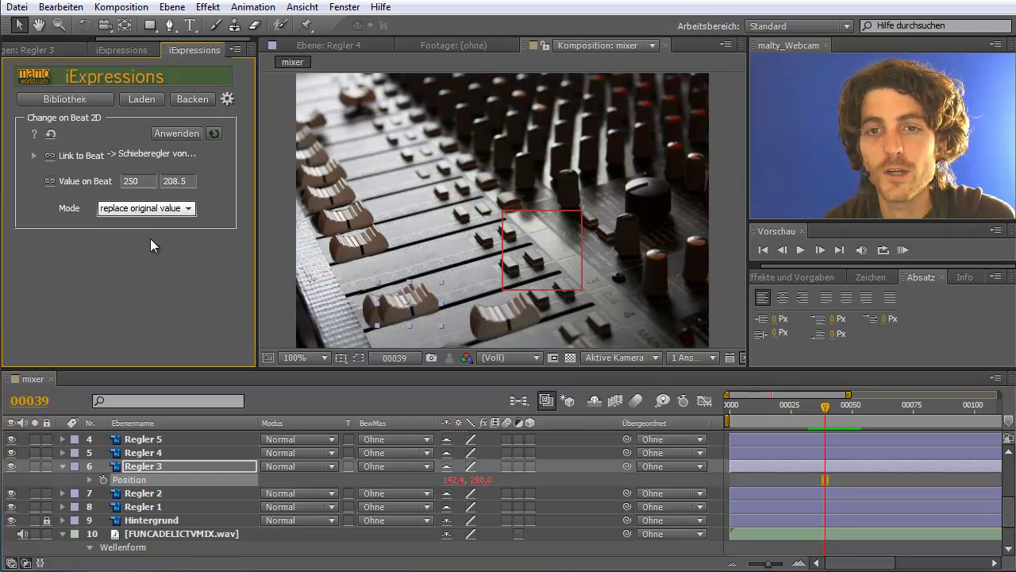
pyautogui.click(146, 468)
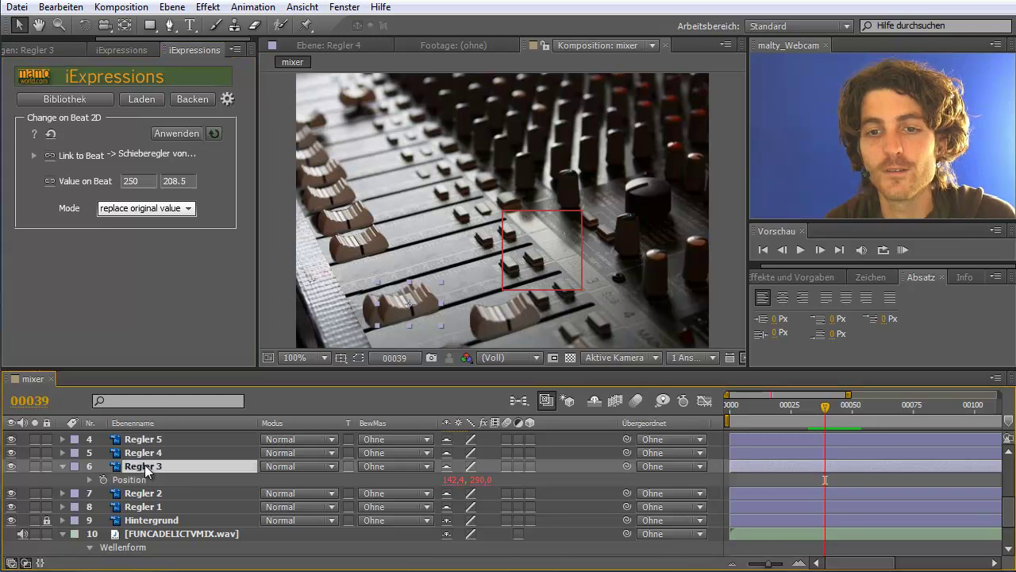
pyautogui.click(131, 478)
pyautogui.click(180, 135)
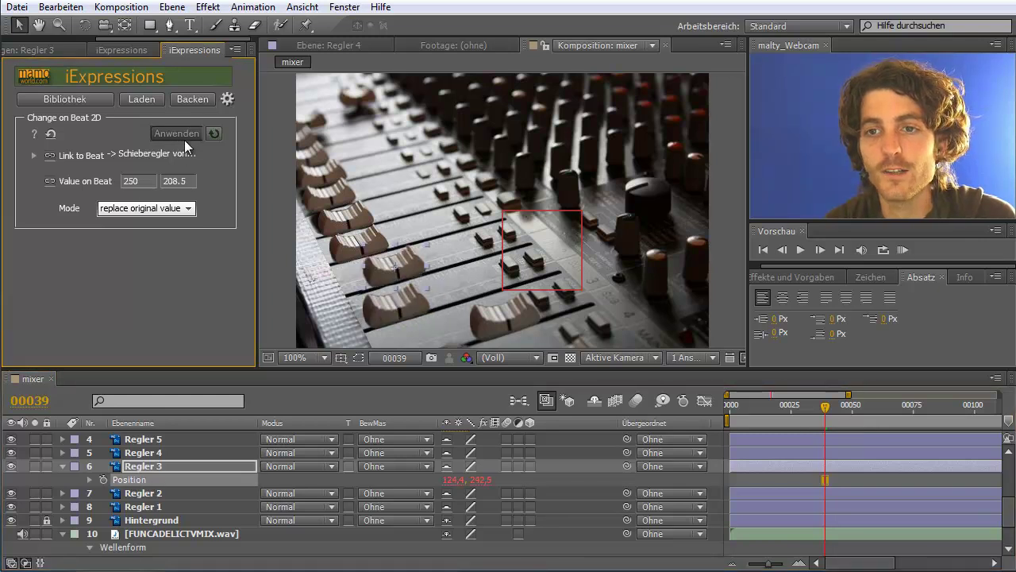
pyautogui.moveTo(826, 407); pyautogui.dragTo(790, 389)
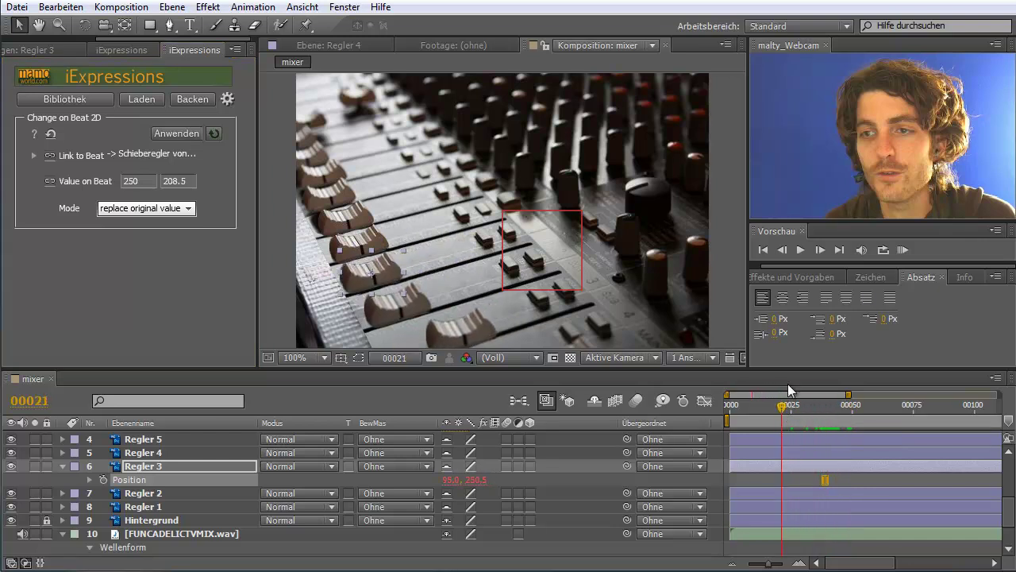
pyautogui.click(903, 249)
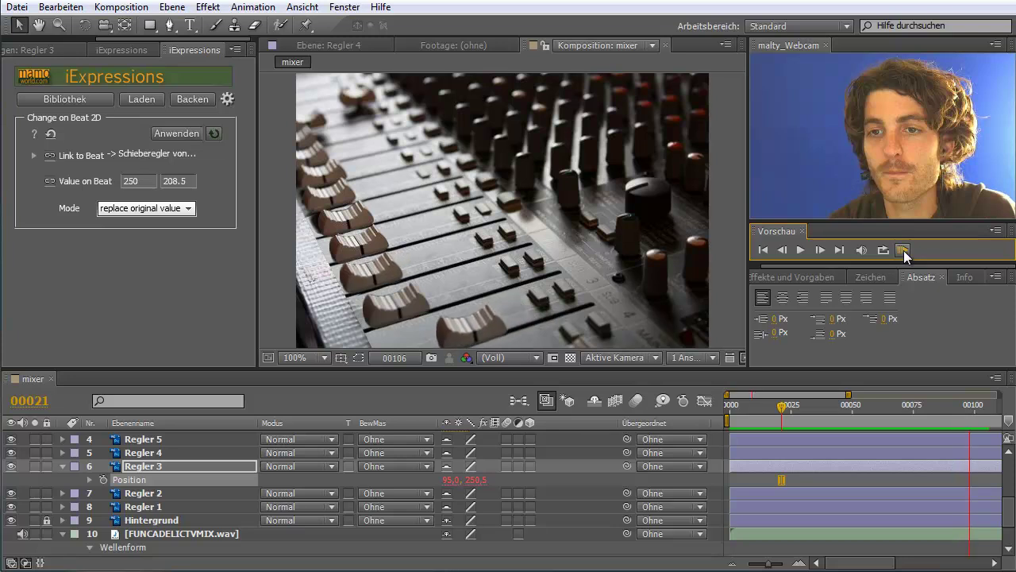
# Stop the RAM Preview and select beat 2's Beide Kanäle Schieberegler
pyautogui.click(903, 250)
pyautogui.scroll(-2, 190, 475)
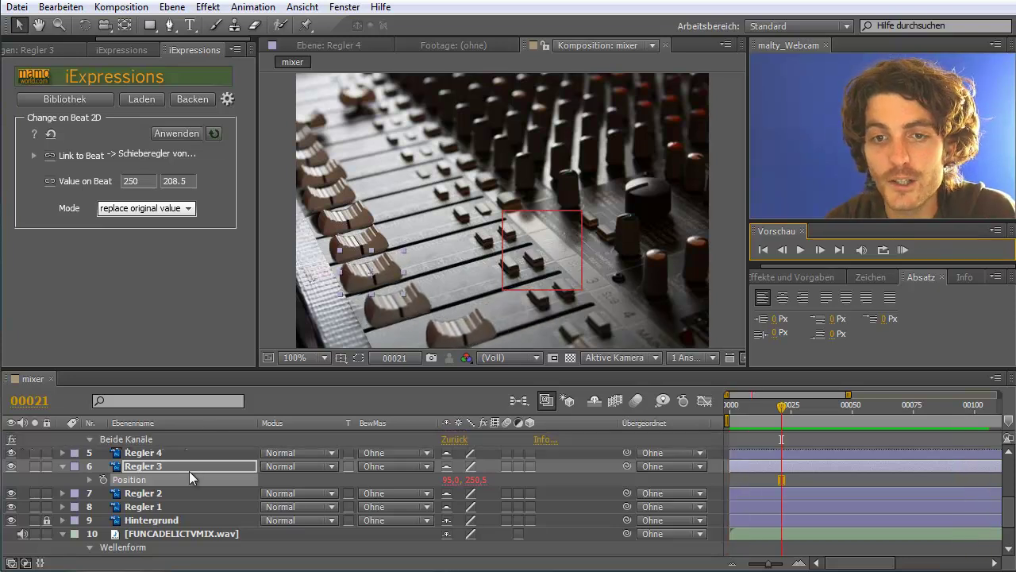
pyautogui.scroll(2, 189, 471)
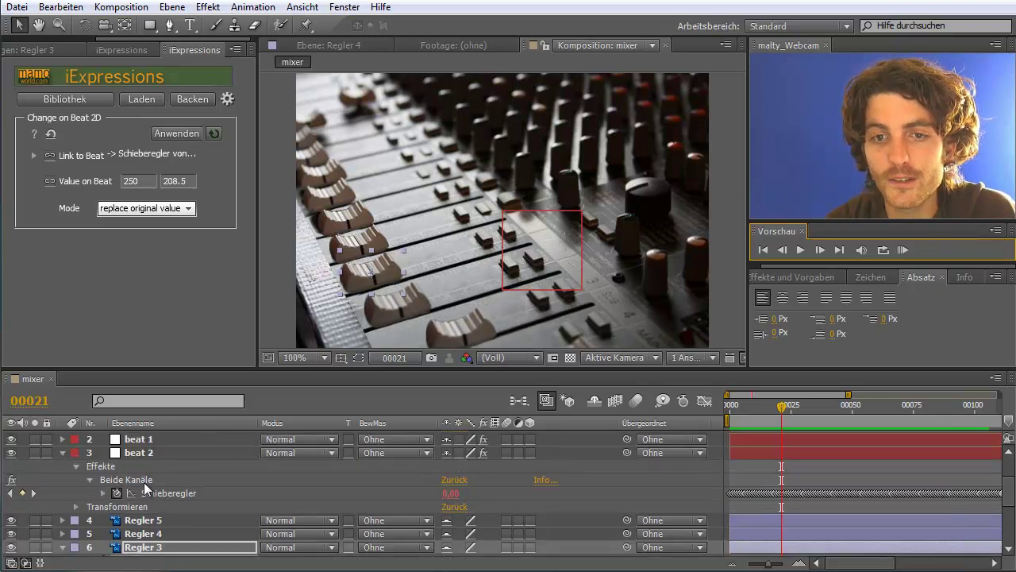
pyautogui.click(159, 493)
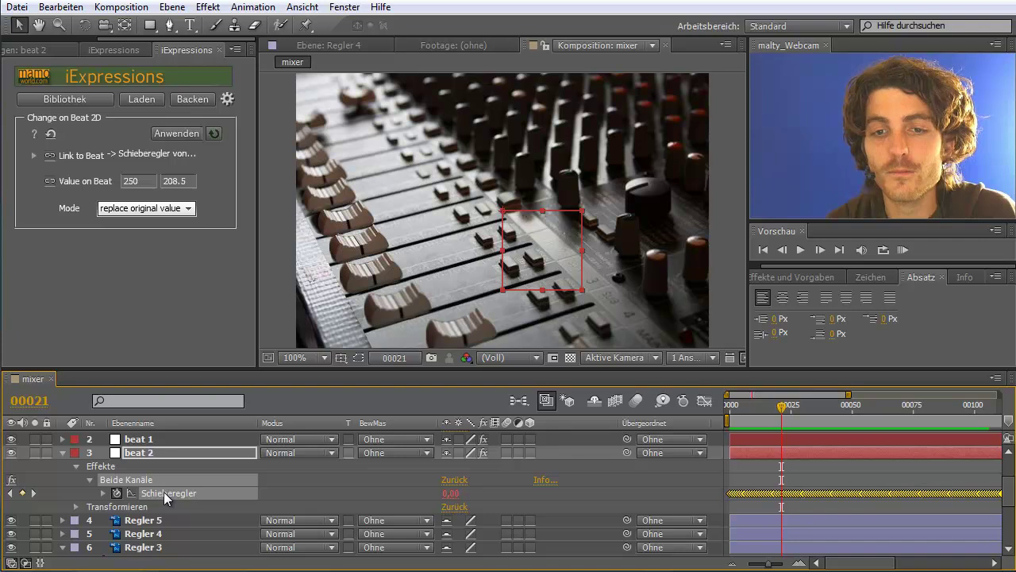
# Load Beat Detector Automatic with 5% tolerance, reveal its Fade In/Out settings, and scrub to check
pyautogui.click(144, 96)
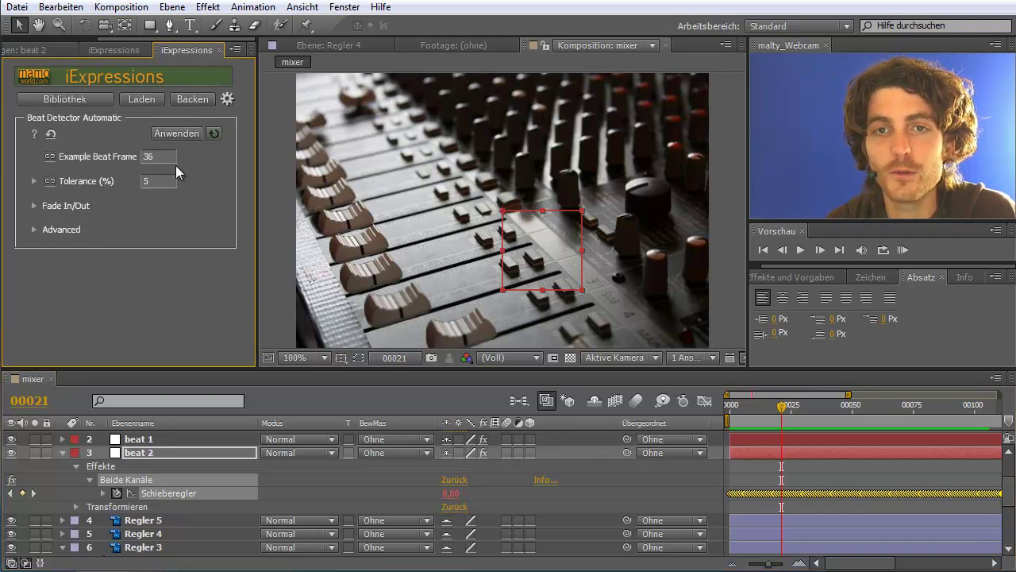
pyautogui.press('Return')
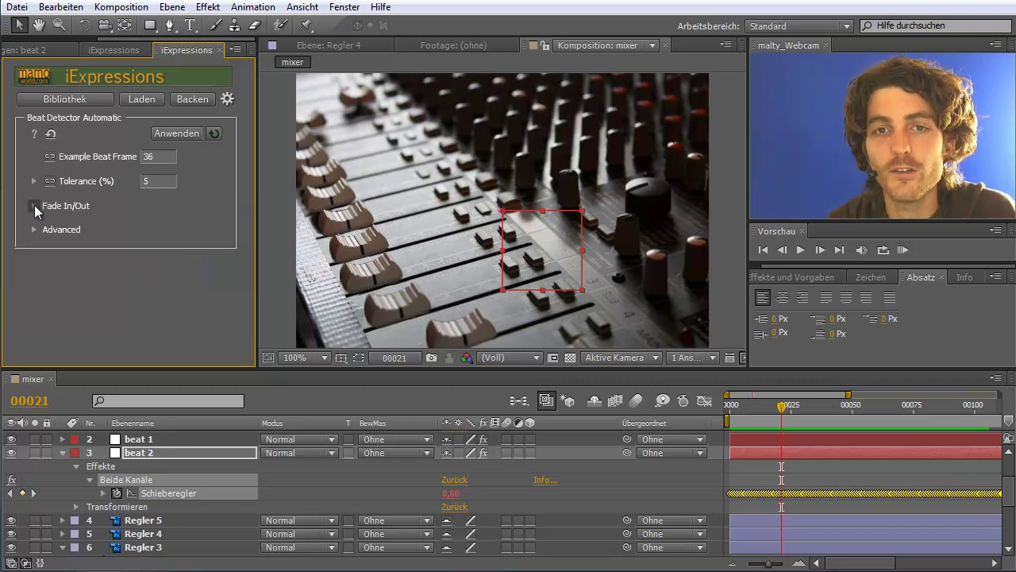
pyautogui.click(34, 205)
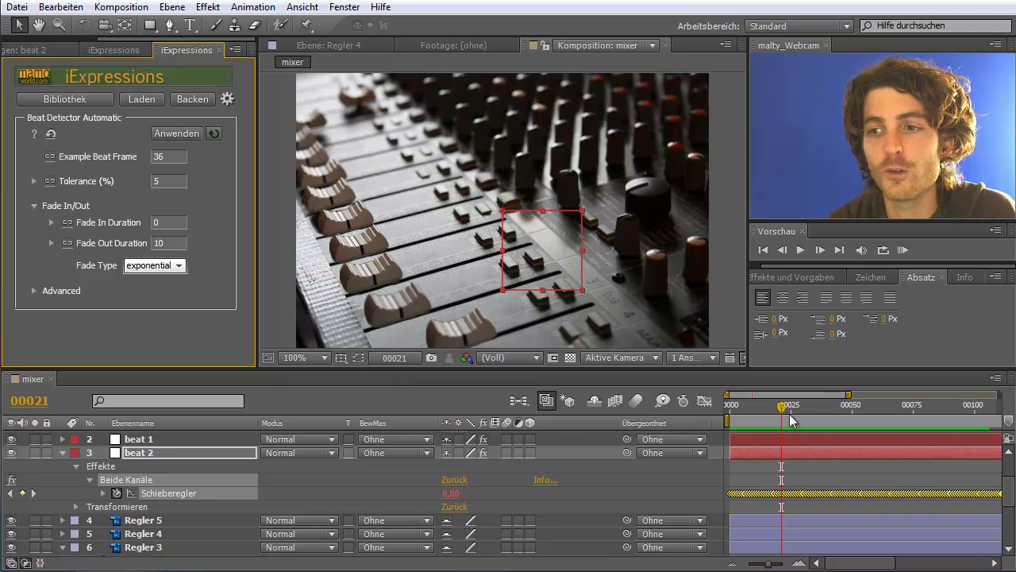
pyautogui.moveTo(783, 410)
pyautogui.mouseDown()
pyautogui.moveTo(826, 409)
pyautogui.moveTo(813, 413)
pyautogui.mouseUp()
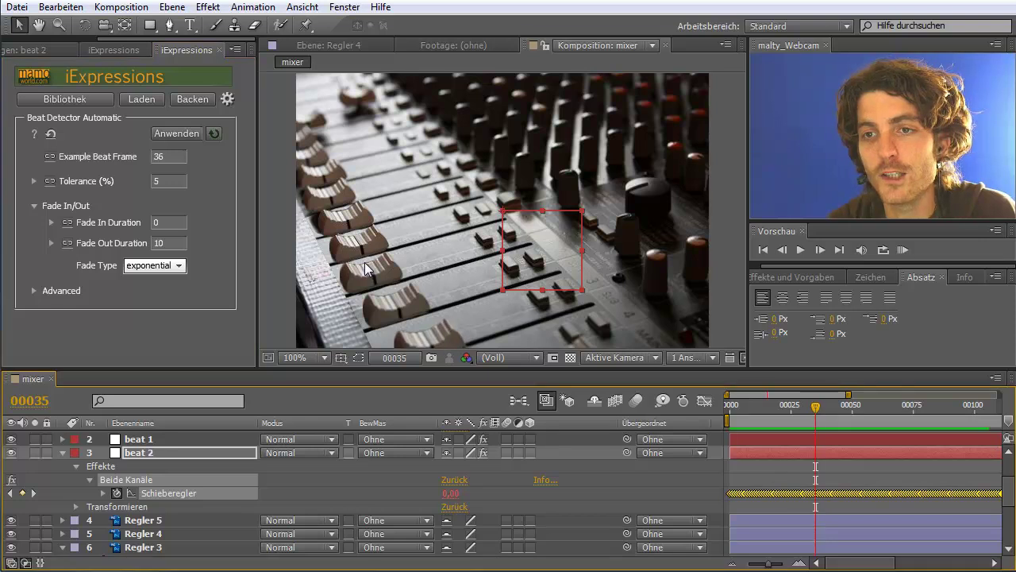
pyautogui.moveTo(818, 406); pyautogui.dragTo(833, 408)
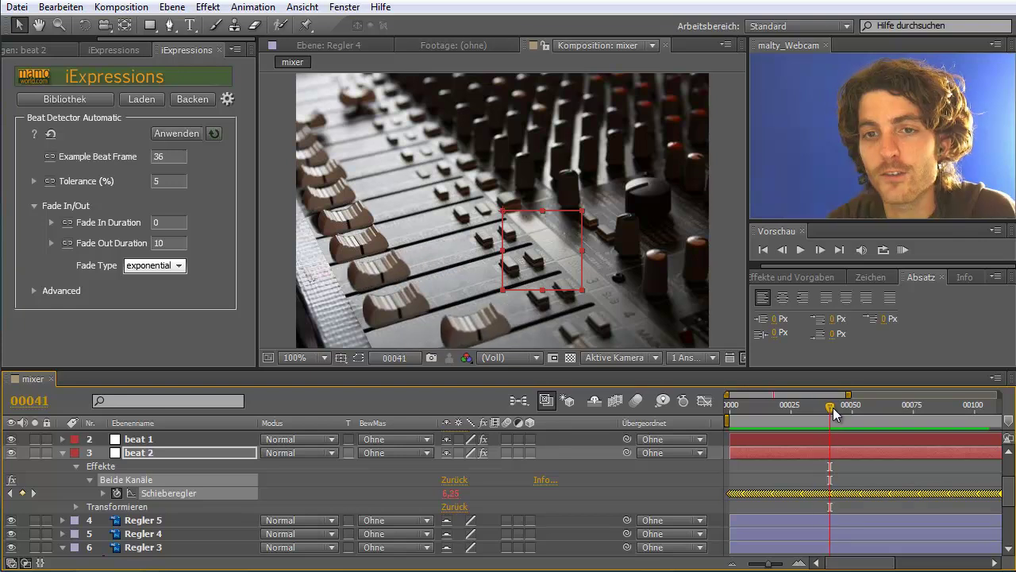
pyautogui.moveTo(159, 224)
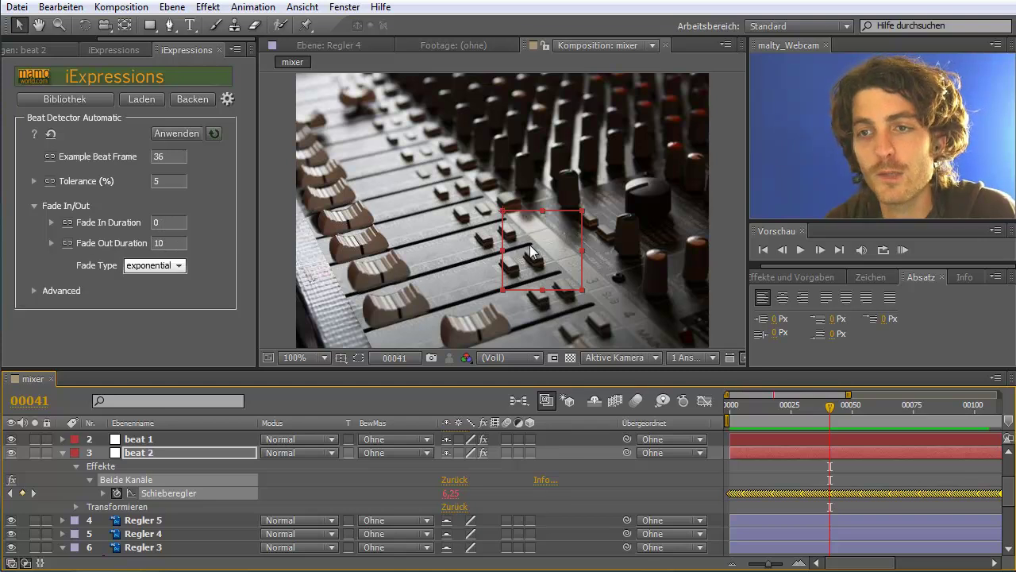
pyautogui.moveTo(127, 243)
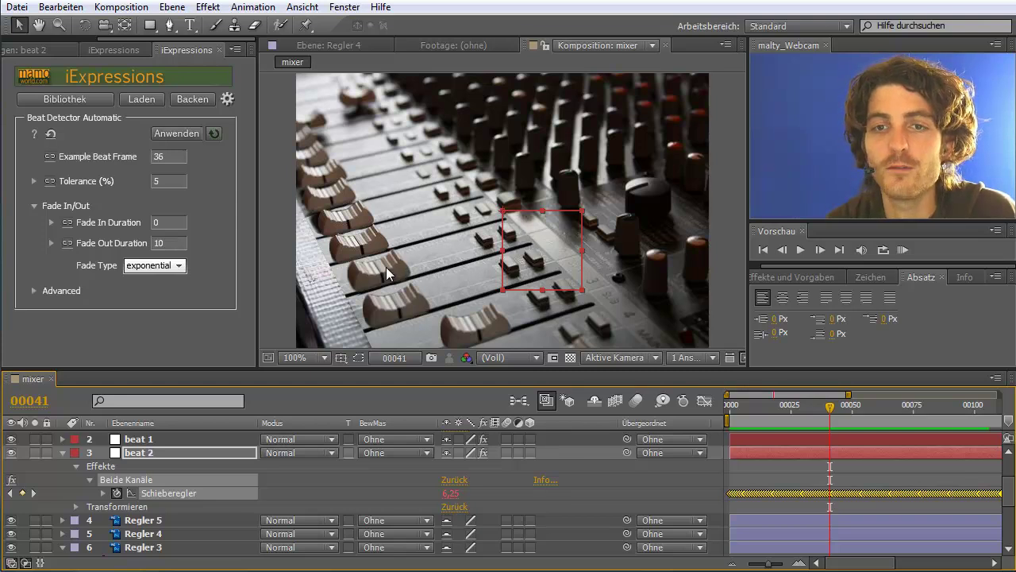
# Apply the beat detector to beat 2's slider with Fade In 30 and Fade Out 0, then preview
pyautogui.click(168, 222)
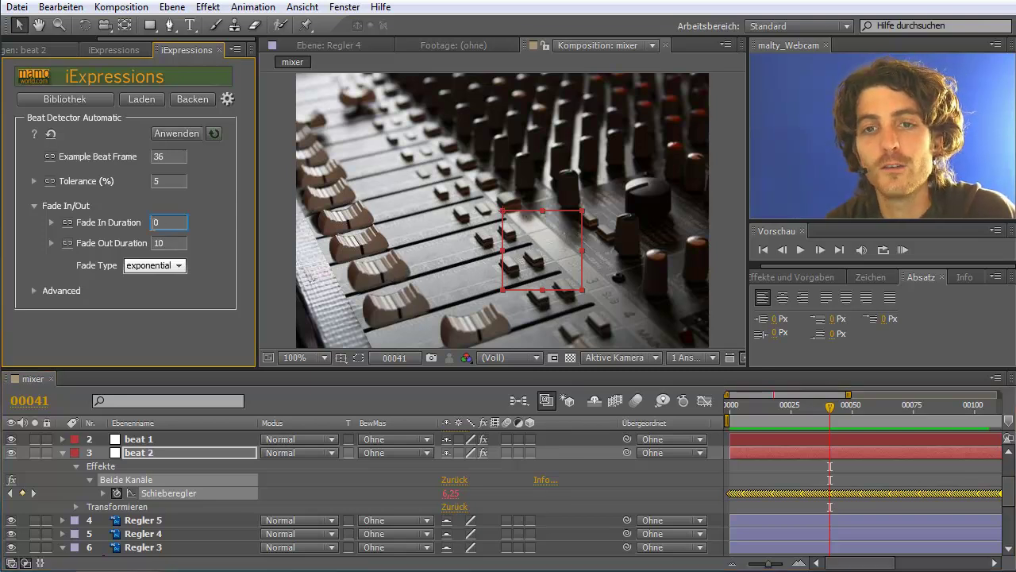
pyautogui.write('3')
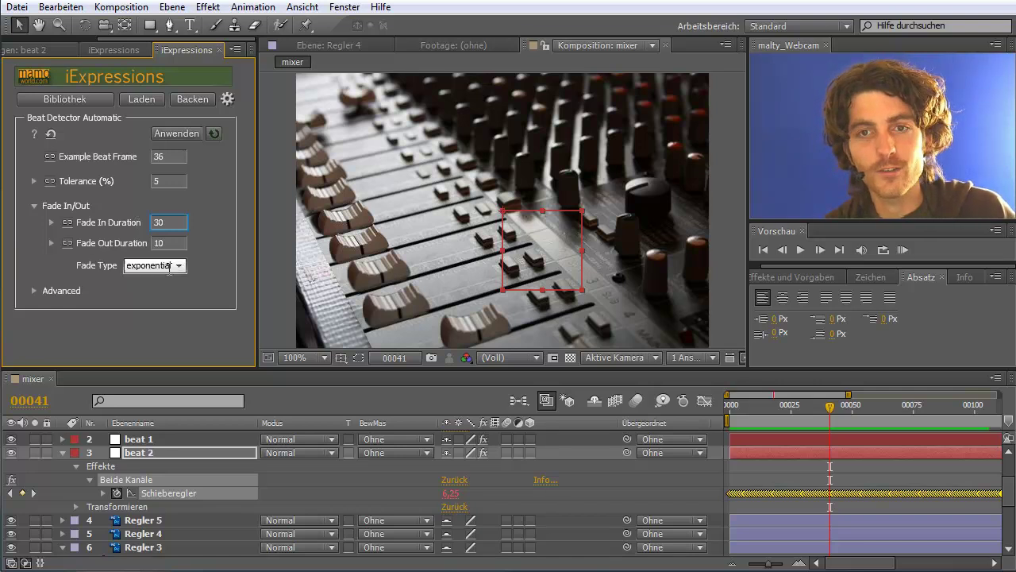
pyautogui.press('Tab')
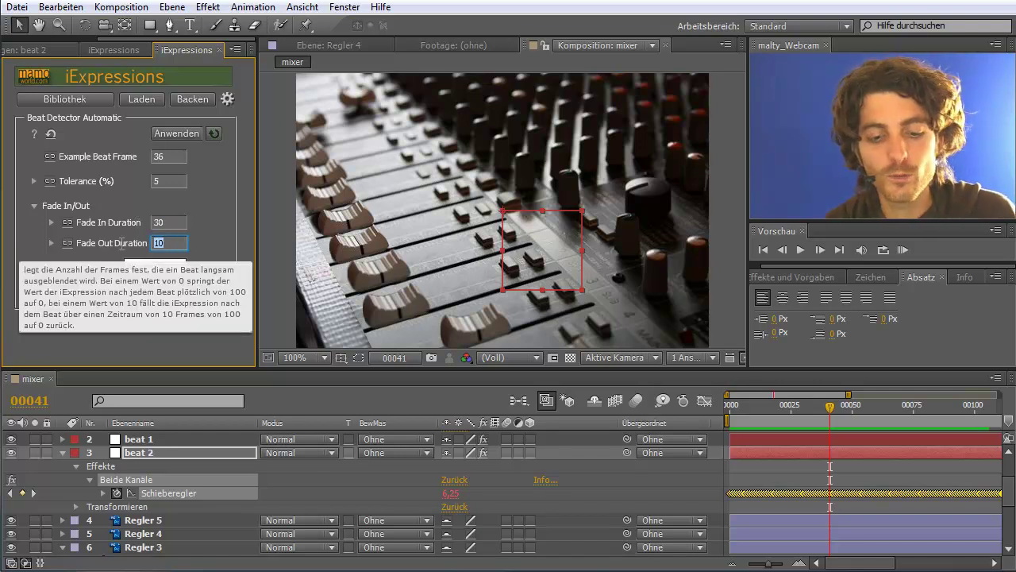
pyautogui.write('0')
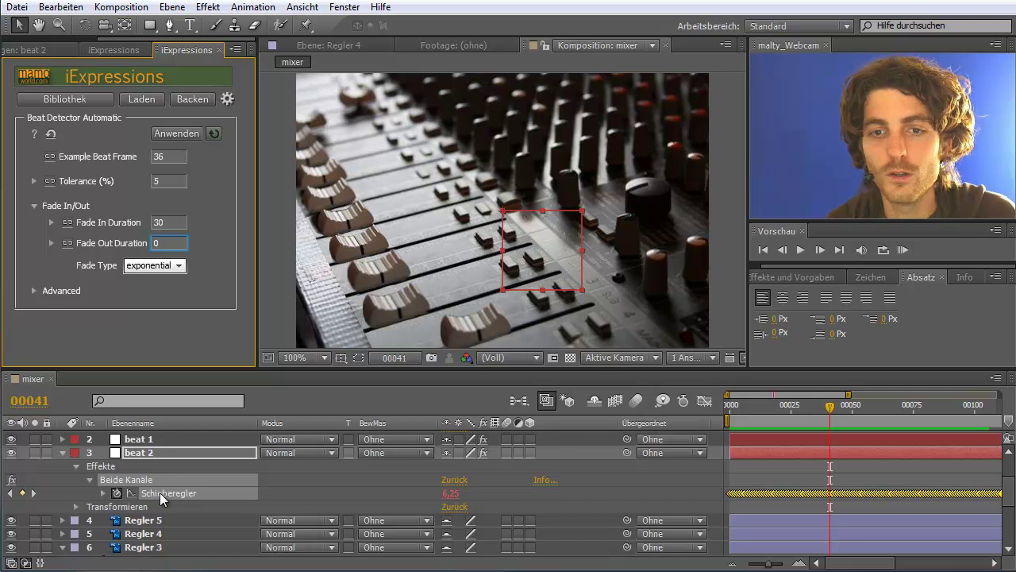
pyautogui.click(160, 493)
pyautogui.click(166, 132)
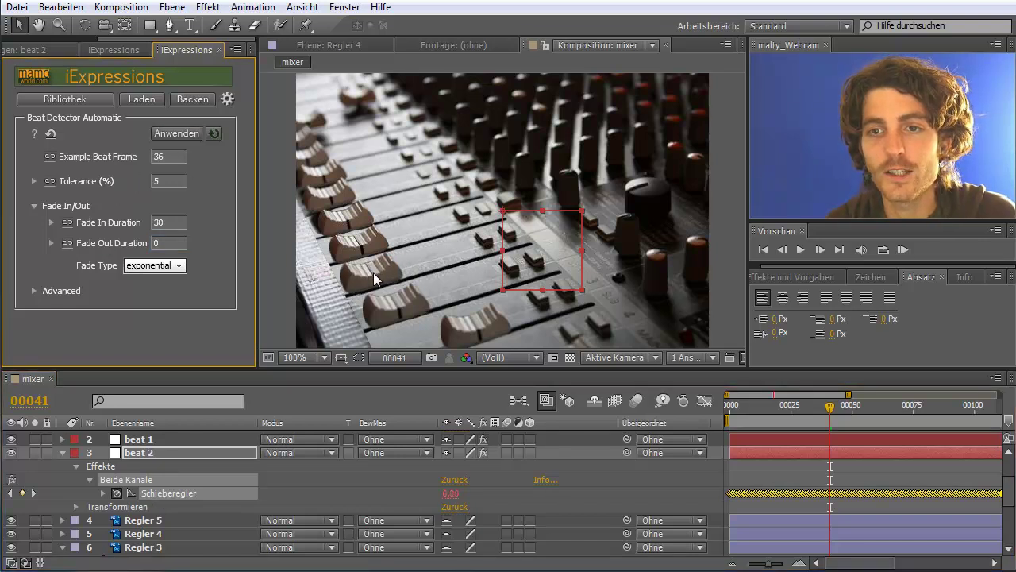
pyautogui.click(904, 249)
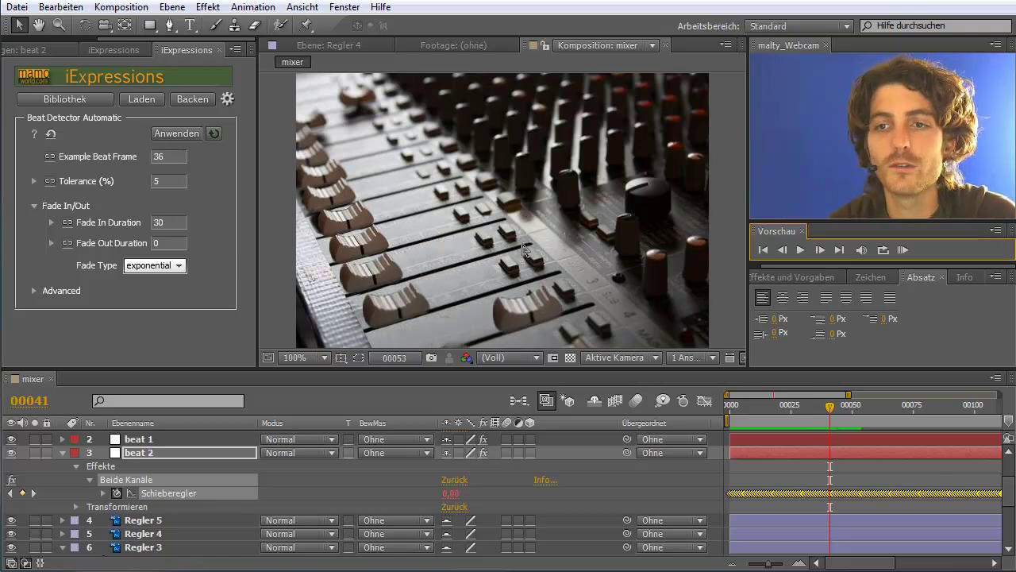
pyautogui.moveTo(162, 248)
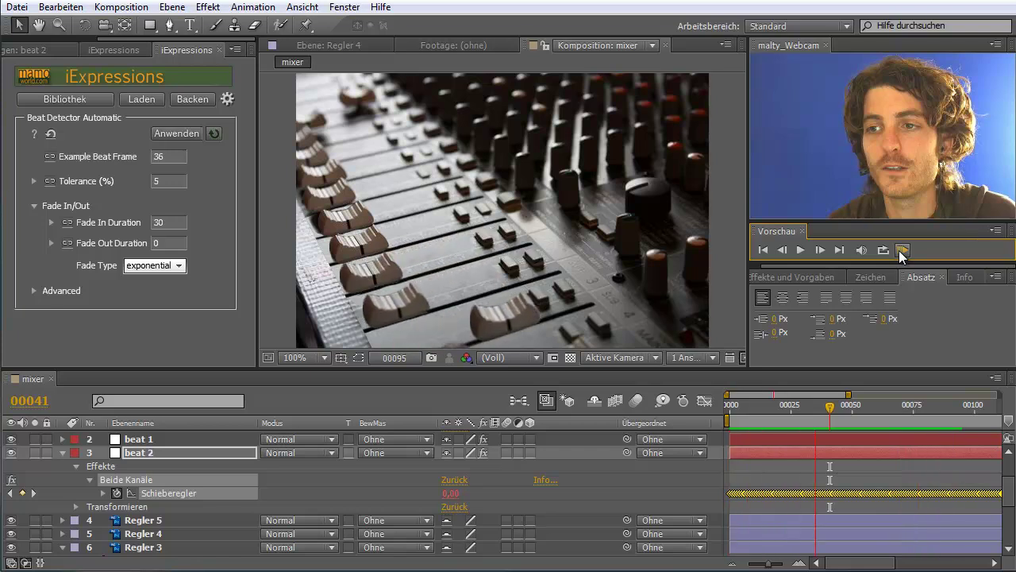
# Stop the preview, change Fade Out Duration to 3, and preview again
pyautogui.click(902, 251)
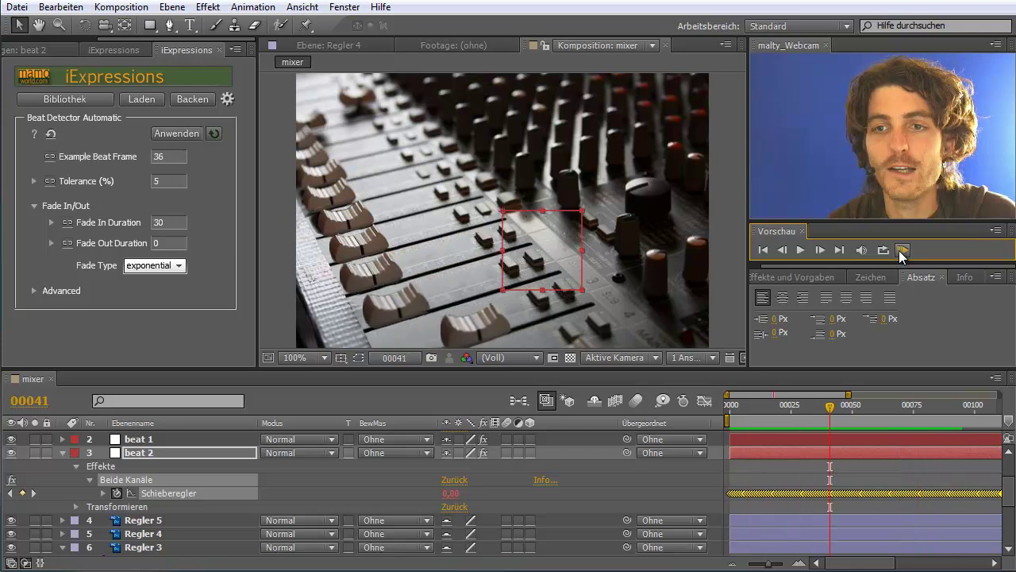
pyautogui.click(173, 243)
pyautogui.write('3')
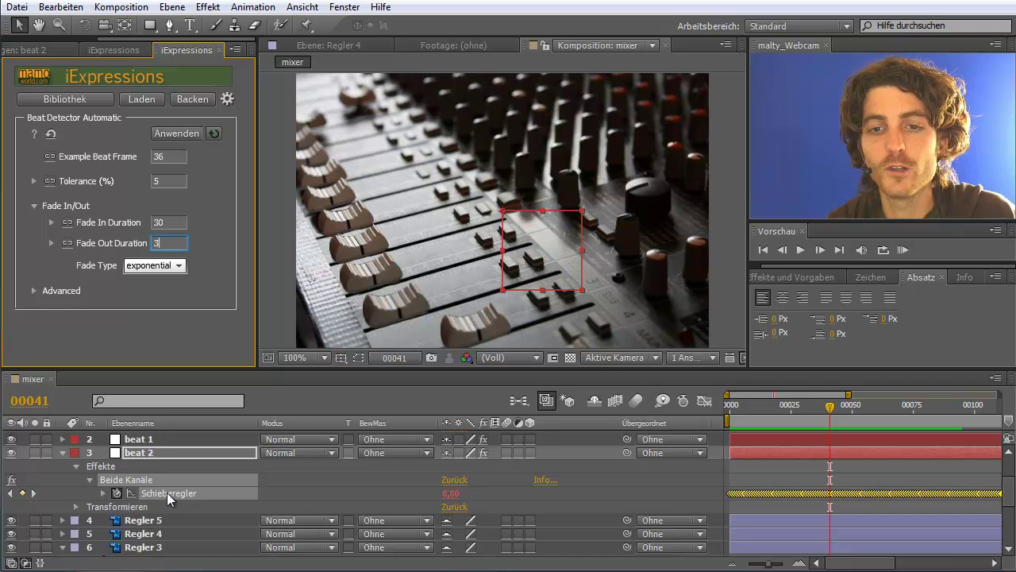
pyautogui.click(900, 250)
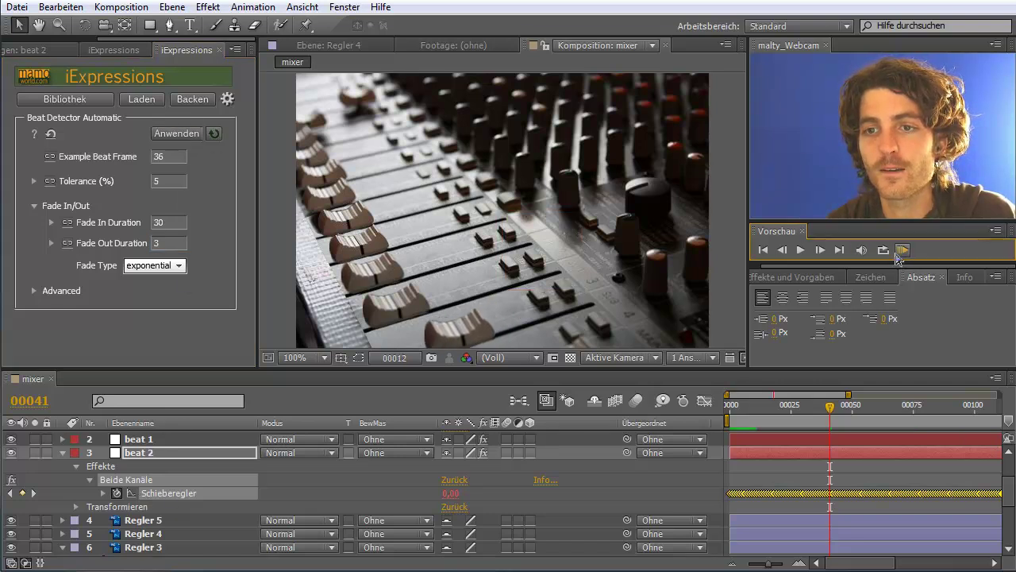
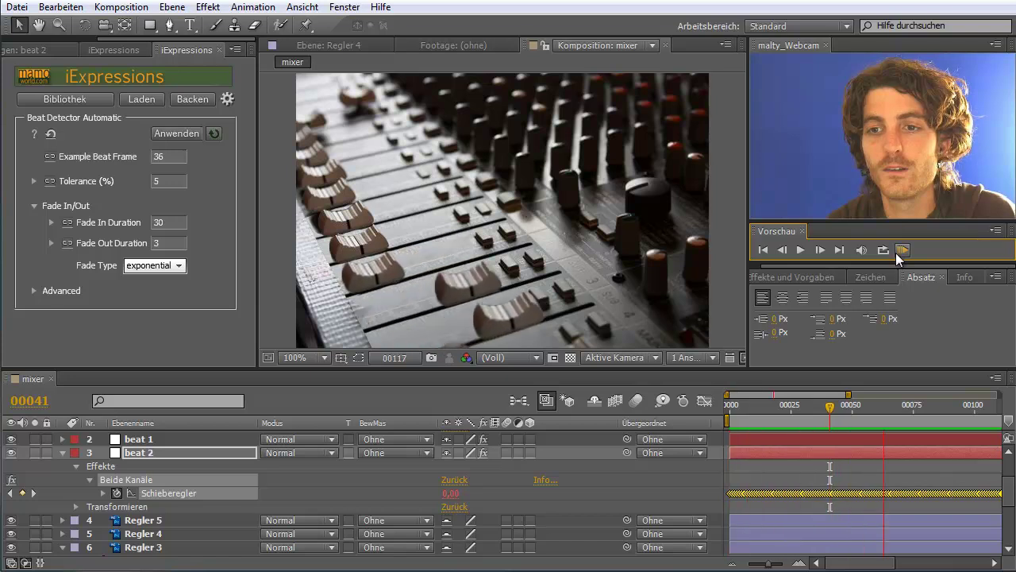
# Stop the preview at frame 41, click through the Regler faders and select Regler 3's Position
pyautogui.click(896, 252)
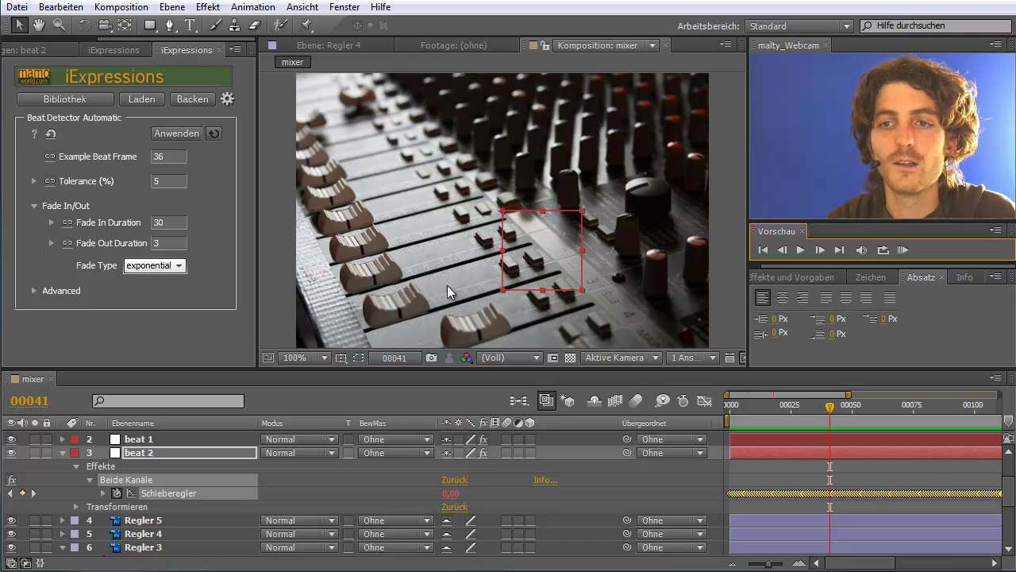
pyautogui.click(372, 277)
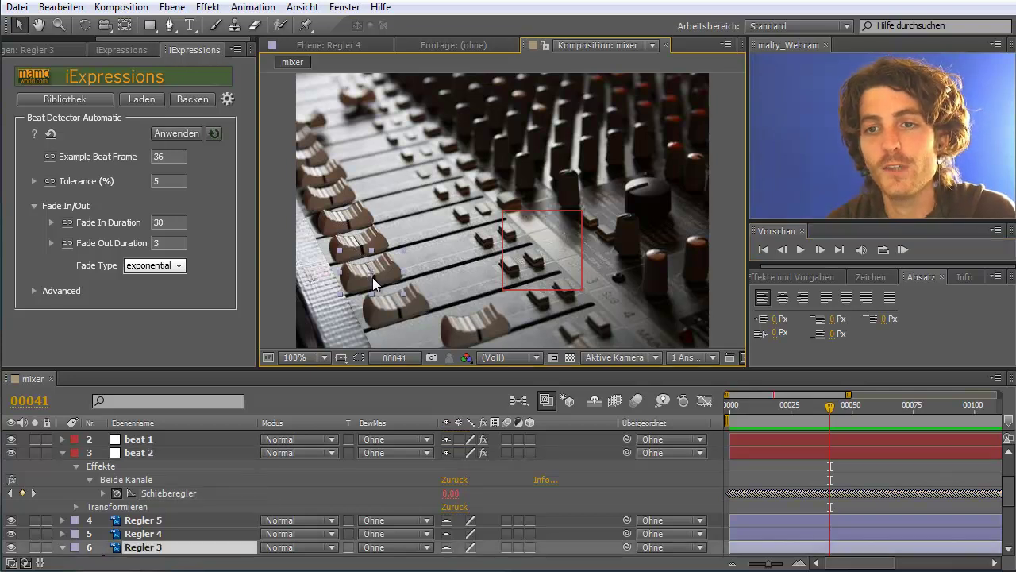
pyautogui.click(360, 242)
pyautogui.click(356, 245)
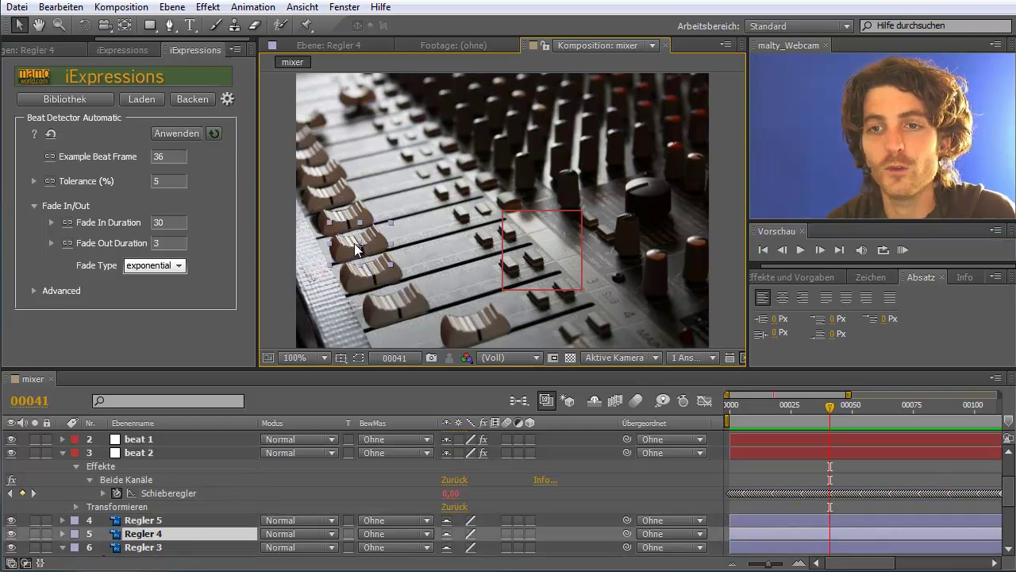
pyautogui.scroll(-3, 269, 484)
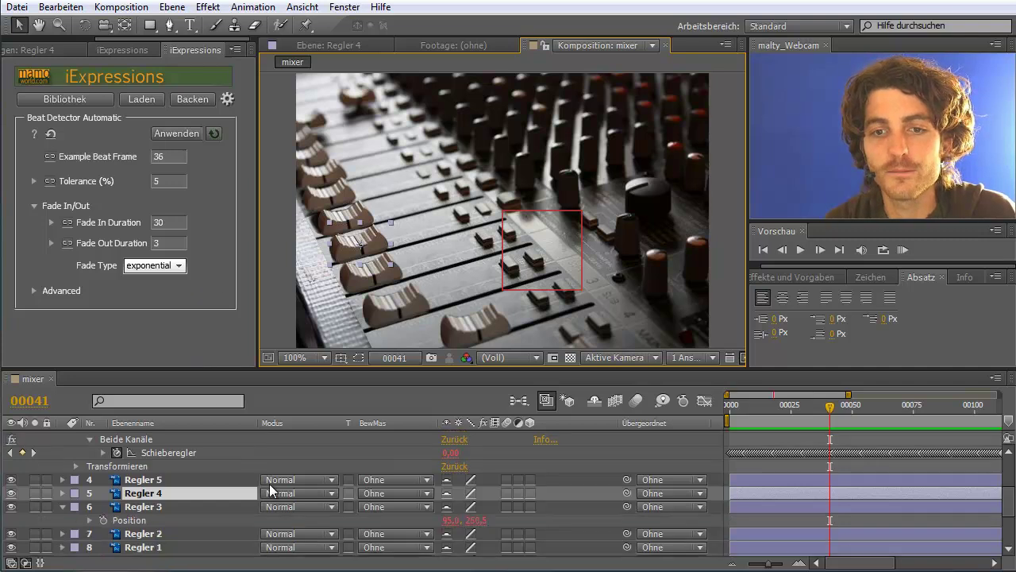
pyautogui.scroll(-2, 270, 483)
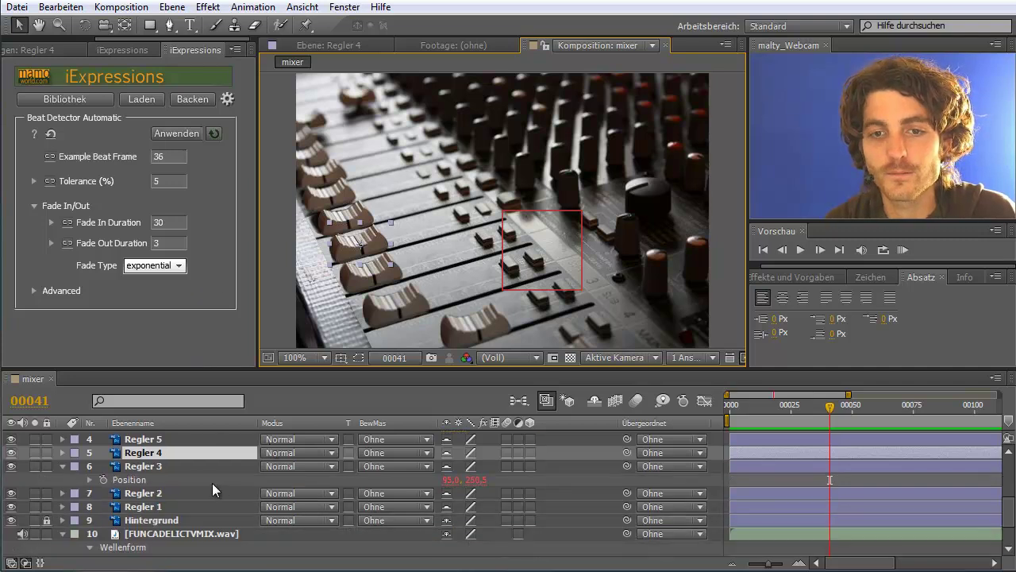
pyautogui.click(145, 474)
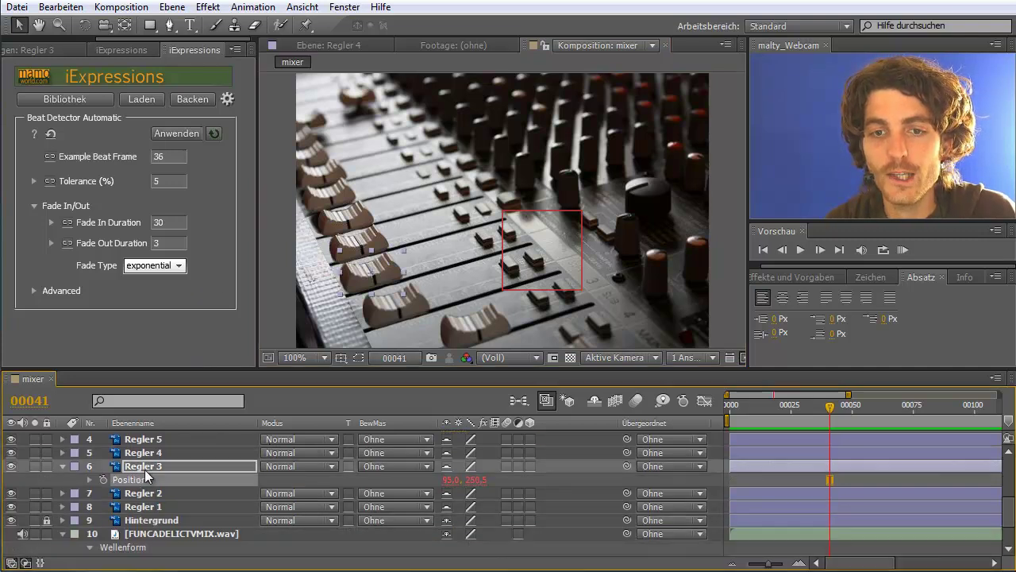
# Load the Change on Beat 2D expression and push Regler 4's fader up to its beat position
pyautogui.click(144, 98)
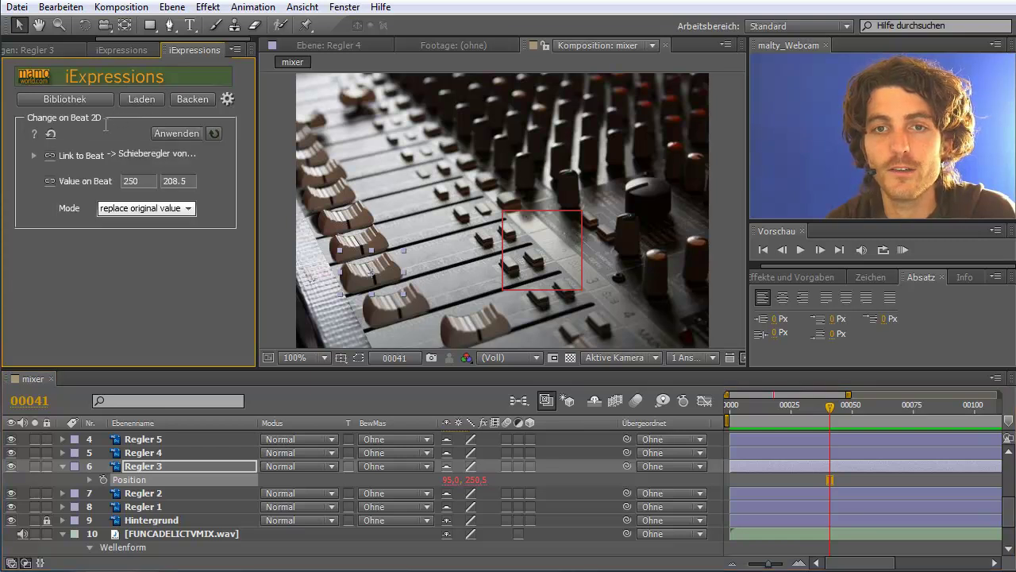
pyautogui.click(133, 453)
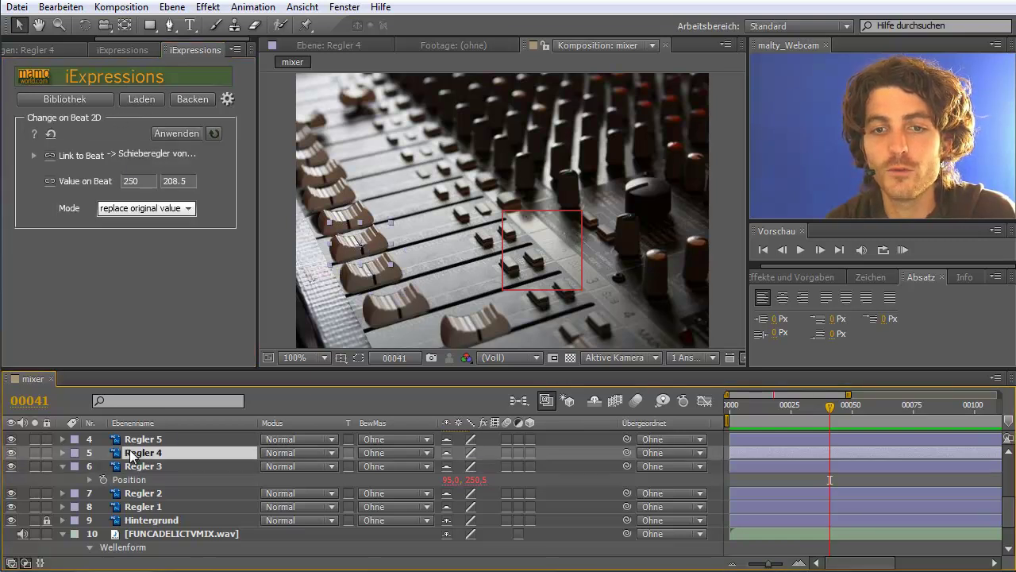
pyautogui.click(61, 452)
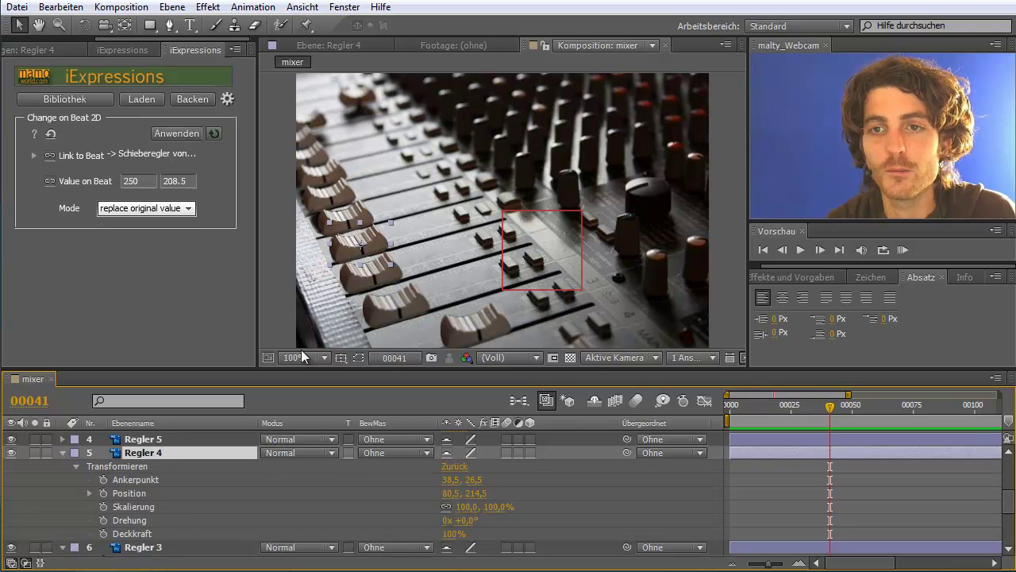
pyautogui.moveTo(385, 238); pyautogui.dragTo(489, 209)
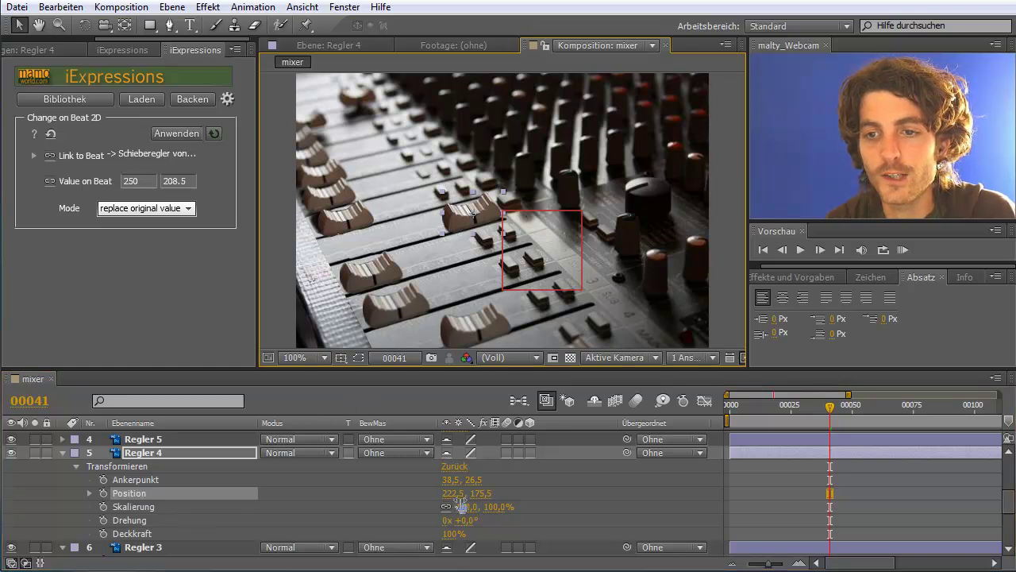
# Enter the raised coordinates as Value on Beat, apply to Regler 4's Position, reset the fader and preview
pyautogui.click(135, 181)
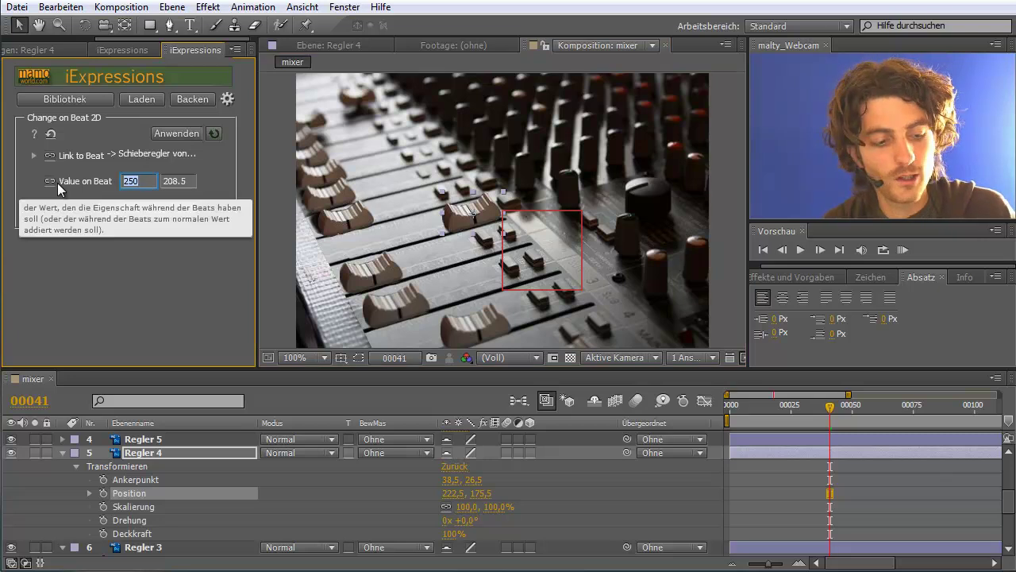
pyautogui.write('222')
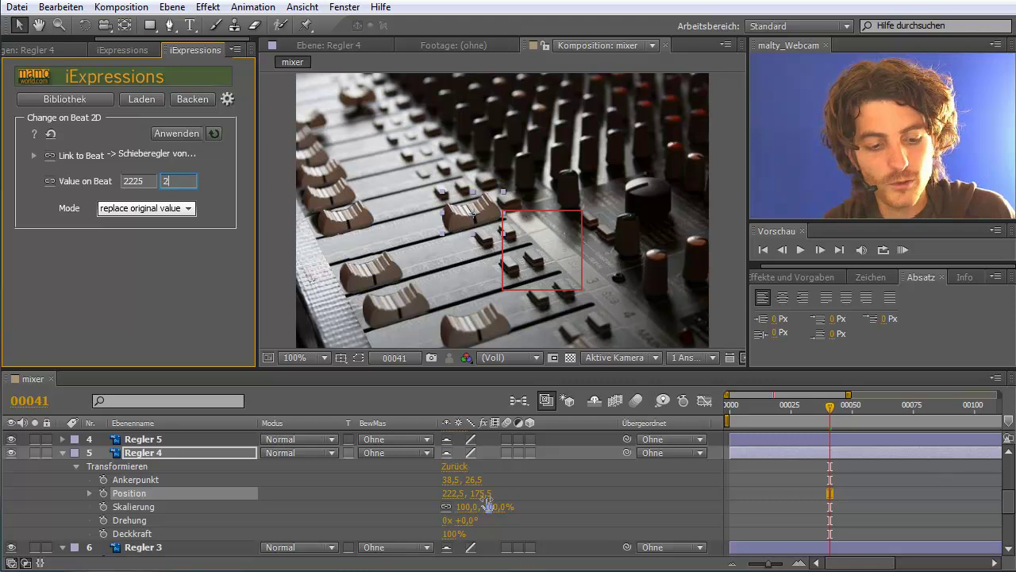
pyautogui.press('BackSpace')
pyautogui.write('5')
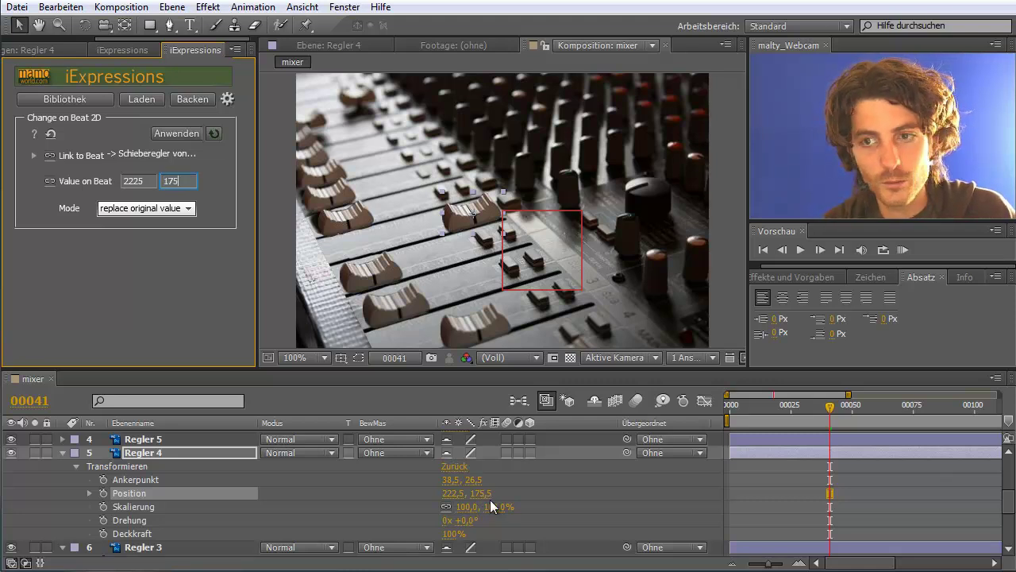
pyautogui.write(',5')
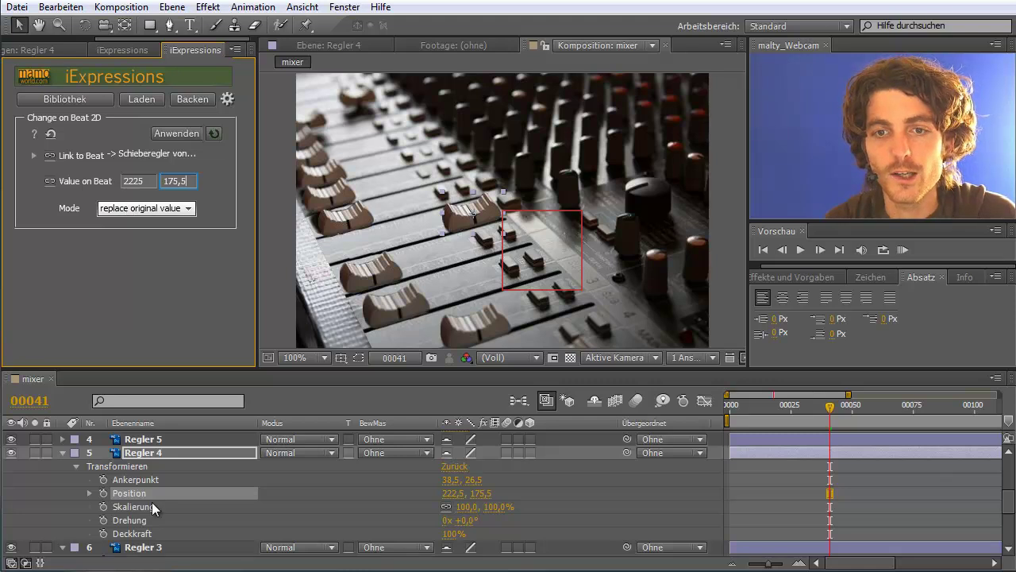
pyautogui.click(122, 492)
pyautogui.click(163, 134)
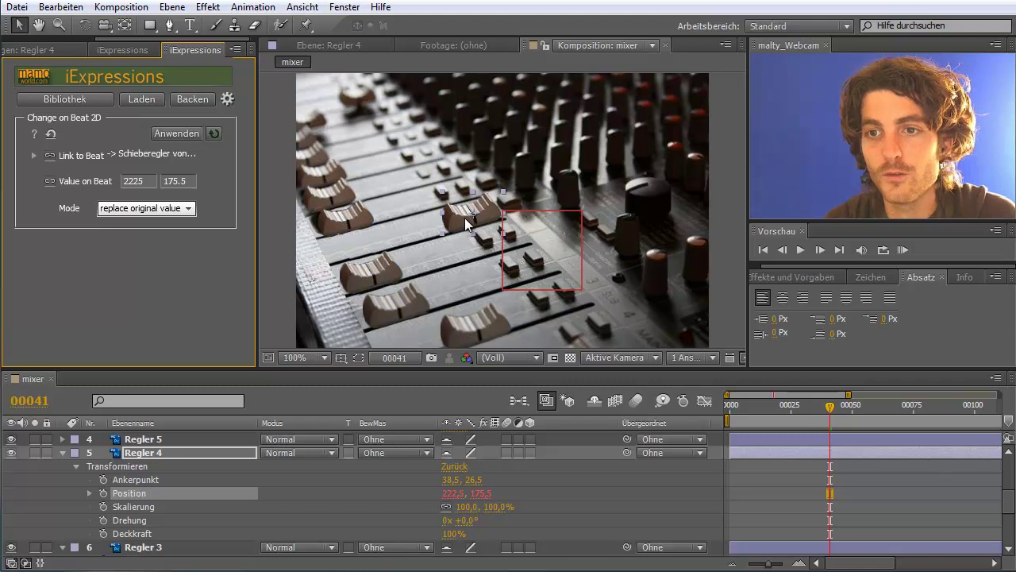
pyautogui.moveTo(463, 217); pyautogui.dragTo(349, 251)
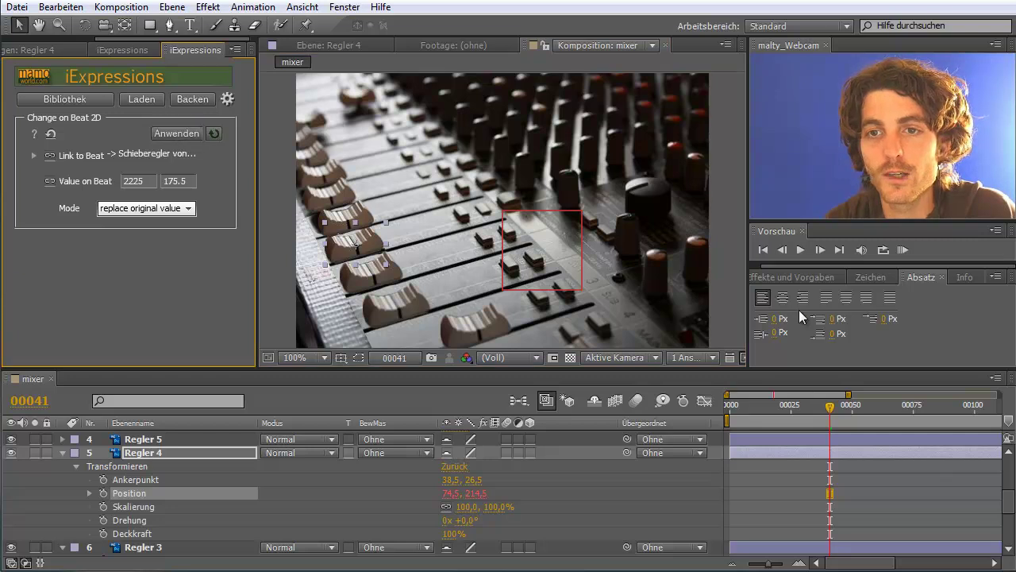
pyautogui.click(903, 251)
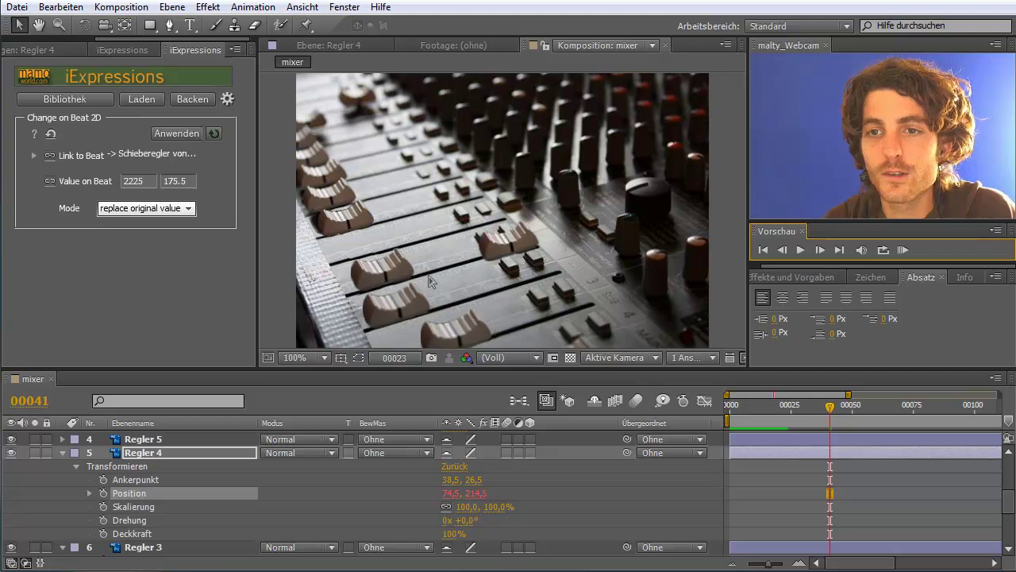
# Stop the preview, disable Regler 4's Position expression at frame 0 and raise the fader to read its position
pyautogui.click(898, 253)
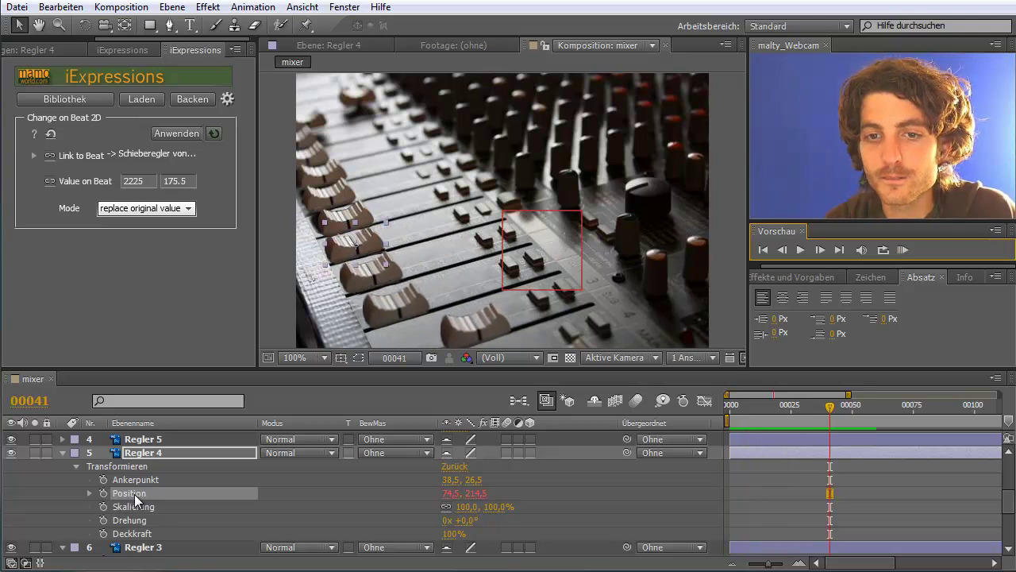
pyautogui.click(88, 493)
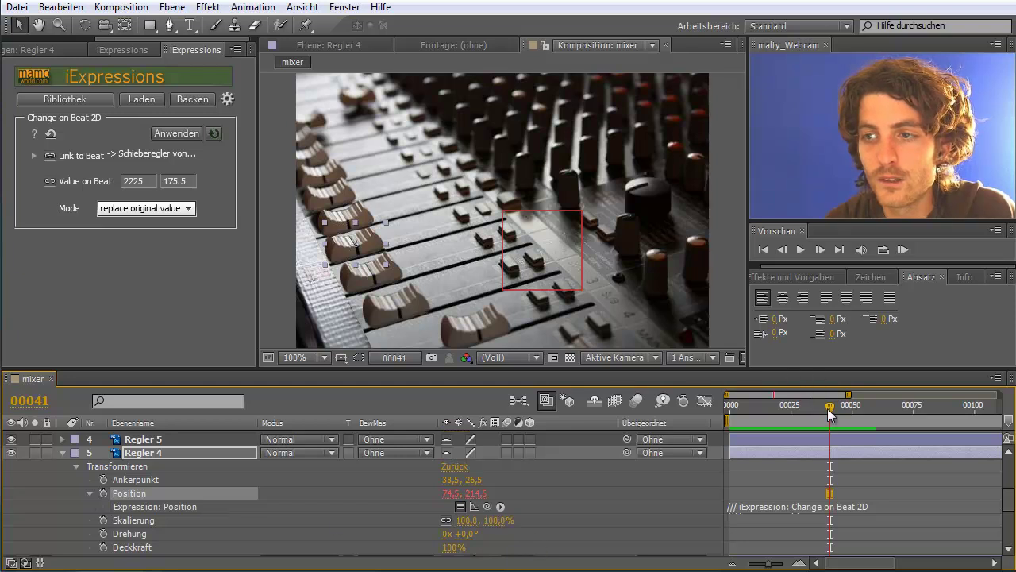
pyautogui.moveTo(829, 412); pyautogui.dragTo(699, 410)
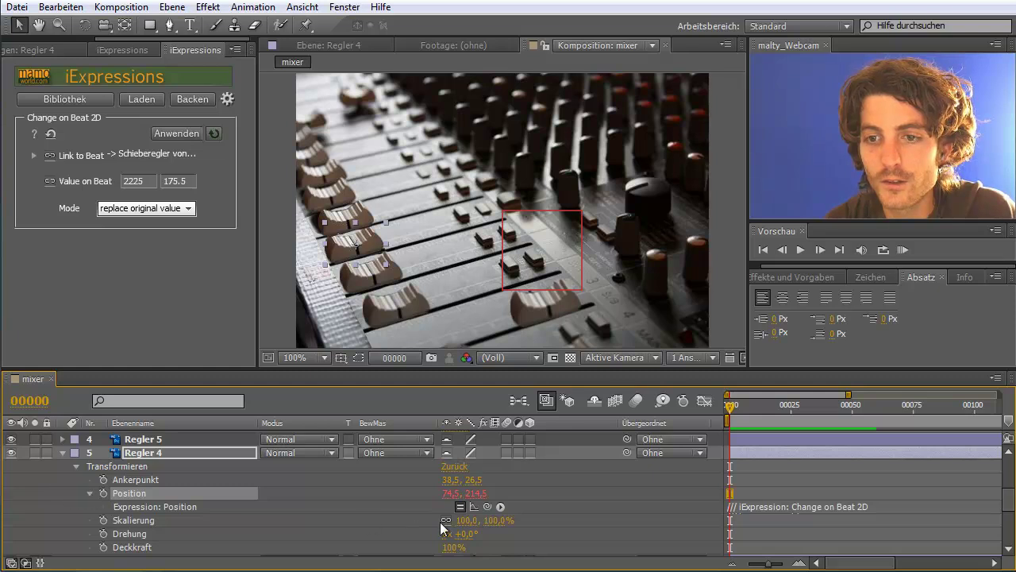
pyautogui.click(459, 507)
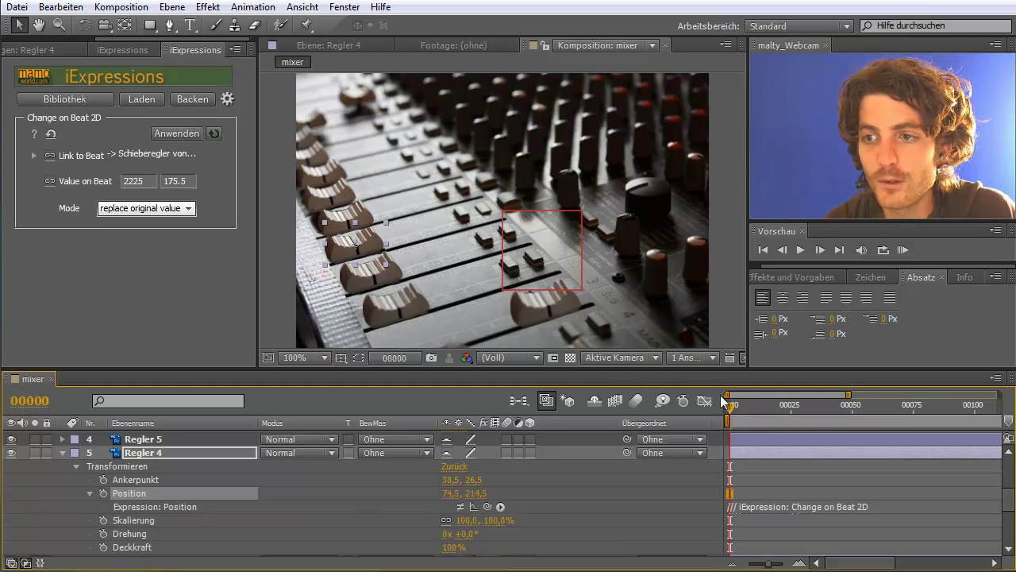
pyautogui.moveTo(730, 407); pyautogui.dragTo(729, 407)
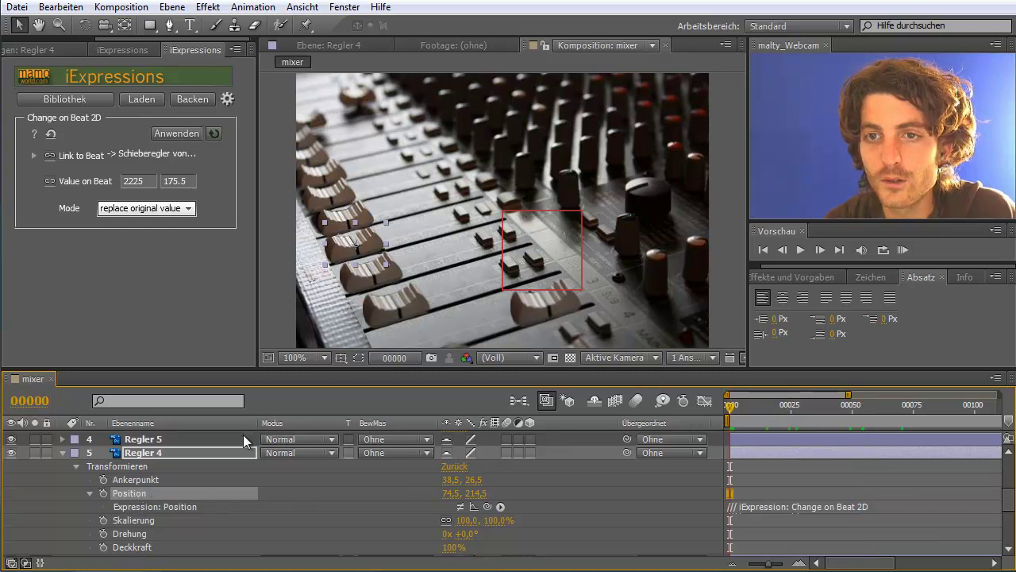
pyautogui.moveTo(365, 249); pyautogui.dragTo(483, 213)
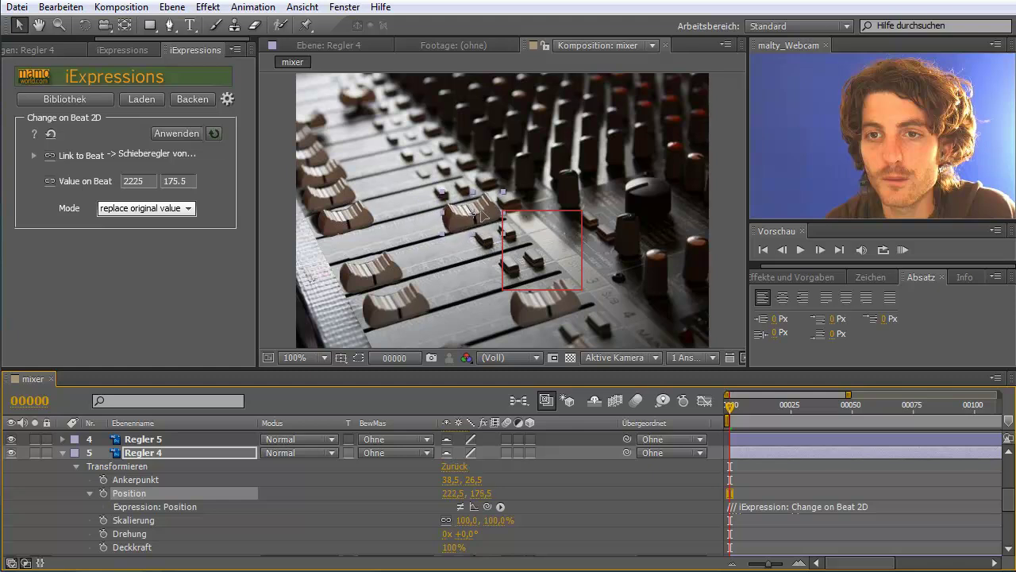
pyautogui.click(483, 213)
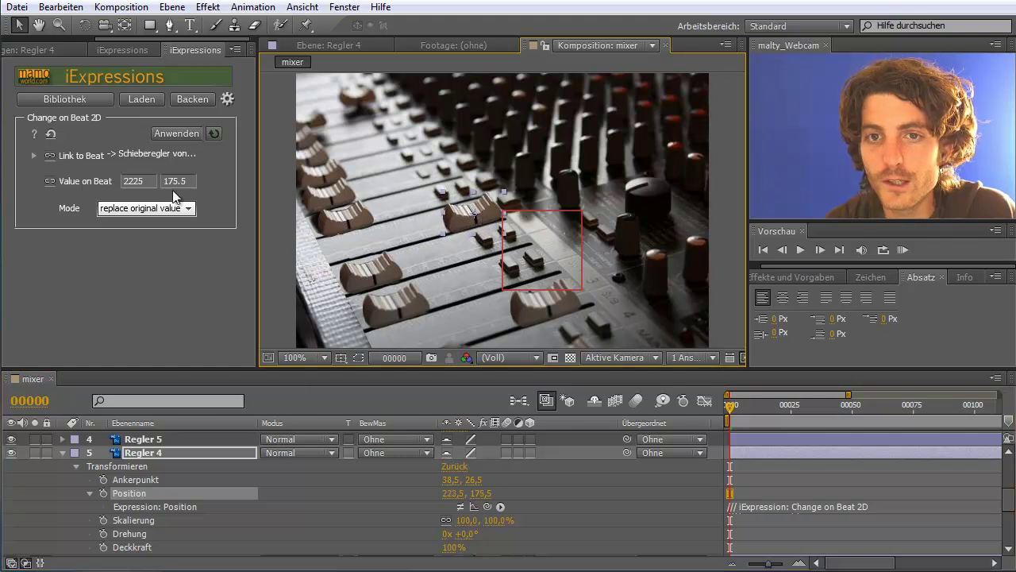
# Enter 223.5 as the first Value on Beat coordinate and return the fader to rest
pyautogui.click(132, 181)
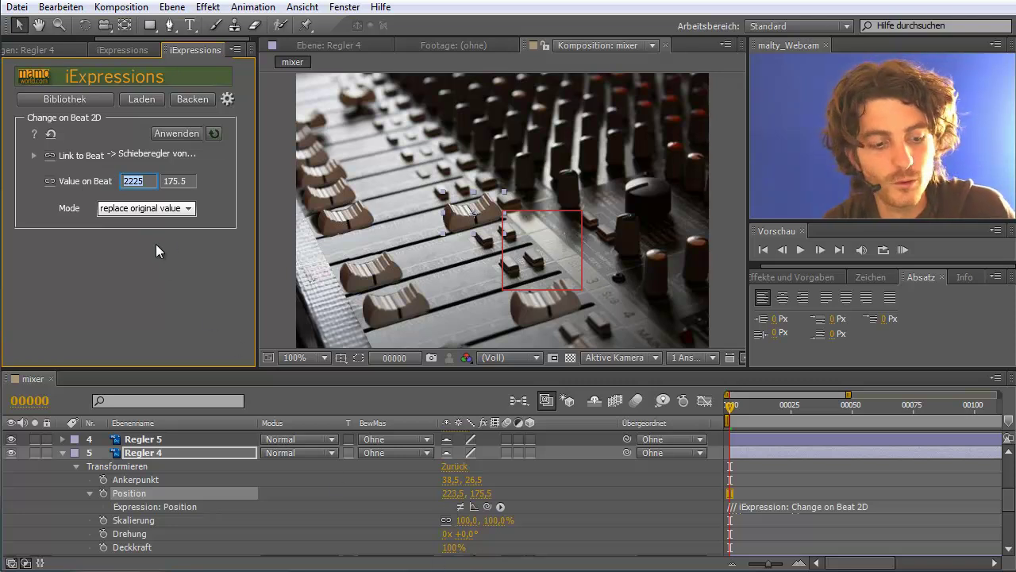
pyautogui.write('223')
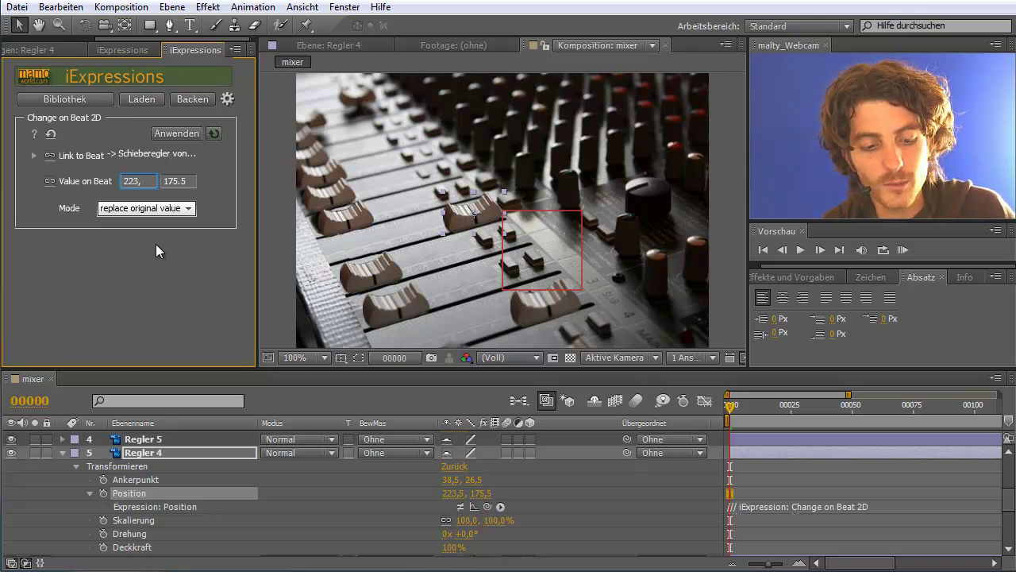
pyautogui.write(',5')
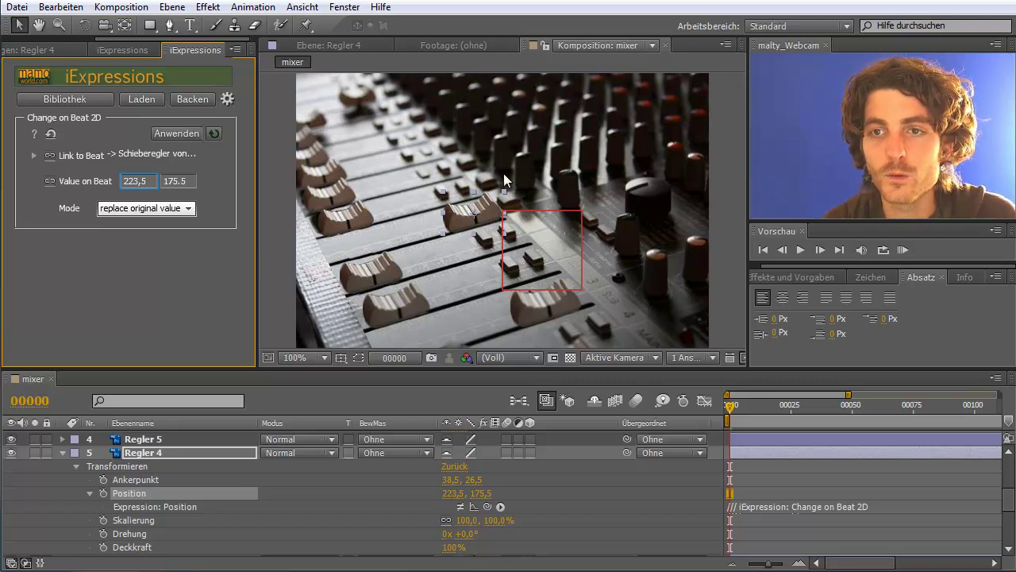
pyautogui.moveTo(487, 220); pyautogui.dragTo(373, 247)
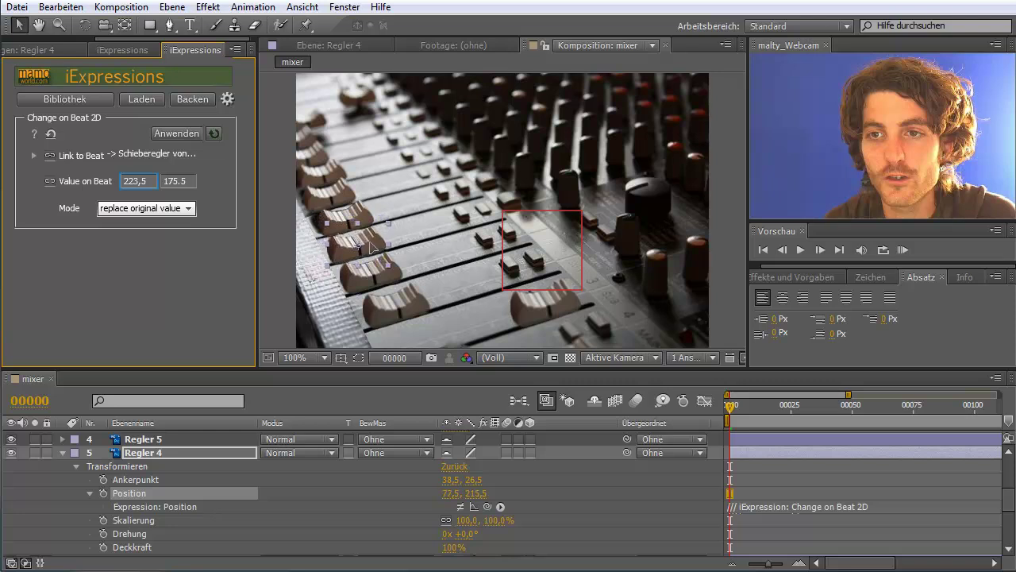
pyautogui.click(372, 247)
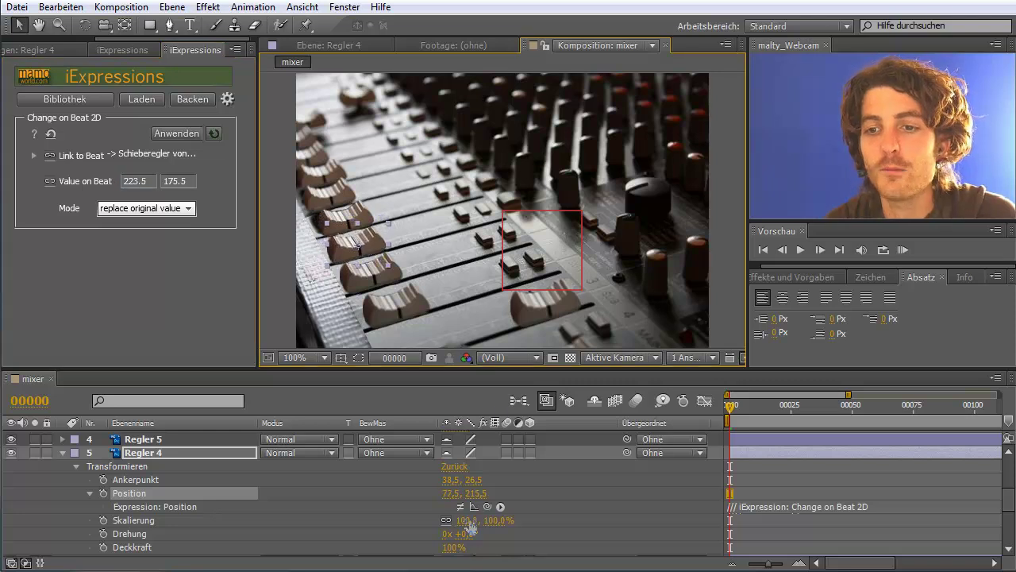
# Apply Change on Beat 2D to Regler 4's Position, then play and stop a preview with audio
pyautogui.click(170, 135)
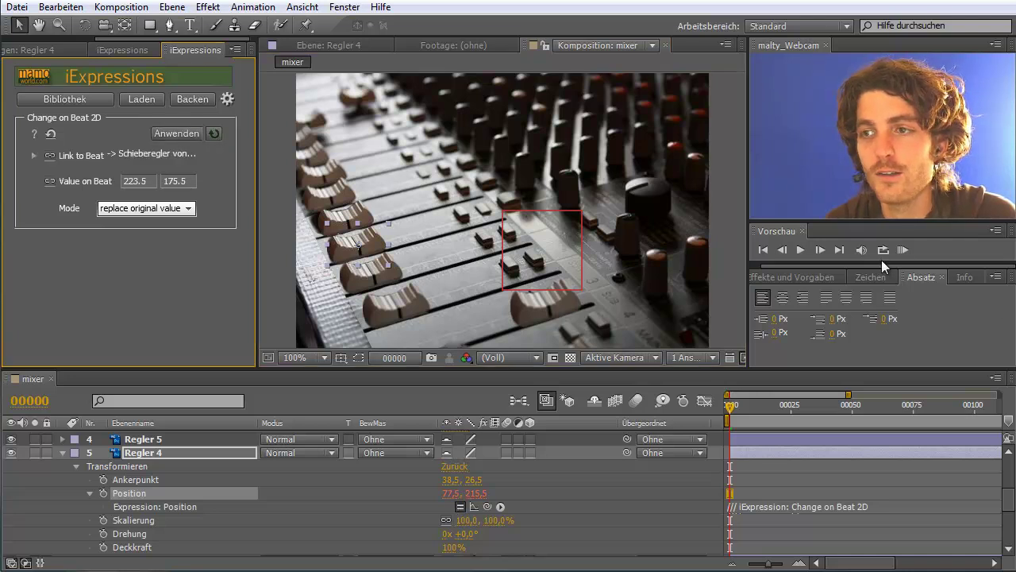
pyautogui.click(903, 250)
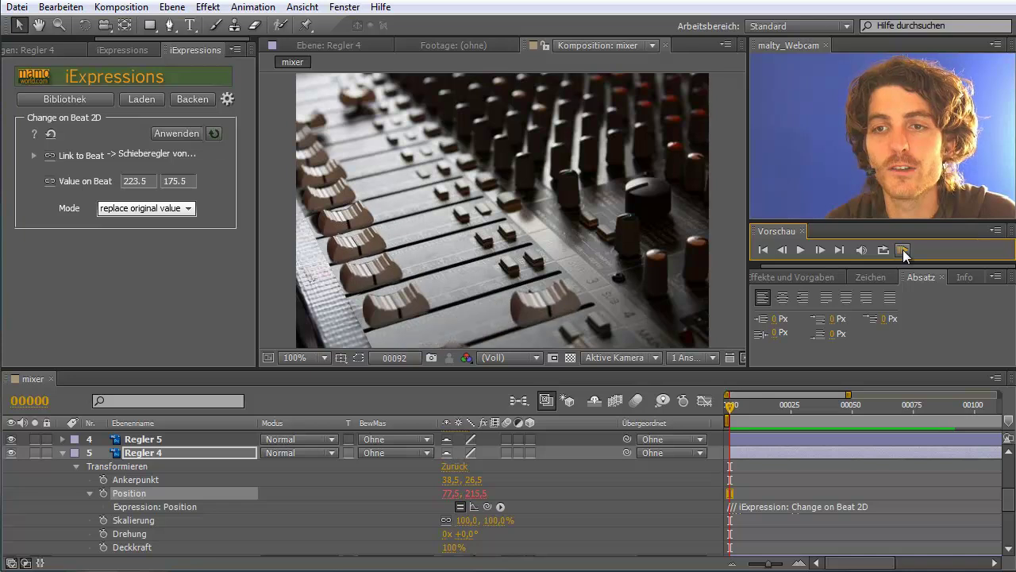
pyautogui.click(903, 249)
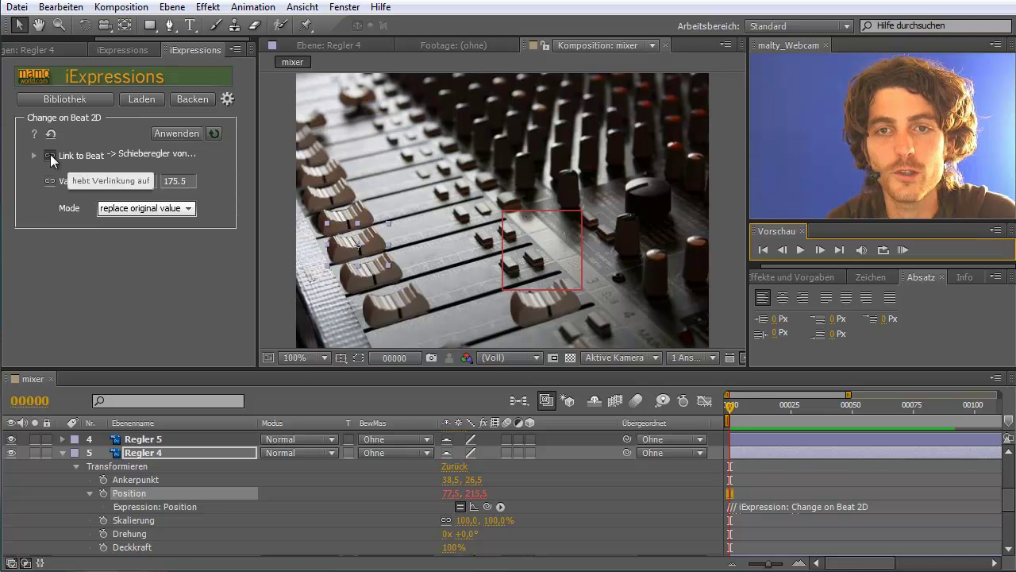
# Set the Link to Beat Zeitlicher Abstand to 3 and reapply the expression to Regler 4
pyautogui.click(31, 154)
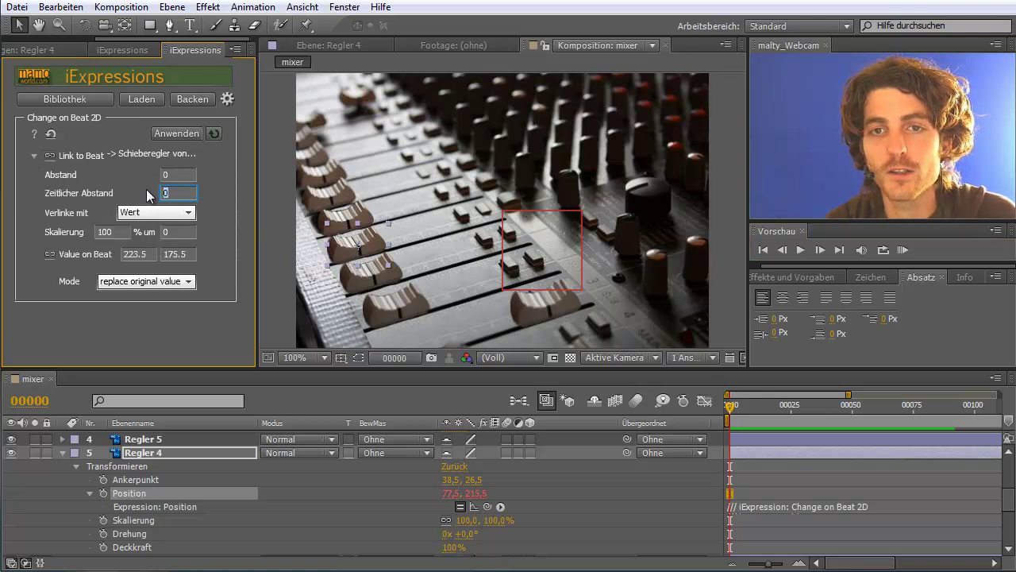
pyautogui.write('3')
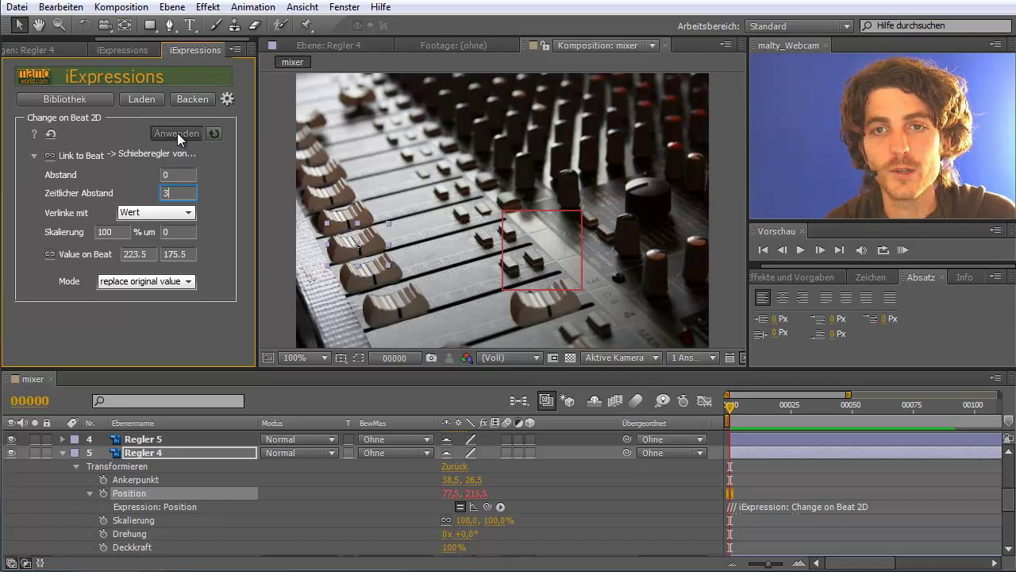
pyautogui.click(177, 132)
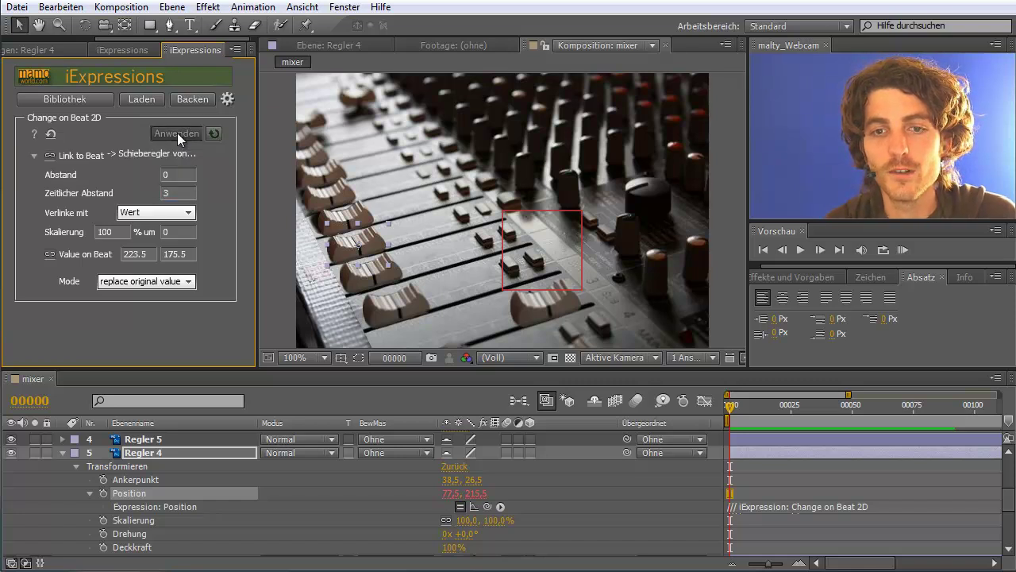
# Preview the composition, then collapse Regler 4's properties in the timeline
pyautogui.click(902, 251)
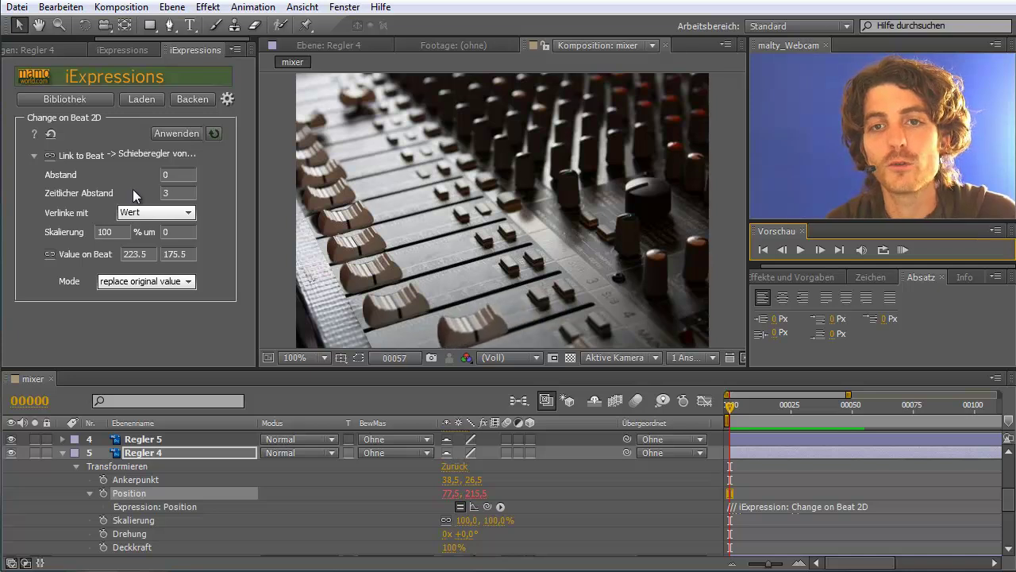
pyautogui.moveTo(166, 197)
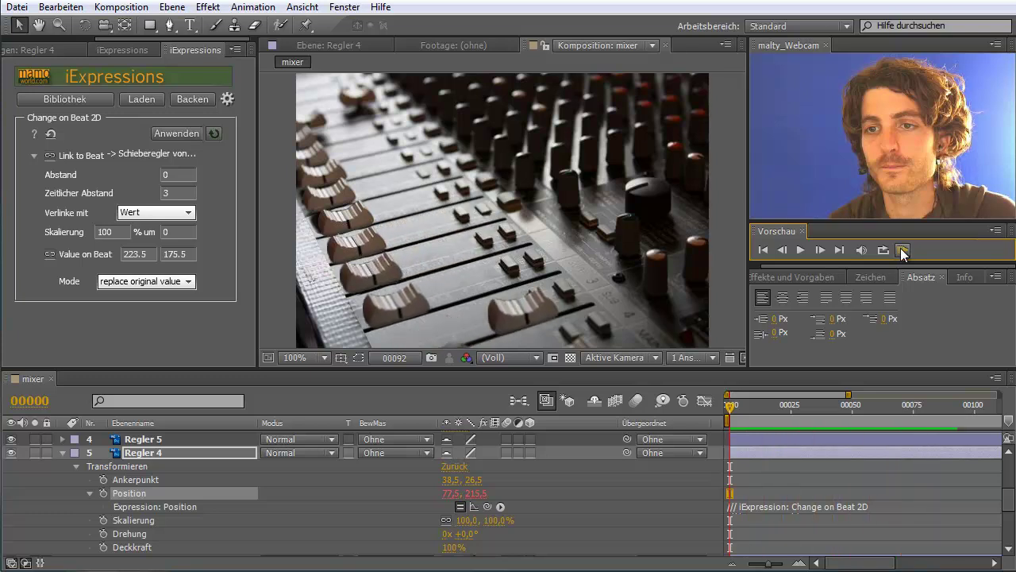
pyautogui.click(902, 251)
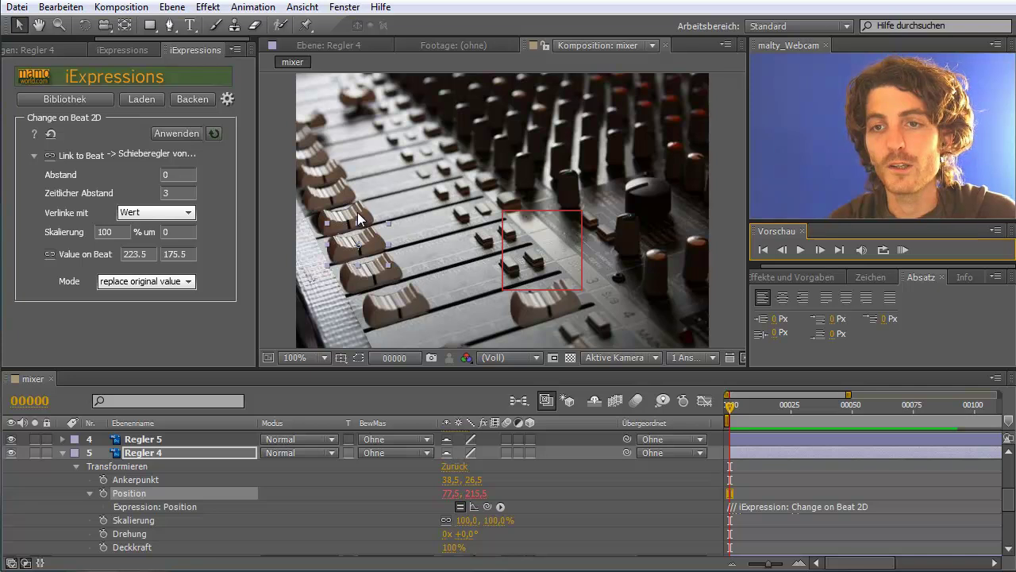
pyautogui.click(358, 216)
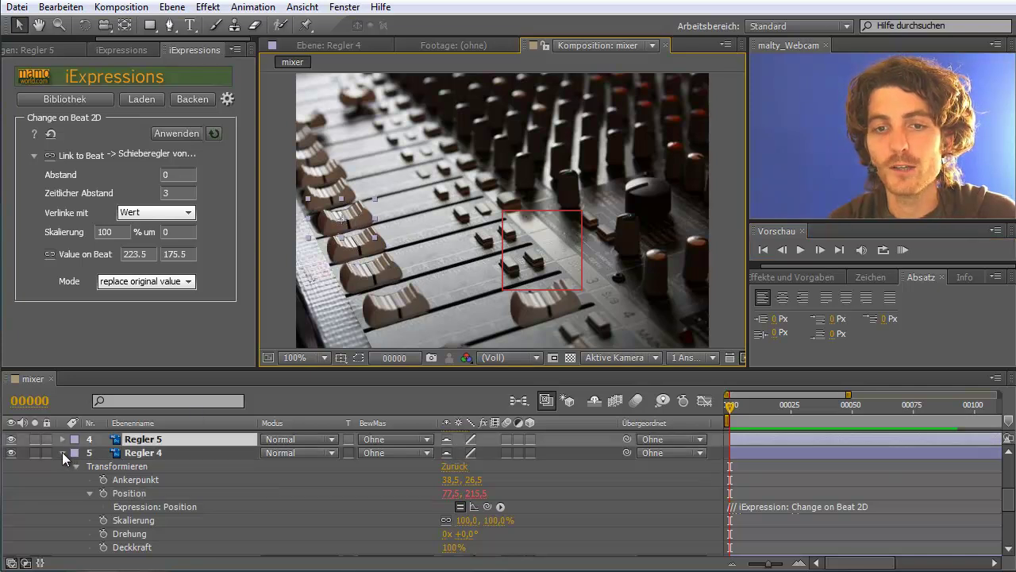
pyautogui.click(62, 451)
pyautogui.scroll(1, 212, 494)
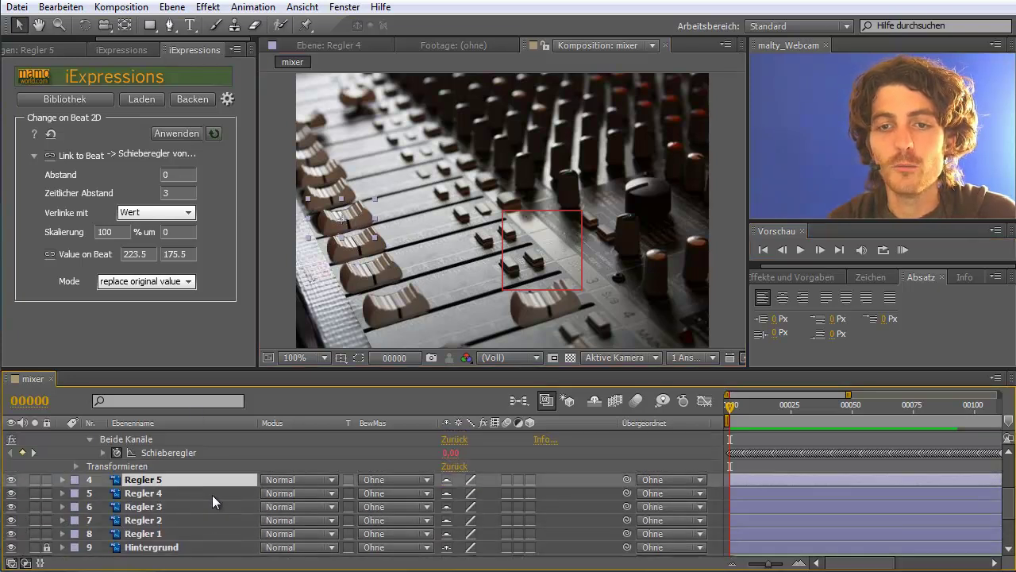
pyautogui.scroll(1, 212, 494)
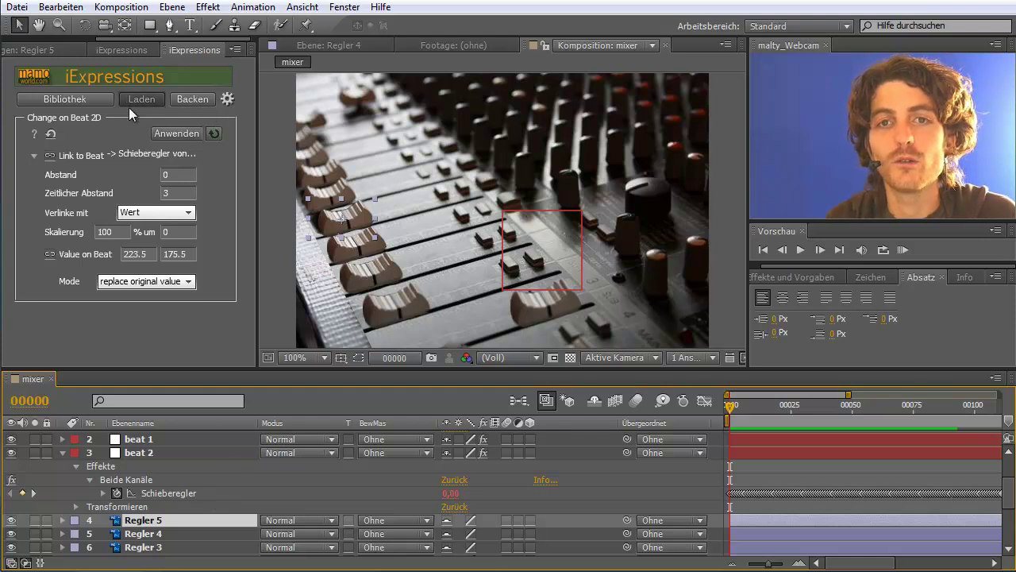
# Load Beat Detector from Marker from the Audio category of the iExpressions library
pyautogui.click(93, 102)
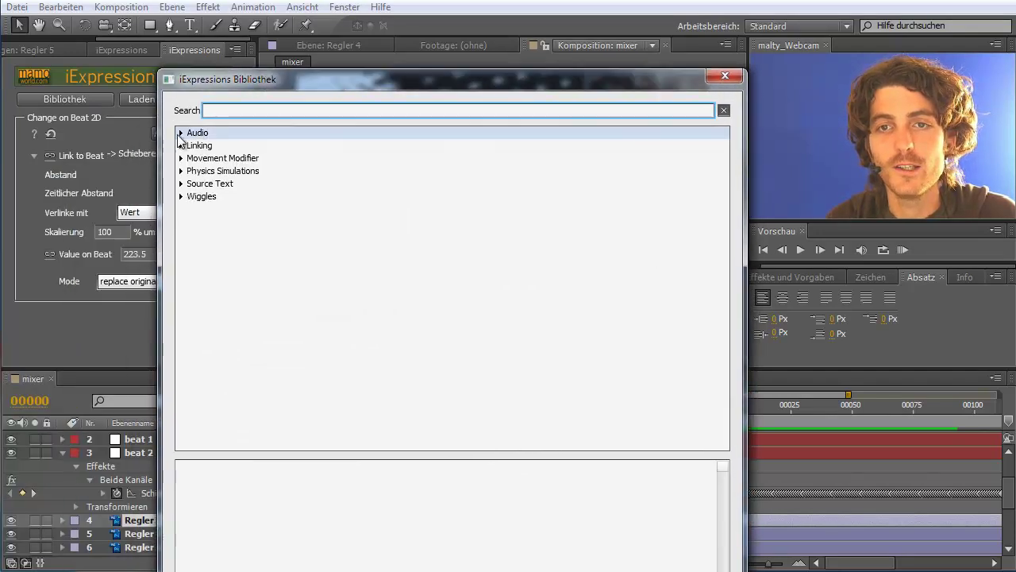
pyautogui.click(181, 135)
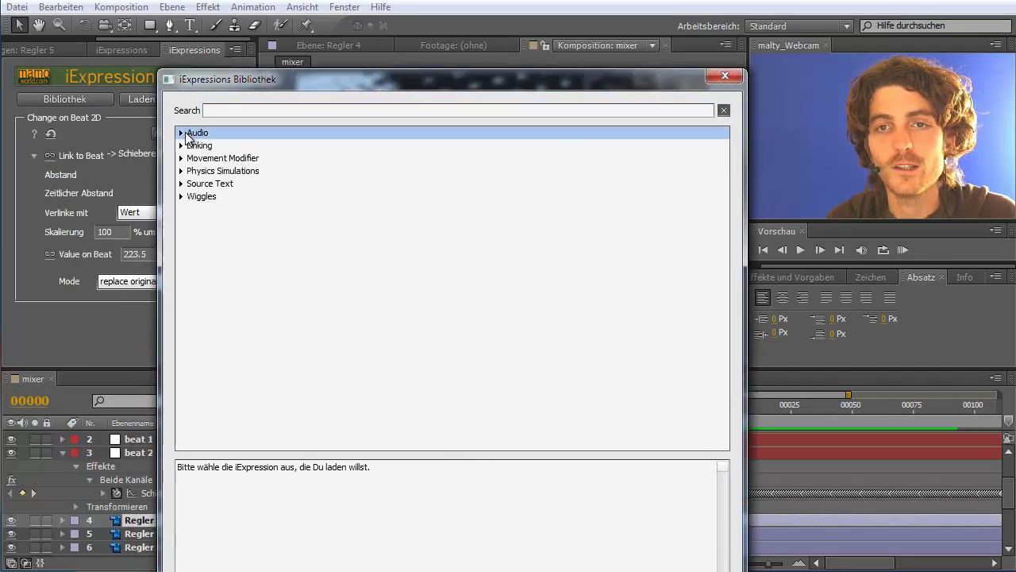
pyautogui.click(181, 132)
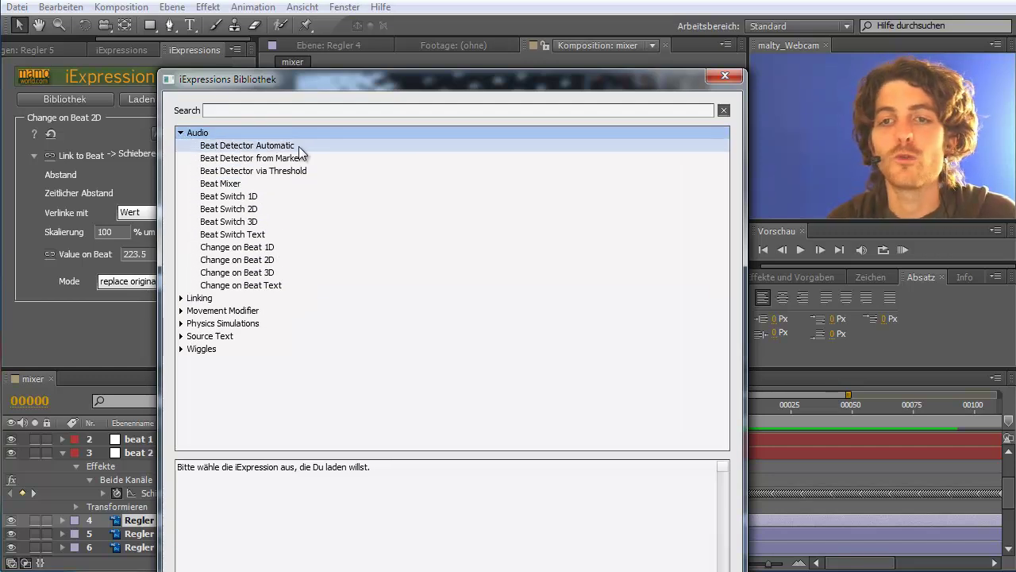
pyautogui.click(294, 158)
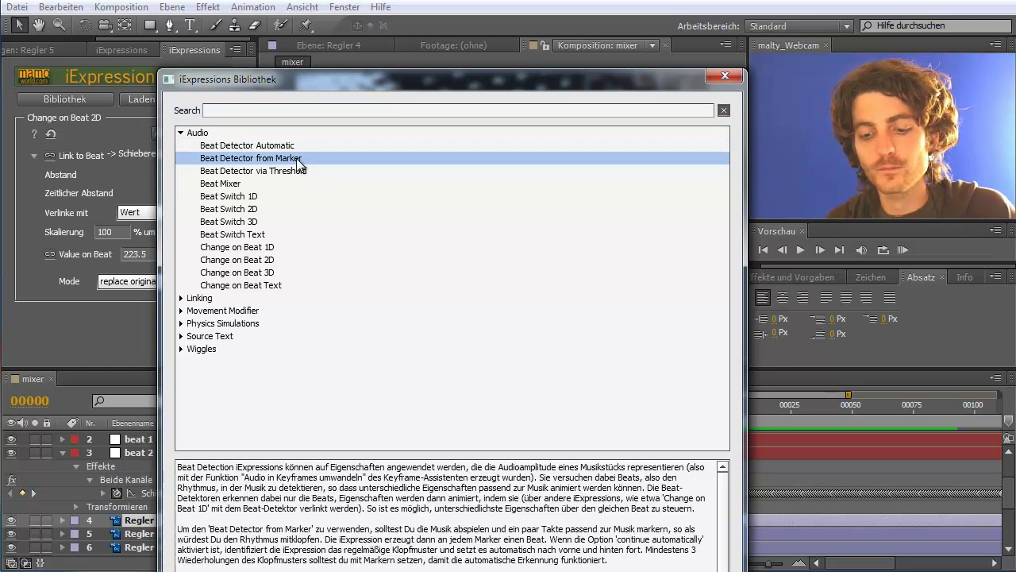
pyautogui.doubleClick(298, 159)
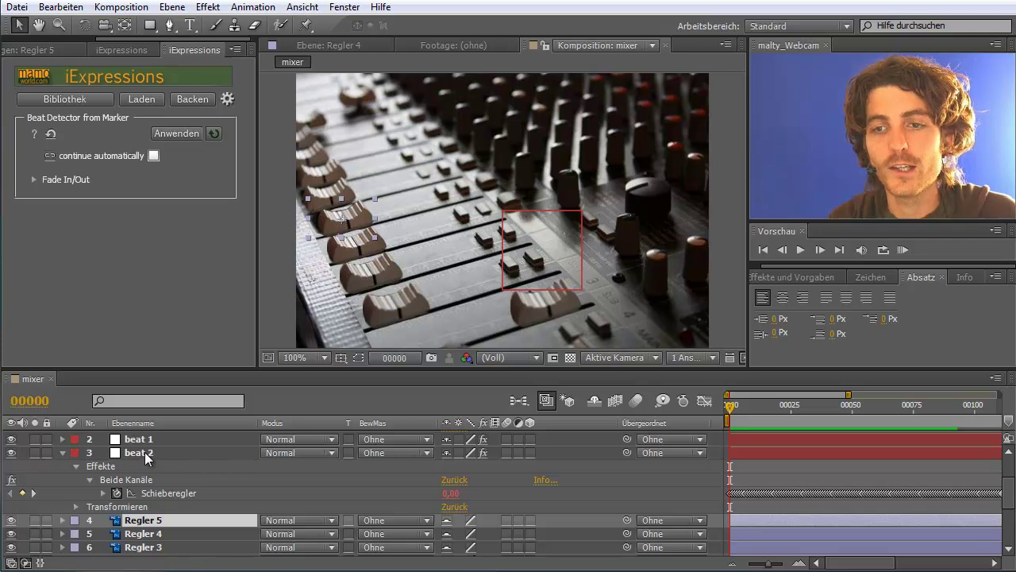
# Collapse the beat 2 layer's properties and select that layer
pyautogui.moveTo(1011, 477)
pyautogui.mouseDown()
pyautogui.moveTo(1011, 520)
pyautogui.moveTo(1008, 468)
pyautogui.mouseUp()
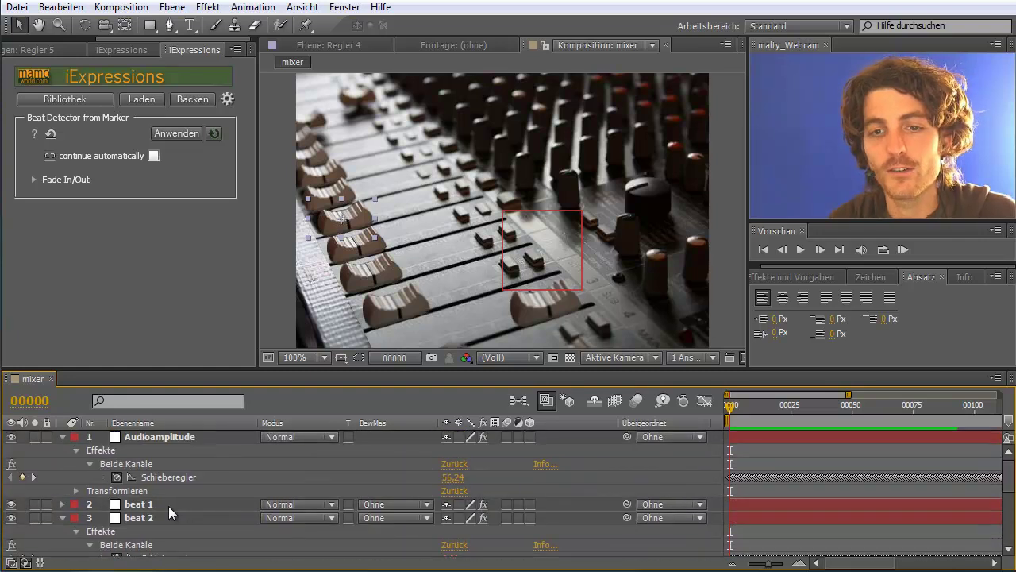
pyautogui.scroll(-2, 171, 506)
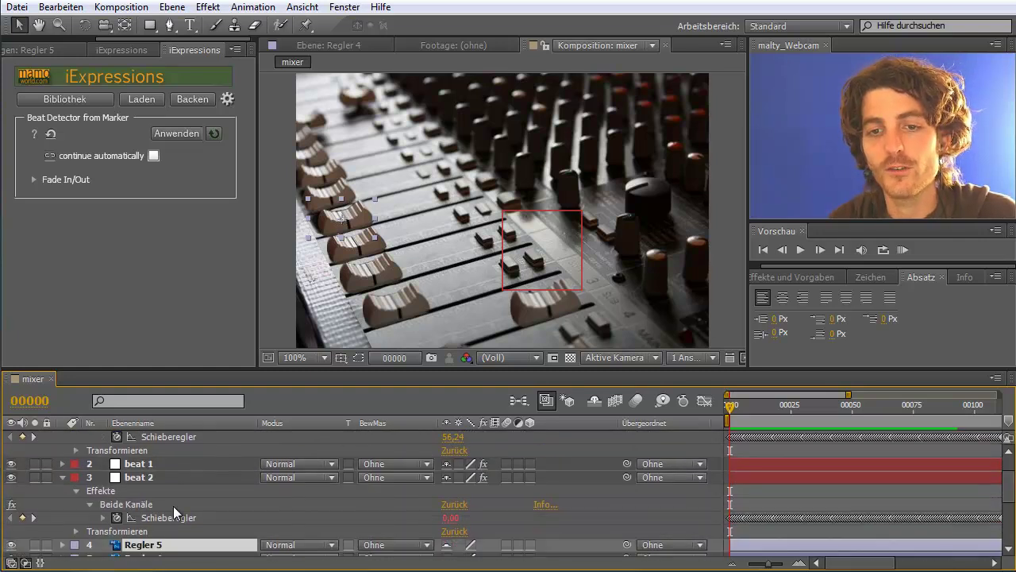
pyautogui.click(61, 477)
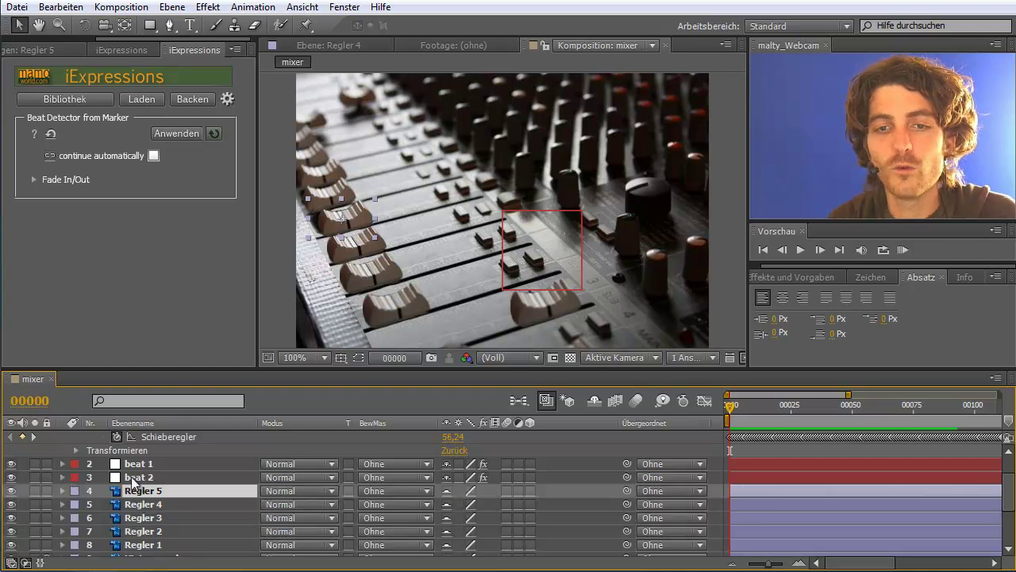
pyautogui.click(133, 476)
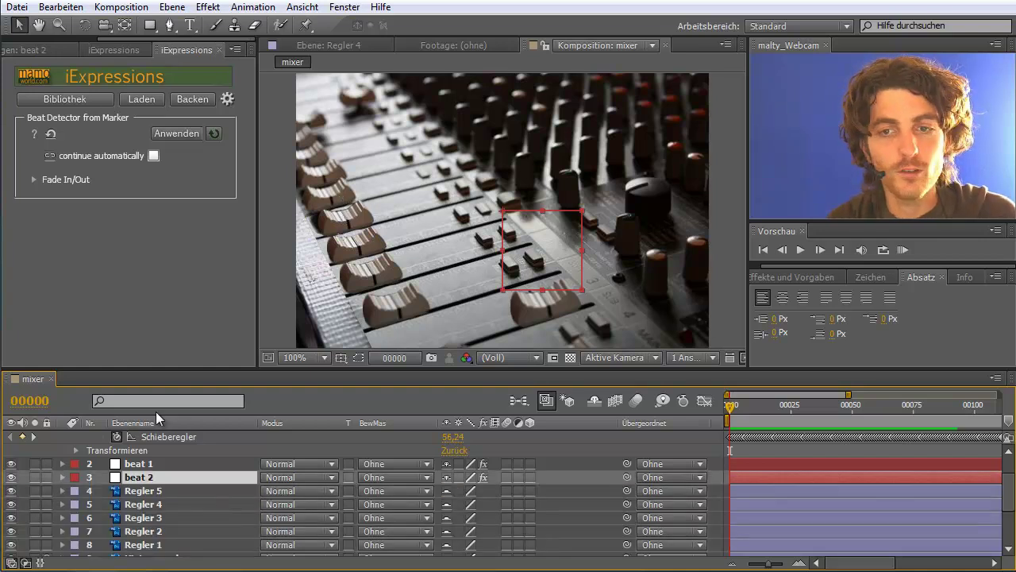
# Duplicate the beat 2 layer as beat 3, placed directly below beat 2
pyautogui.click(70, 8)
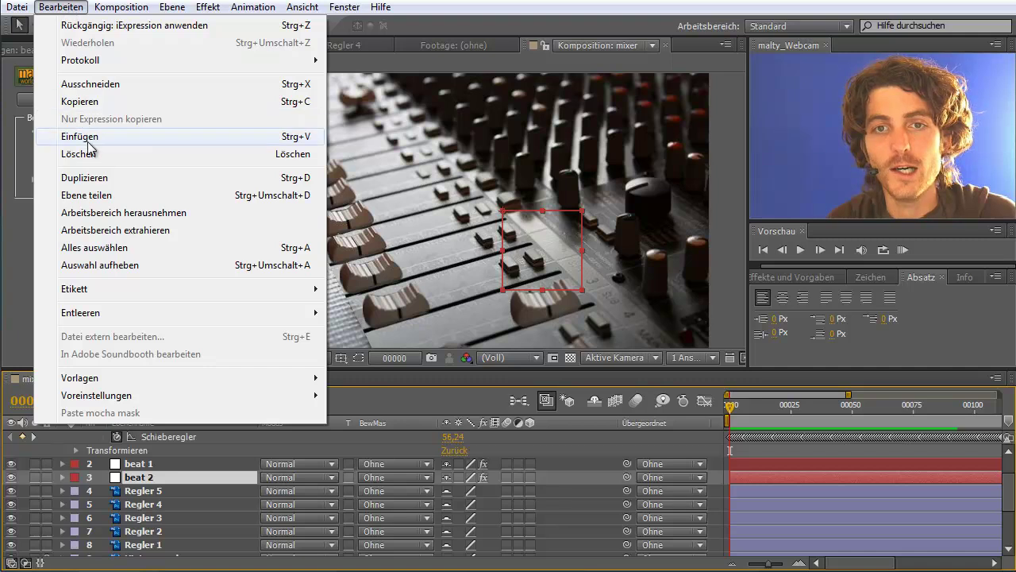
pyautogui.click(85, 178)
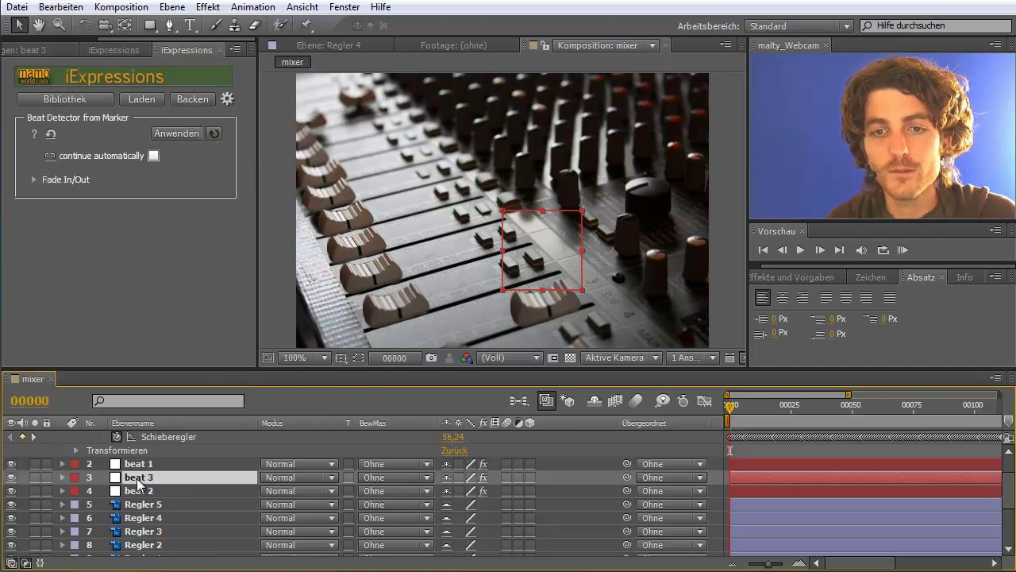
pyautogui.moveTo(137, 477); pyautogui.dragTo(151, 492)
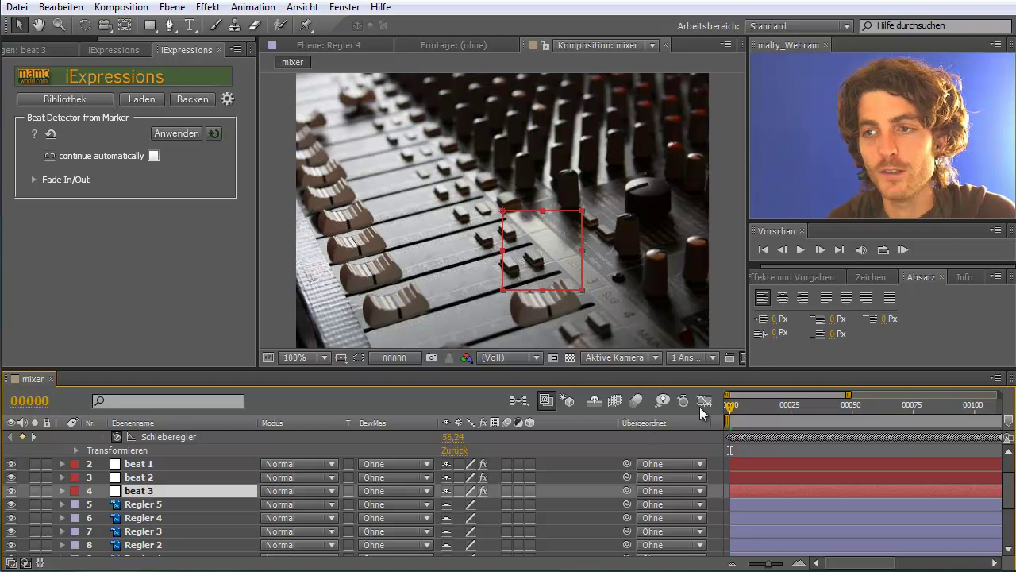
# Apply Beat Detector from Marker to beat 3's Schieberegler slider and scrub to frame 24
pyautogui.press('e')
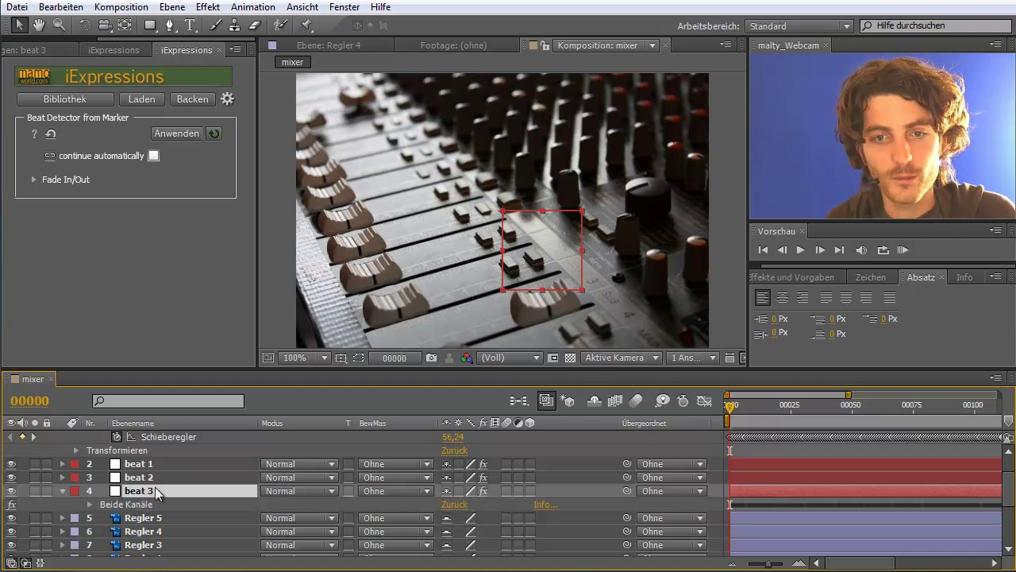
pyautogui.click(86, 503)
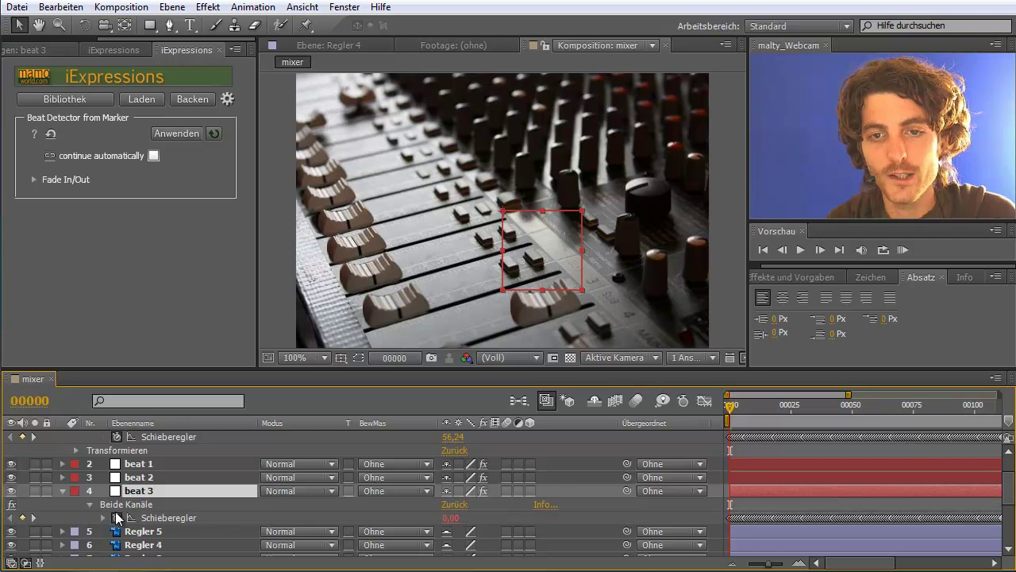
pyautogui.click(185, 517)
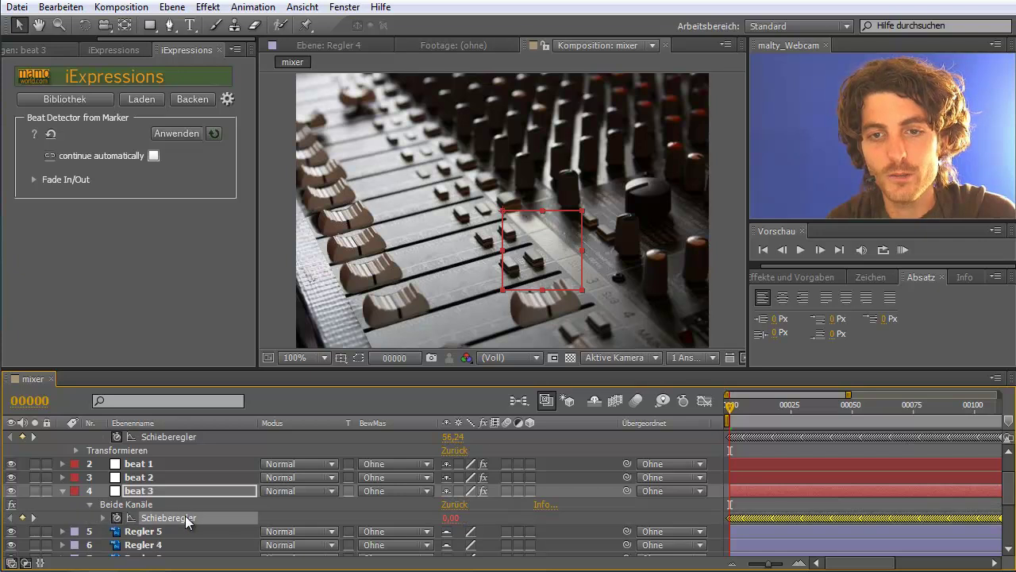
pyautogui.click(174, 134)
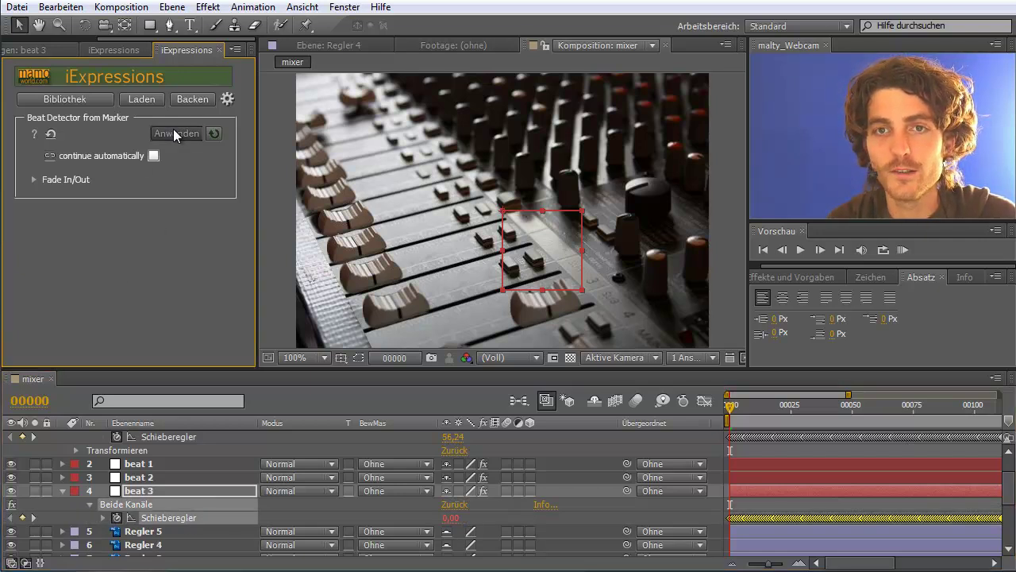
pyautogui.moveTo(737, 407); pyautogui.dragTo(792, 413)
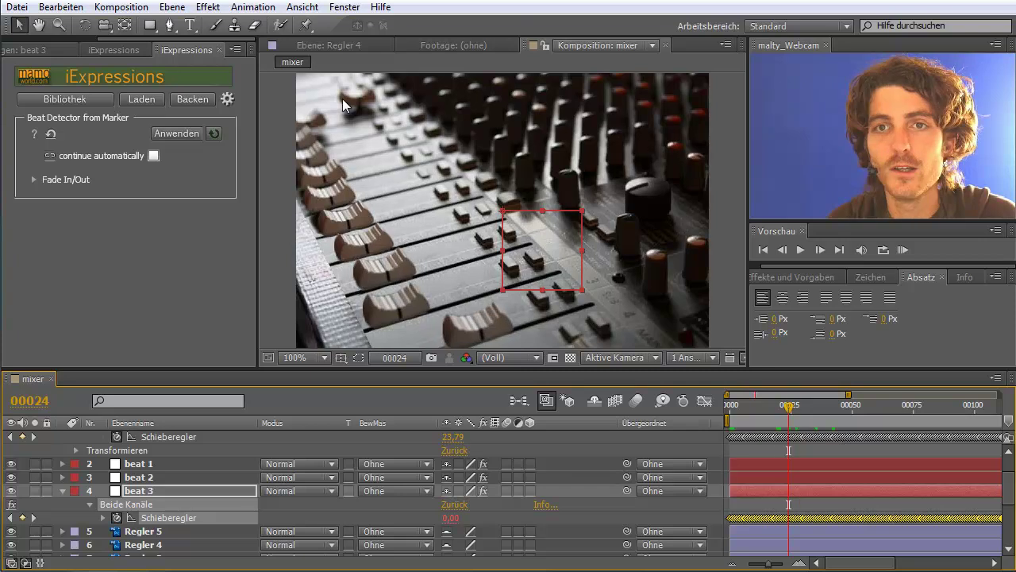
# Add a test marker to beat 3 at frame 24 via Ebene > Marke hinzufügen and scrub ahead to frame 33
pyautogui.click(343, 7)
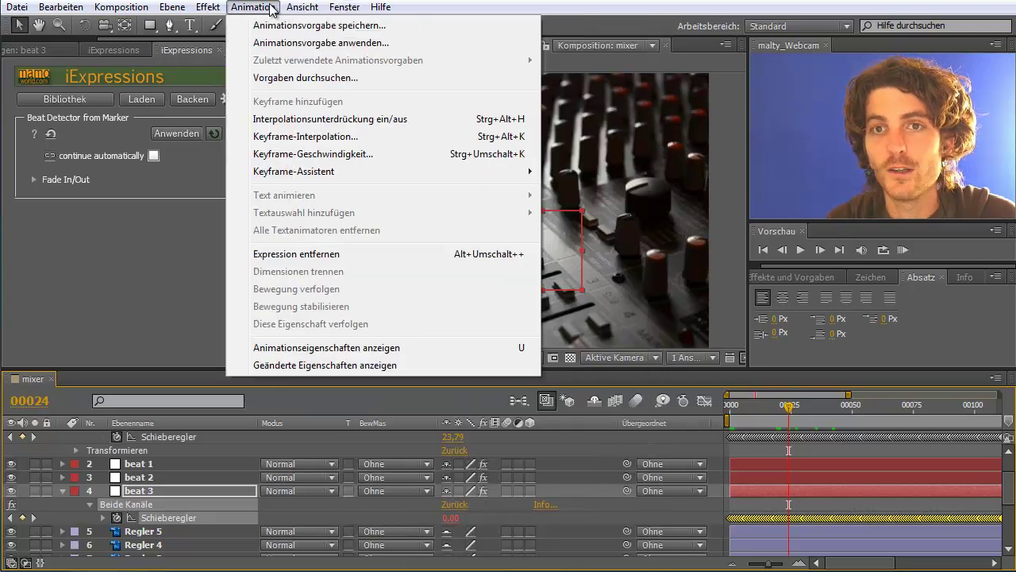
pyautogui.moveTo(179, 8)
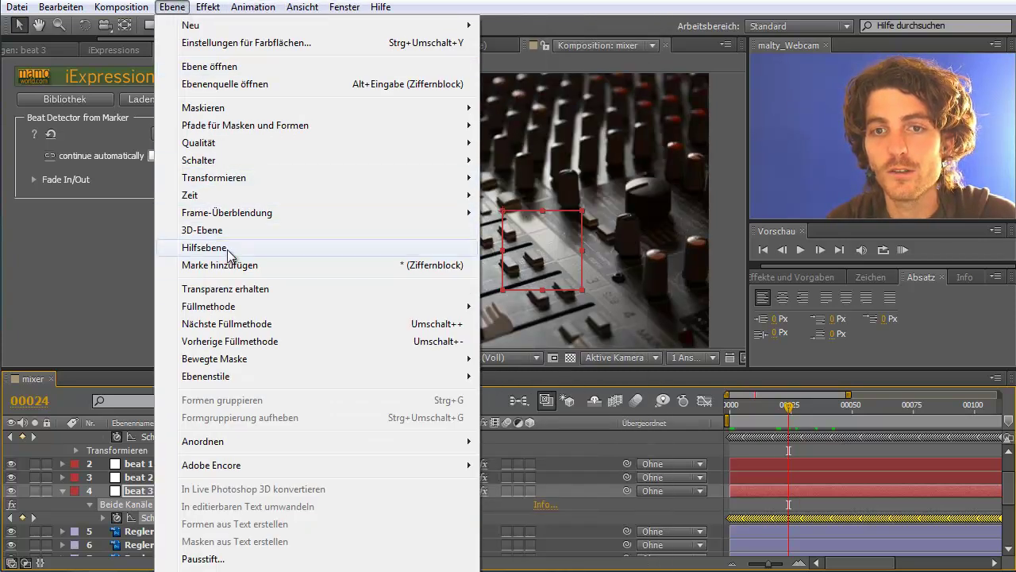
pyautogui.moveTo(231, 363)
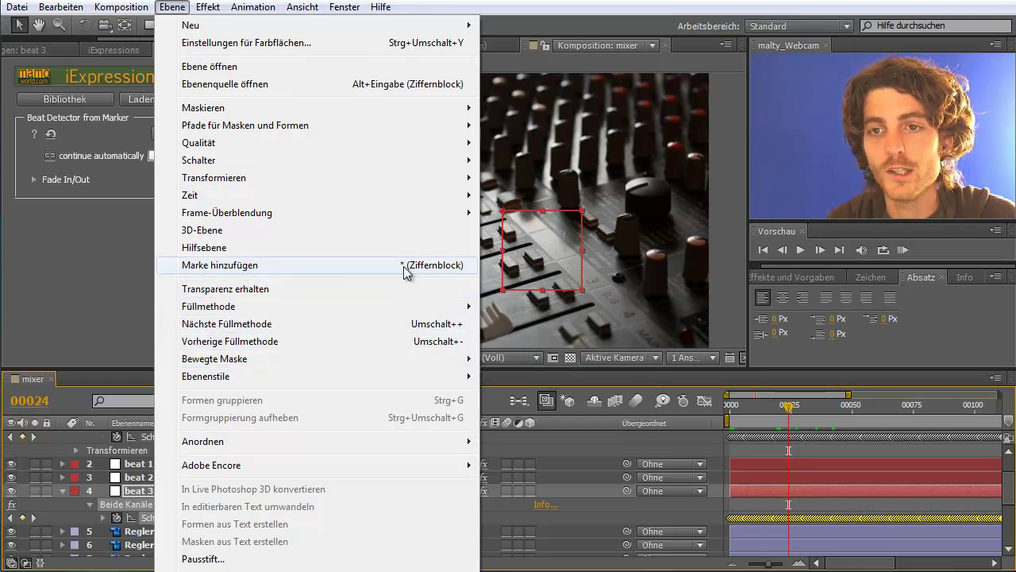
pyautogui.click(351, 265)
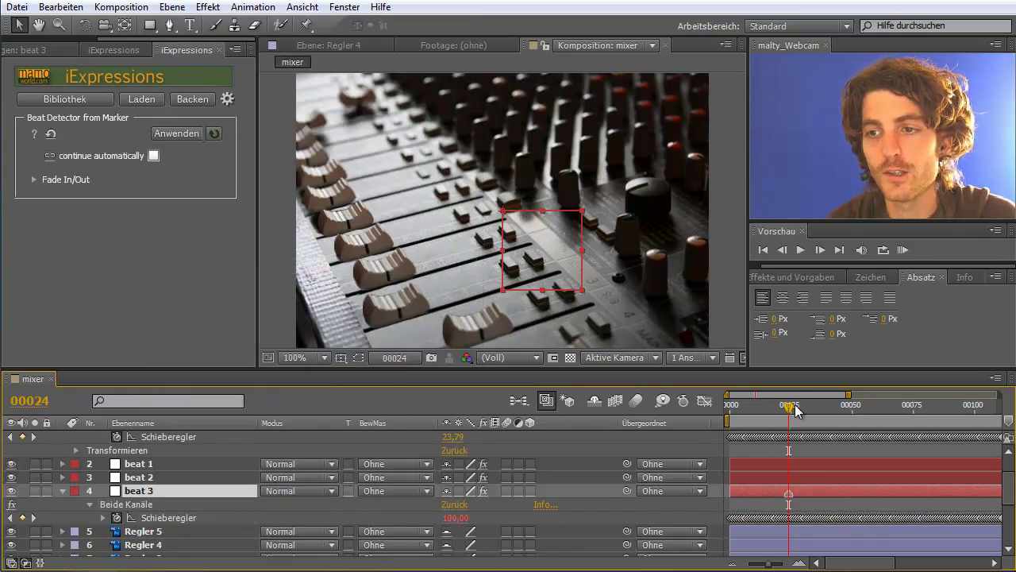
pyautogui.moveTo(795, 405); pyautogui.dragTo(815, 410)
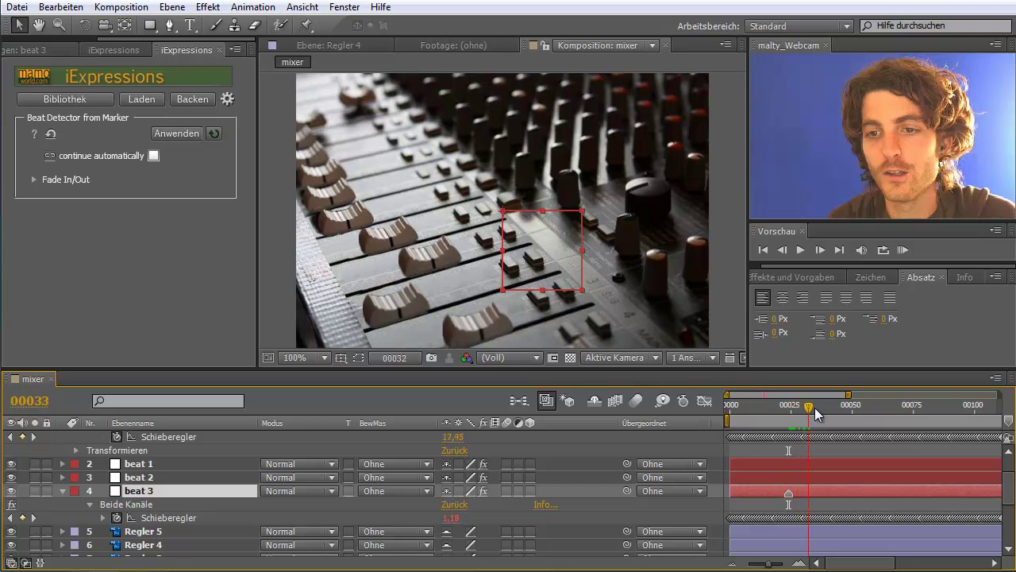
# Show the Fade In/Out settings, delete the test marker and return to frame 0
pyautogui.click(36, 180)
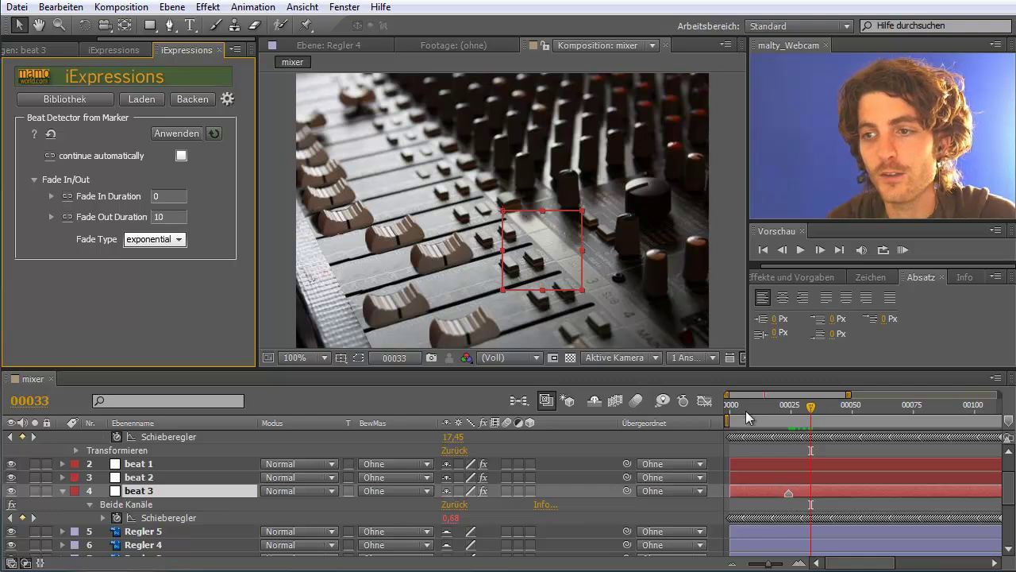
pyautogui.moveTo(814, 416)
pyautogui.mouseDown()
pyautogui.moveTo(791, 420)
pyautogui.moveTo(821, 421)
pyautogui.moveTo(791, 421)
pyautogui.mouseUp()
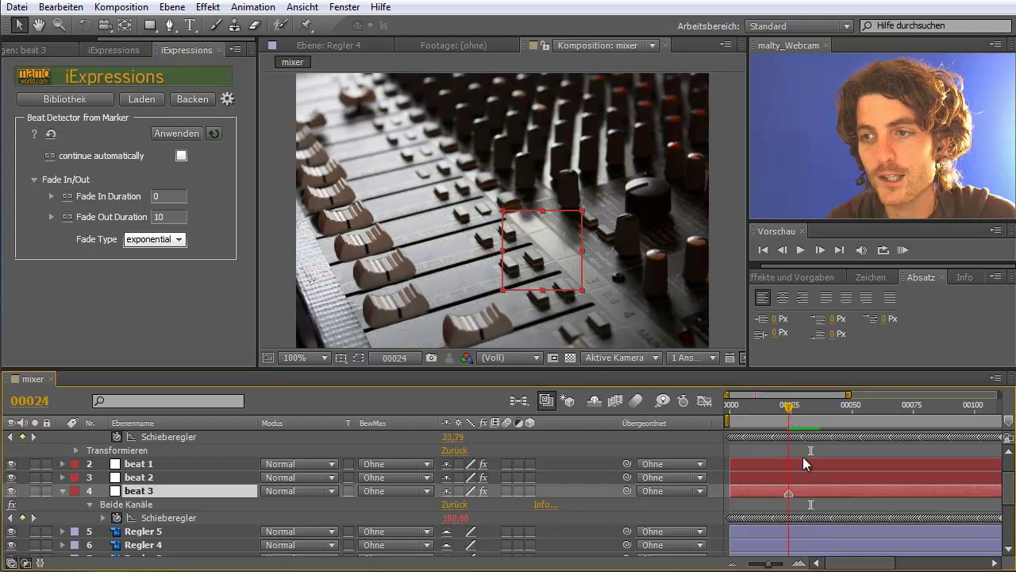
pyautogui.rightClick(789, 493)
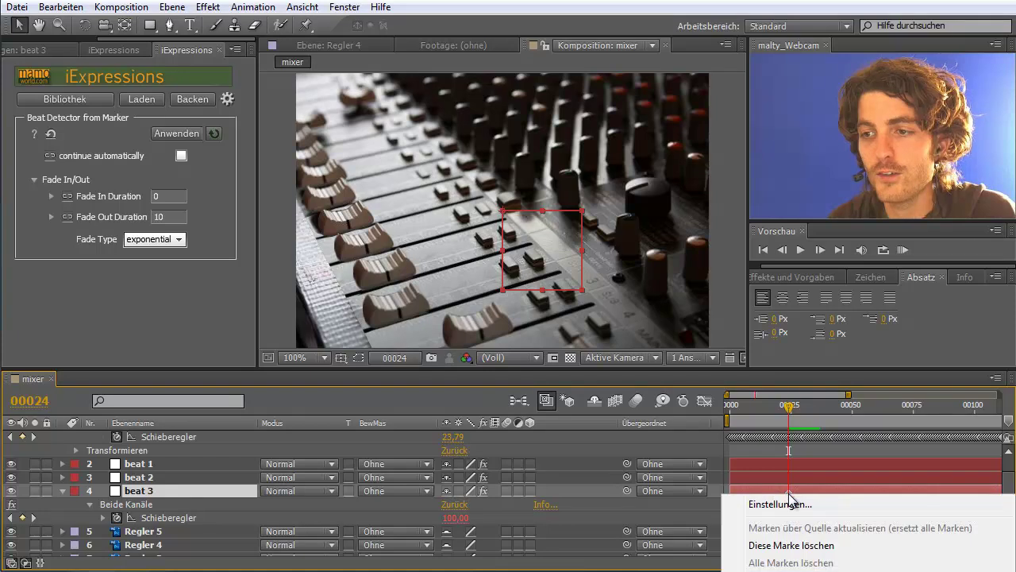
pyautogui.click(791, 546)
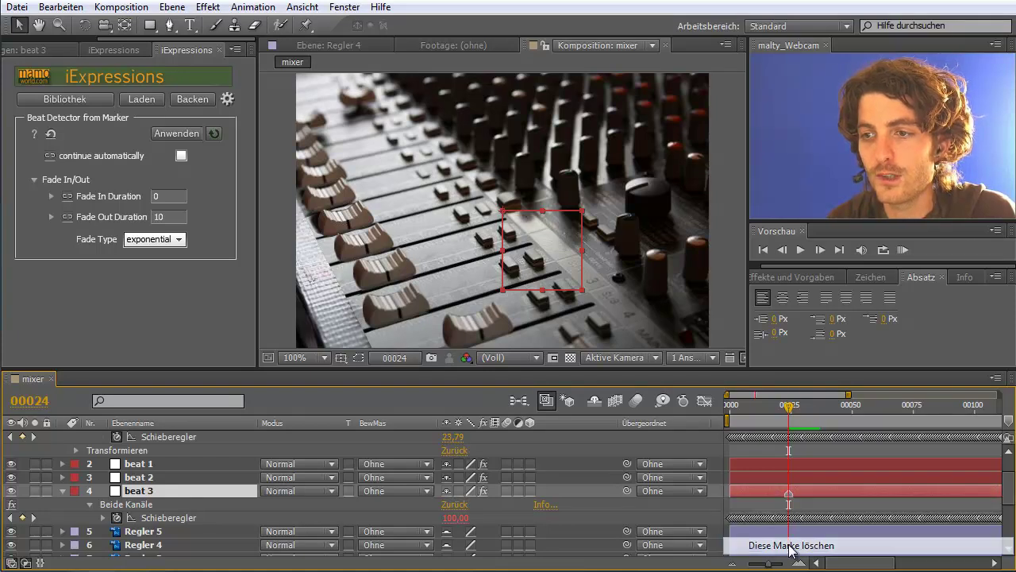
pyautogui.moveTo(789, 413); pyautogui.dragTo(725, 414)
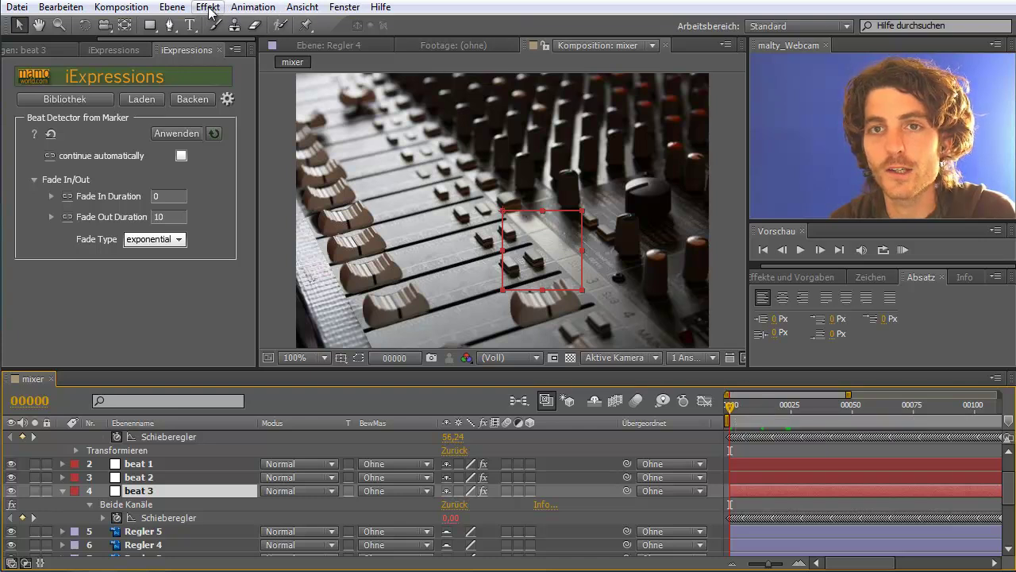
# Look up Marke hinzufügen in the Ebene menu, closing it without applying anything
pyautogui.click(171, 7)
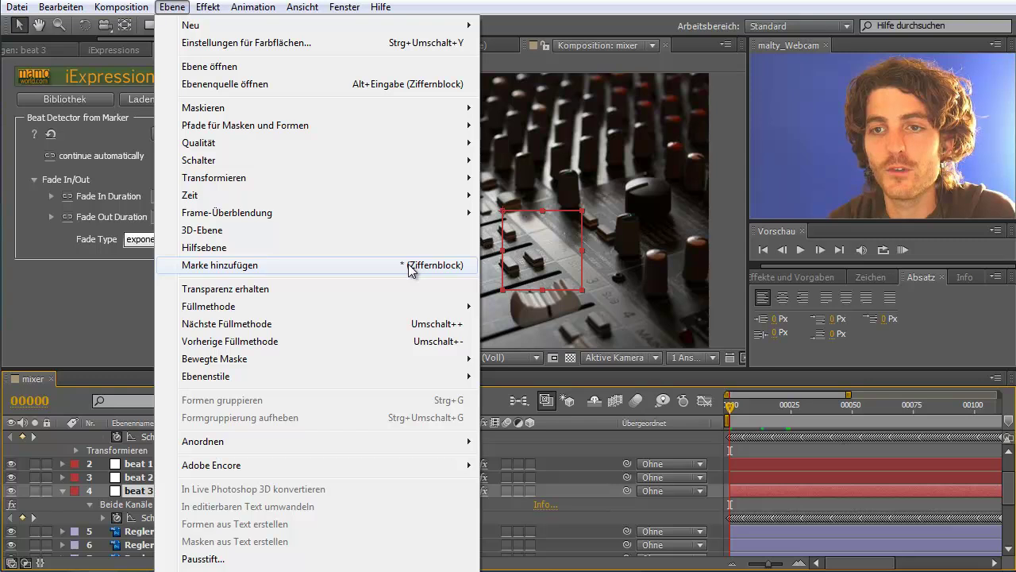
pyautogui.click(493, 5)
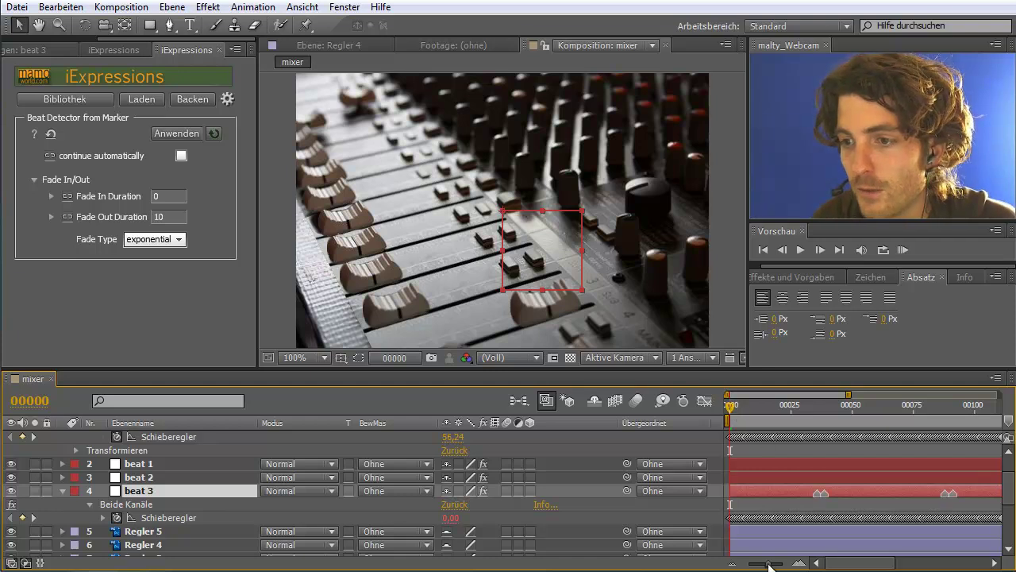
# Zoom the timeline out, scrub frames 7–41 to watch beat 3's slider react, then select Regler 5
pyautogui.moveTo(769, 565); pyautogui.dragTo(749, 565)
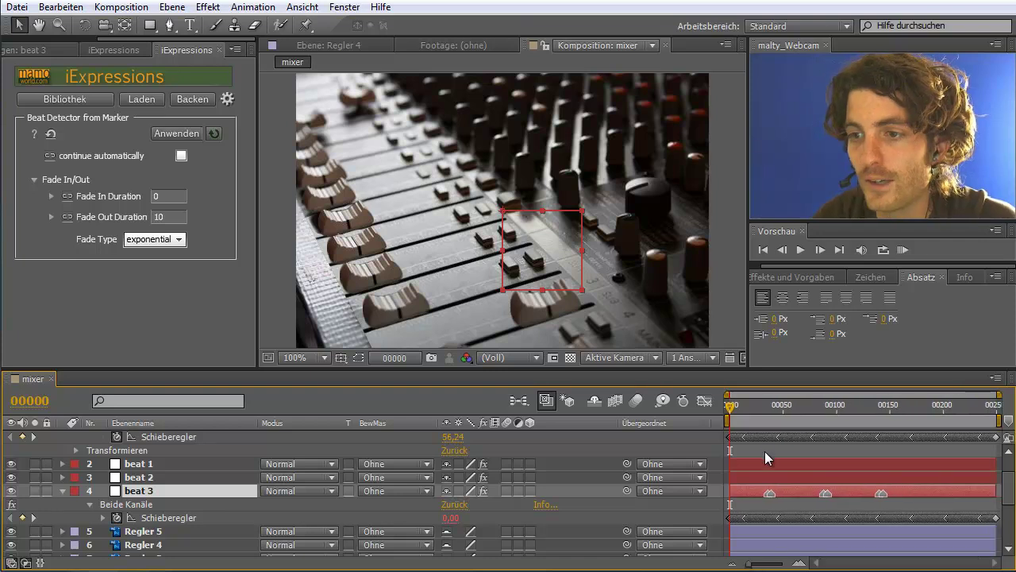
pyautogui.moveTo(730, 409); pyautogui.dragTo(752, 407)
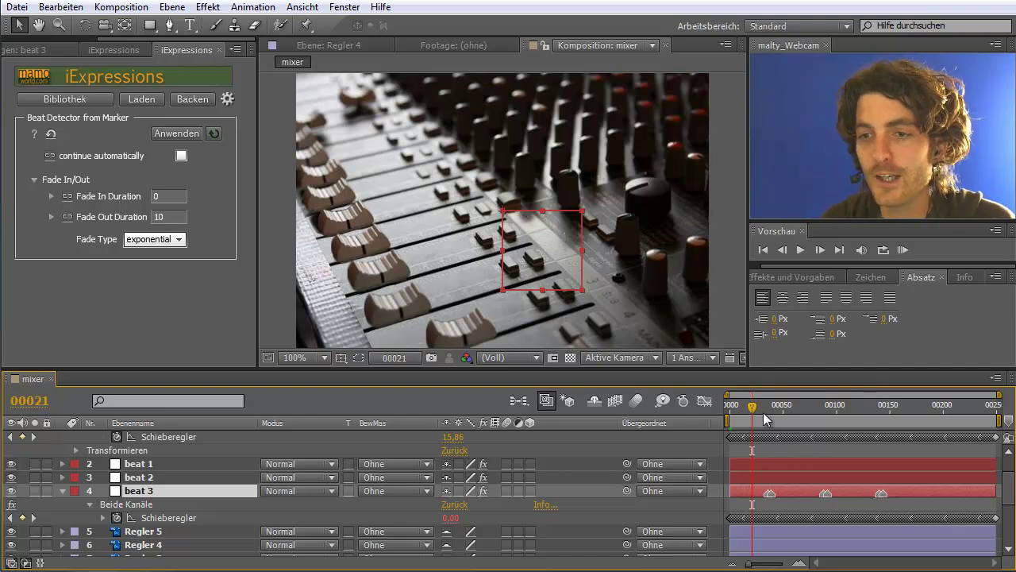
pyautogui.moveTo(753, 406); pyautogui.dragTo(771, 406)
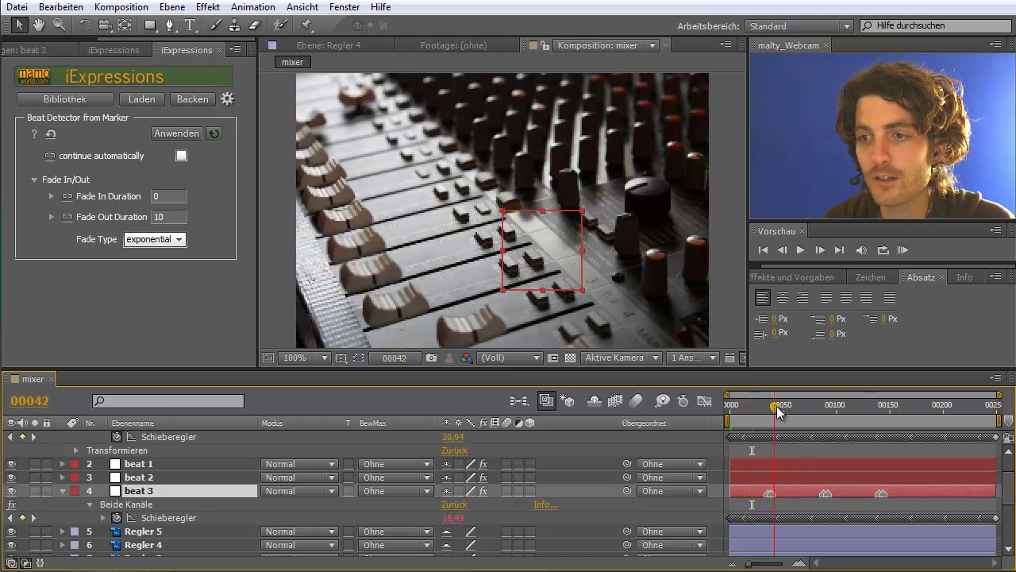
pyautogui.moveTo(771, 406); pyautogui.dragTo(785, 406)
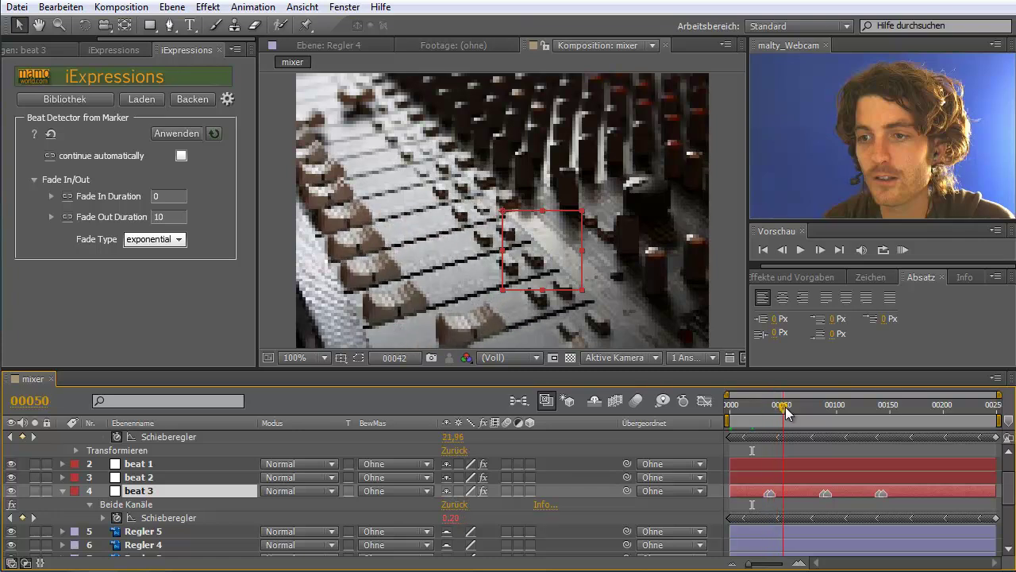
pyautogui.click(148, 534)
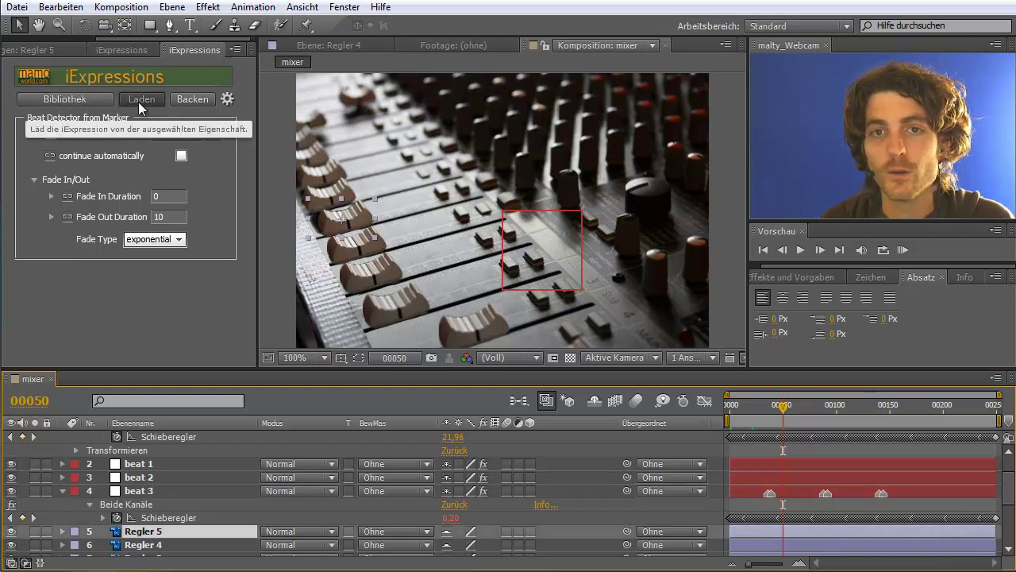
# Load Change on Beat 2D from the Audio category of the iExpressions library
pyautogui.click(82, 97)
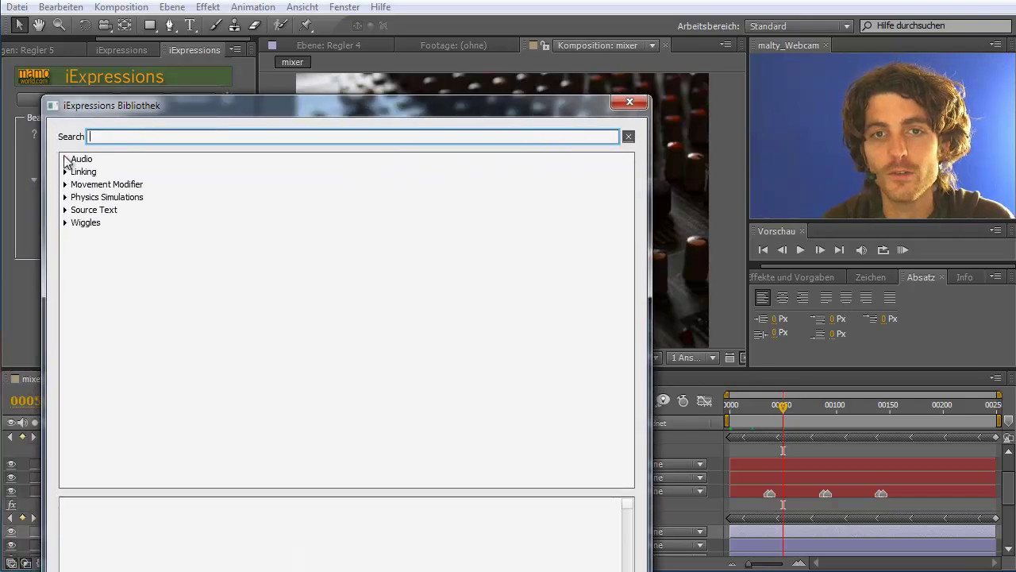
pyautogui.click(64, 158)
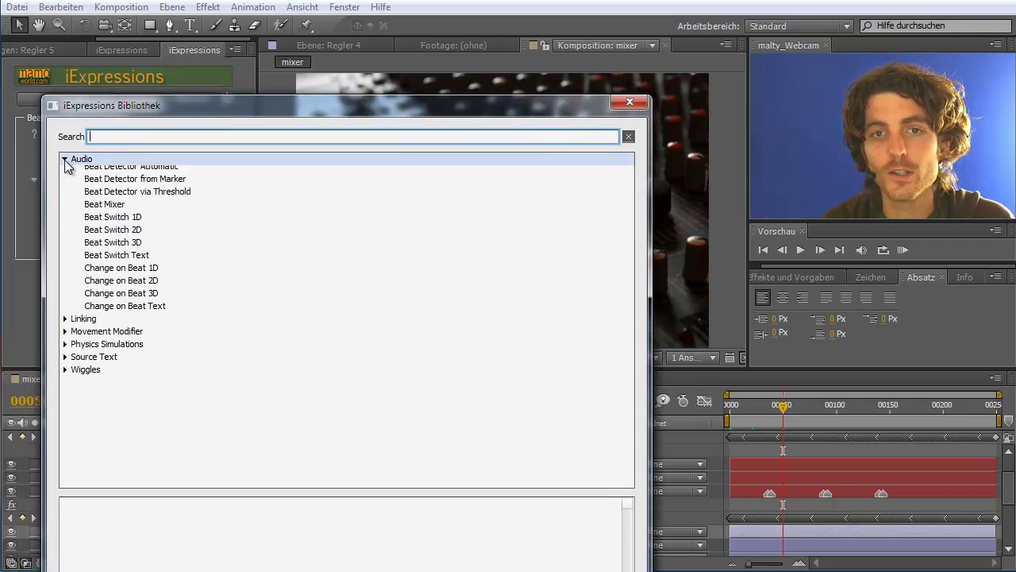
pyautogui.click(129, 288)
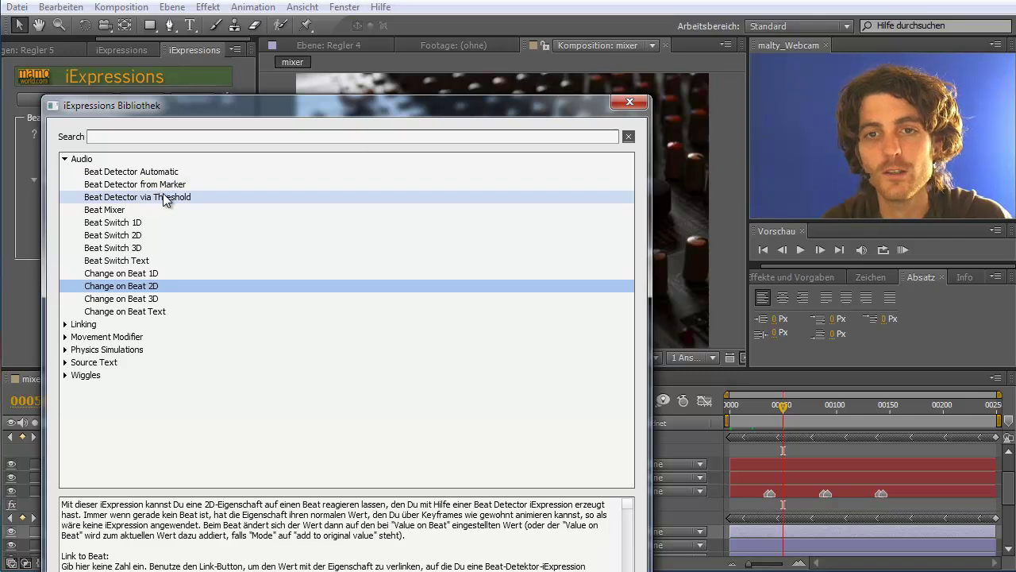
pyautogui.press('Return')
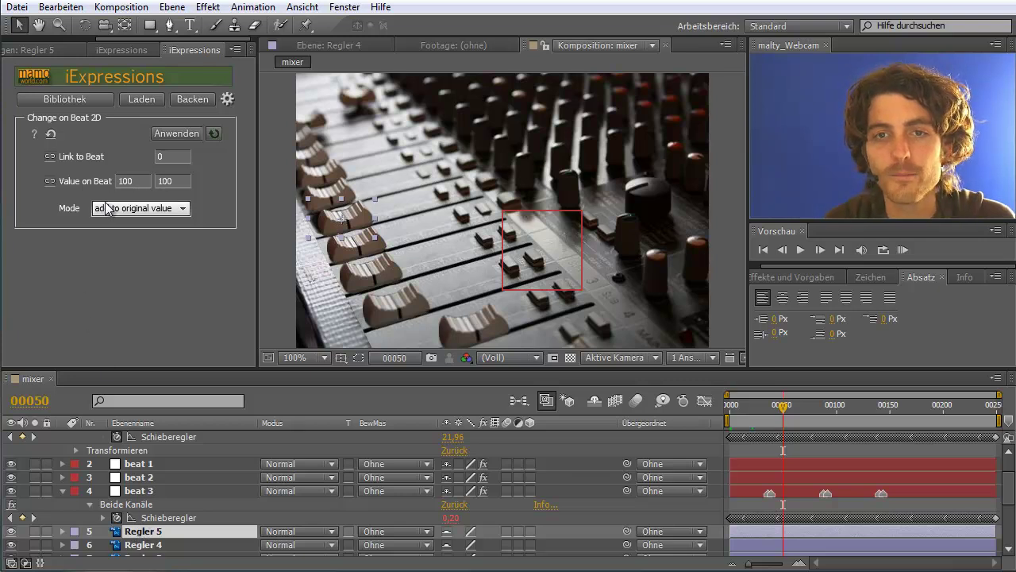
# Link Change on Beat 2D to beat 3's slider and show Regler 5's transform properties
pyautogui.click(158, 520)
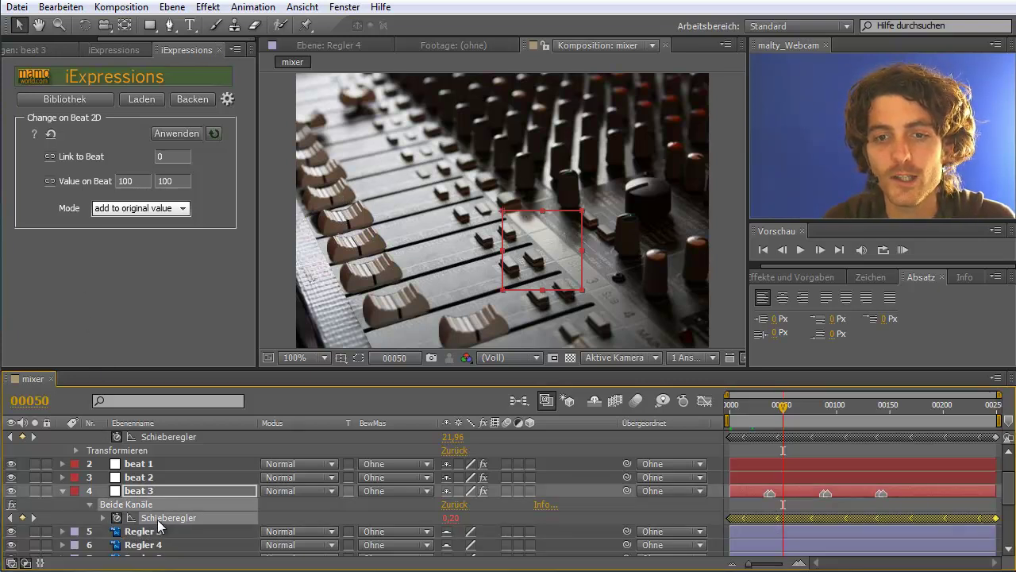
pyautogui.click(50, 158)
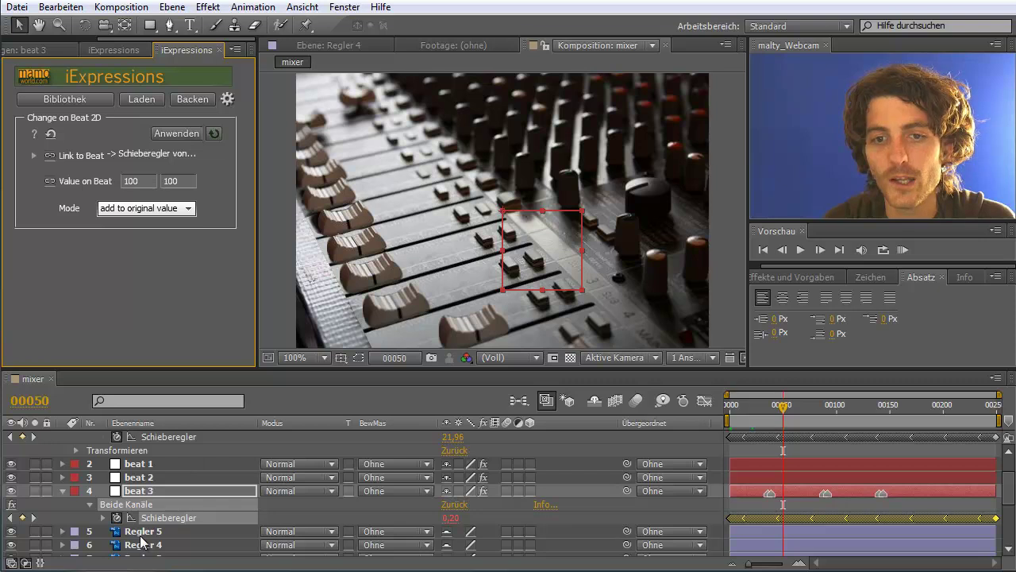
pyautogui.click(97, 534)
pyautogui.click(62, 531)
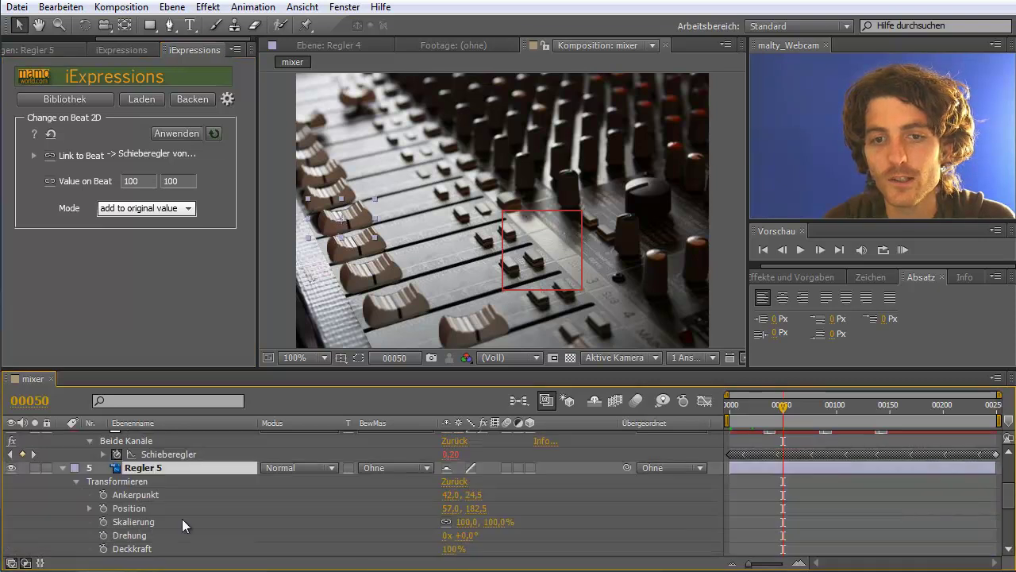
# Set Value on Beat to 189, 148.5 with mode replace original value
pyautogui.moveTo(348, 219); pyautogui.dragTo(457, 189)
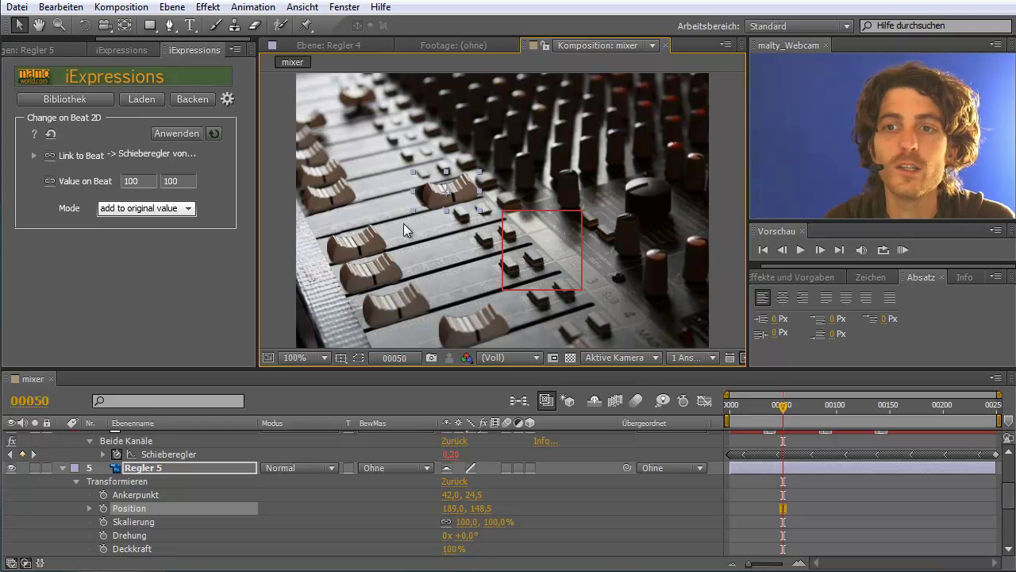
pyautogui.click(129, 181)
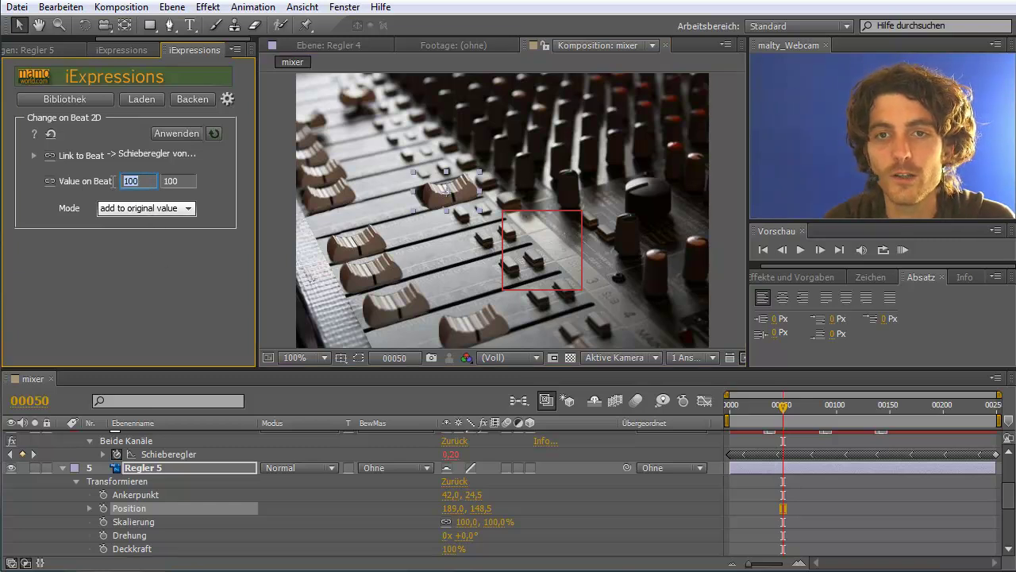
pyautogui.click(165, 211)
pyautogui.click(130, 237)
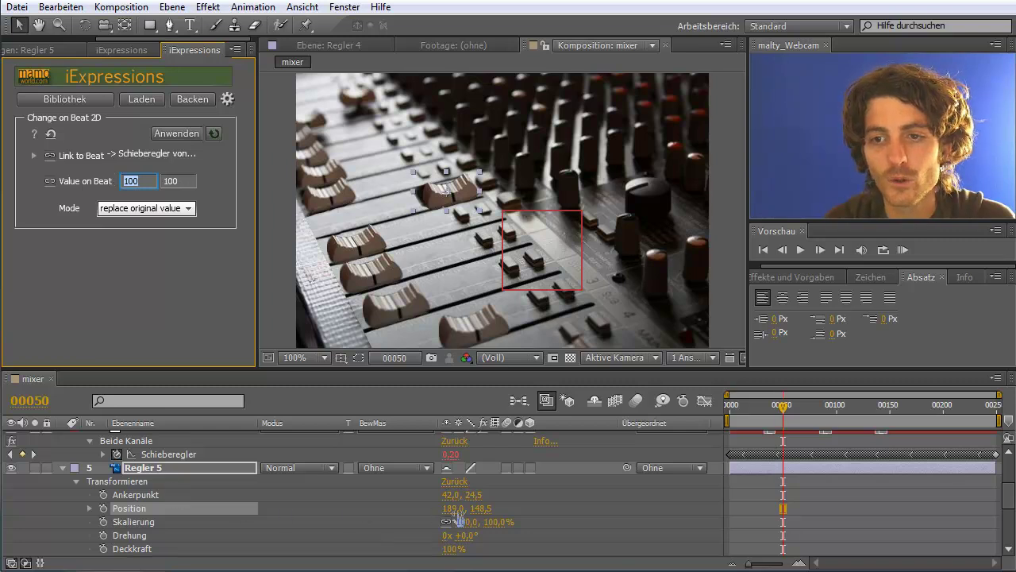
pyautogui.write('189')
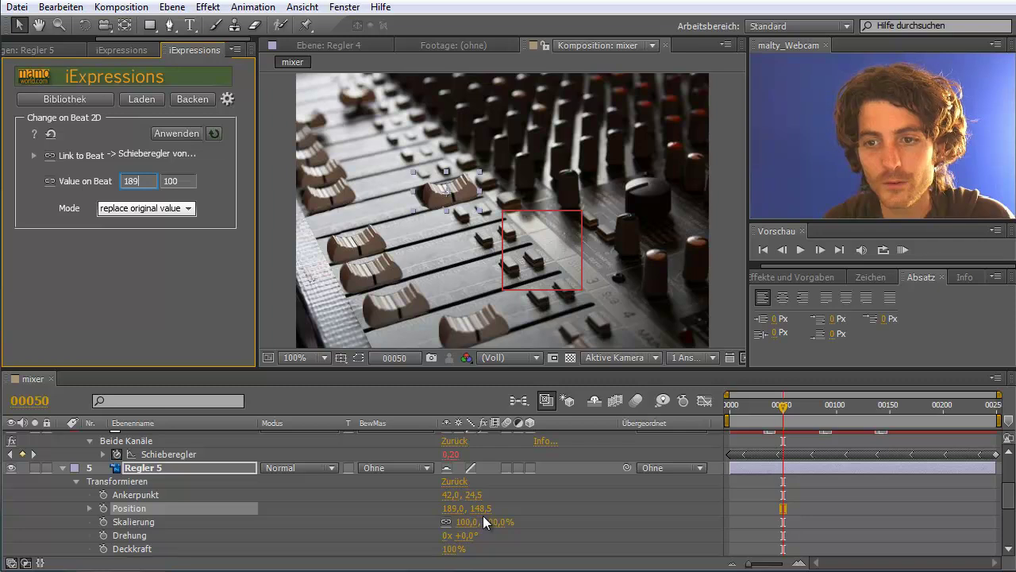
pyautogui.moveTo(97, 181)
pyautogui.click(163, 184)
pyautogui.write('148,5')
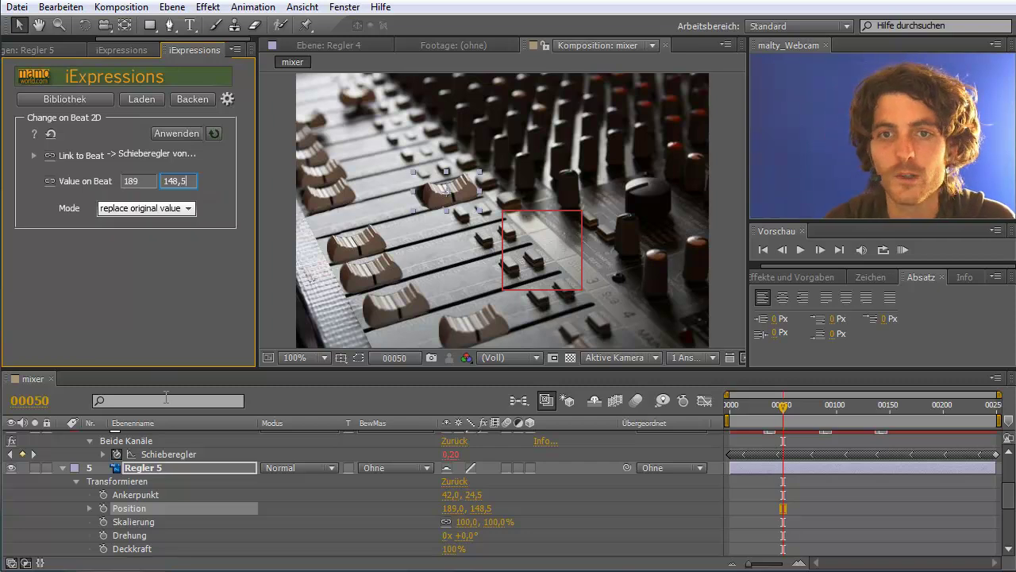
pyautogui.click(125, 506)
# Lower Regler 5's resting position to about 52,182, apply the expression, and preview
pyautogui.moveTo(437, 196); pyautogui.dragTo(338, 225)
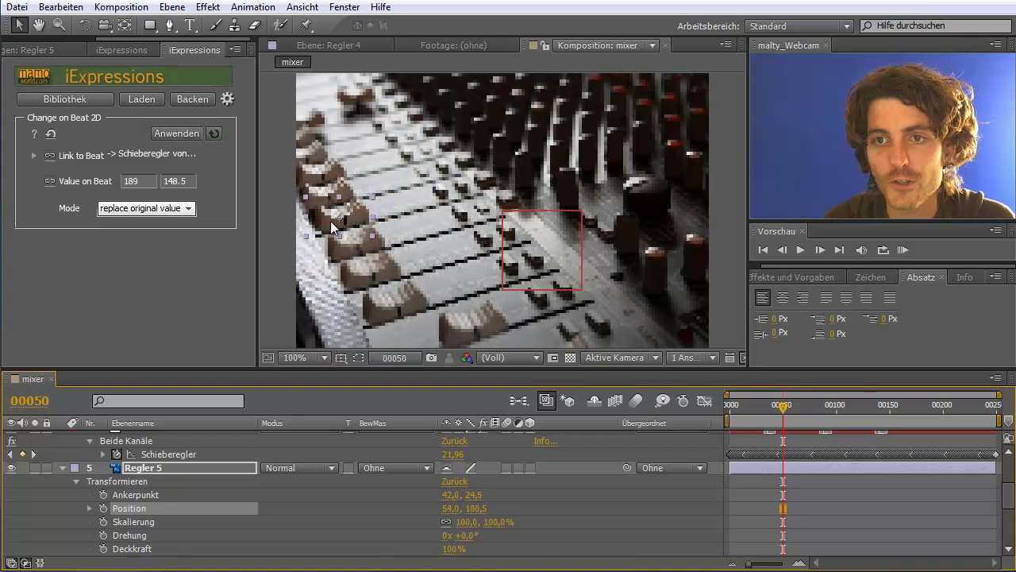
pyautogui.moveTo(335, 223)
pyautogui.mouseDown()
pyautogui.moveTo(324, 227)
pyautogui.moveTo(345, 234)
pyautogui.mouseUp()
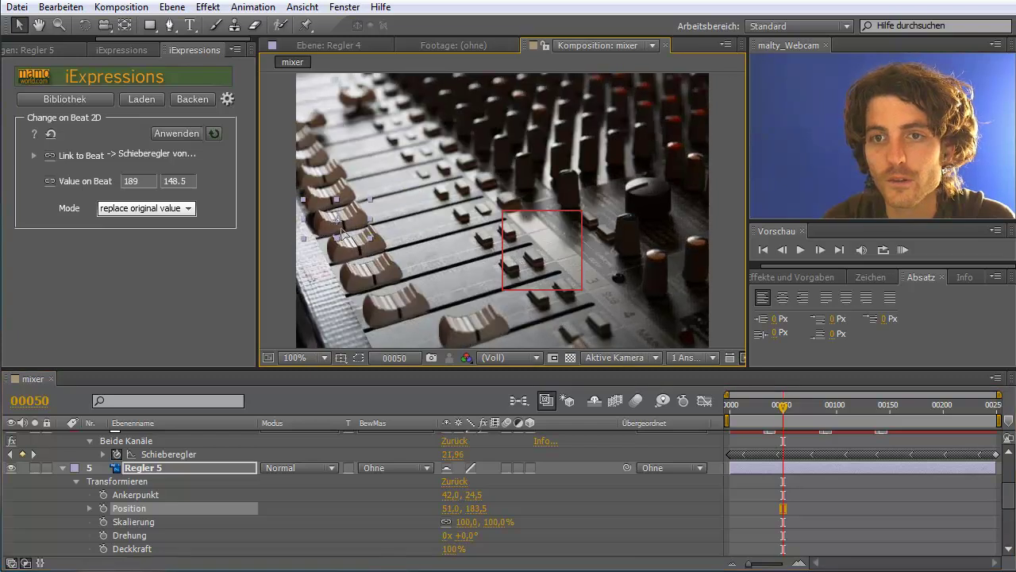
pyautogui.press('Left')
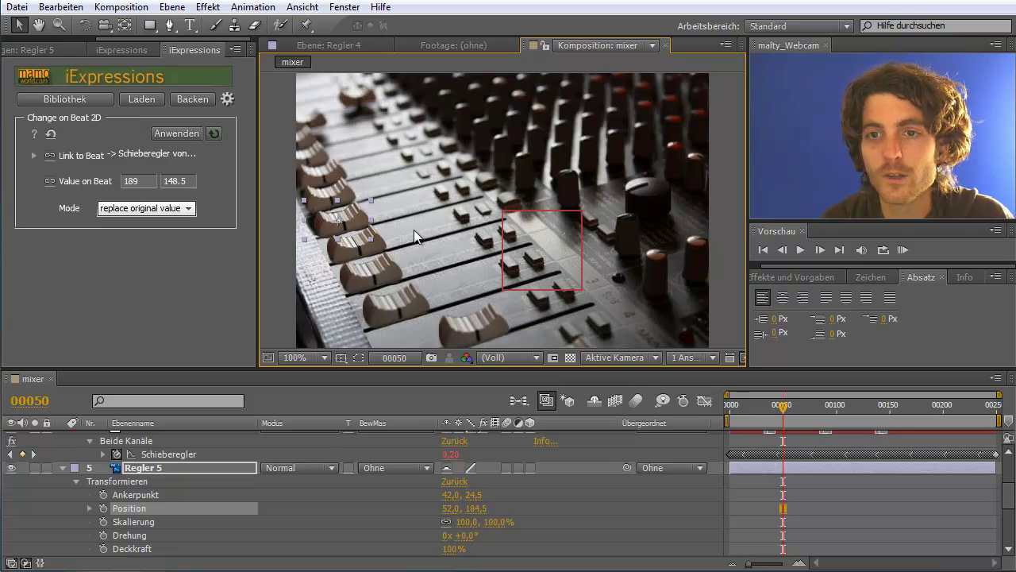
pyautogui.press('Up')
pyautogui.press('Up')
pyautogui.press('Right')
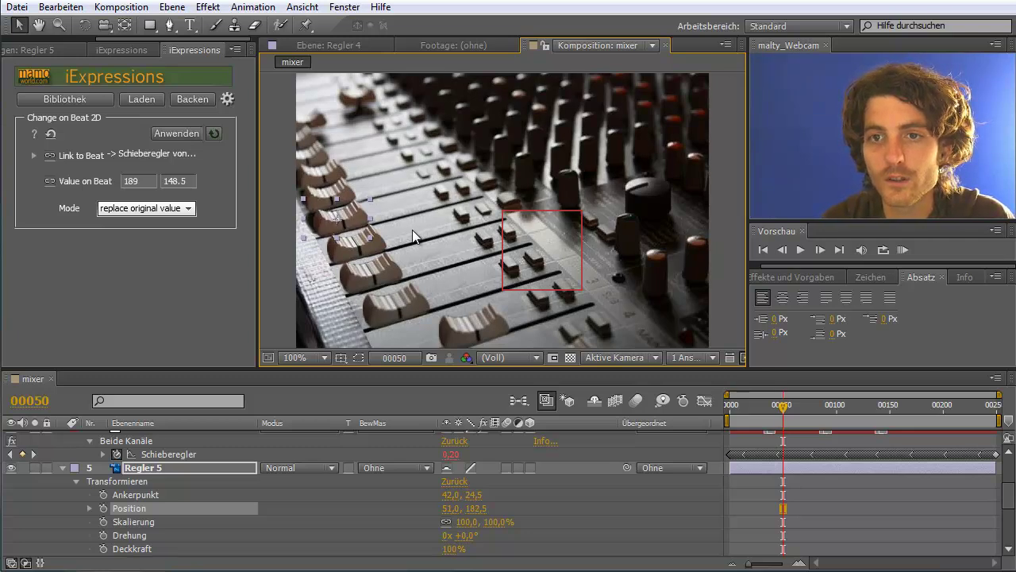
pyautogui.press('Up')
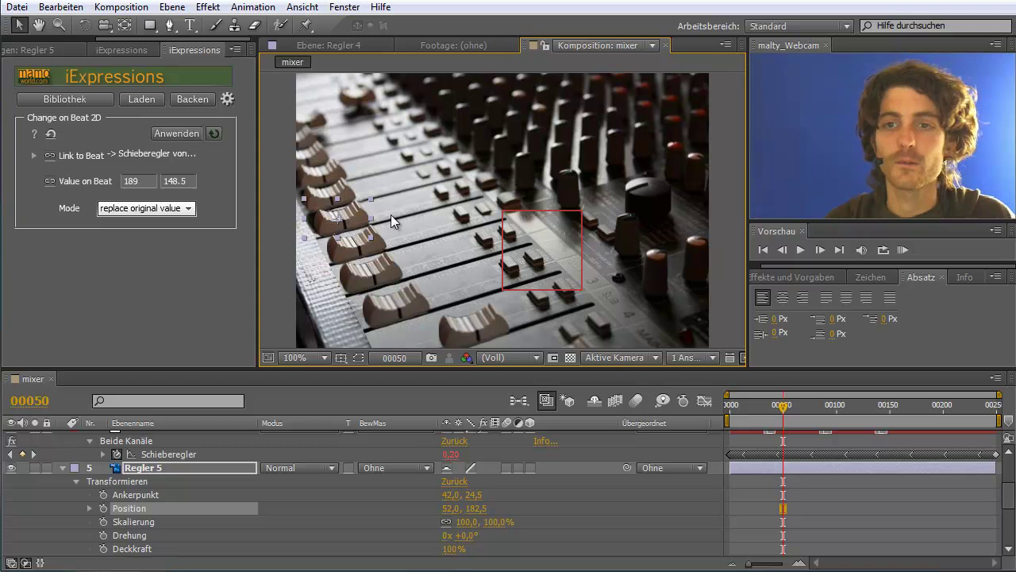
pyautogui.click(166, 131)
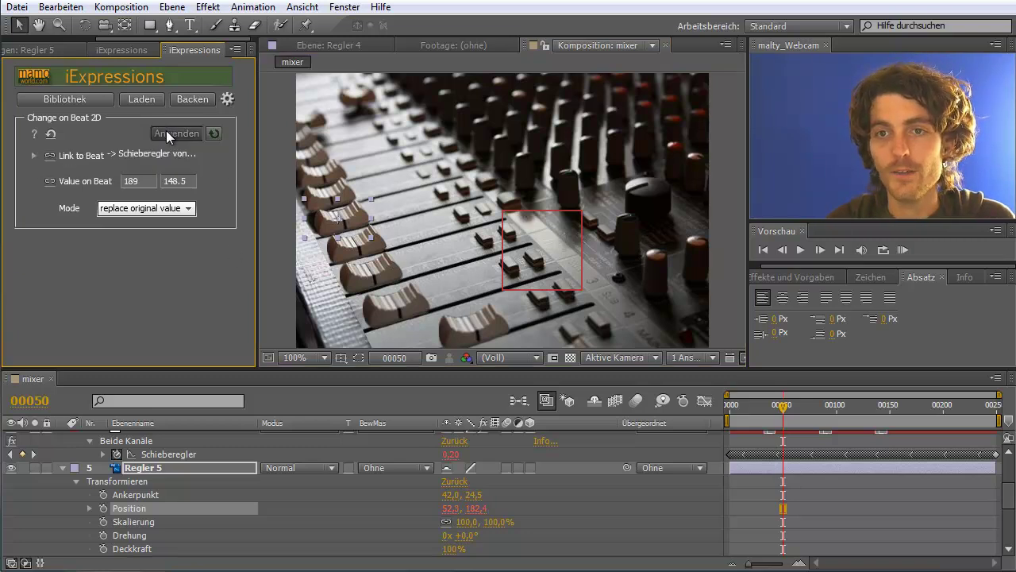
pyautogui.click(902, 250)
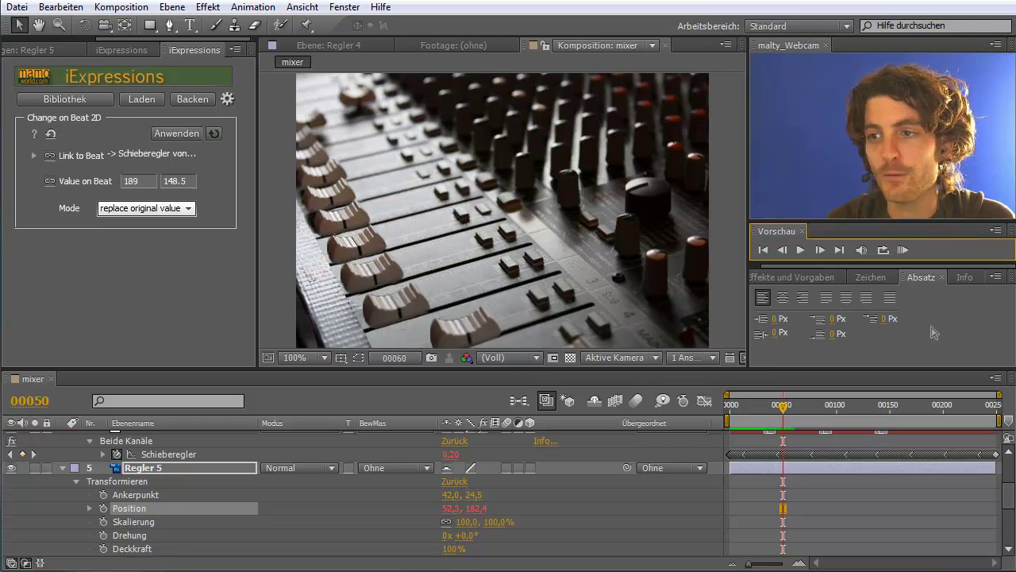
pyautogui.click(902, 250)
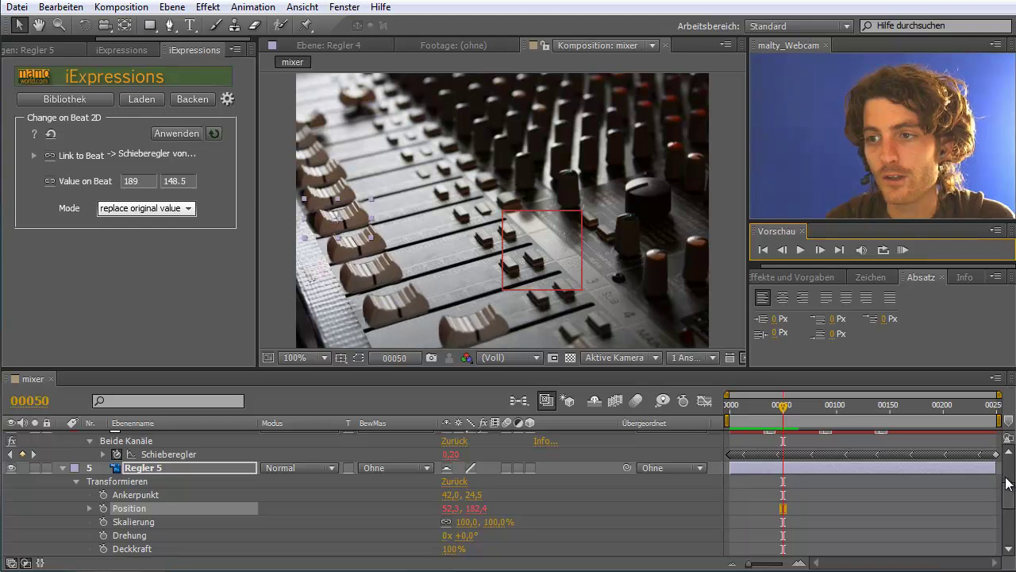
pyautogui.scroll(2, 1009, 486)
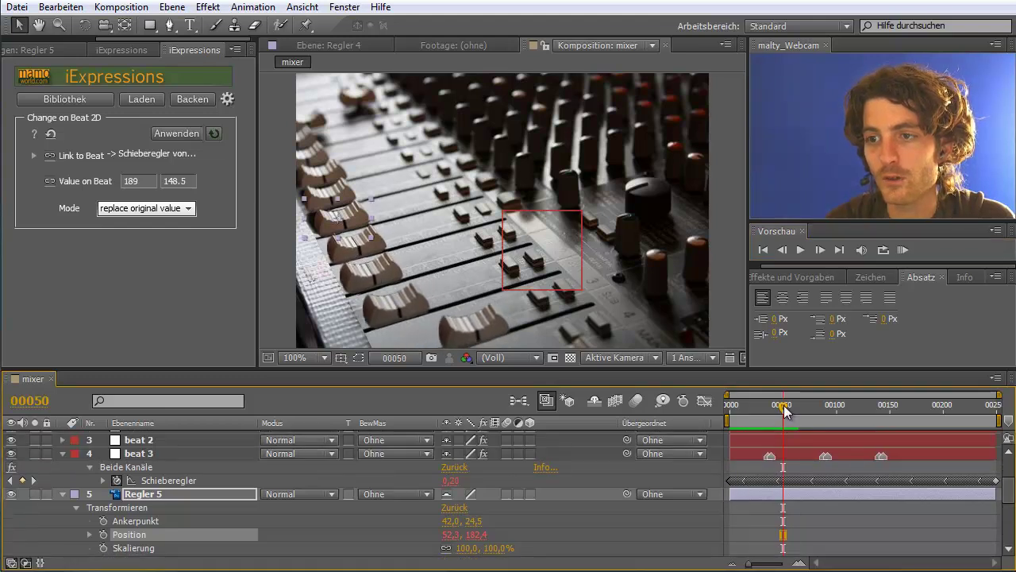
pyautogui.click(901, 249)
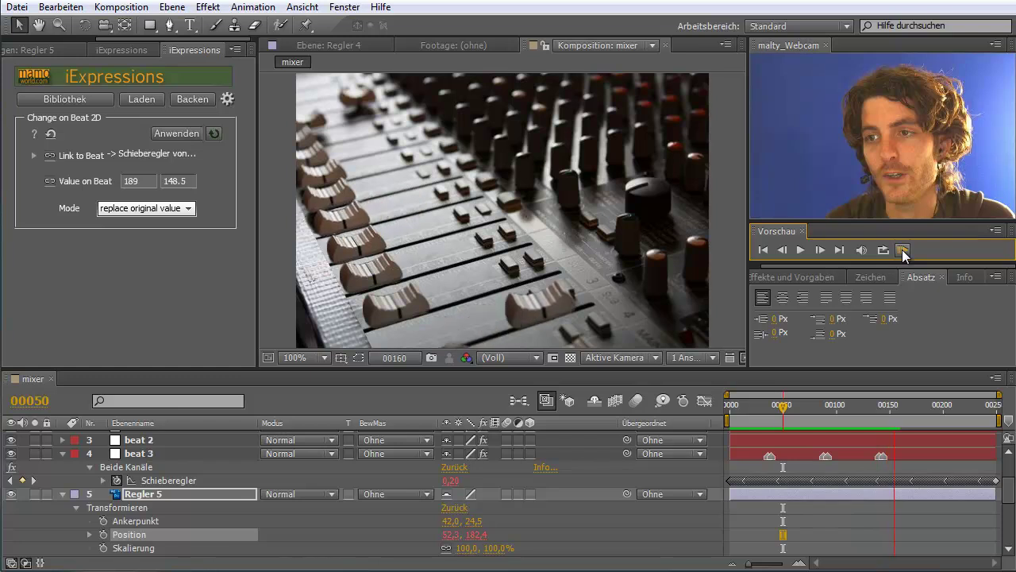
pyautogui.click(901, 250)
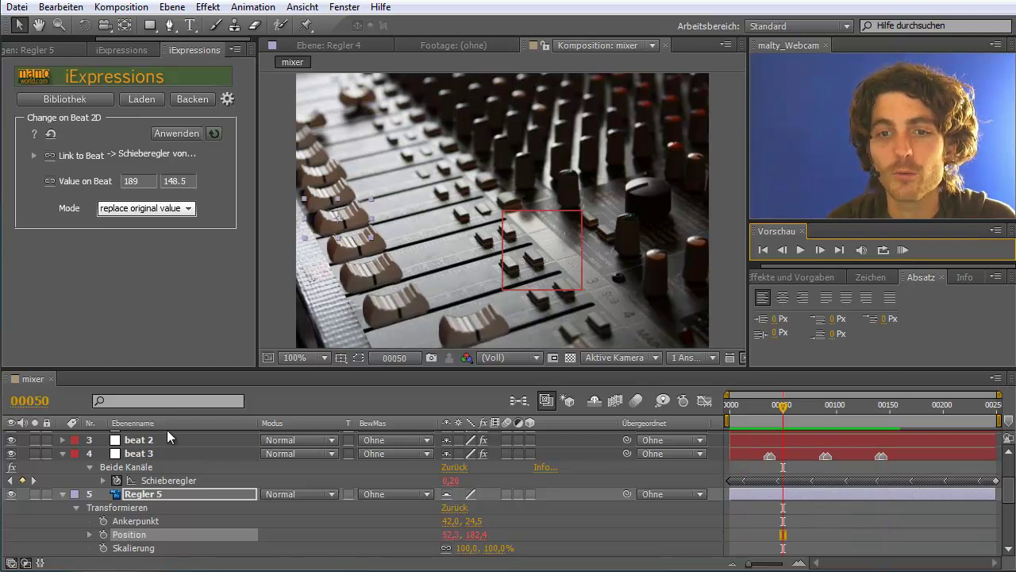
# Load Beat Detector from Marker for beat 3's slider and scrub the timeline to frame 201
pyautogui.click(171, 480)
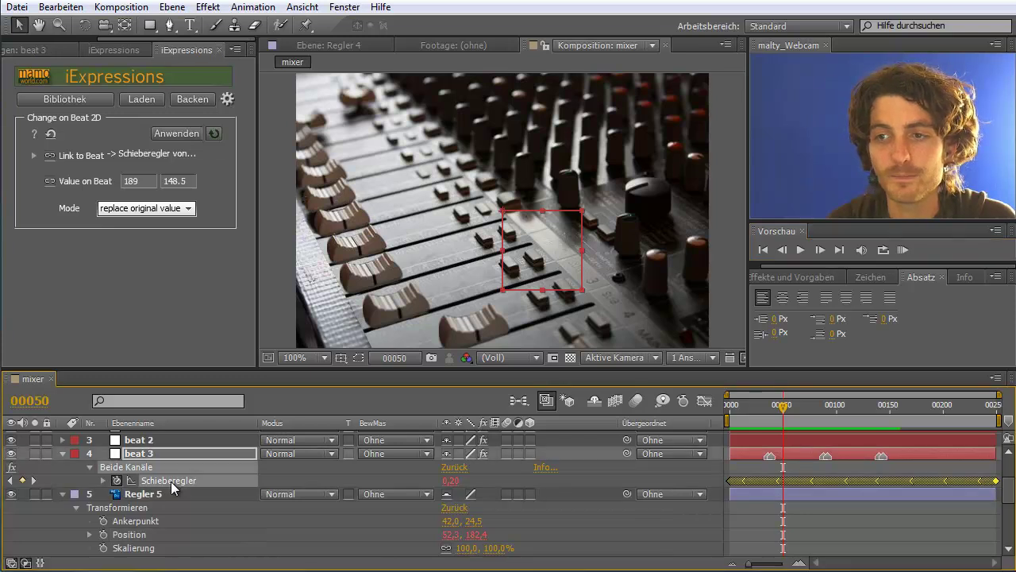
pyautogui.click(140, 99)
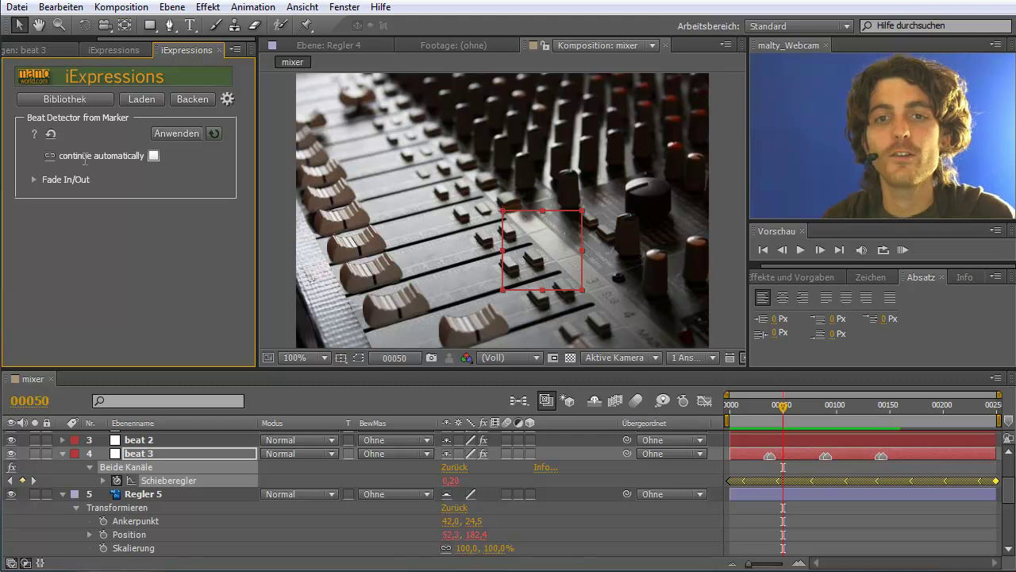
pyautogui.moveTo(121, 151)
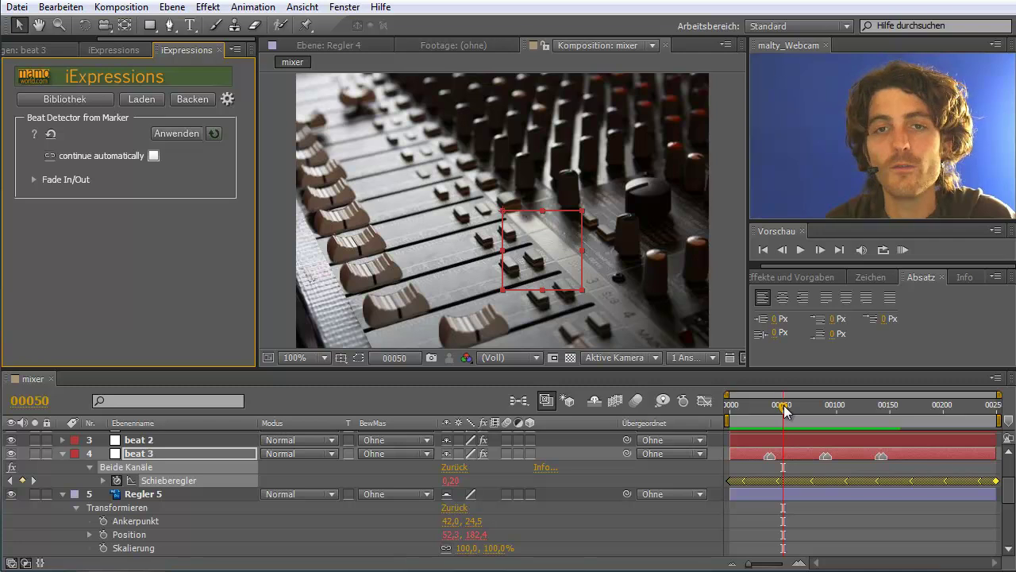
pyautogui.moveTo(782, 404); pyautogui.dragTo(932, 407)
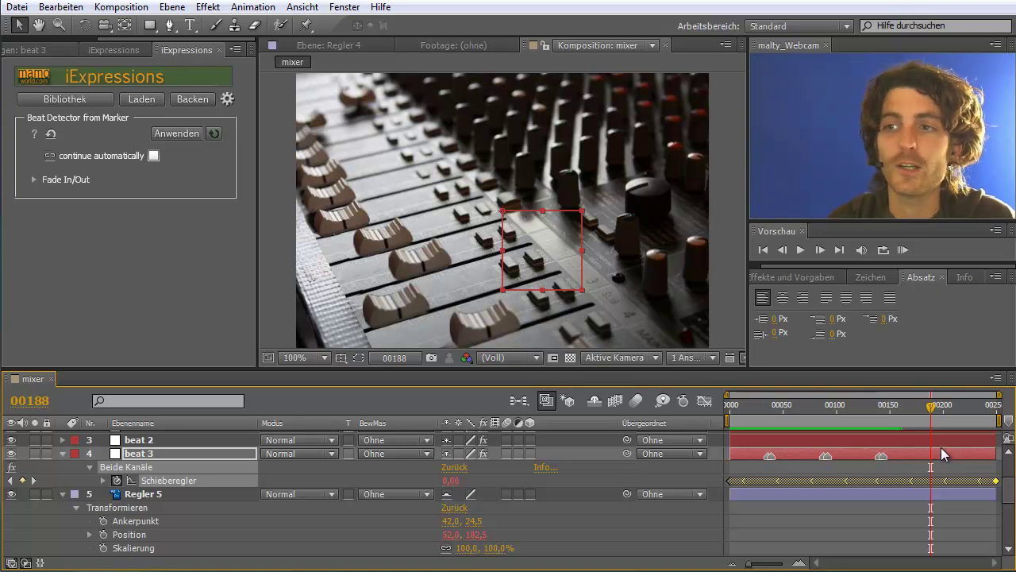
pyautogui.moveTo(932, 404); pyautogui.dragTo(945, 404)
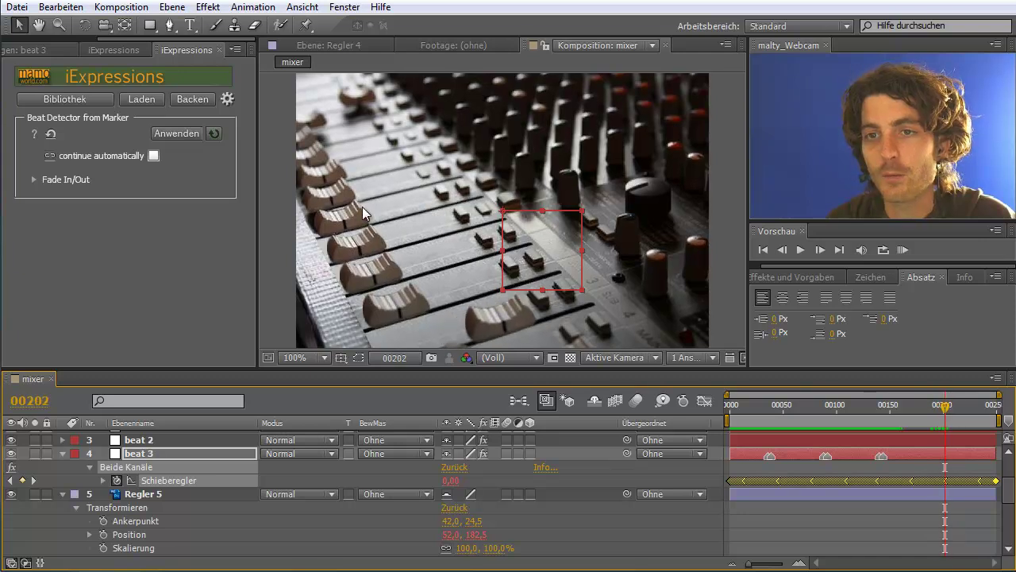
pyautogui.moveTo(944, 409); pyautogui.dragTo(943, 407)
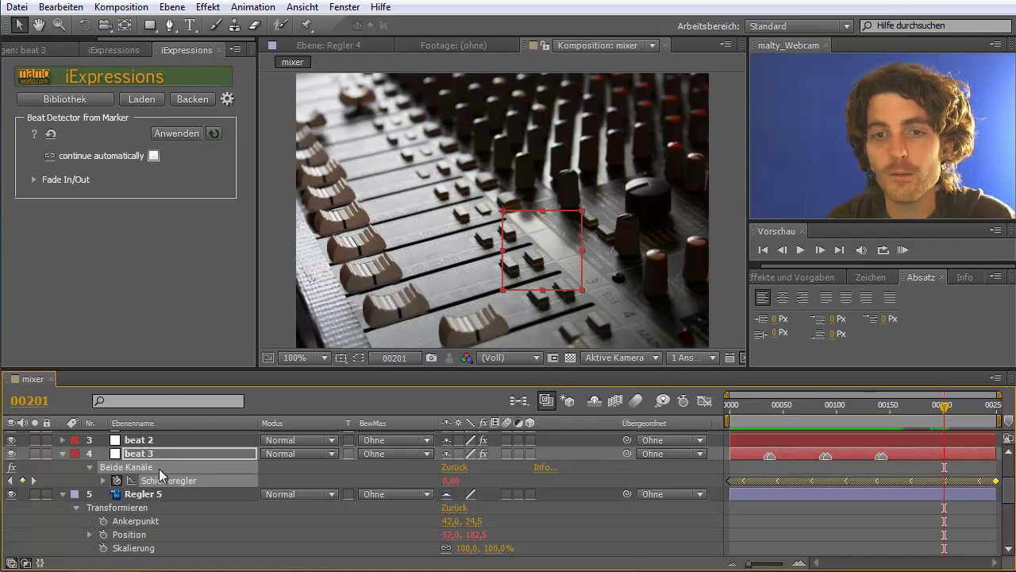
# Apply the beat detector to beat 3's slider with continue automatically ticked
pyautogui.click(153, 155)
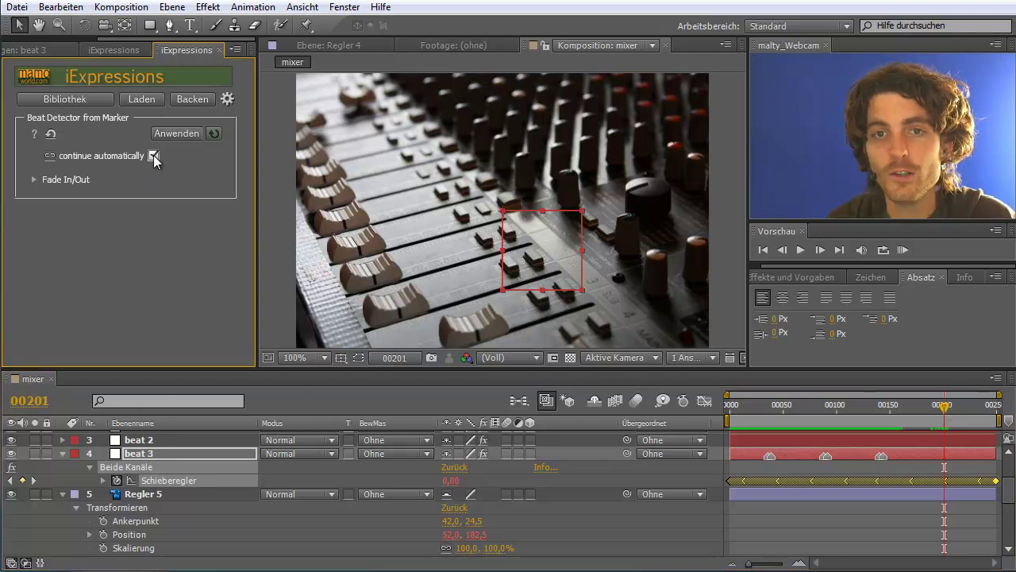
pyautogui.click(172, 135)
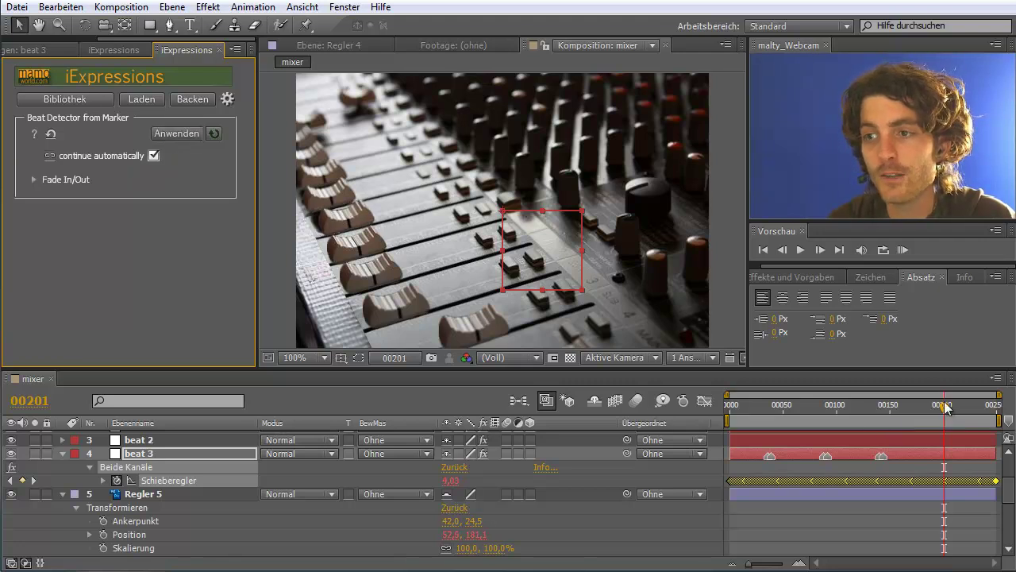
pyautogui.moveTo(945, 407); pyautogui.dragTo(937, 401)
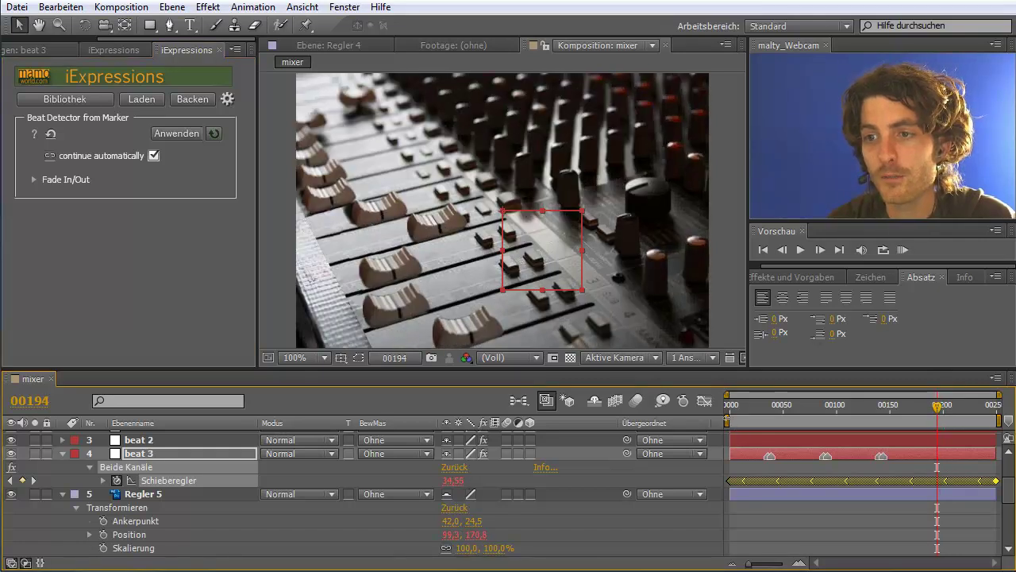
# Start the work area near frame 80 and run a preview of it
pyautogui.moveTo(734, 420); pyautogui.dragTo(812, 421)
pyautogui.click(895, 251)
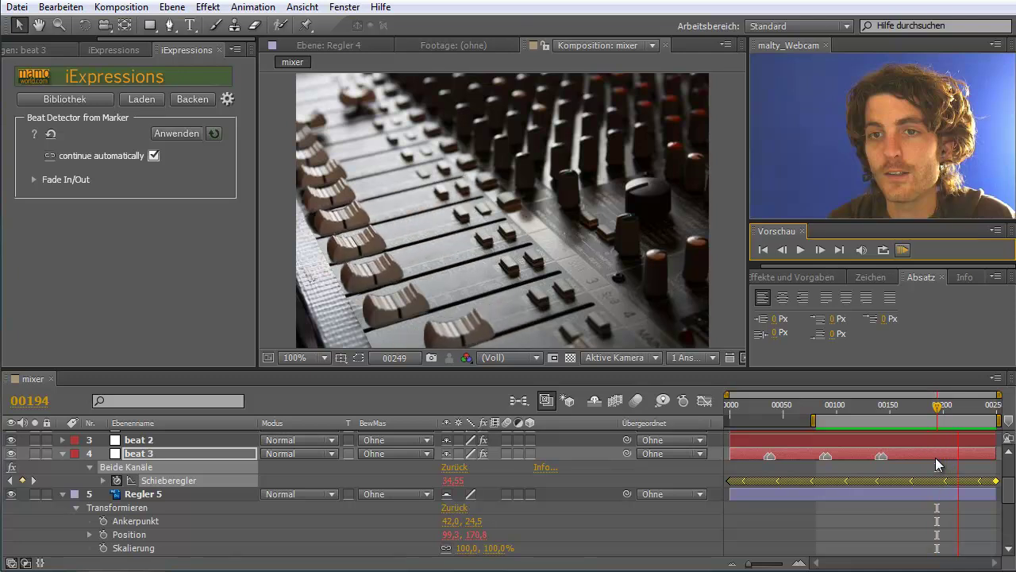
pyautogui.click(905, 251)
pyautogui.moveTo(813, 420); pyautogui.dragTo(727, 416)
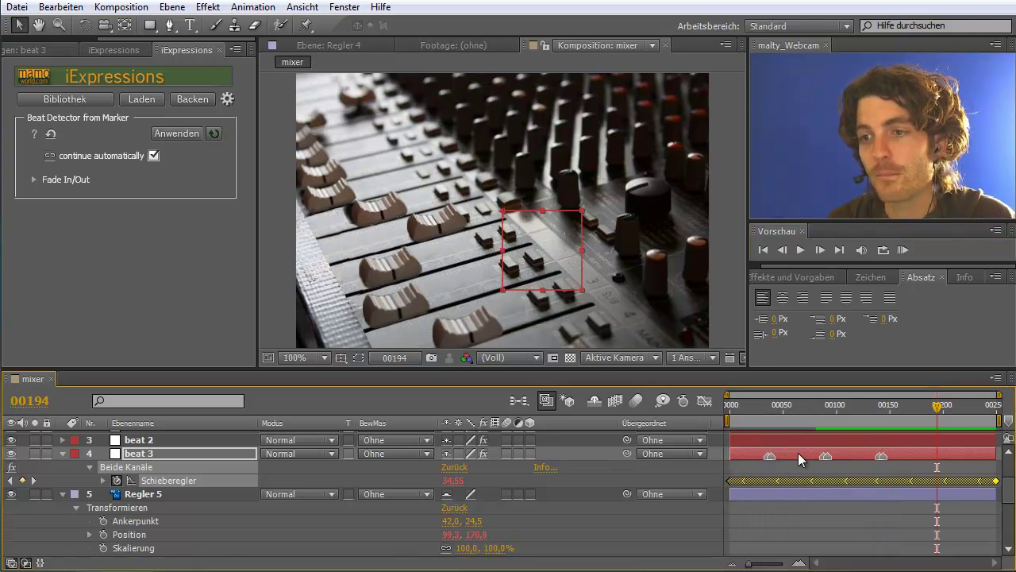